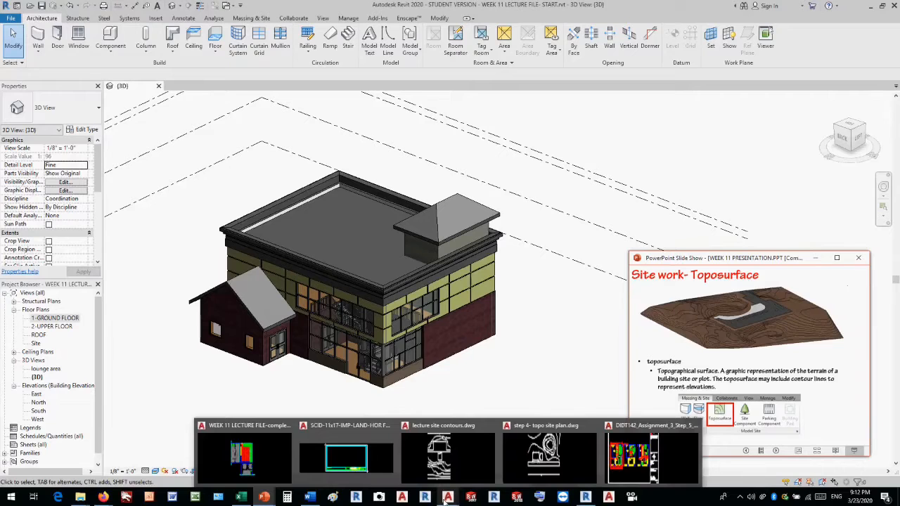
Switch to the AutoCAD drawing lecture site contours.dwg and examine its contour lines, elevation labels and building outline.
left_click(458, 462)
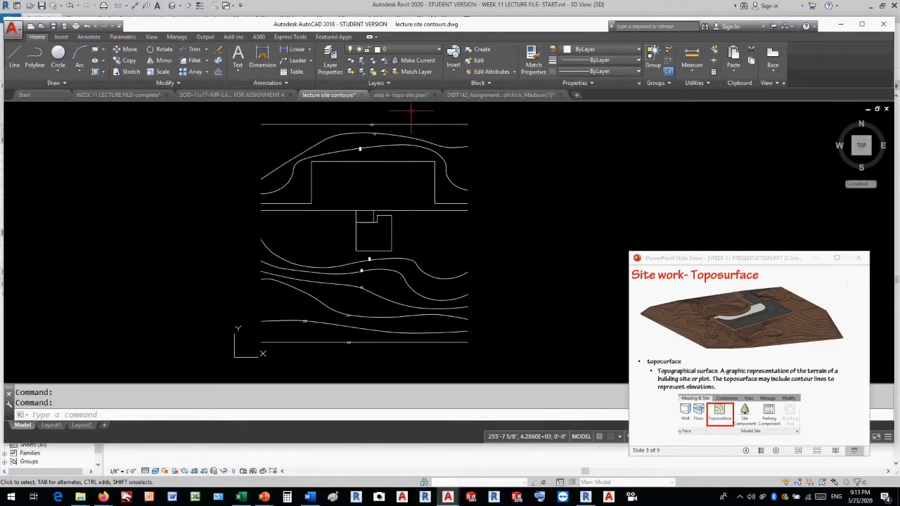
scroll(342, 149, "up", 4)
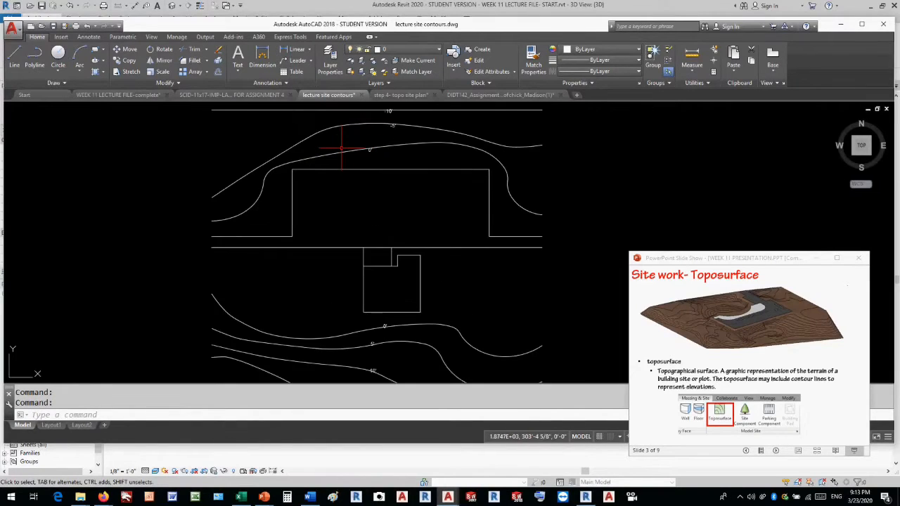
scroll(341, 149, "down", 2)
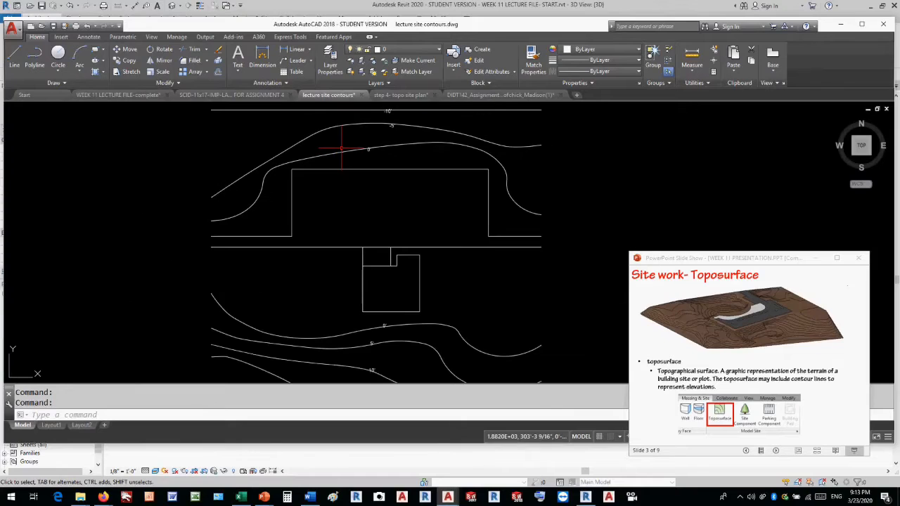
scroll(370, 208, "down", 2)
scroll(374, 164, "up", 3)
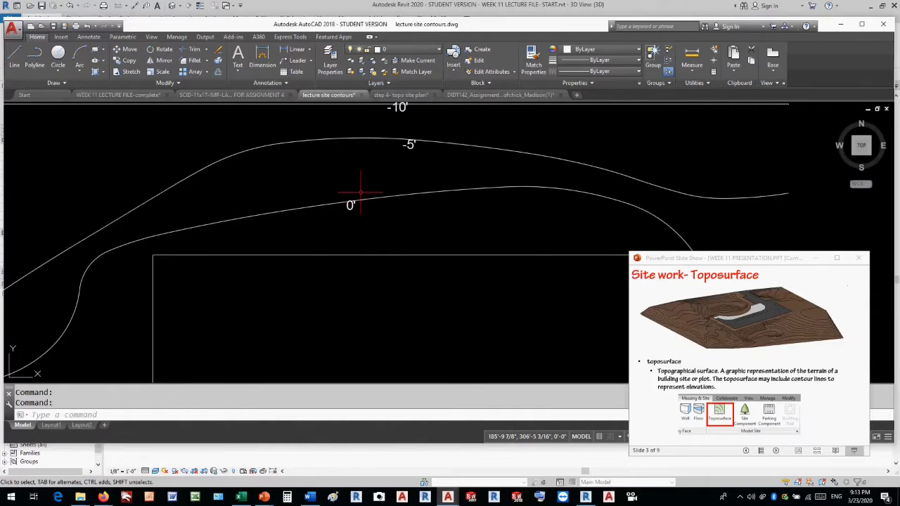
scroll(360, 192, "down", 2)
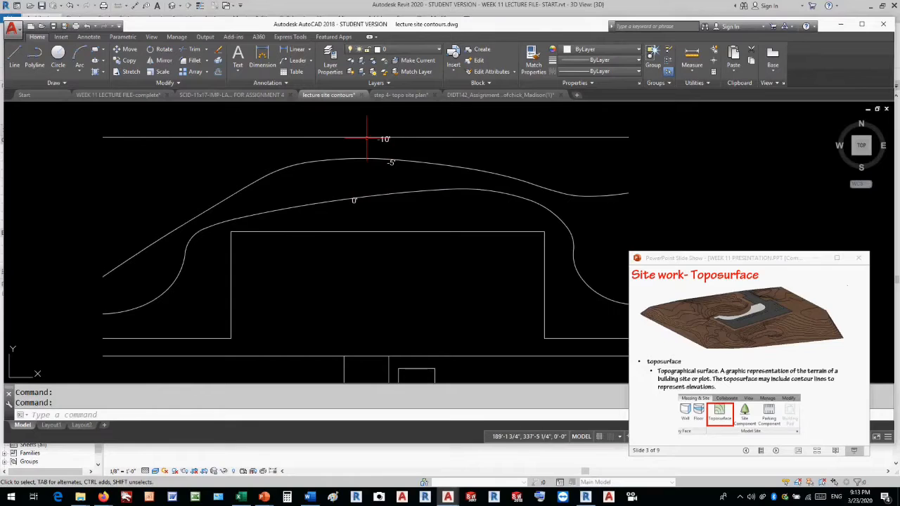
scroll(369, 165, "up", 2)
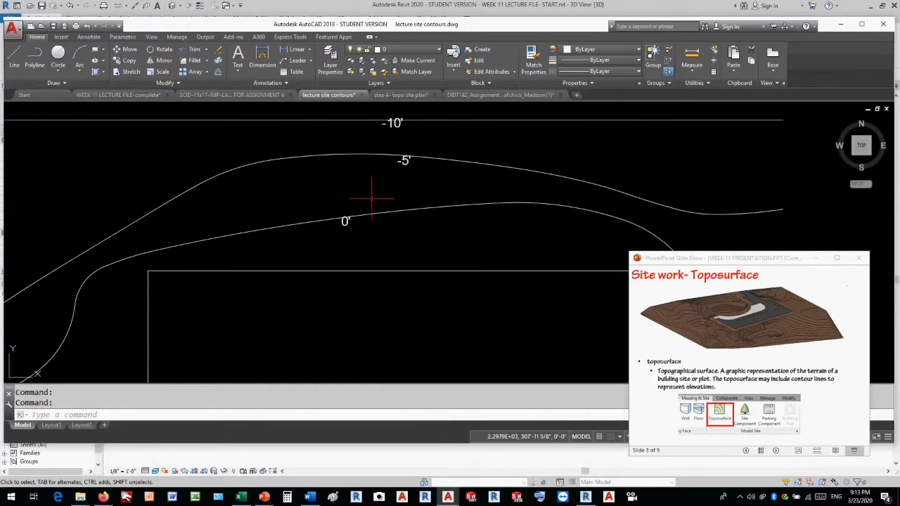
scroll(368, 136, "down", 4)
scroll(365, 197, "up", 6)
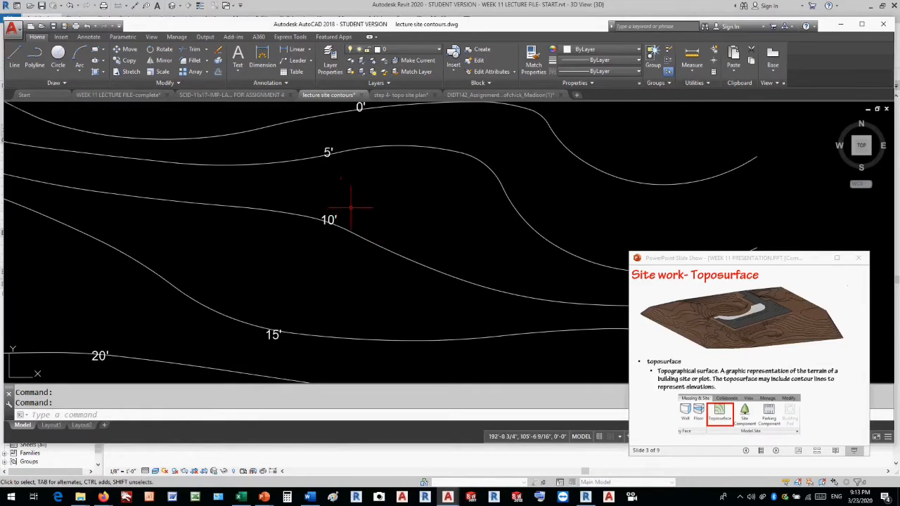
scroll(348, 209, "down", 2)
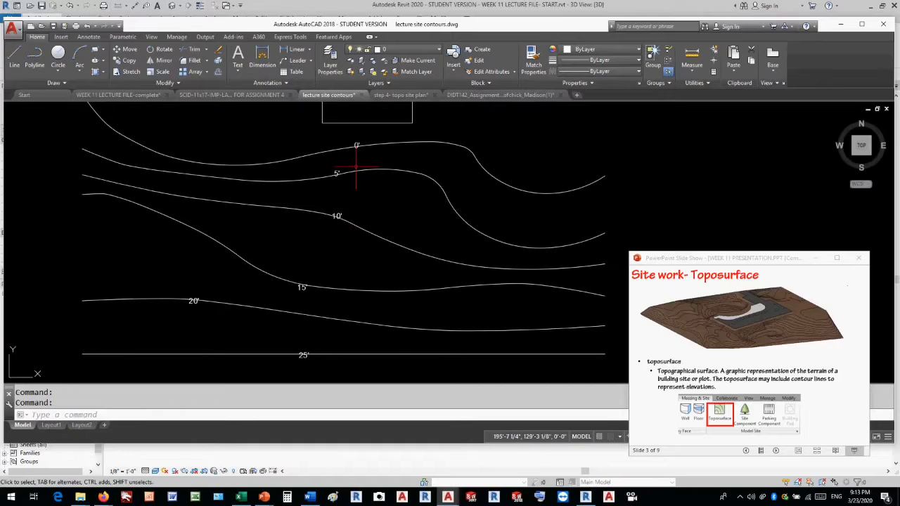
scroll(355, 201, "down", 5)
scroll(360, 225, "up", 4)
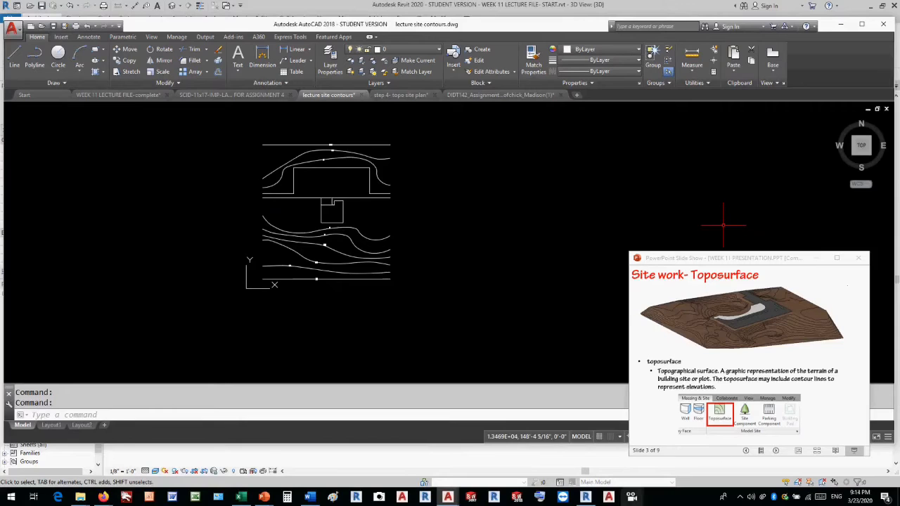
Switch back to the Revit project and open the Site floor plan.
left_click(586, 498)
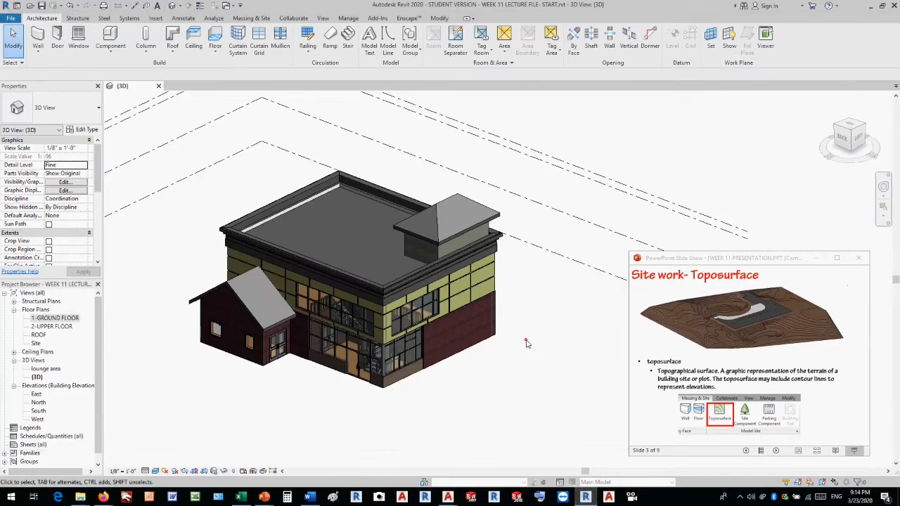
double_click(36, 343)
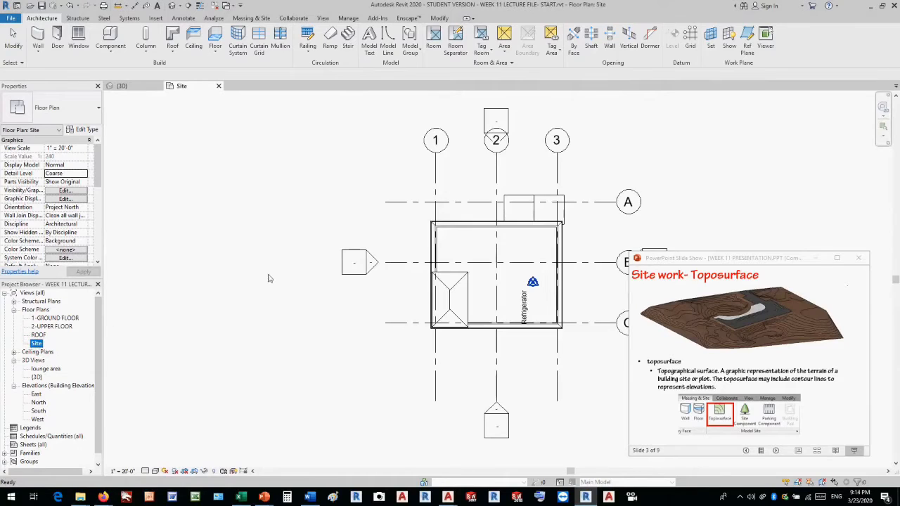
scroll(269, 278, "down", 2)
scroll(553, 263, "up", 2)
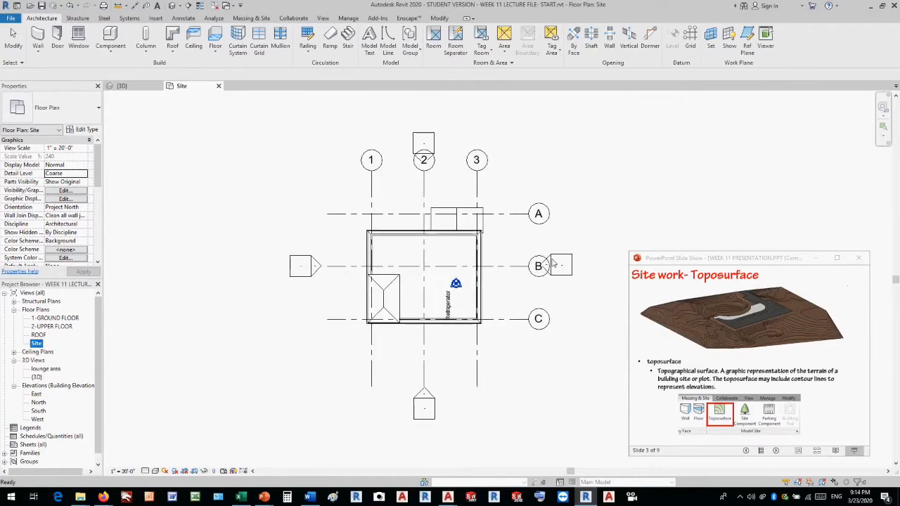
left_click(564, 300)
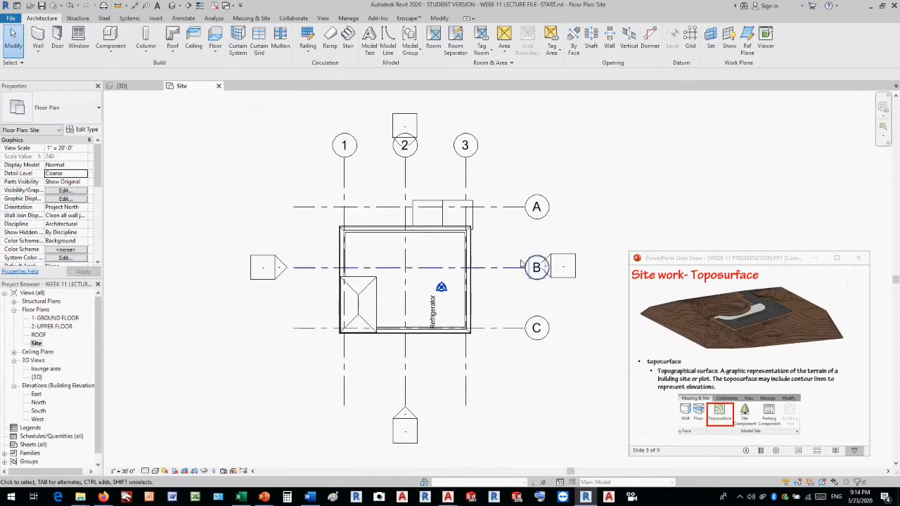
Hide the whole grids category in the Site plan.
left_click(464, 172)
right_click(464, 172)
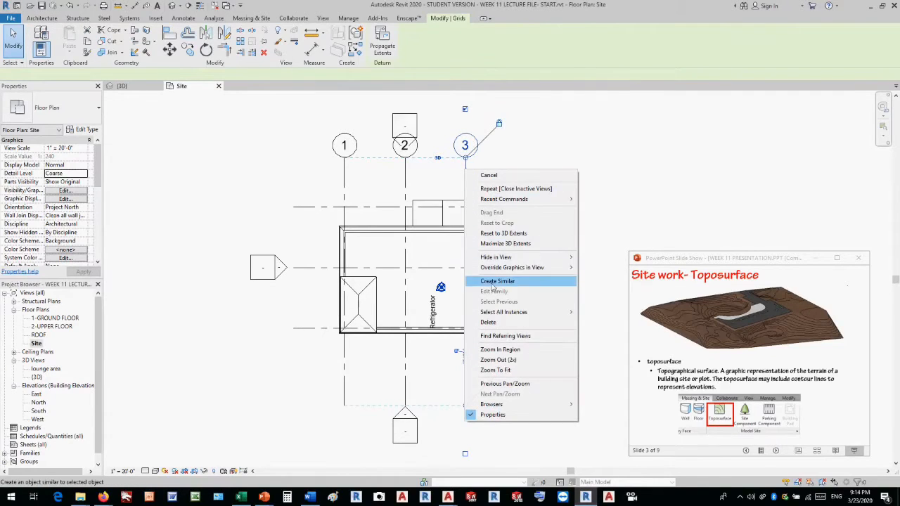
mouse_move(496, 257)
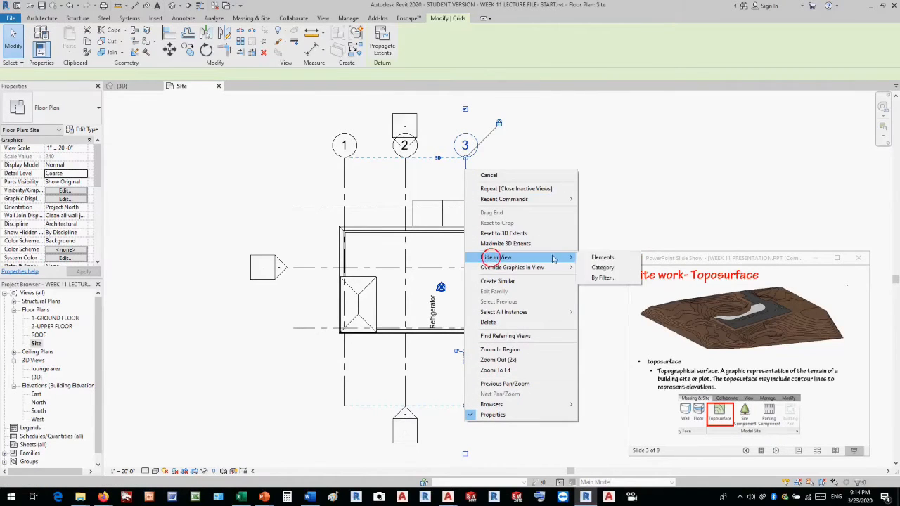
left_click(609, 269)
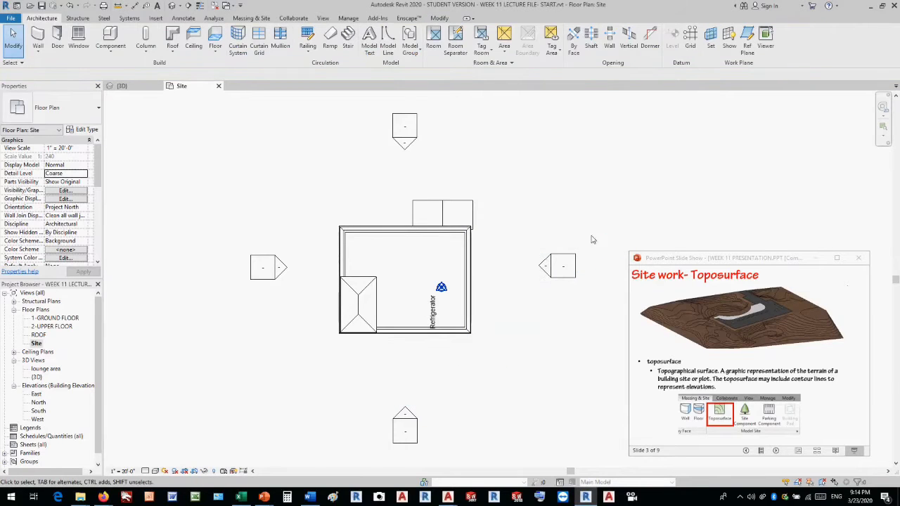
Hide the whole elevation markers category in the Site plan.
left_click(568, 257)
right_click(567, 258)
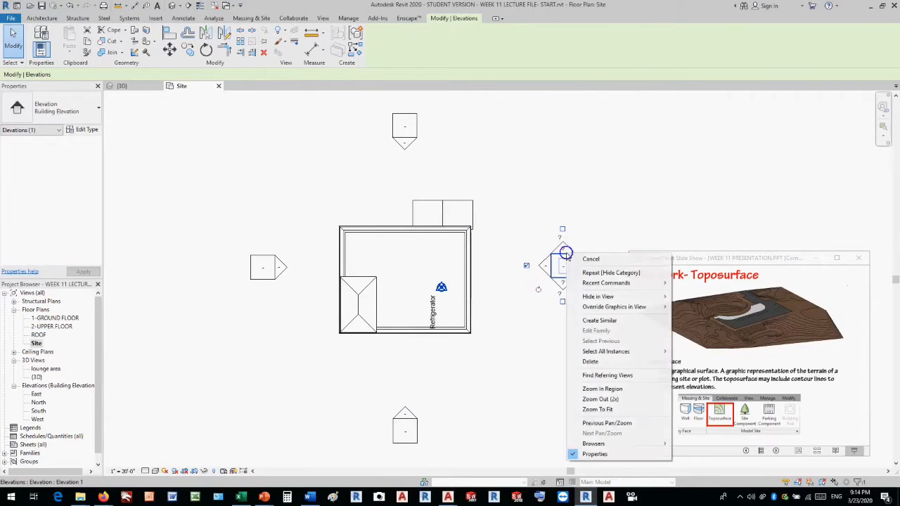
mouse_move(591, 297)
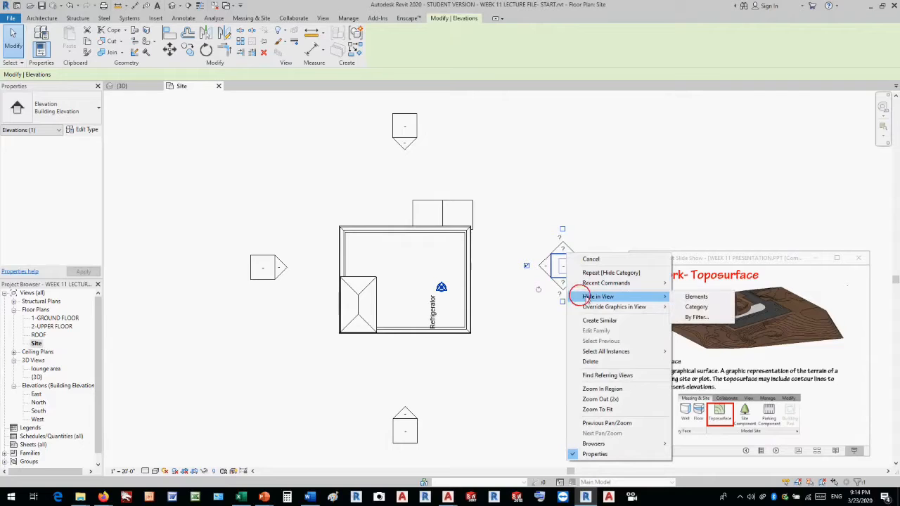
left_click(692, 309)
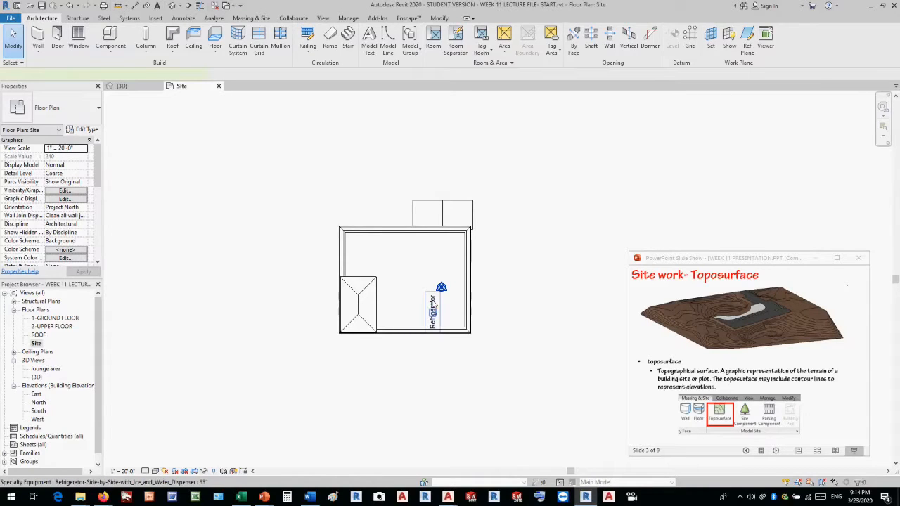
Hide only the refrigerator element in the Site plan.
right_click(433, 303)
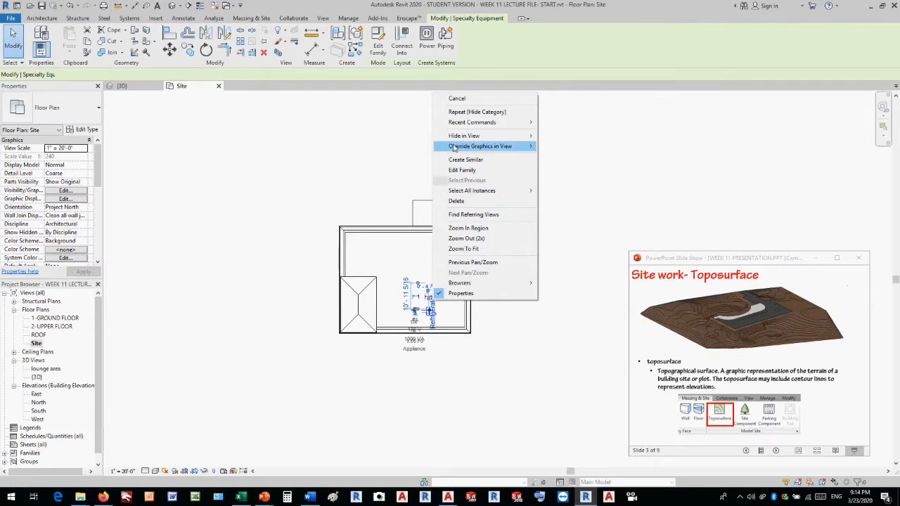
mouse_move(471, 136)
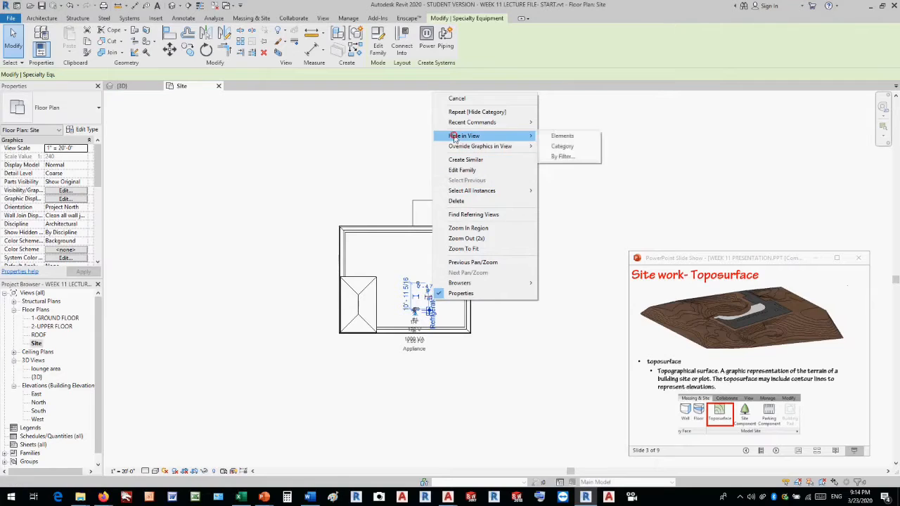
left_click(561, 136)
Import the CAD file lecture site contours.dwg from the WEEK 11 folder into the Site plan.
scroll(514, 259, "up", 1)
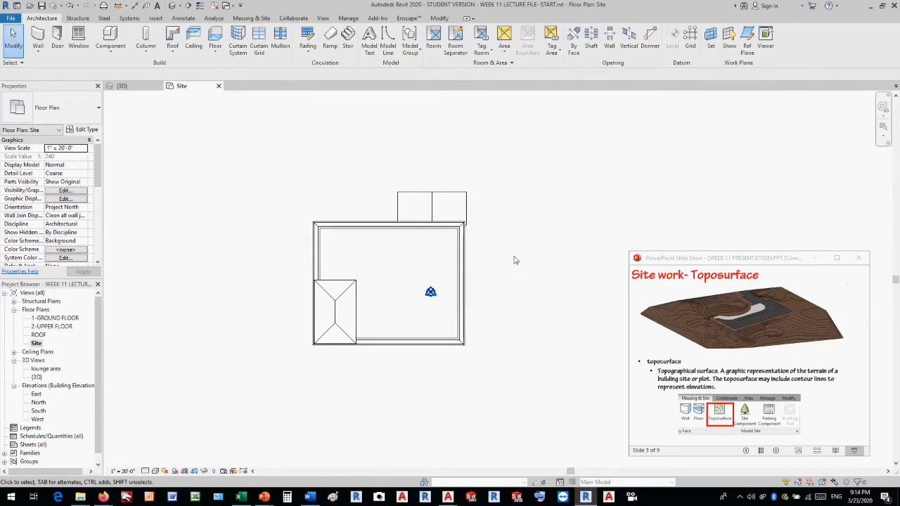
scroll(514, 259, "down", 2)
scroll(520, 212, "up", 1)
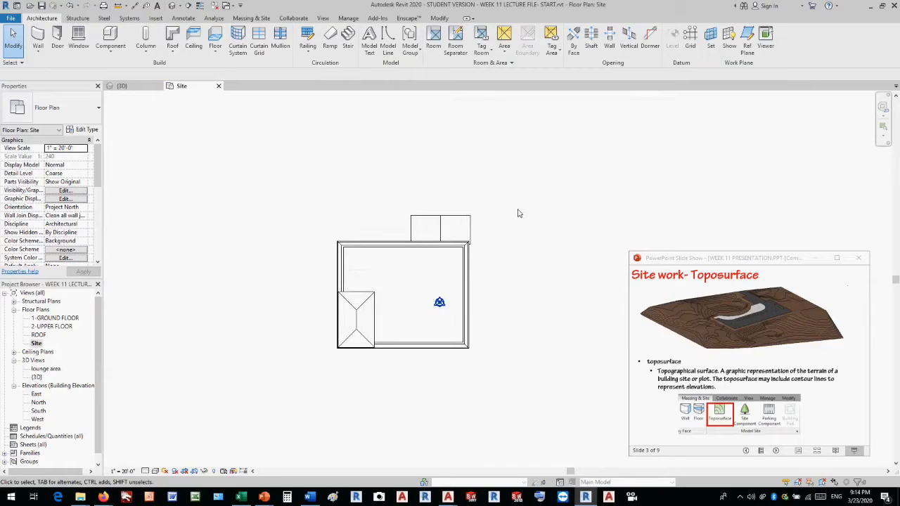
scroll(331, 223, "down", 1)
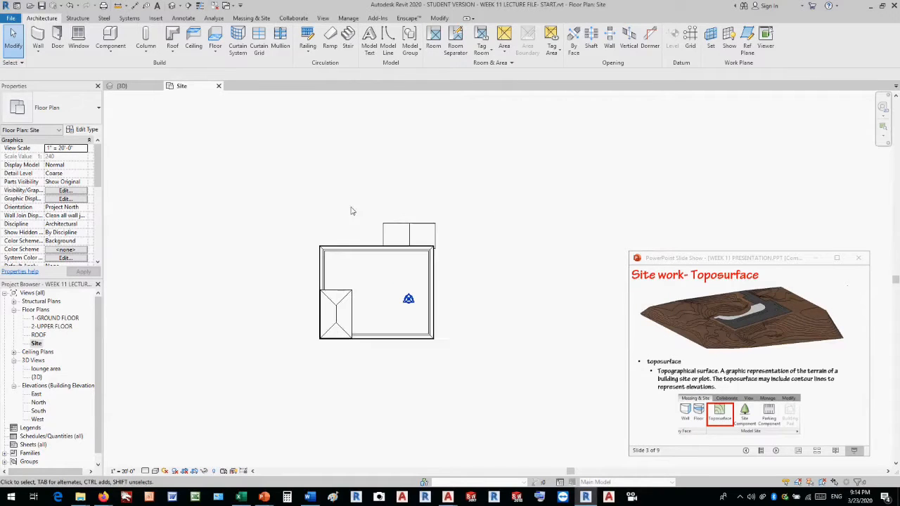
scroll(415, 186, "up", 1)
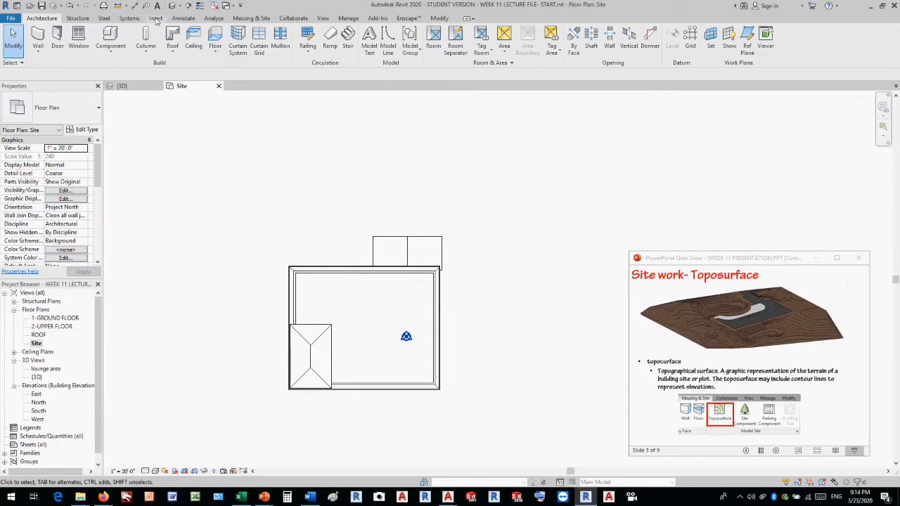
left_click(155, 18)
left_click(251, 45)
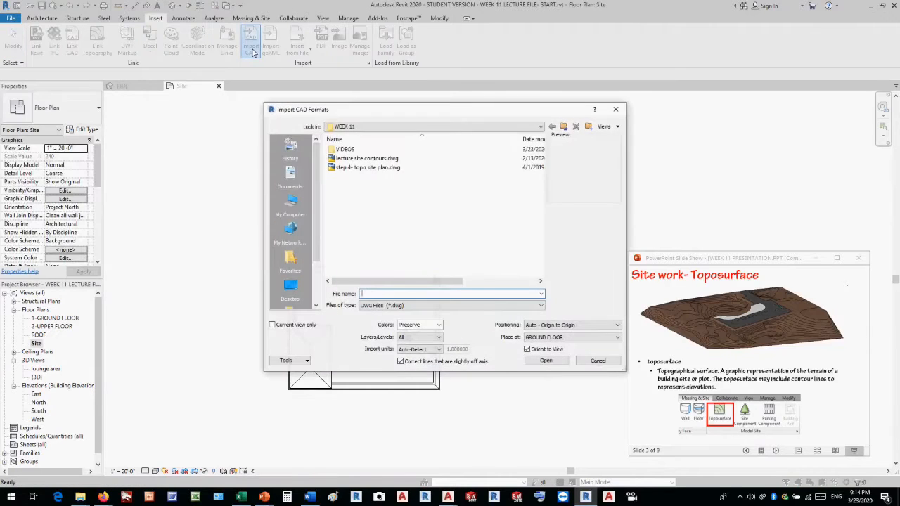
left_click(400, 159)
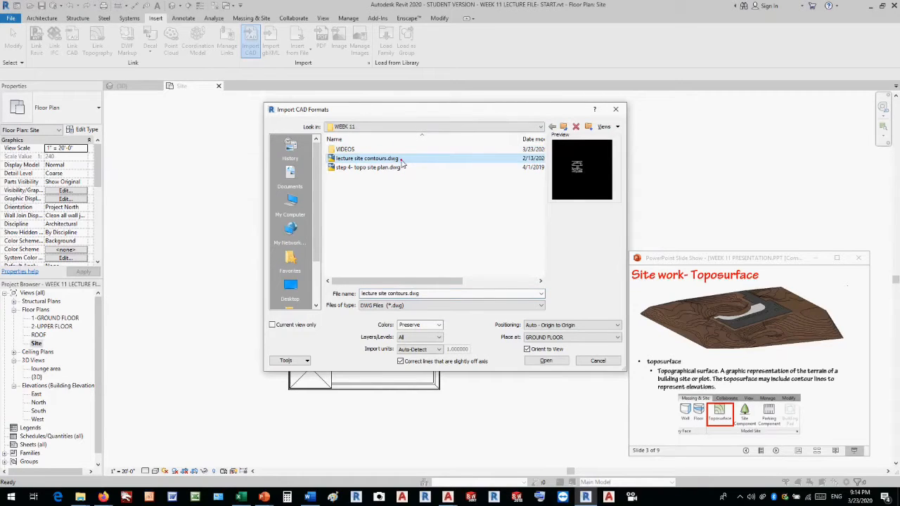
double_click(400, 160)
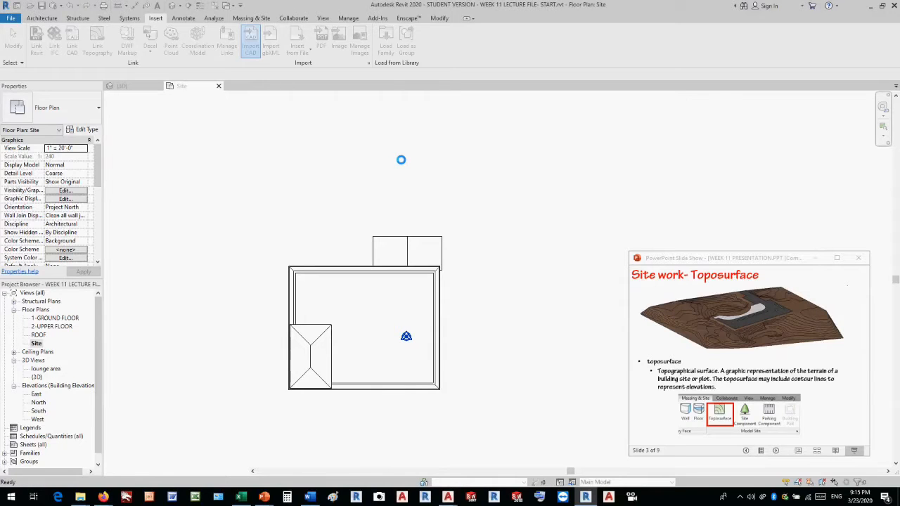
Unpin the imported site contours and move them so their building outline lies close to the modelled building.
scroll(395, 167, "down", 5)
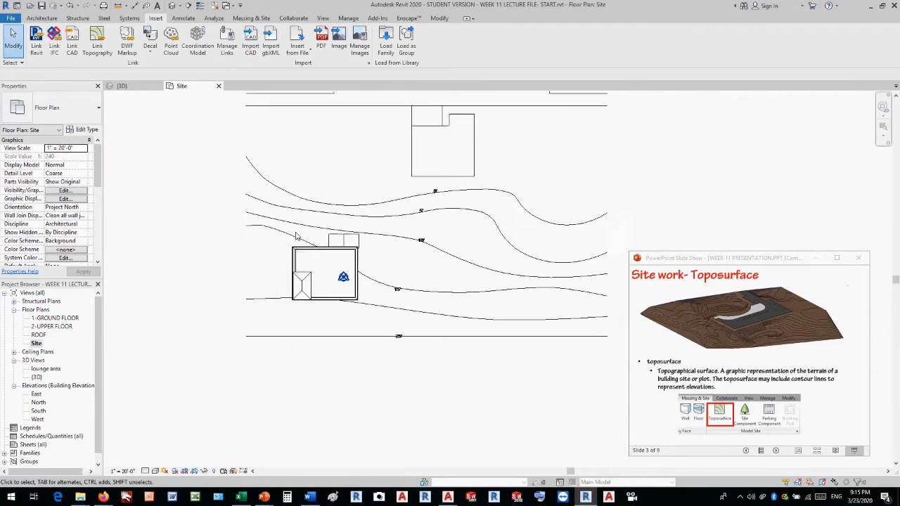
scroll(441, 158, "up", 1)
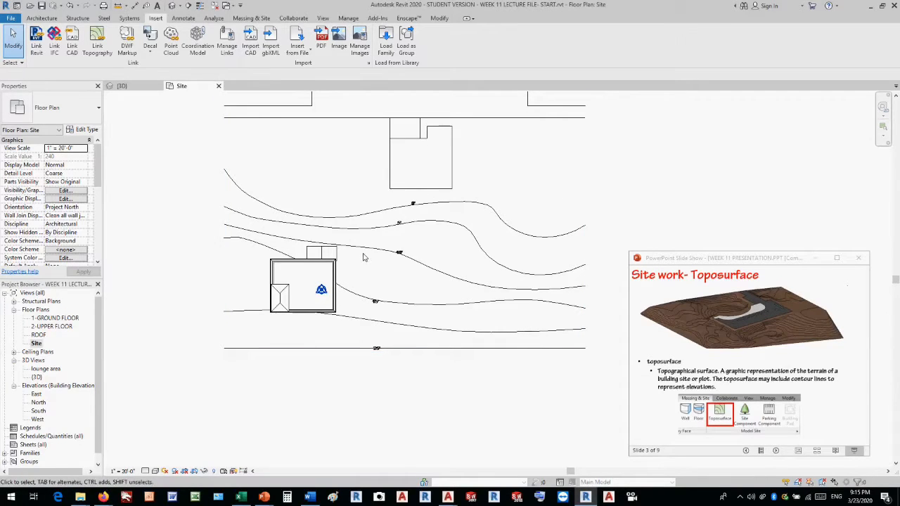
left_click(397, 190)
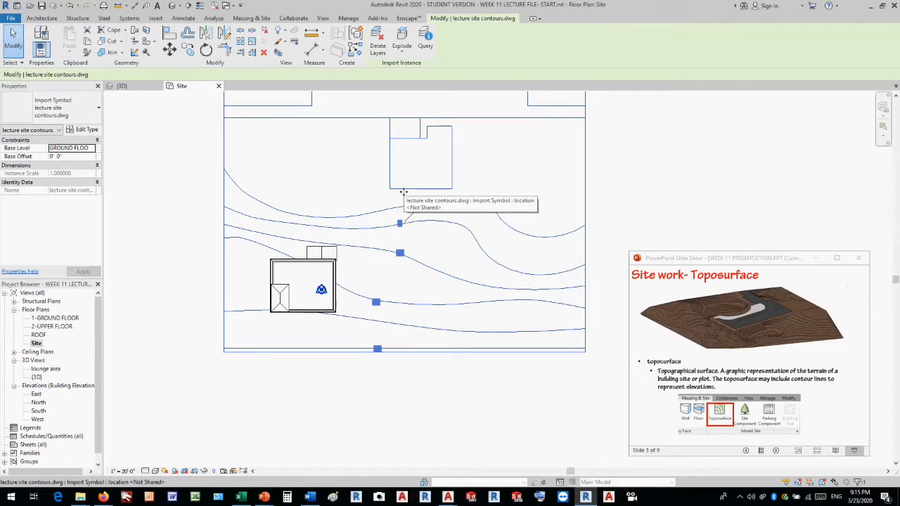
left_click(427, 202)
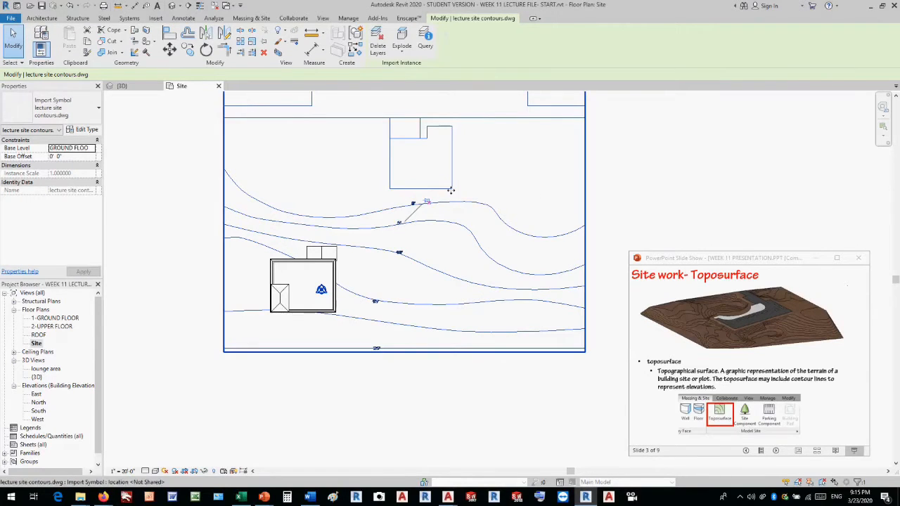
left_click_drag(451, 189, 389, 300)
Set the Site plan's visual style to Wireframe.
scroll(368, 251, "up", 4)
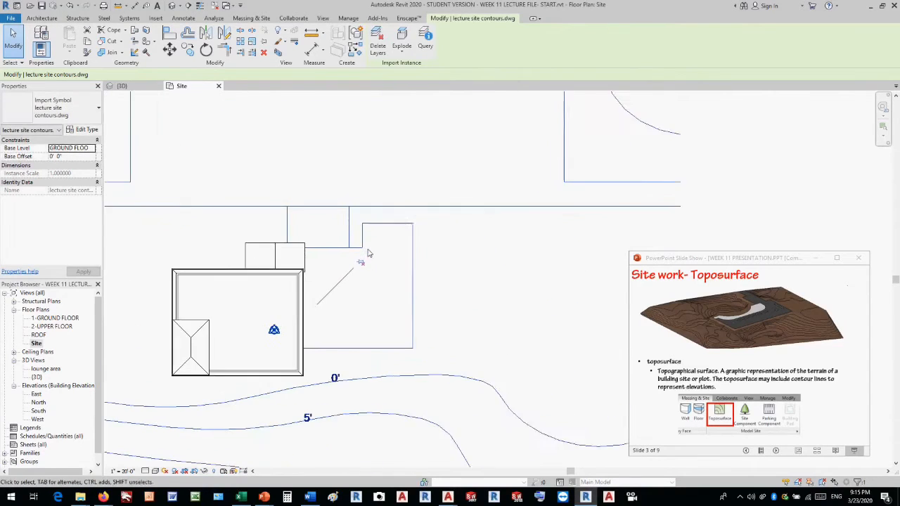
left_click(156, 471)
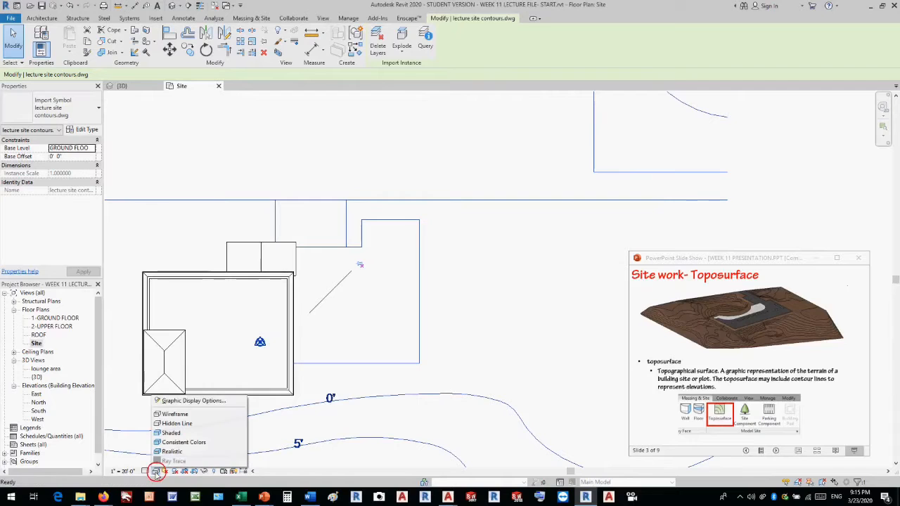
left_click(172, 414)
scroll(253, 291, "up", 3)
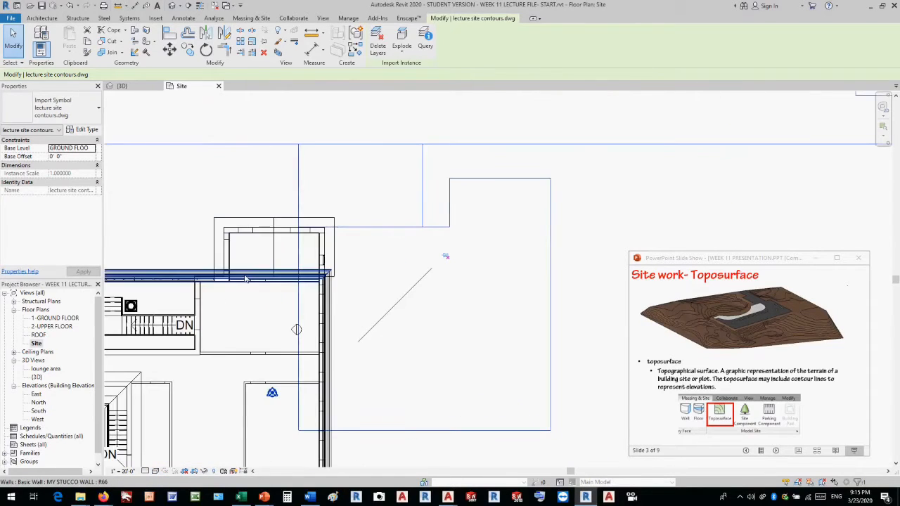
Deselect the imported site contours in the Site plan and open the default 3D view.
scroll(278, 332, "up", 1)
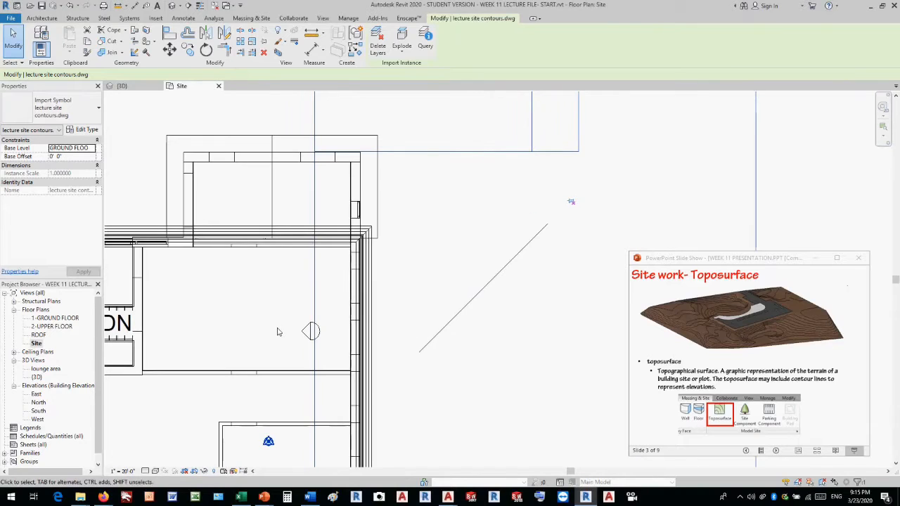
scroll(312, 277, "up", 4)
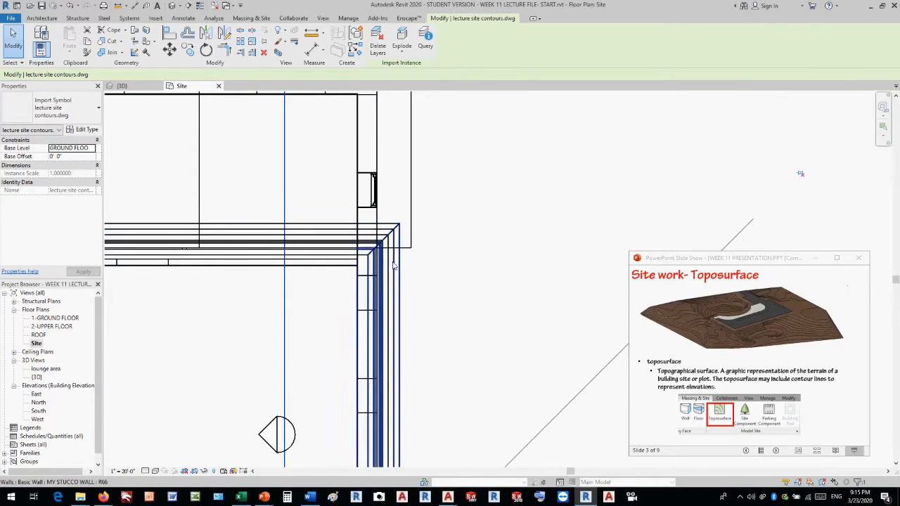
left_click(504, 298)
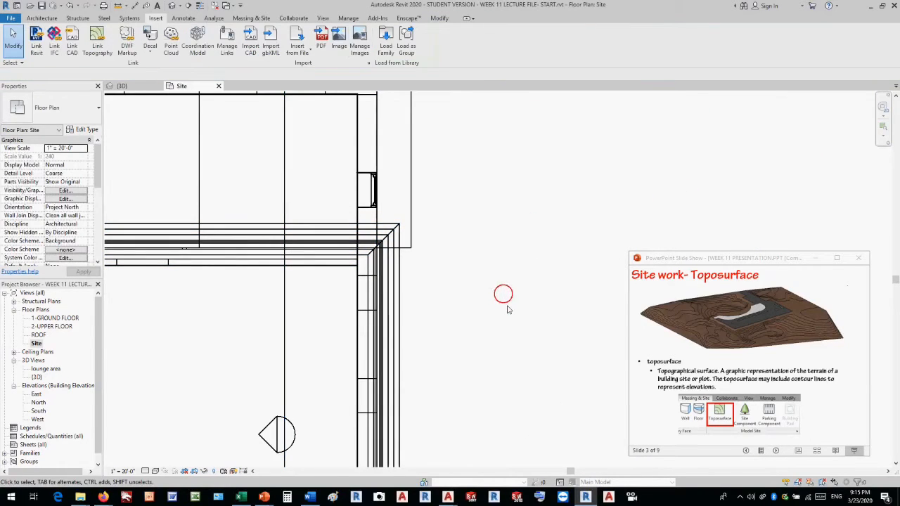
left_click(171, 6)
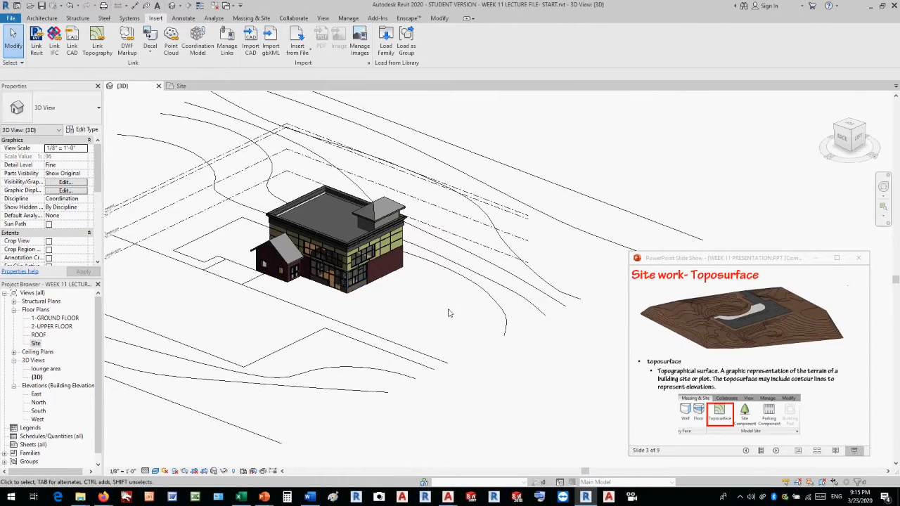
Move the imported site contours so the corner of their building outline meets the base corner of the small brick wing.
scroll(202, 227, "up", 4)
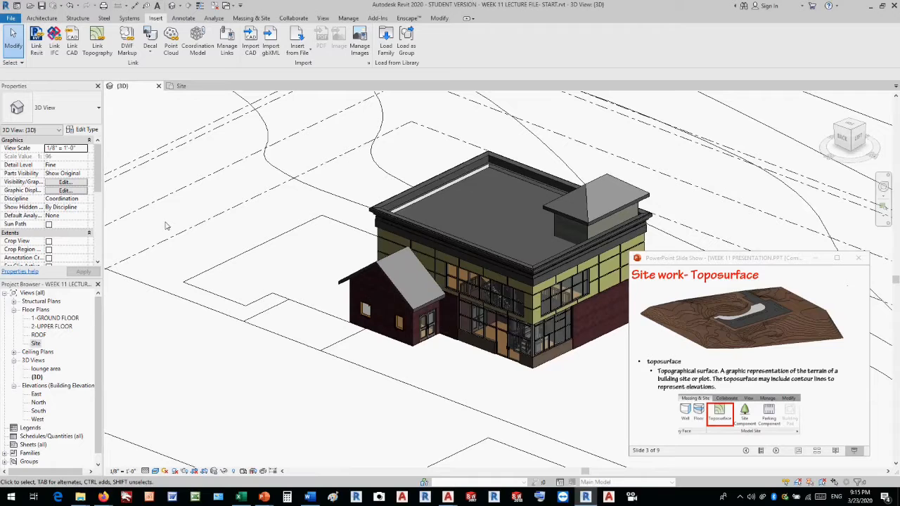
left_click(223, 269)
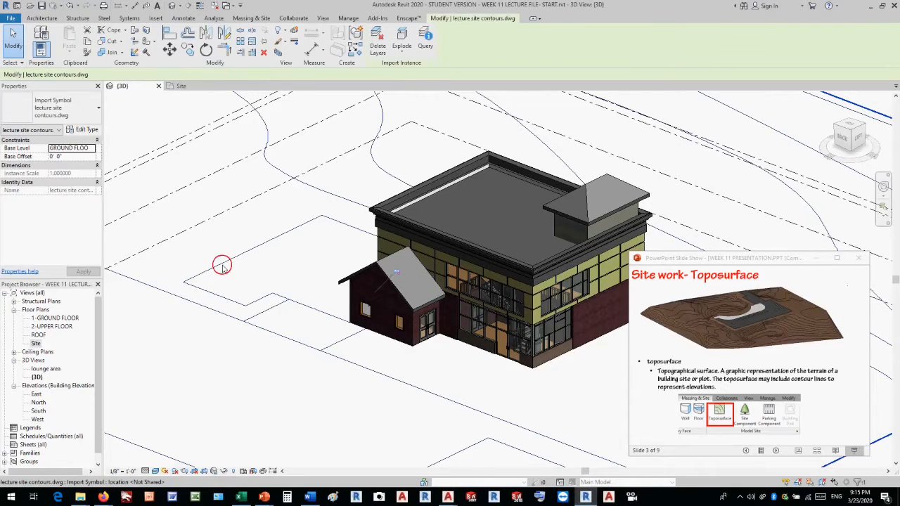
left_click(170, 48)
scroll(168, 253, "up", 5)
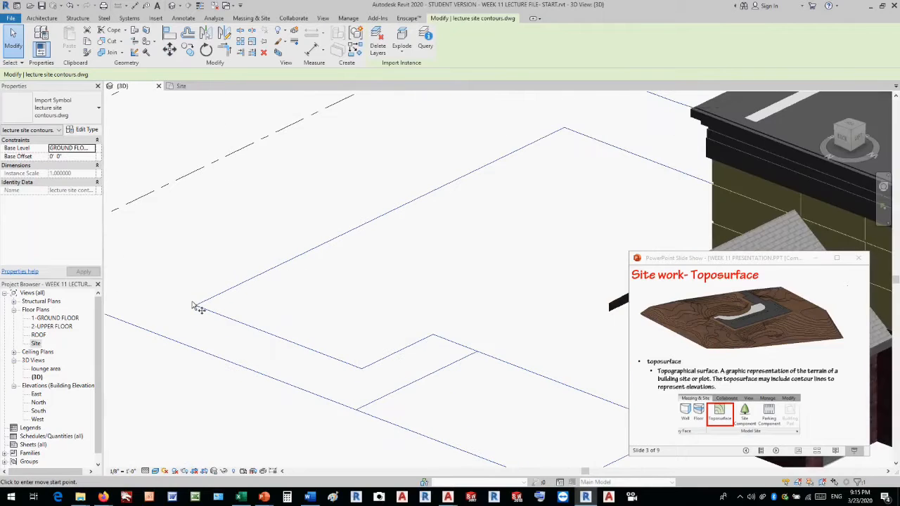
left_click(197, 308)
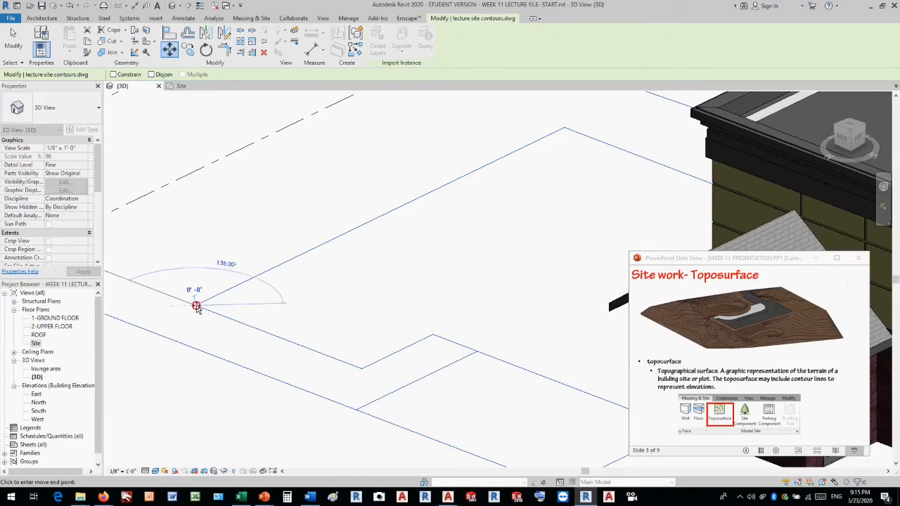
scroll(211, 284, "down", 5)
scroll(382, 321, "up", 6)
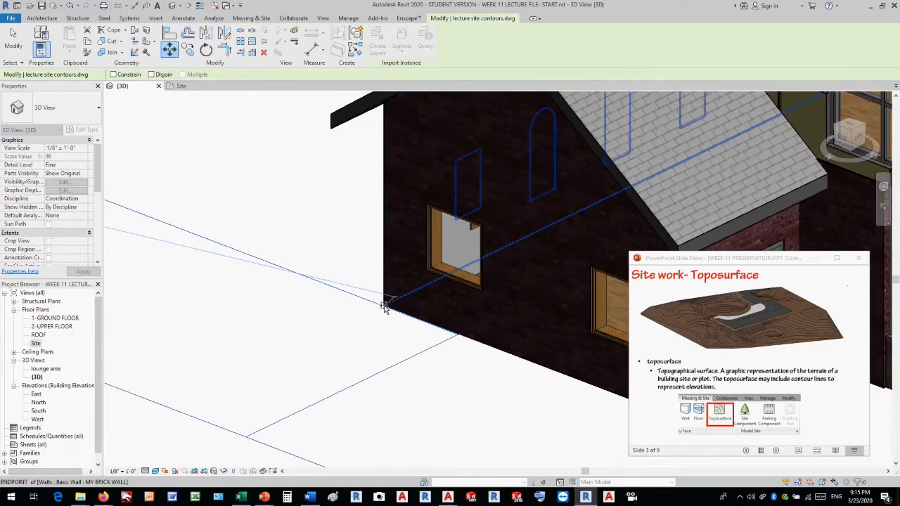
left_click(384, 307)
scroll(271, 282, "down", 5)
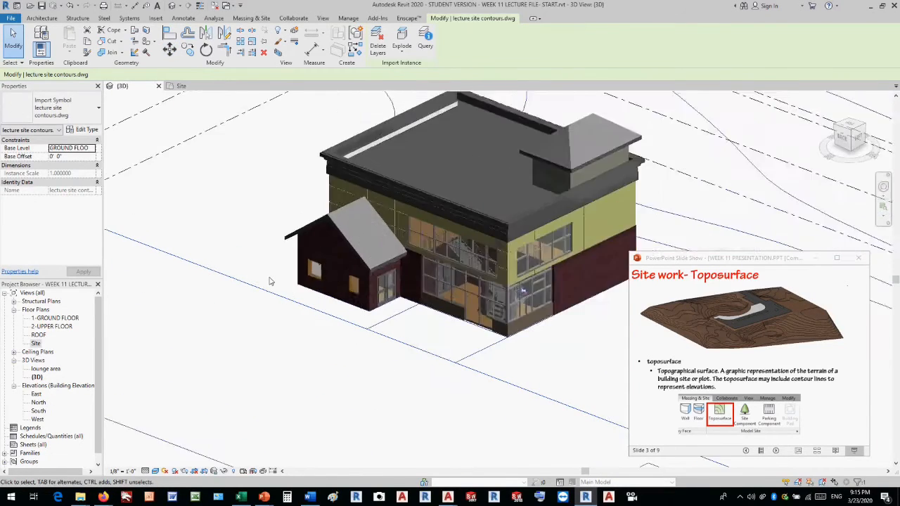
scroll(270, 281, "down", 2)
scroll(452, 314, "up", 1)
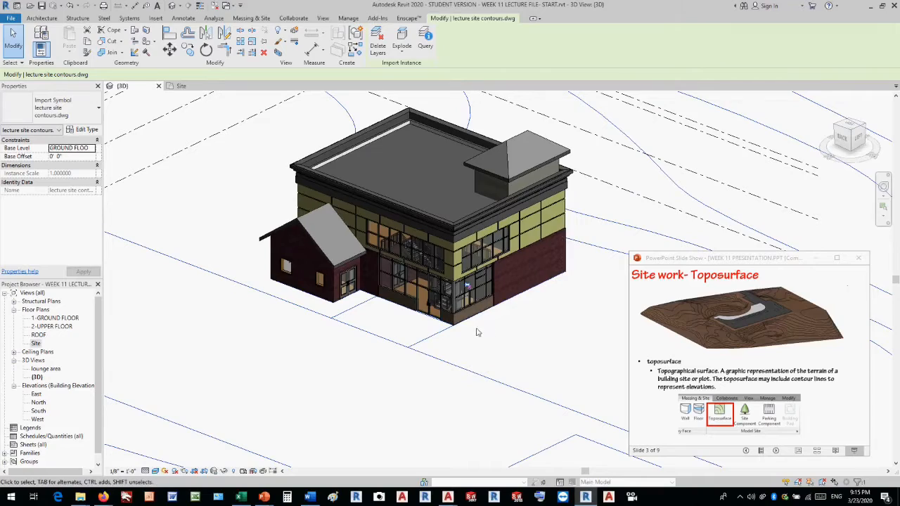
Check the contours around the building in 3D, return to the Site plan and pin the imported contours in place.
middle_click_drag(493, 334, 456, 316, "shift")
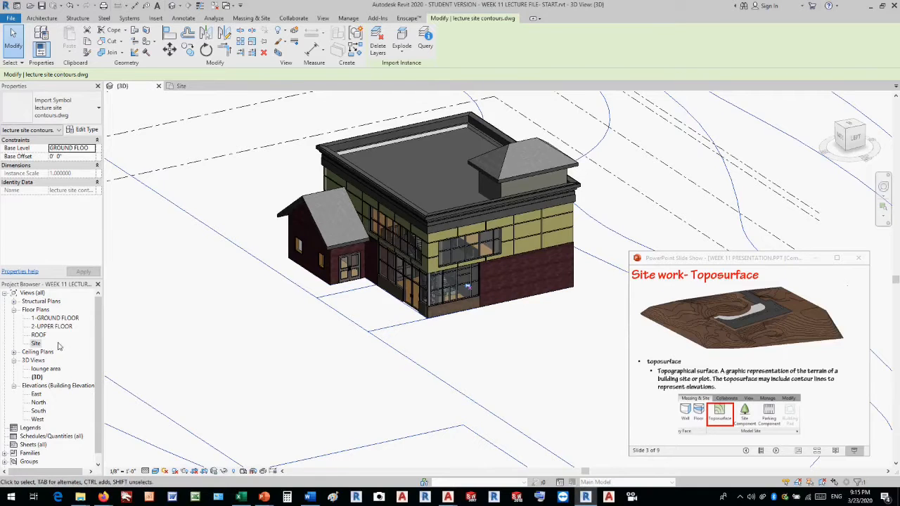
scroll(422, 288, "down", 5)
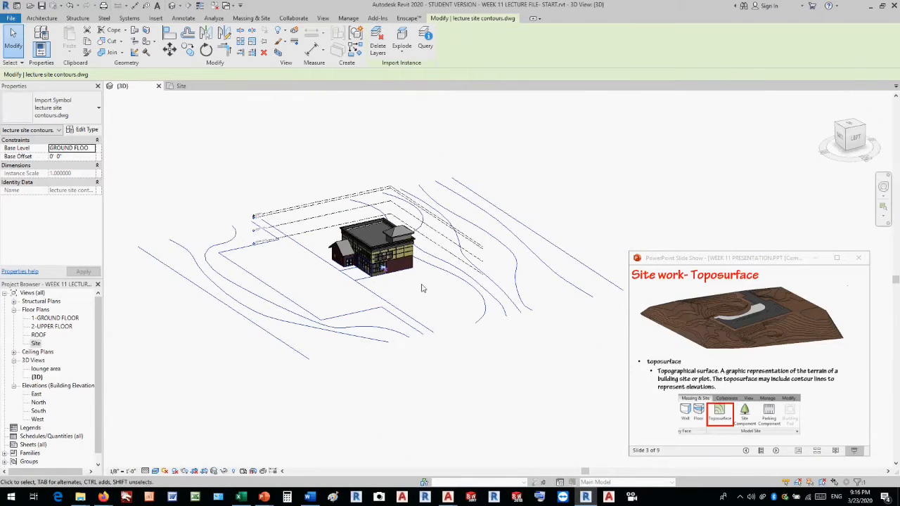
middle_click_drag(537, 351, 343, 381, "shift")
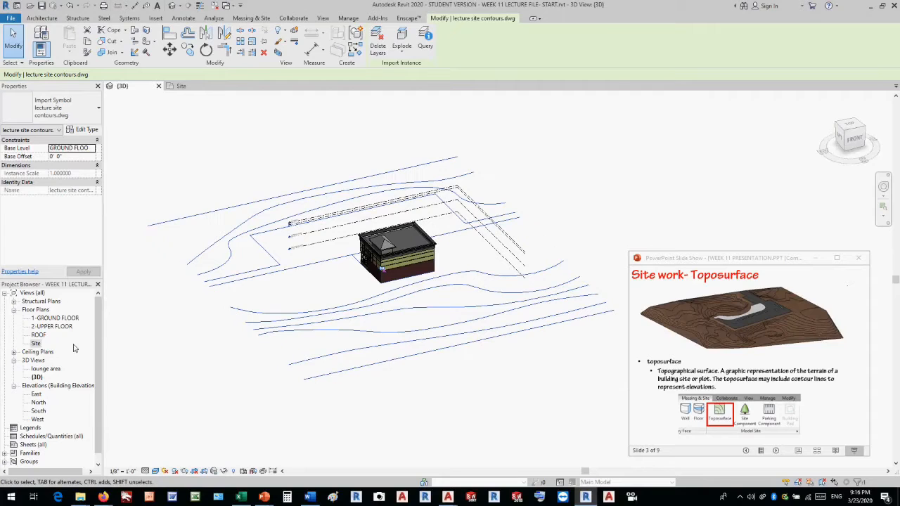
left_click(37, 343)
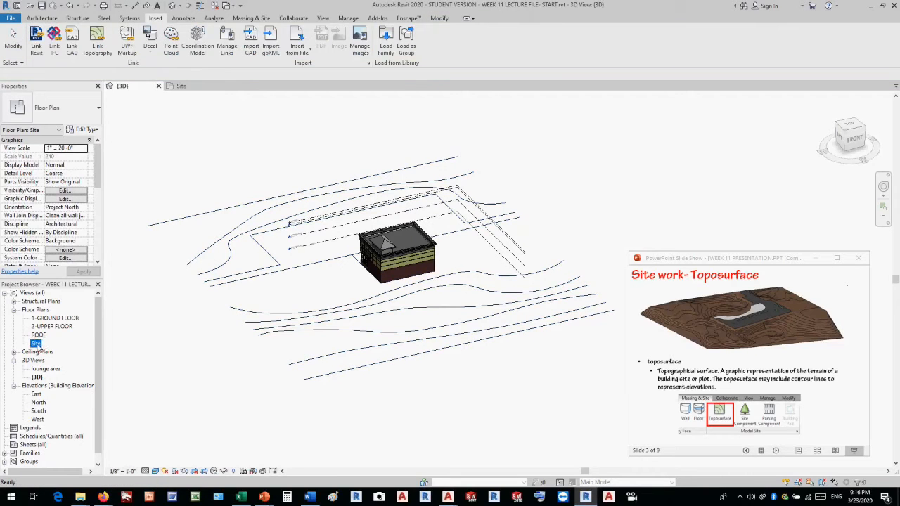
double_click(36, 343)
left_click(426, 306)
scroll(458, 305, "down", 3)
scroll(457, 305, "down", 5)
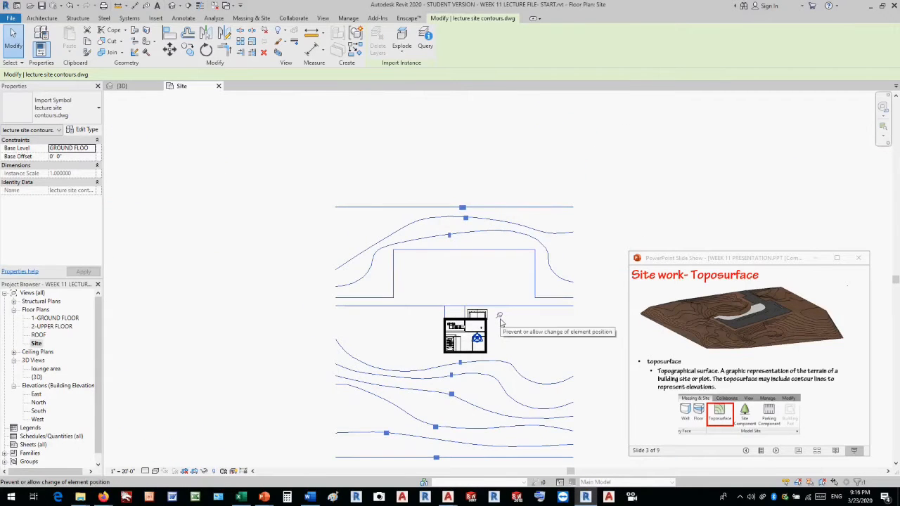
left_click(500, 318)
scroll(485, 251, "up", 5)
scroll(485, 252, "down", 3)
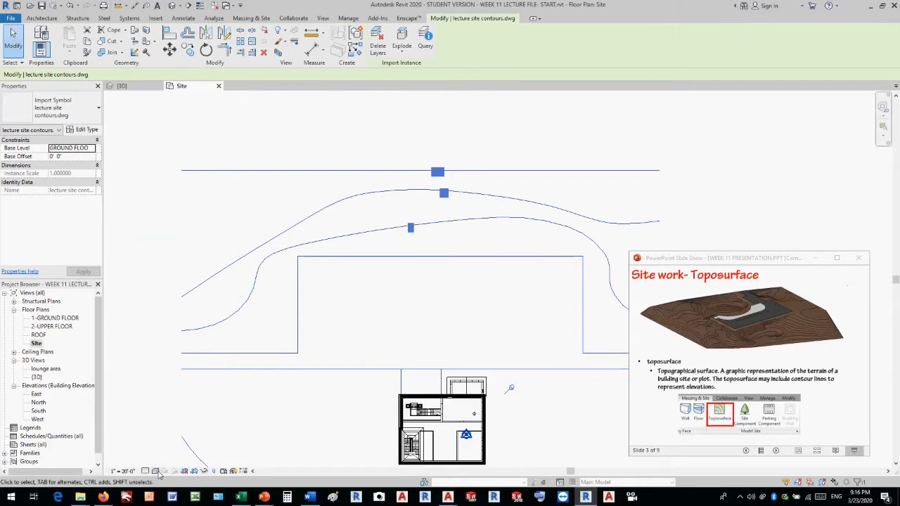
Set the Site plan's visual style to Wireframe and deselect the contours.
left_click(156, 471)
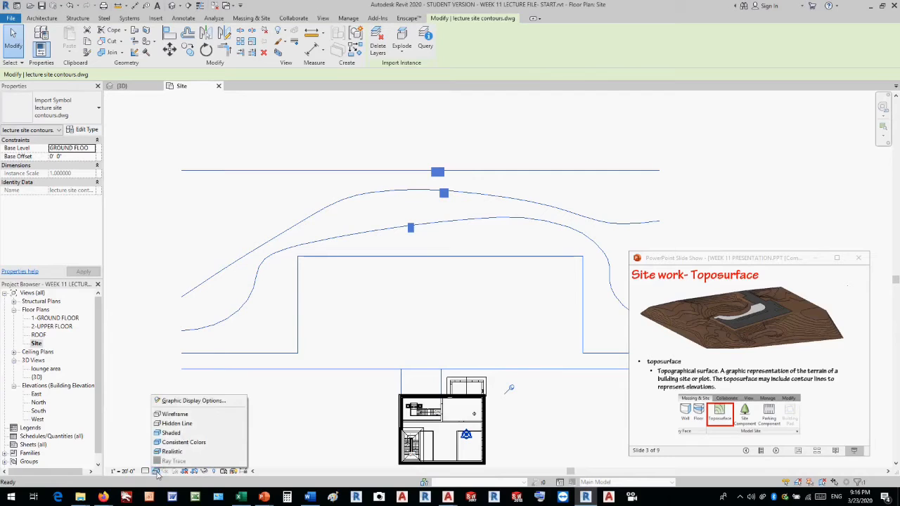
left_click(178, 414)
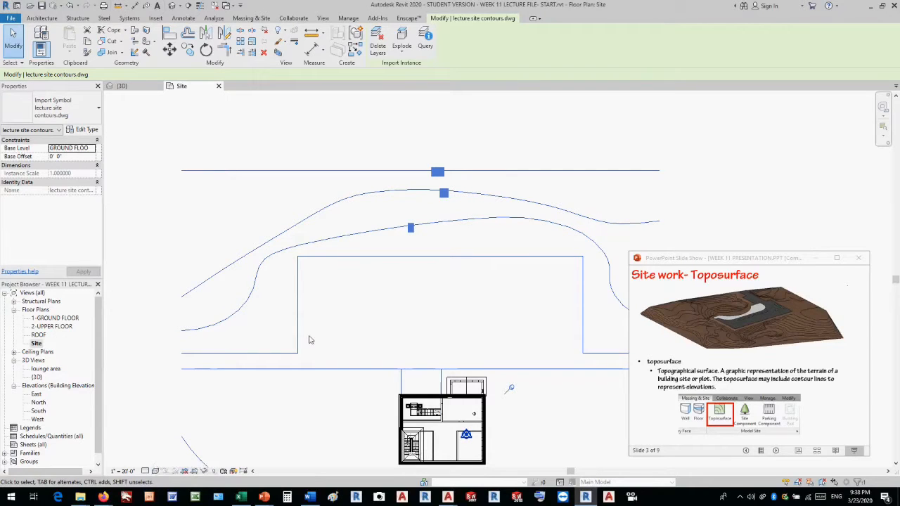
left_click(472, 125)
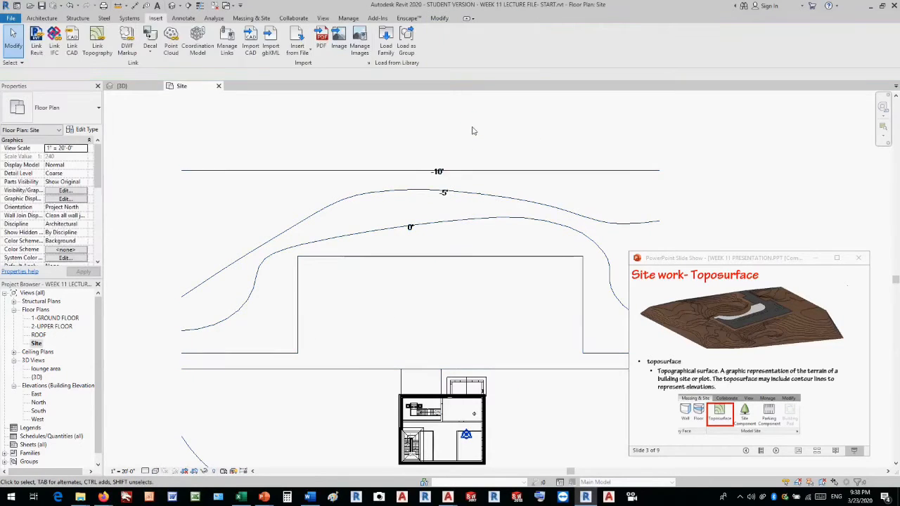
Start a new toposurface in the Site plan and clear the slide show window off the drawing.
scroll(473, 131, "down", 1)
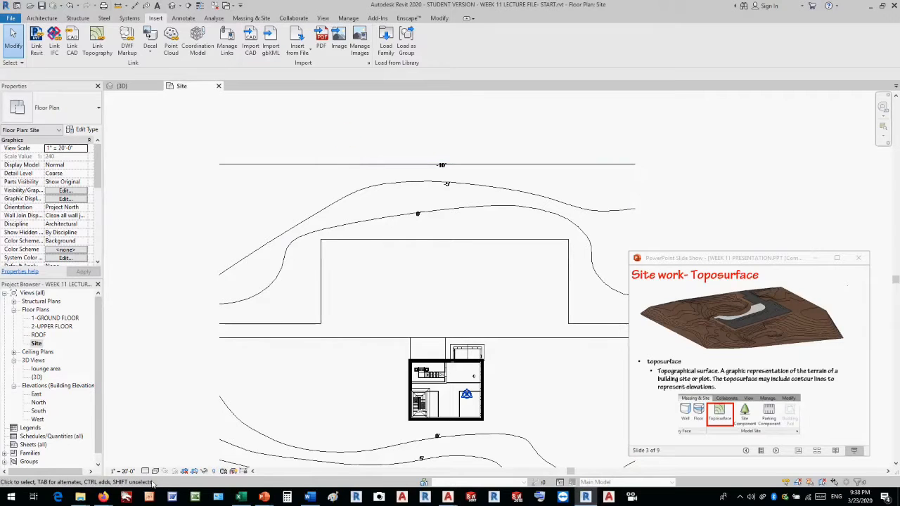
scroll(156, 334, "down", 3)
scroll(334, 374, "down", 1)
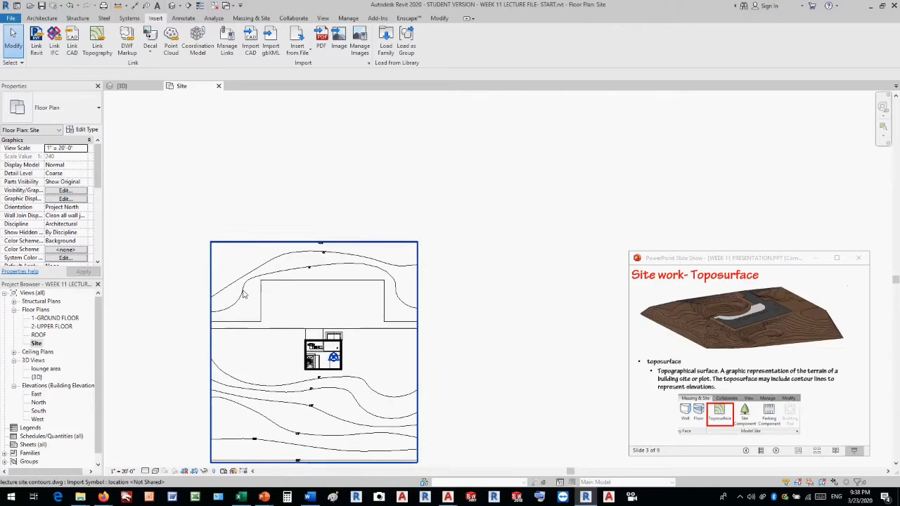
scroll(243, 295, "up", 2)
scroll(244, 295, "up", 2)
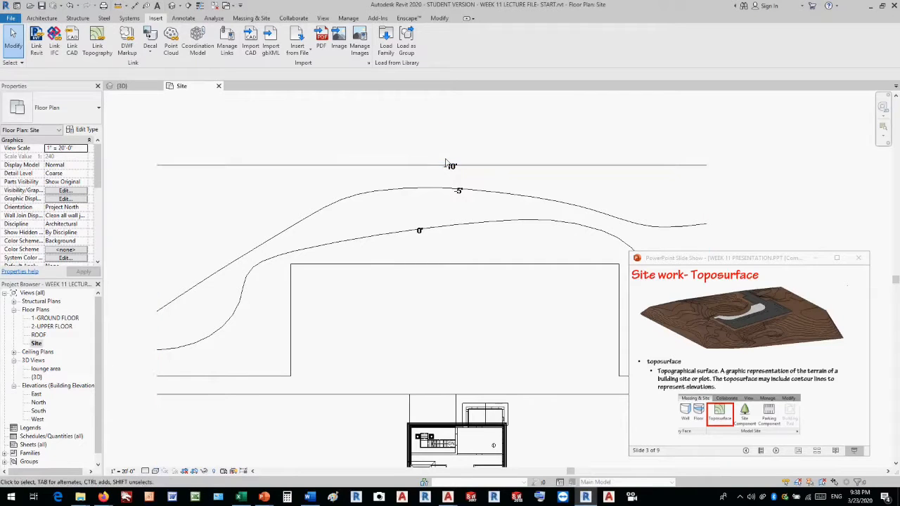
left_click(262, 18)
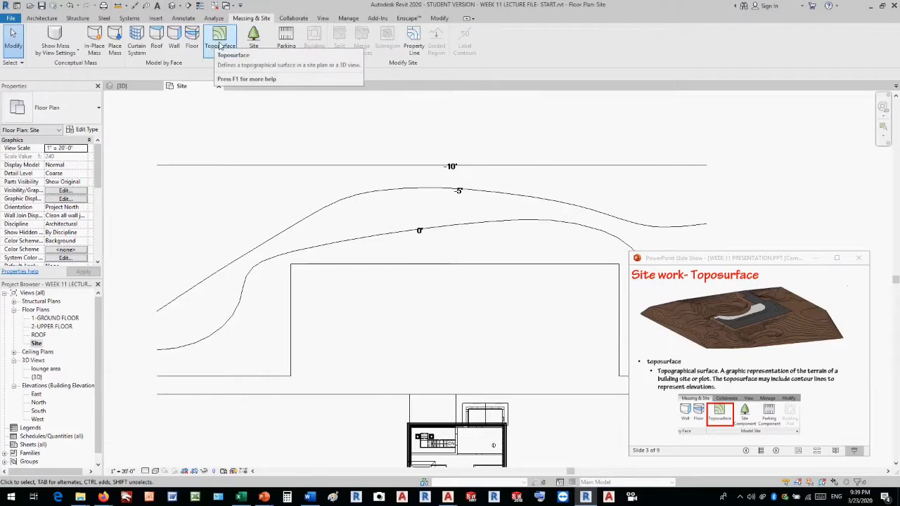
left_click(219, 43)
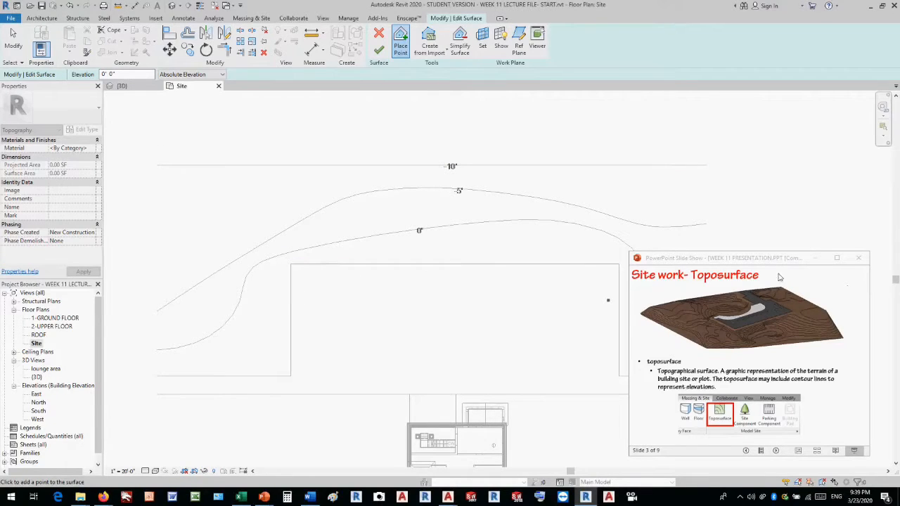
left_click(719, 260)
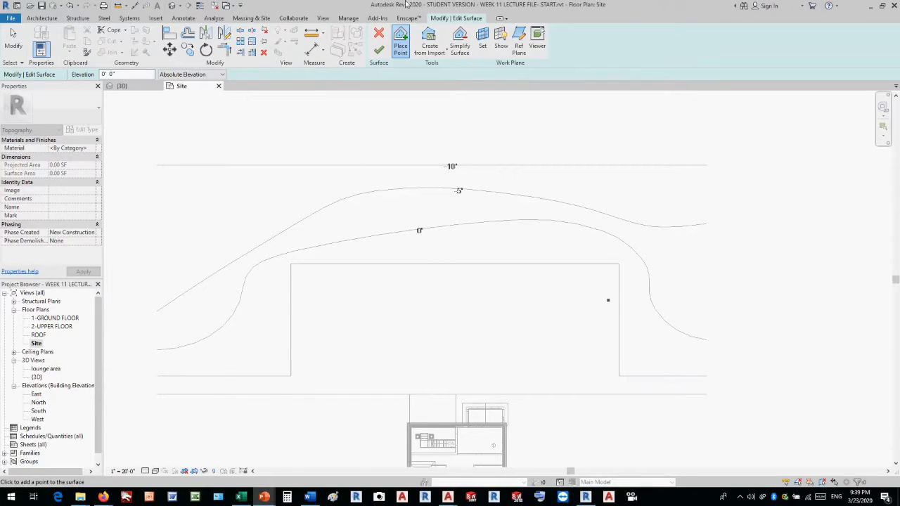
Place toposurface points at absolute elevation 0' 0" along the full length of the 0' contour above the building, following its curves.
left_click(157, 349)
left_click(170, 348)
left_click(190, 343)
left_click(208, 336)
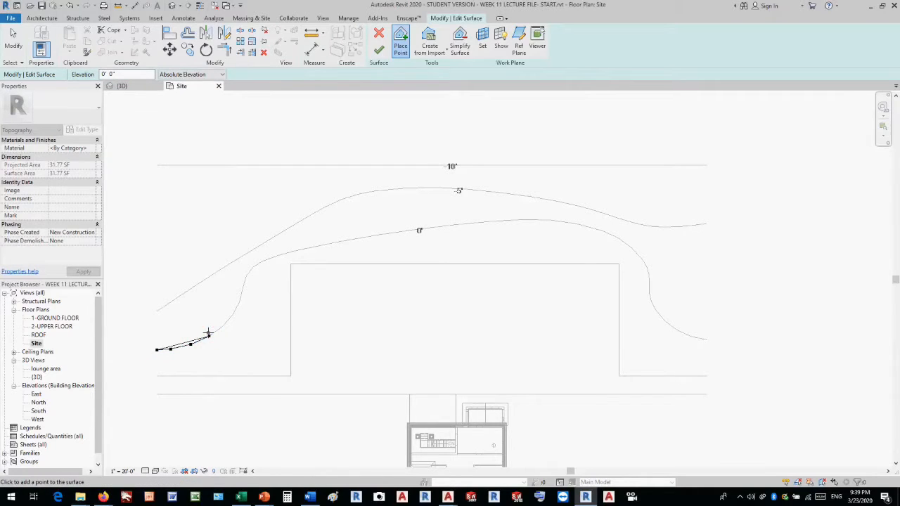
left_click(218, 329)
left_click(228, 320)
left_click(237, 307)
left_click(241, 293)
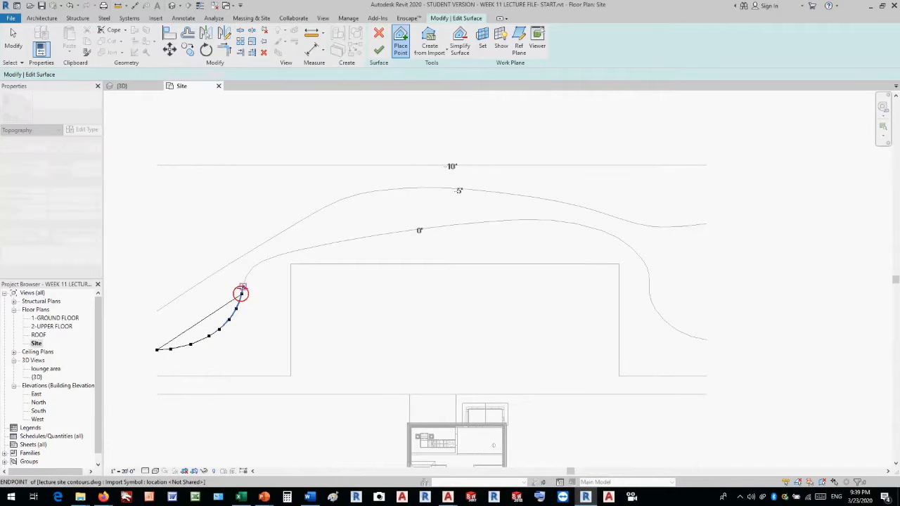
left_click(244, 282)
left_click(249, 272)
left_click(261, 260)
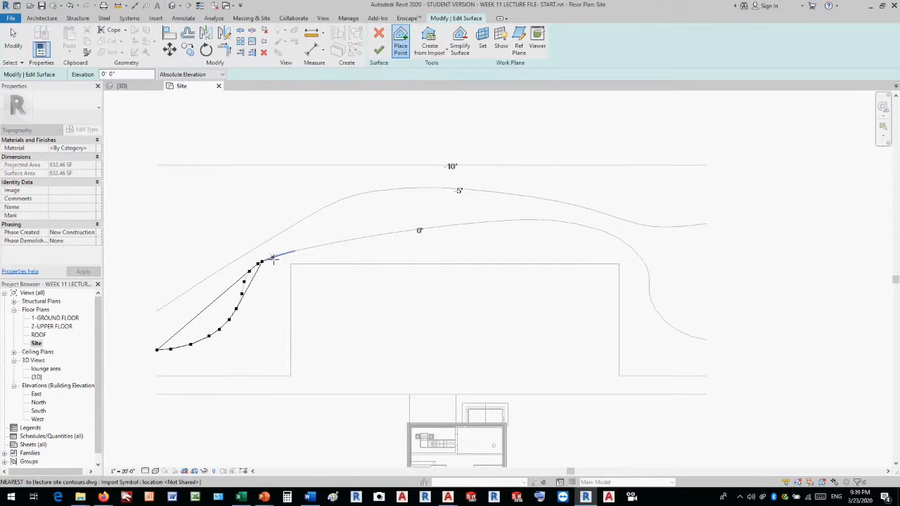
left_click(269, 258)
left_click(278, 255)
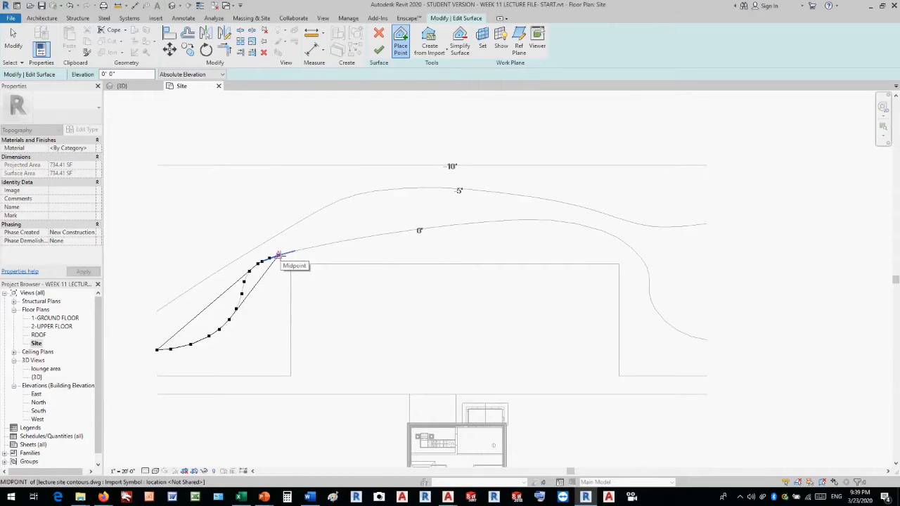
left_click(295, 250)
left_click(353, 240)
left_click(405, 230)
left_click(455, 224)
left_click(496, 221)
left_click(538, 221)
left_click(569, 223)
left_click(593, 227)
left_click(611, 234)
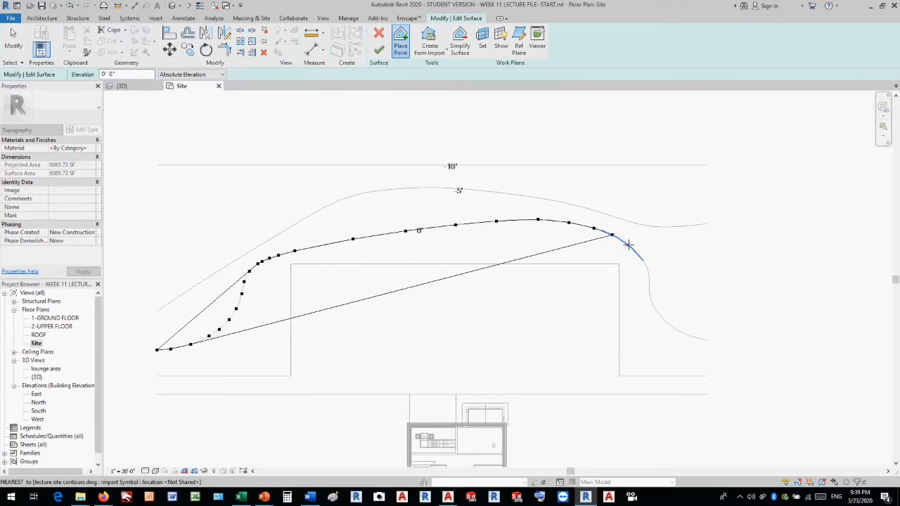
left_click(624, 243)
left_click(635, 251)
left_click(638, 255)
left_click(645, 264)
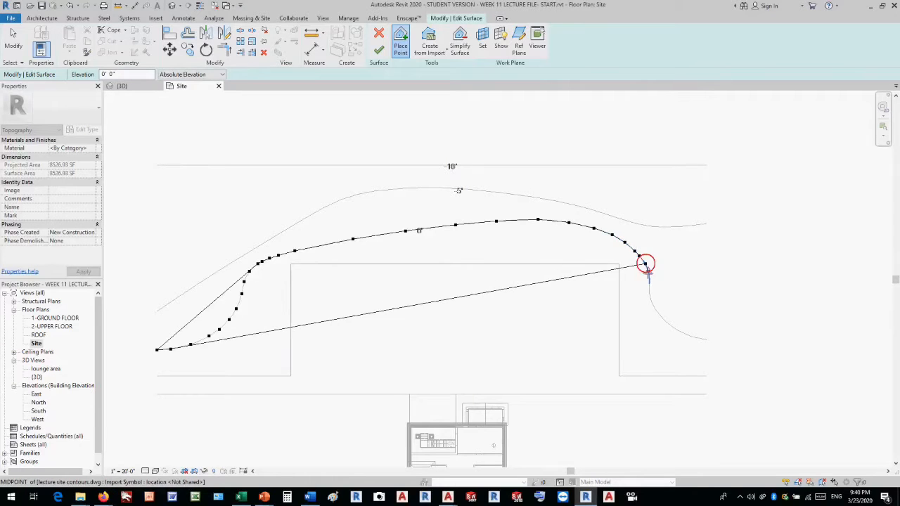
left_click(647, 272)
left_click(648, 287)
left_click(650, 300)
left_click(659, 314)
left_click(670, 325)
left_click(679, 330)
left_click(690, 336)
left_click(706, 339)
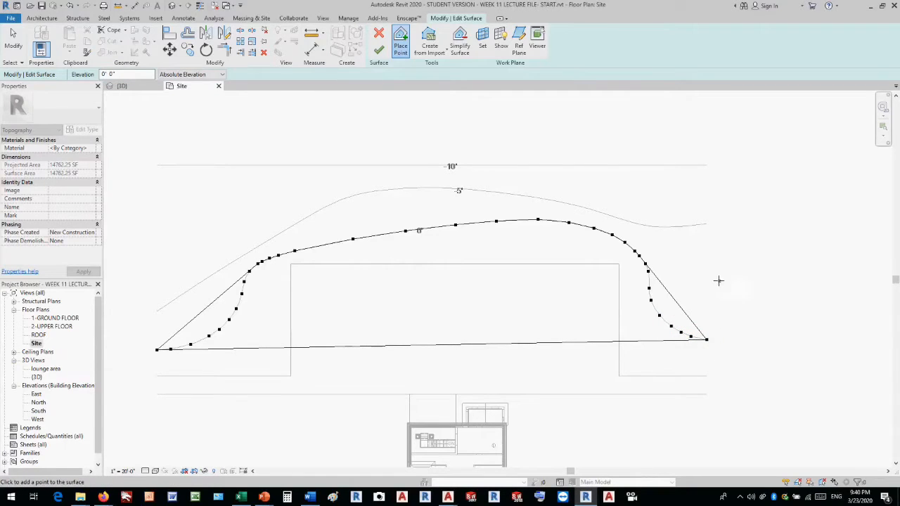
Place toposurface points at absolute elevation 0' 0" along the full length of the 0' contour below the building, following its curves.
scroll(701, 241, "down", 3)
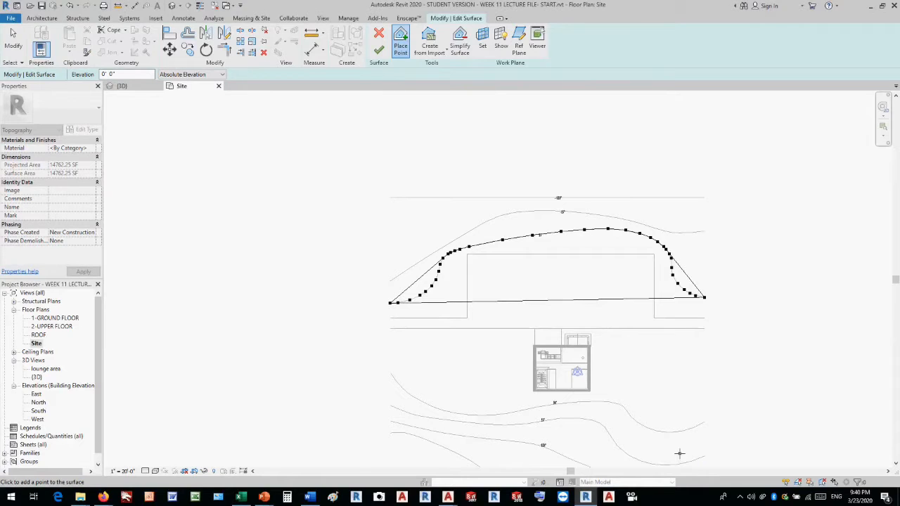
scroll(679, 453, "up", 4)
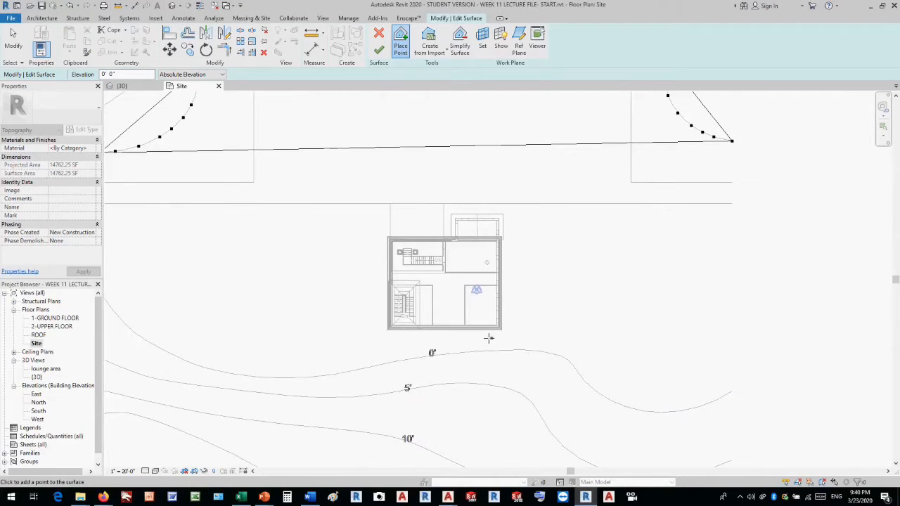
left_click(732, 391)
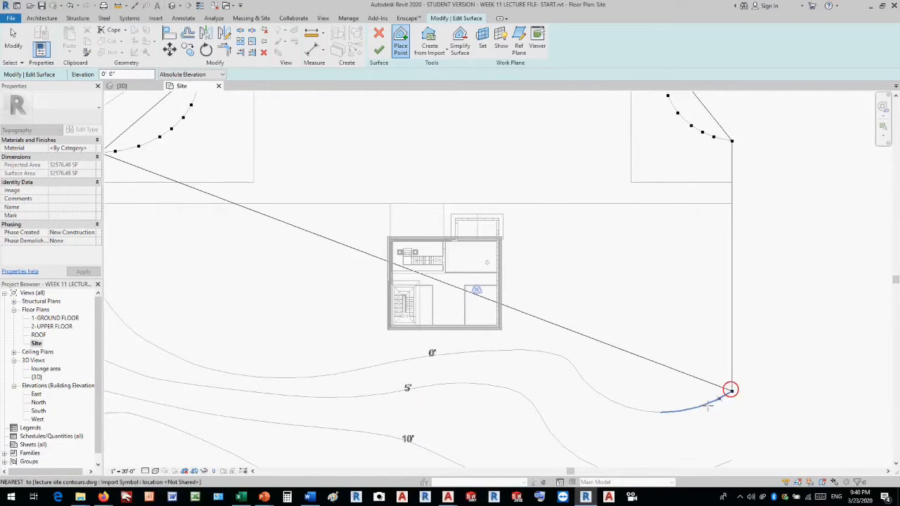
left_click(688, 409)
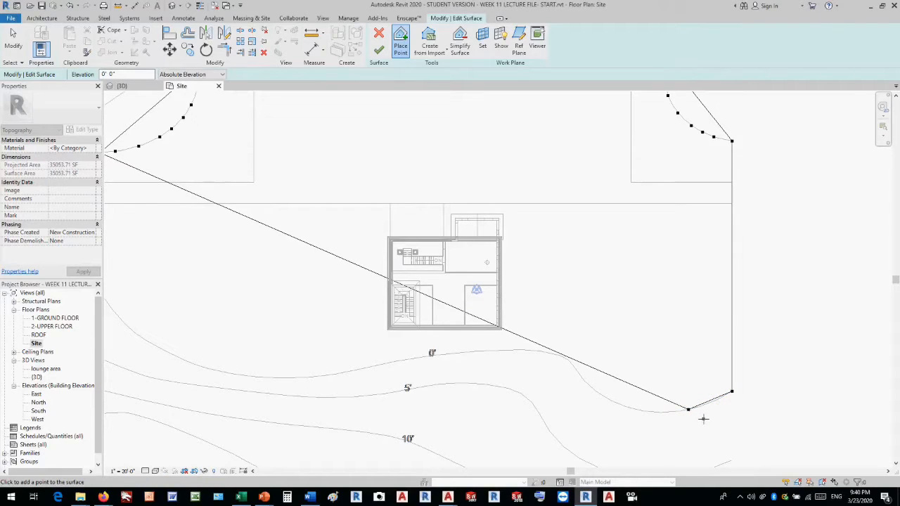
left_click(708, 403)
left_click(722, 397)
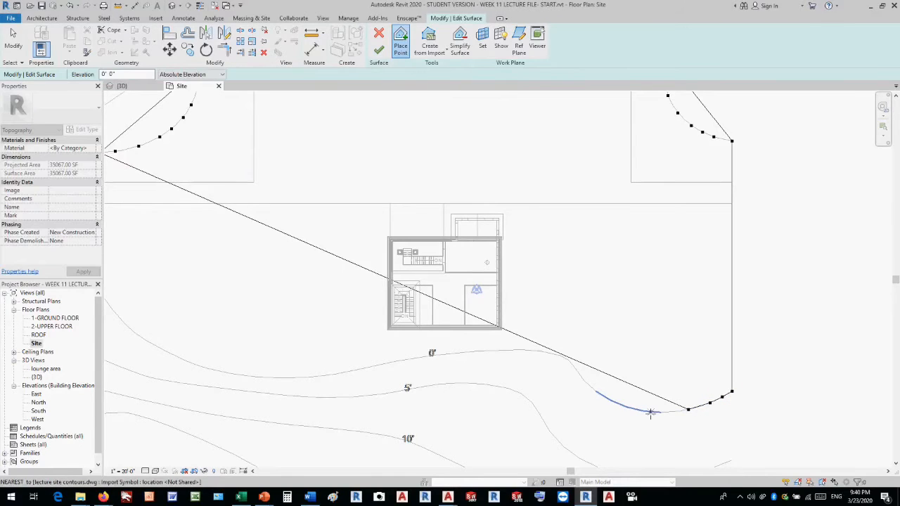
left_click(667, 412)
left_click(651, 411)
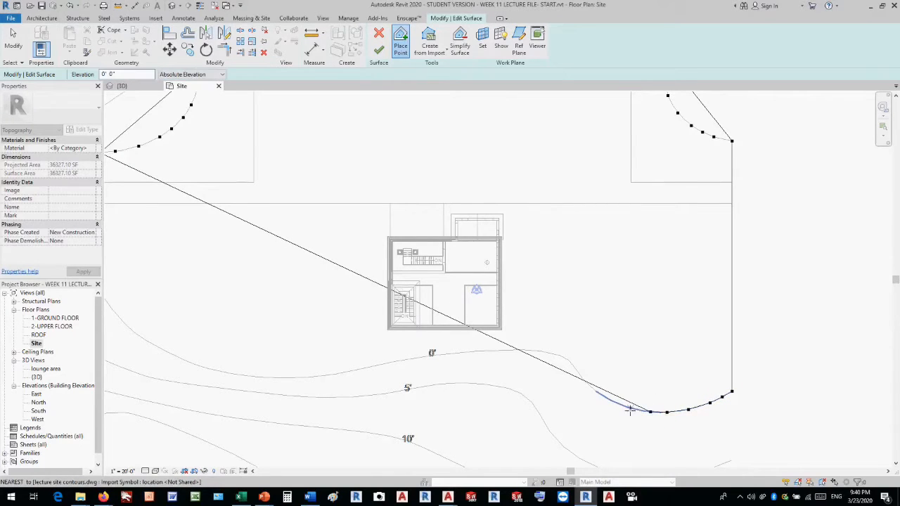
left_click(630, 410)
left_click(615, 403)
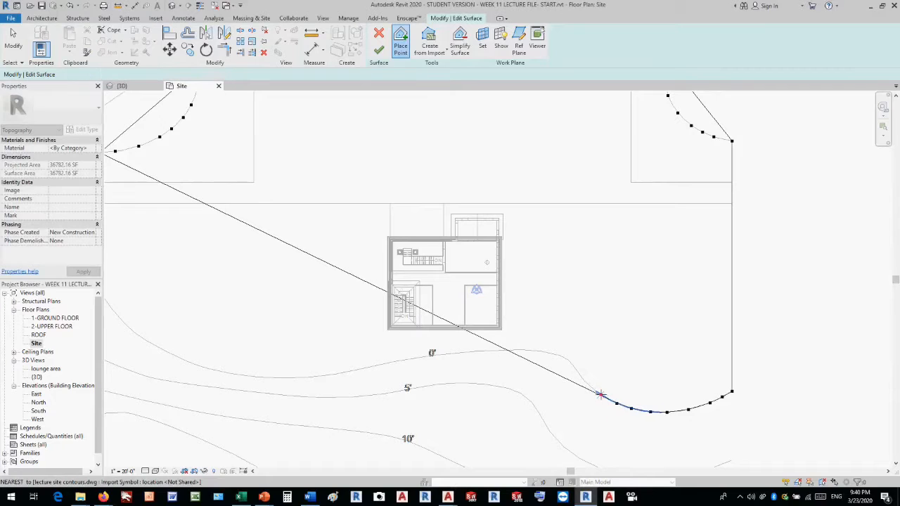
left_click(600, 394)
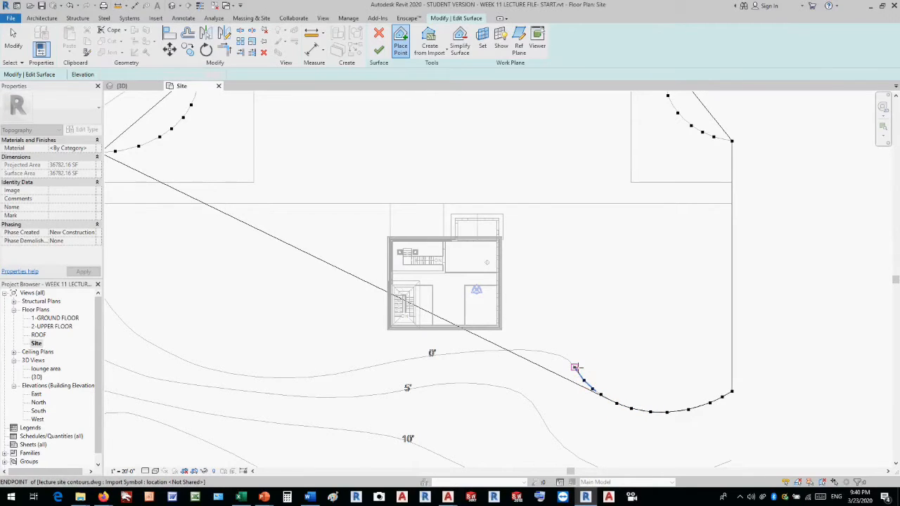
left_click(575, 367)
left_click(543, 351)
left_click(531, 350)
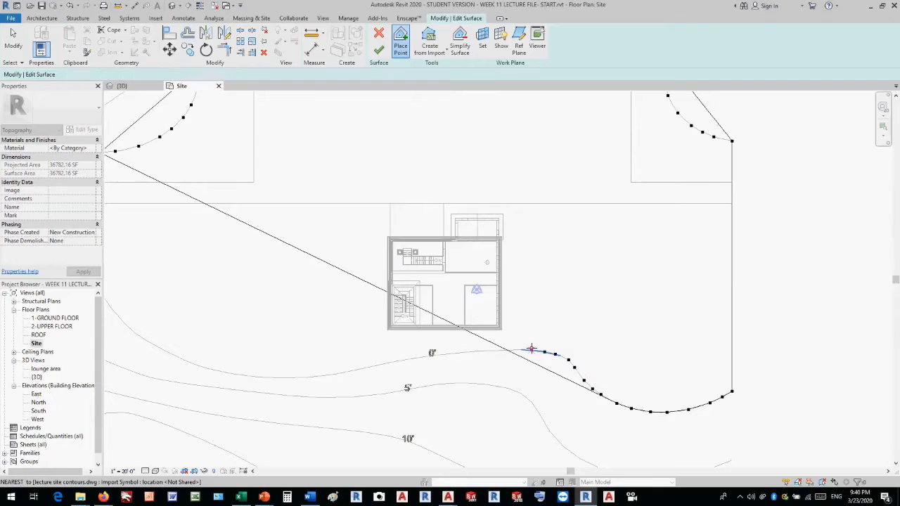
left_click(497, 349)
left_click(456, 352)
left_click(415, 357)
left_click(373, 366)
left_click(334, 374)
left_click(289, 377)
left_click(256, 378)
left_click(218, 370)
left_click(195, 365)
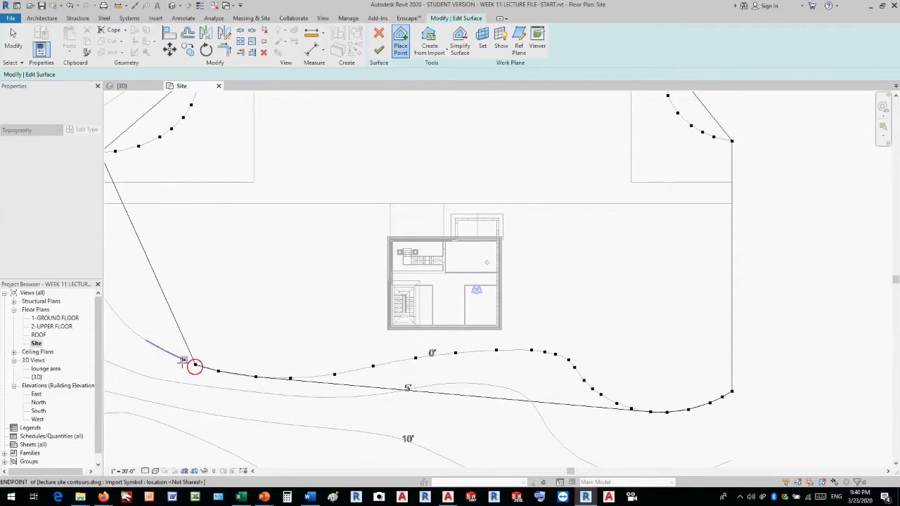
left_click(181, 361)
scroll(338, 350, "down", 2)
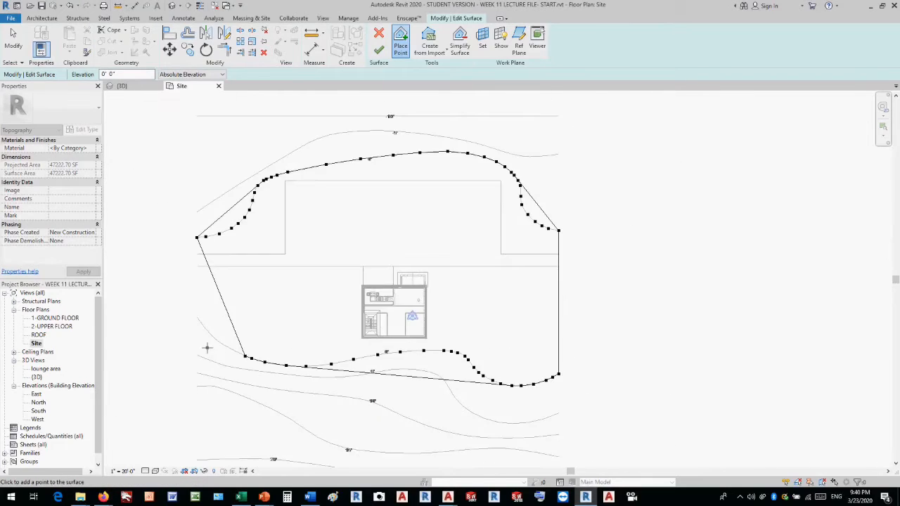
scroll(208, 347, "up", 2)
left_click(240, 342)
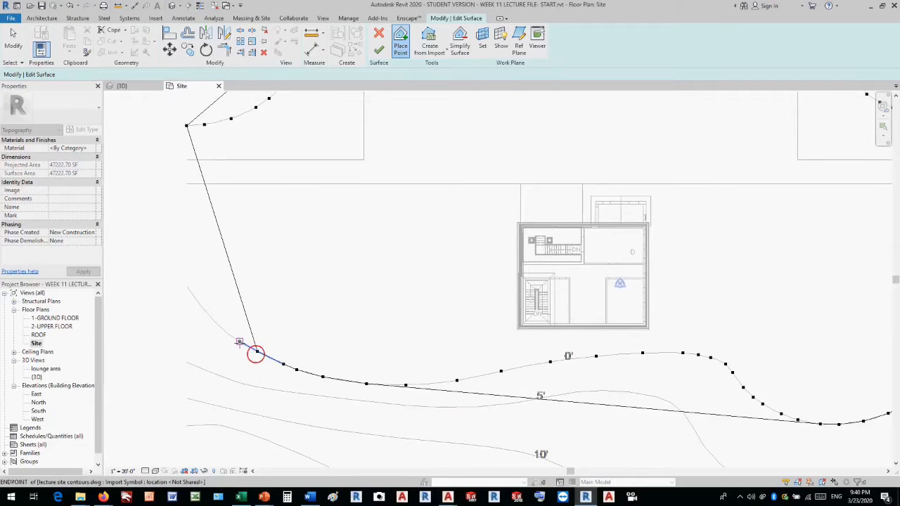
left_click(235, 340)
left_click(219, 325)
left_click(209, 316)
left_click(187, 286)
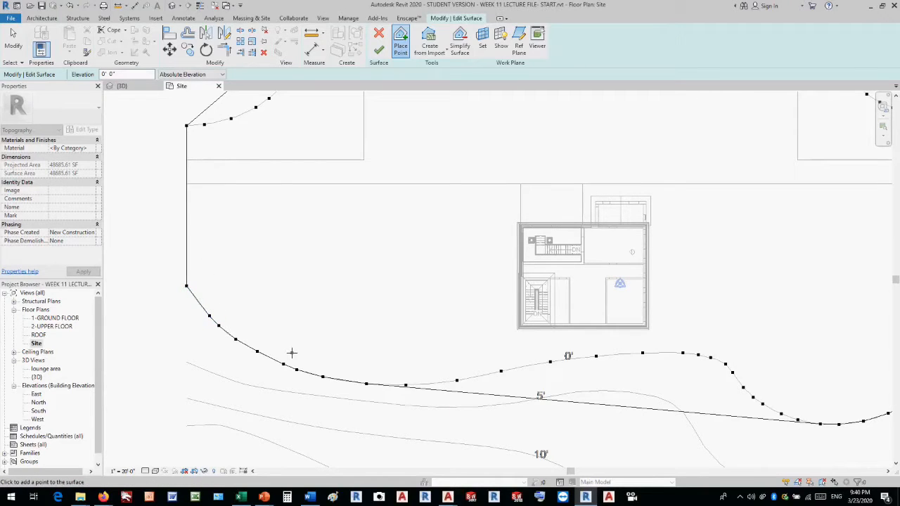
Set the point elevation to -5' 0" and place points along the full length of the -5' contour above the building.
scroll(292, 353, "down", 3)
scroll(358, 190, "down", 1)
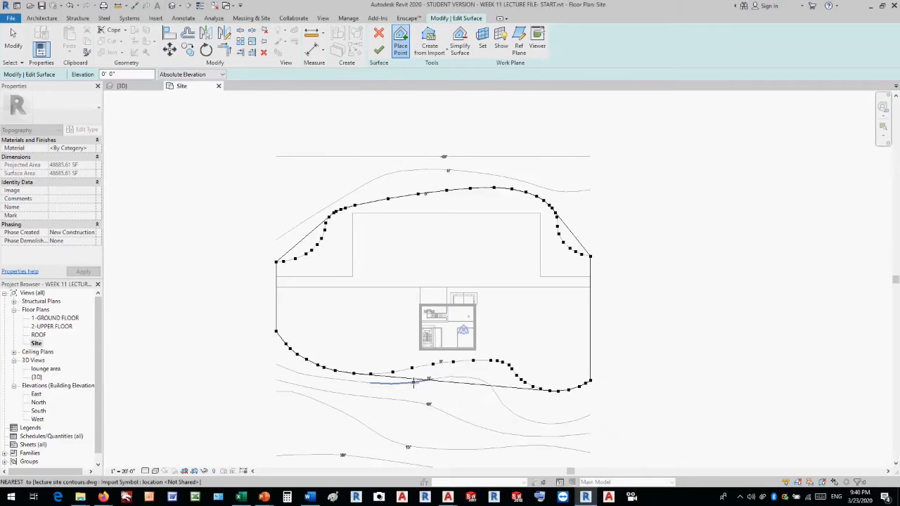
scroll(383, 156, "up", 2)
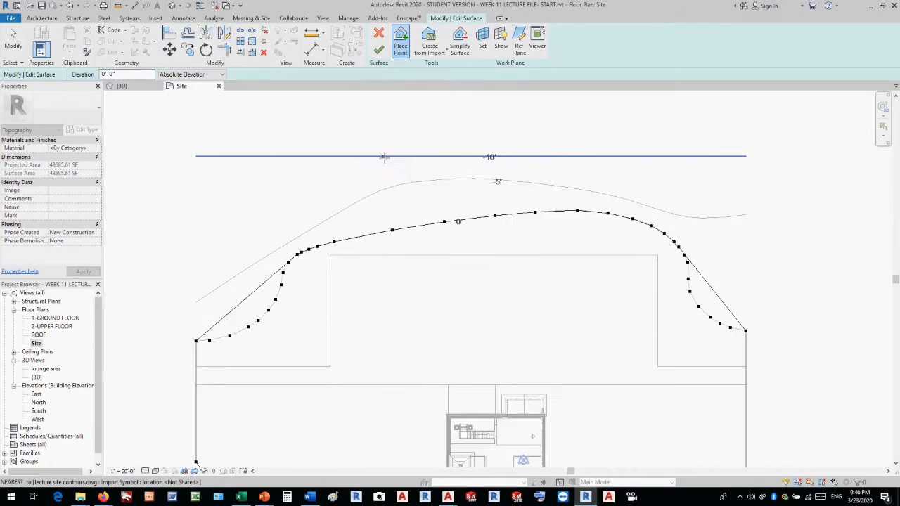
scroll(332, 194, "up", 1)
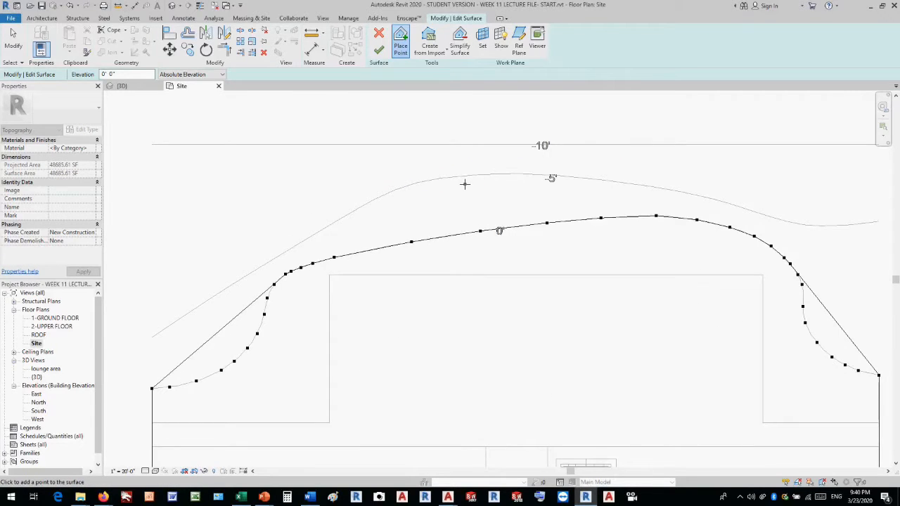
scroll(464, 184, "down", 1)
left_click(113, 74)
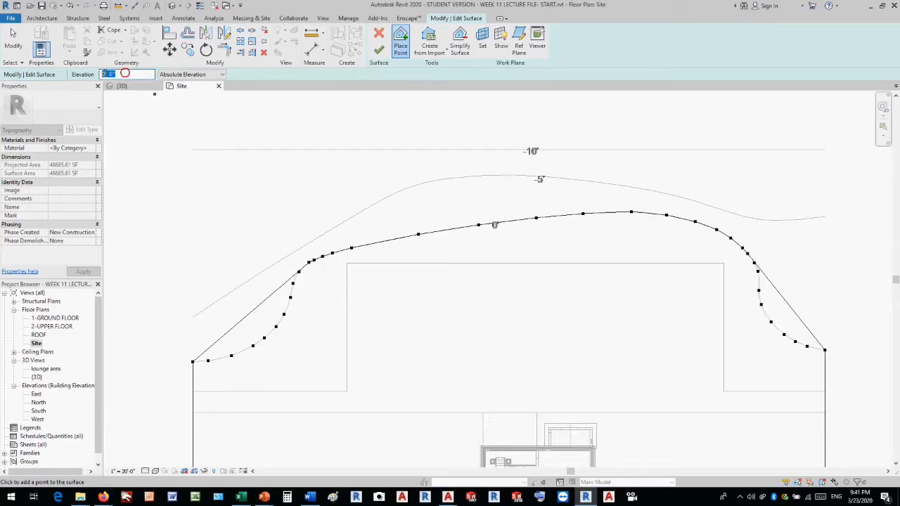
type("-5")
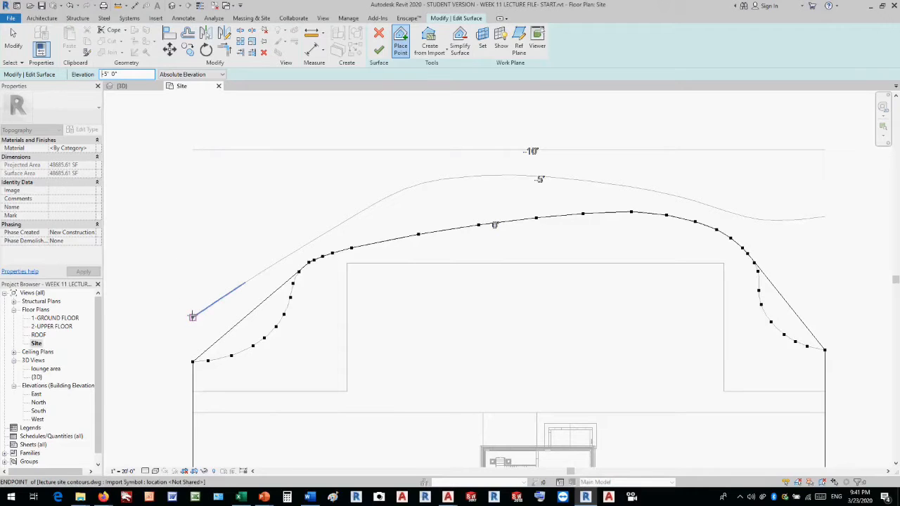
left_click(193, 317)
left_click(258, 273)
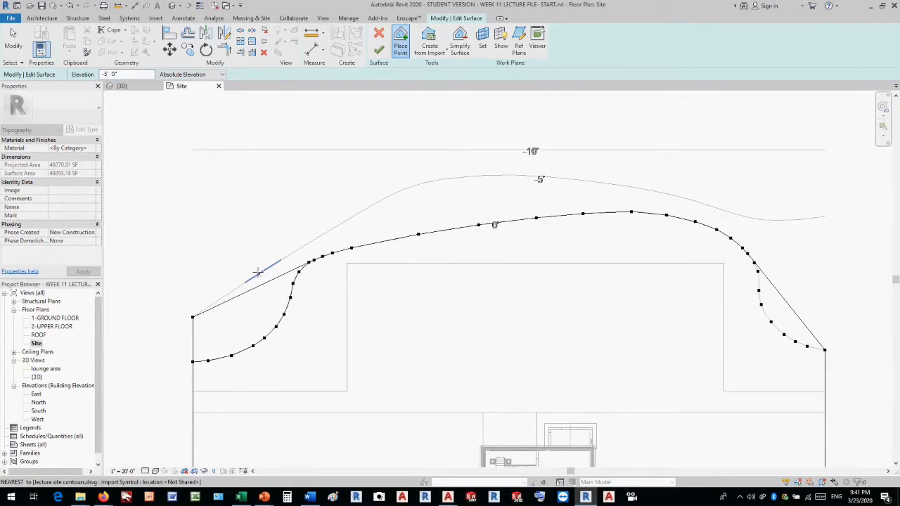
left_click(386, 198)
left_click(414, 184)
left_click(434, 181)
left_click(455, 178)
left_click(479, 175)
left_click(514, 175)
left_click(552, 177)
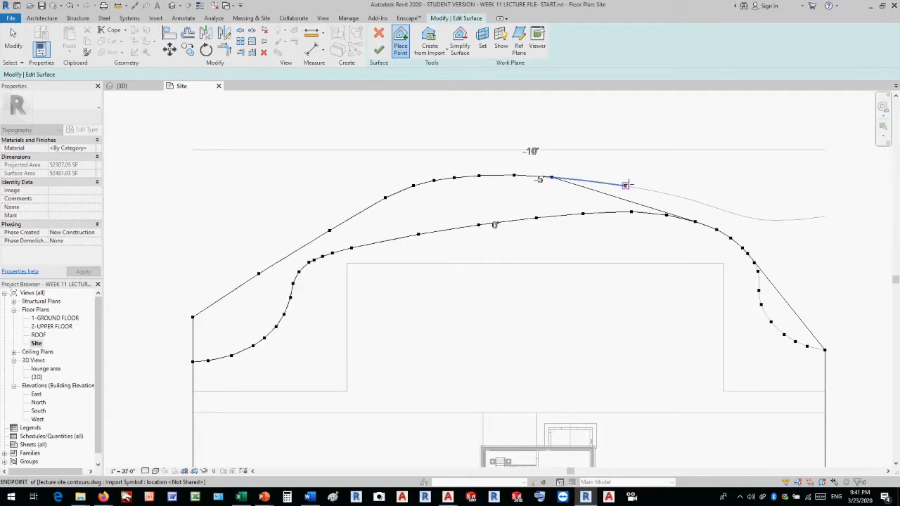
left_click(625, 186)
left_click(653, 190)
left_click(679, 196)
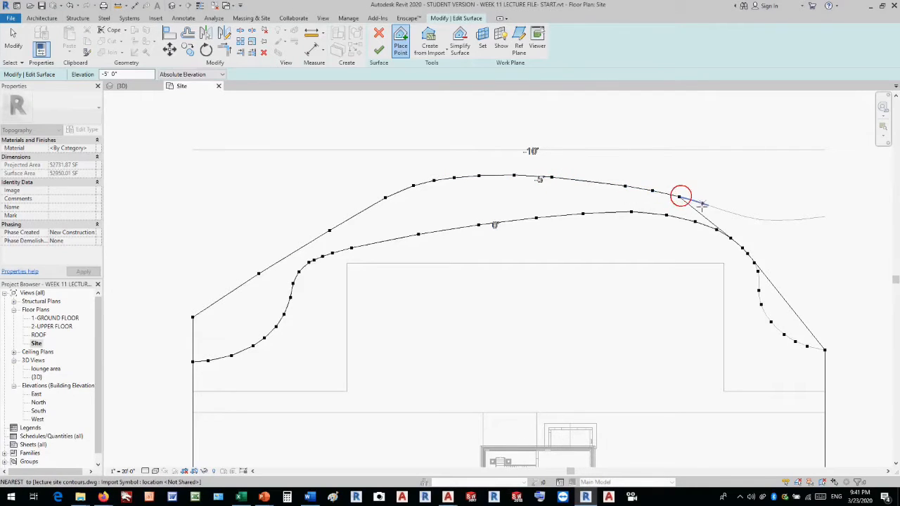
left_click(708, 205)
left_click(744, 215)
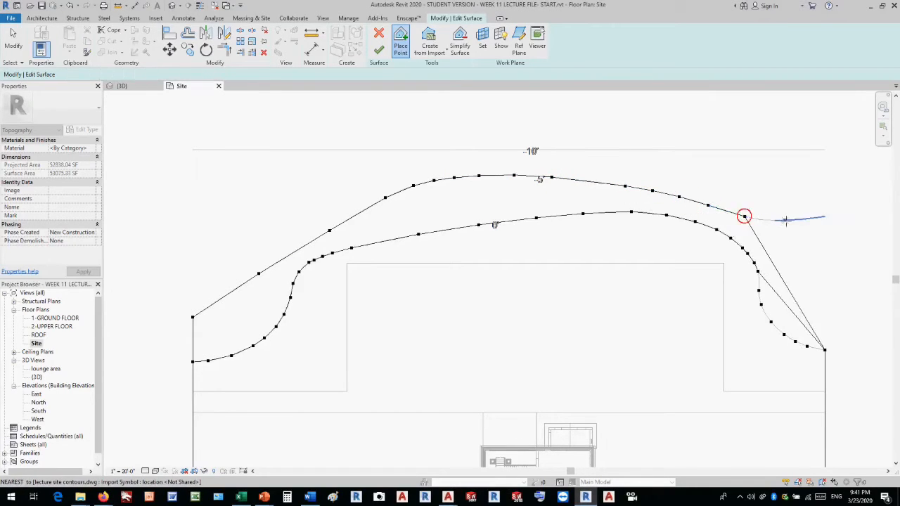
left_click(786, 220)
left_click(825, 216)
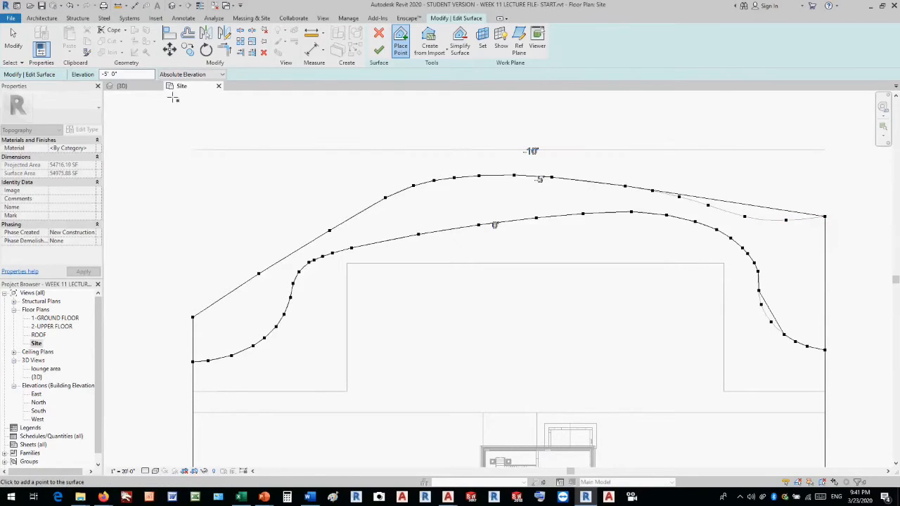
Set the point elevation to -10' 0" and place a point at each end of the straight -10' contour.
left_click_drag(121, 74, 64, 74)
type("-")
left_click(193, 149)
scroll(195, 148, "down", 1)
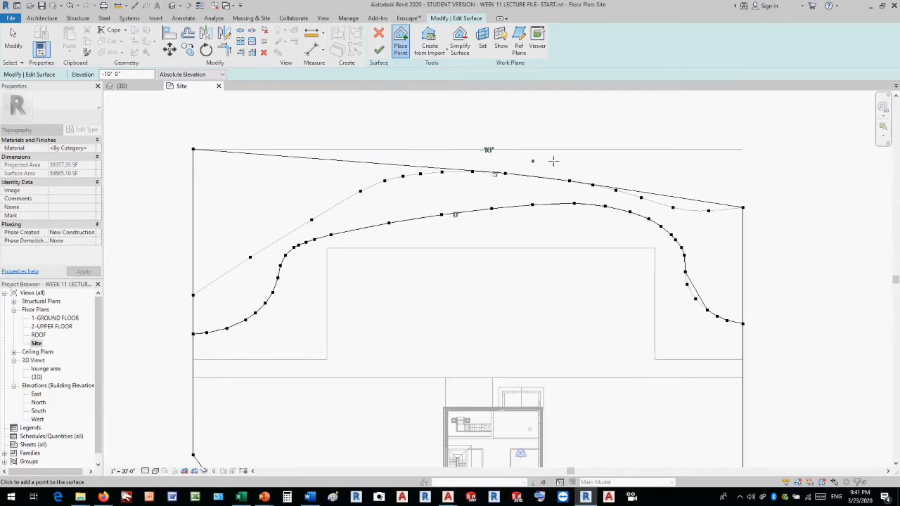
left_click(743, 149)
Set the point elevation to 5' 0" and place points along the full length of the 5' contour below the building, following its curves.
scroll(521, 165, "down", 1)
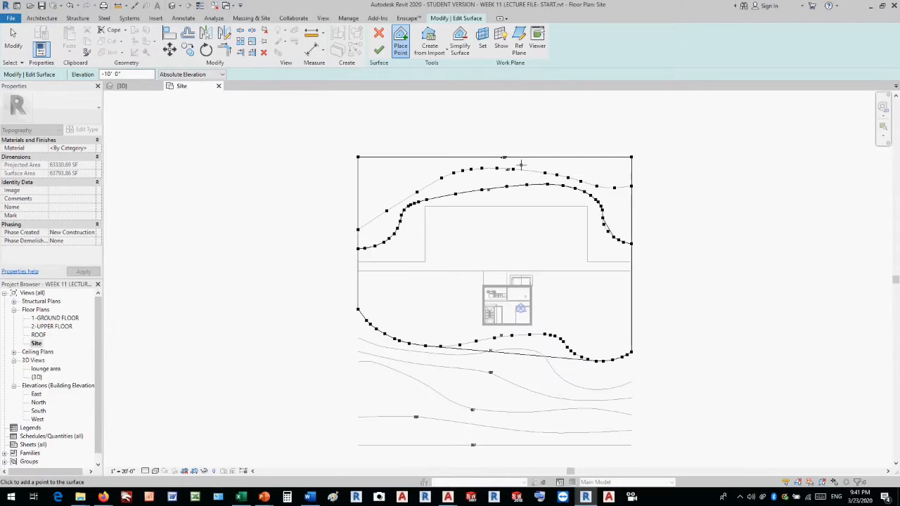
scroll(539, 185, "down", 1)
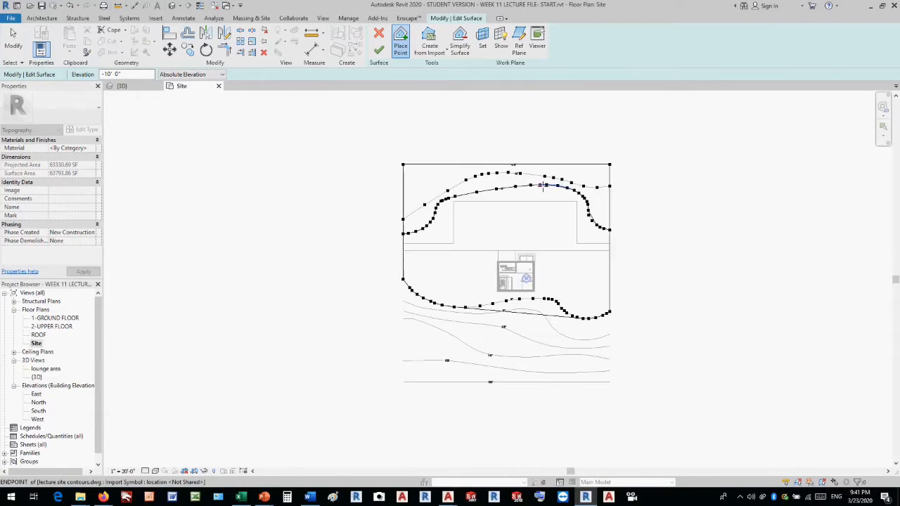
scroll(542, 320, "up", 2)
scroll(542, 320, "up", 2)
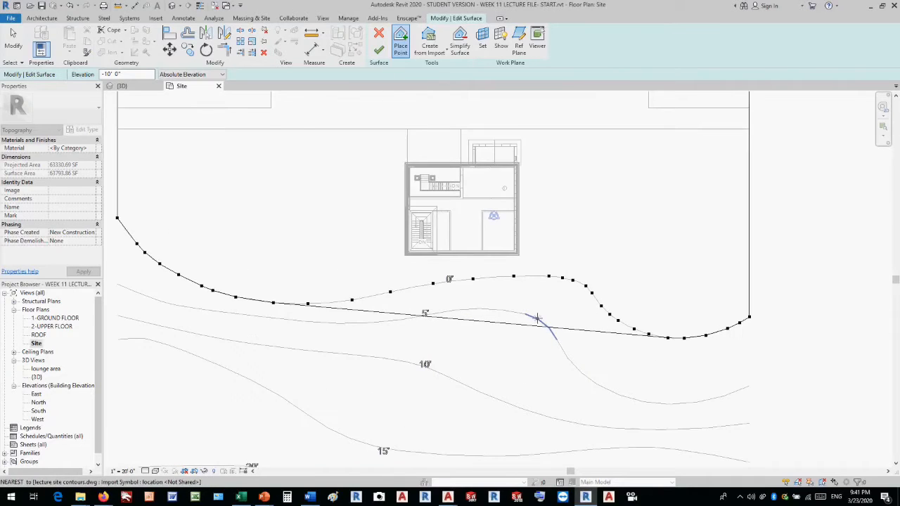
scroll(451, 331, "up", 1)
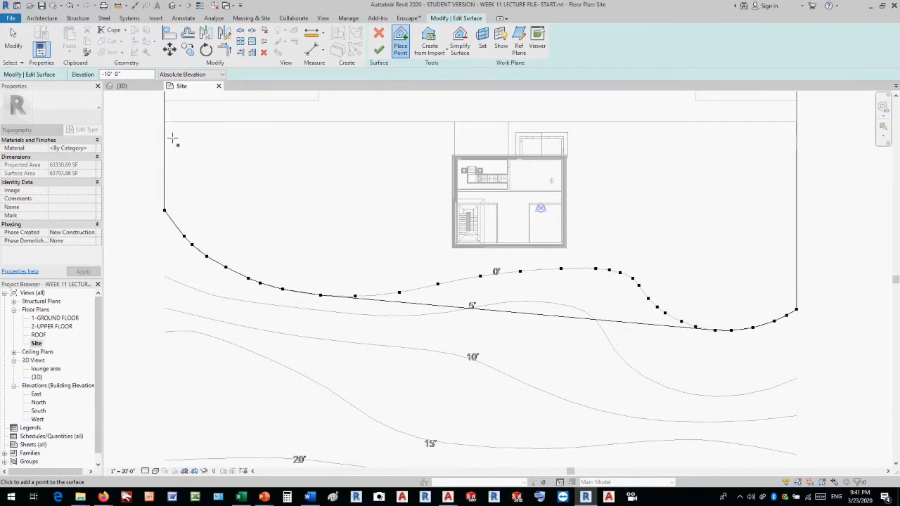
double_click(129, 74)
type("5")
left_click(164, 276)
left_click(204, 292)
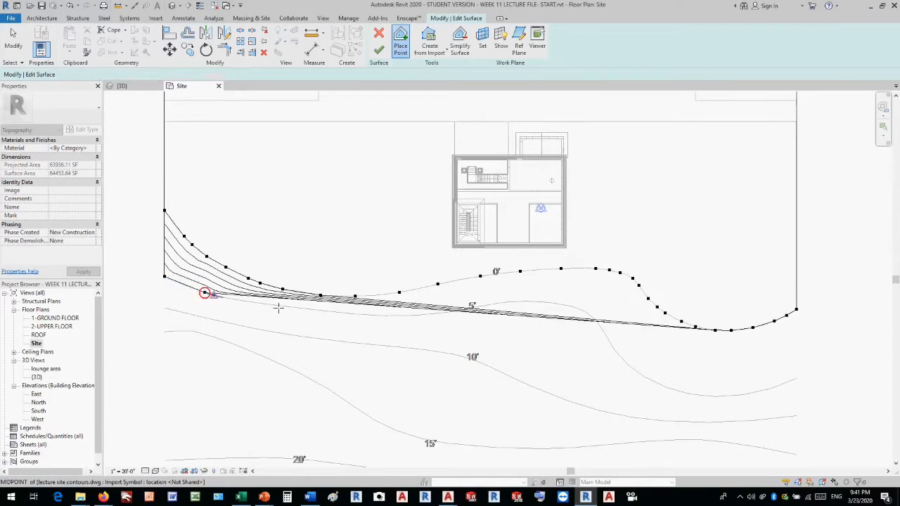
left_click(308, 309)
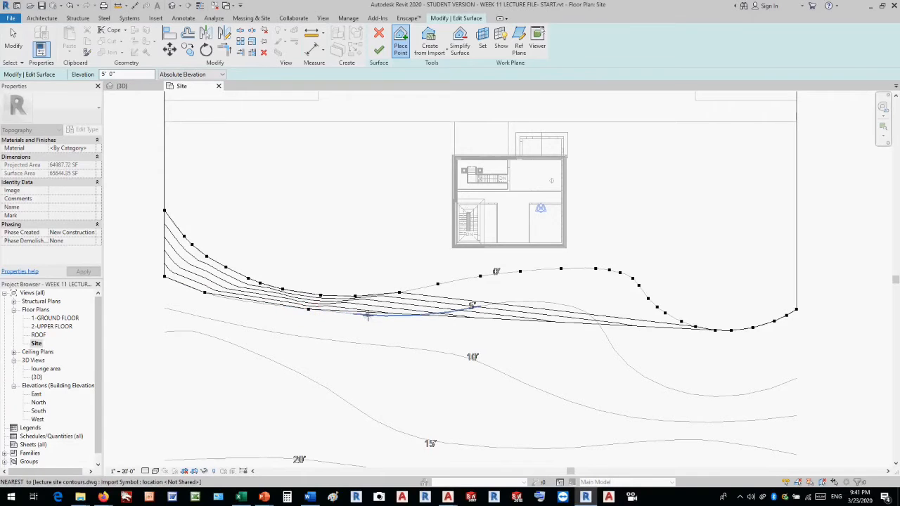
scroll(369, 314, "up", 3)
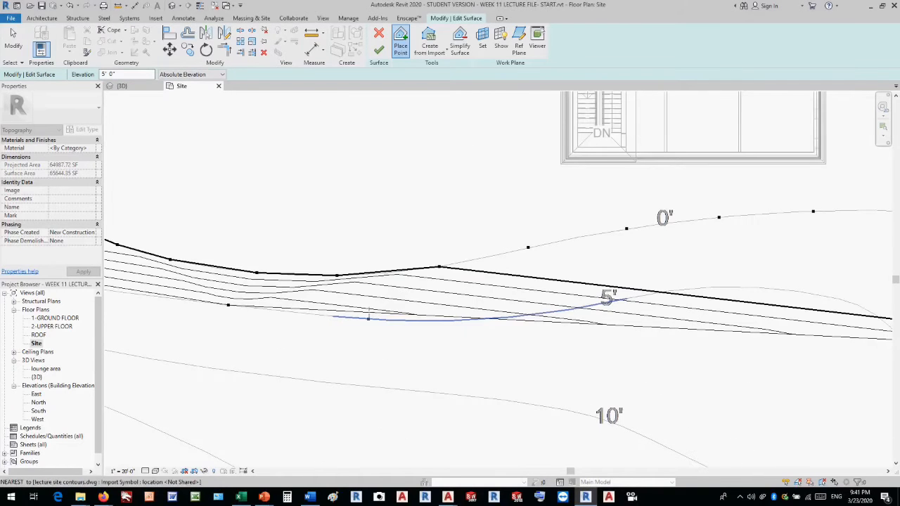
left_click(372, 320)
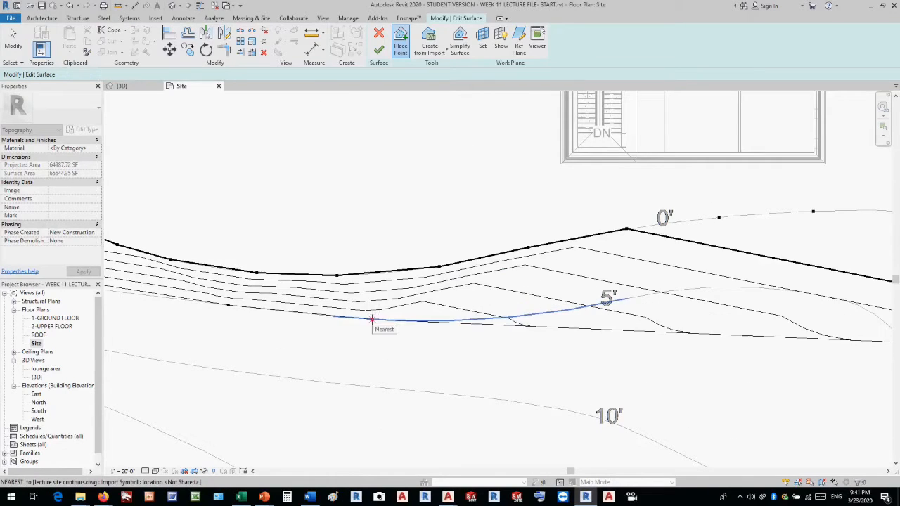
left_click(480, 320)
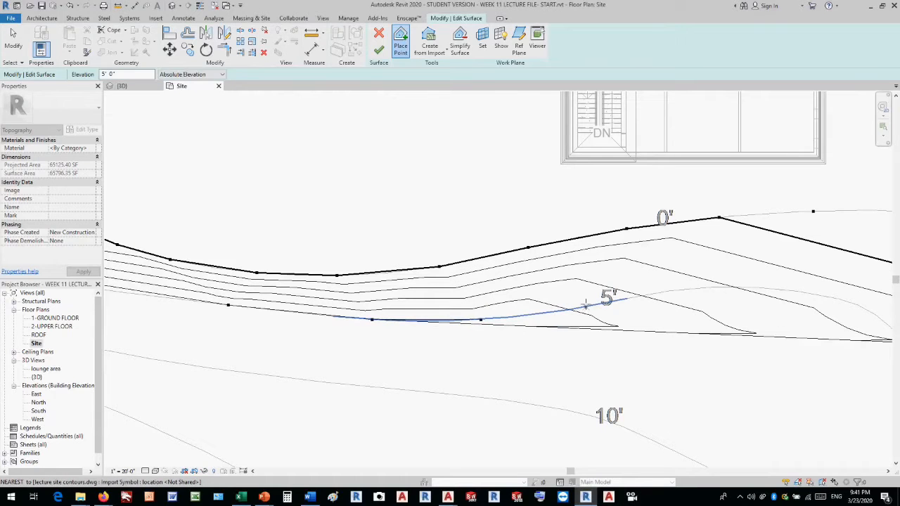
left_click(588, 305)
left_click(679, 290)
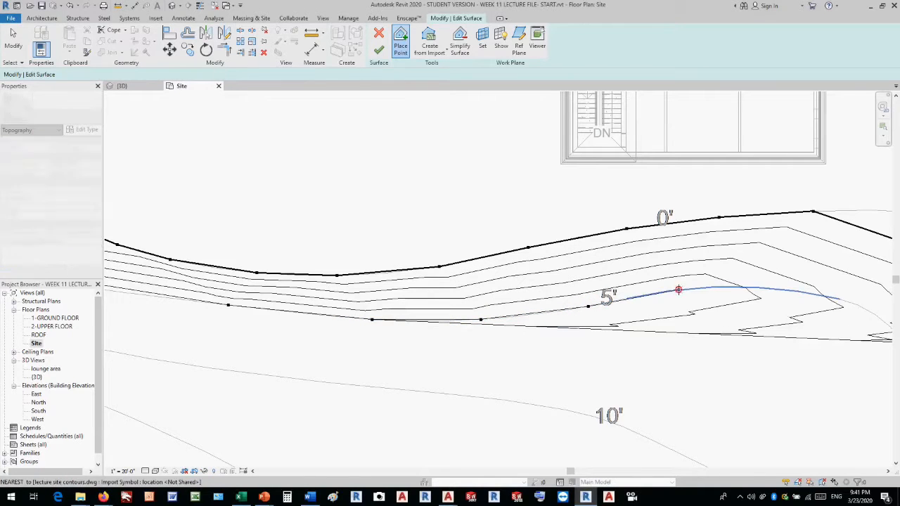
left_click(766, 288)
scroll(781, 285, "down", 2)
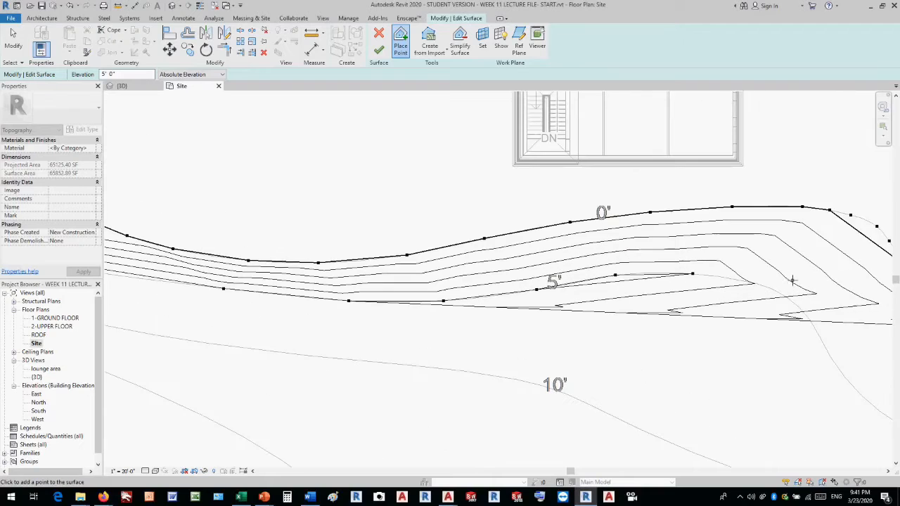
left_click(763, 286)
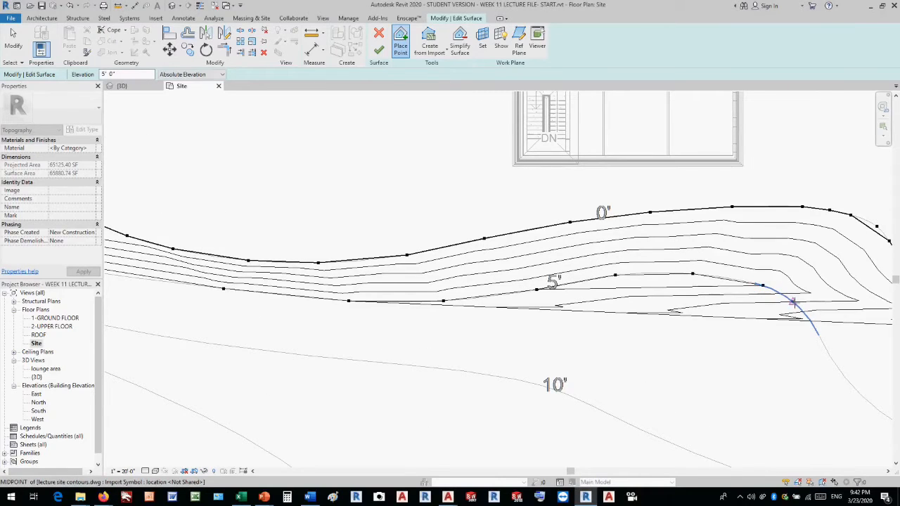
left_click(728, 278)
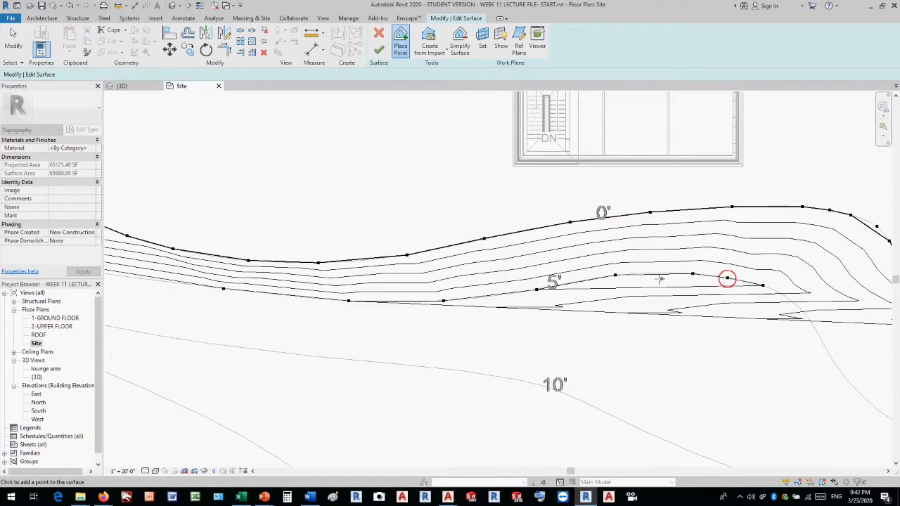
left_click(648, 273)
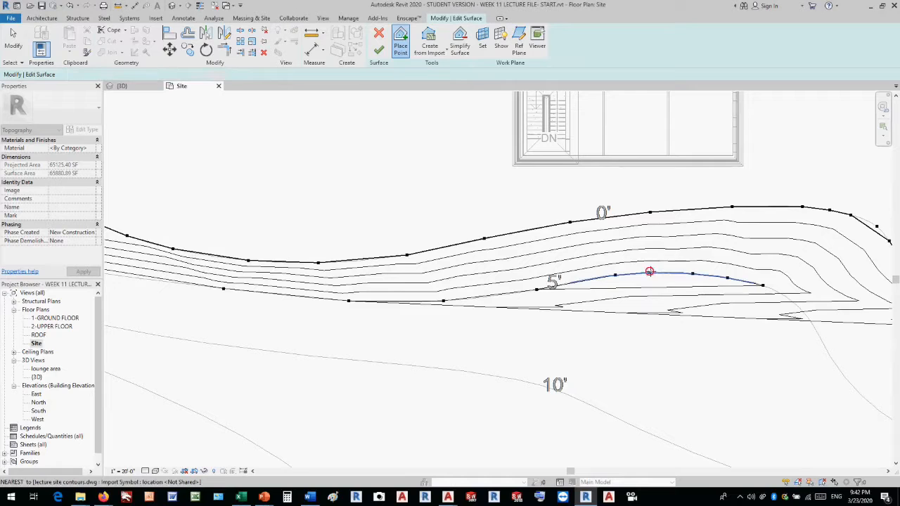
left_click(788, 296)
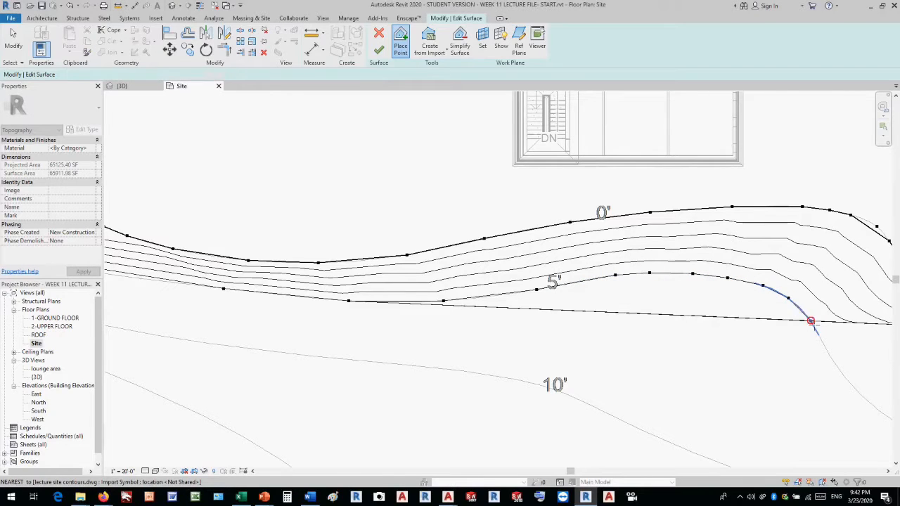
left_click(828, 353)
scroll(713, 338, "down", 3)
scroll(783, 369, "up", 1)
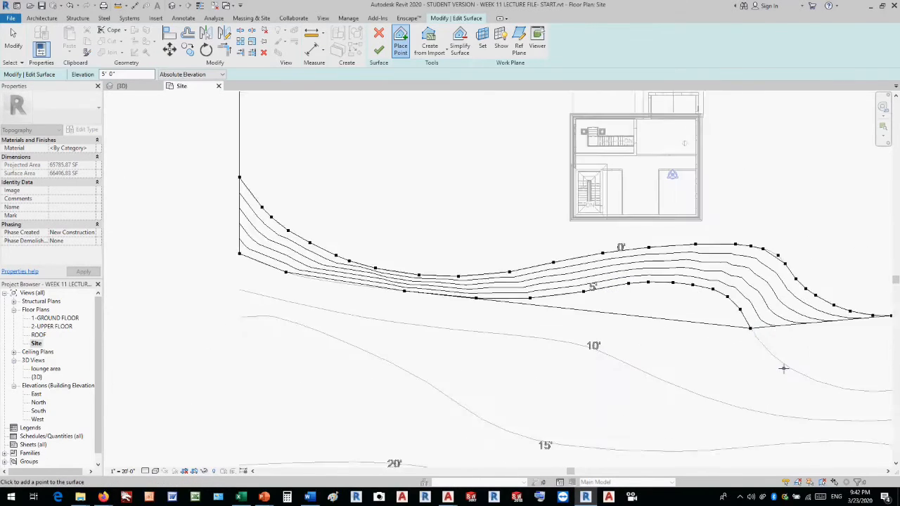
scroll(783, 369, "up", 1)
left_click(764, 346)
scroll(772, 351, "down", 2)
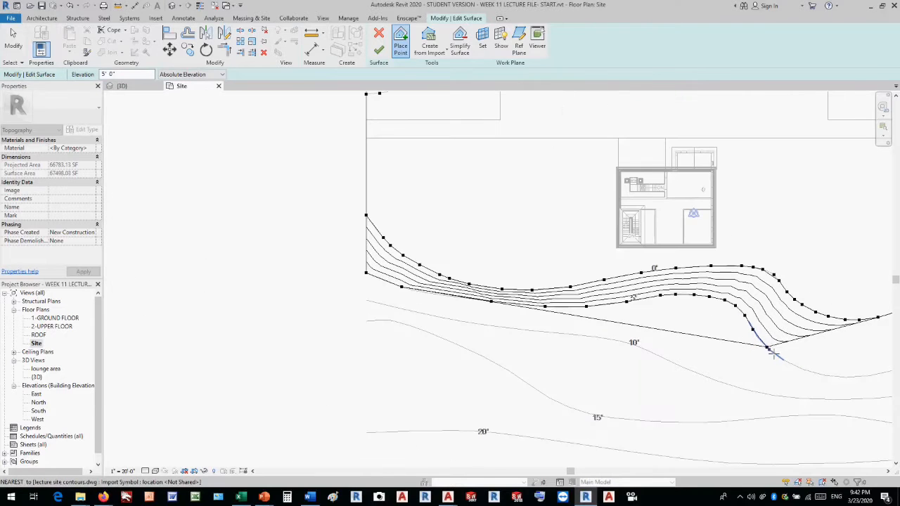
left_click(799, 369)
scroll(798, 368, "down", 2)
scroll(793, 367, "up", 1)
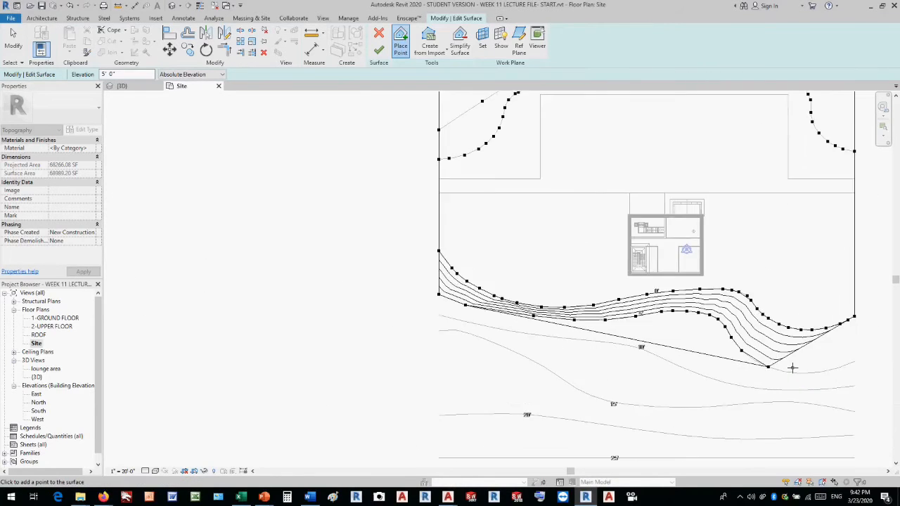
scroll(792, 367, "up", 1)
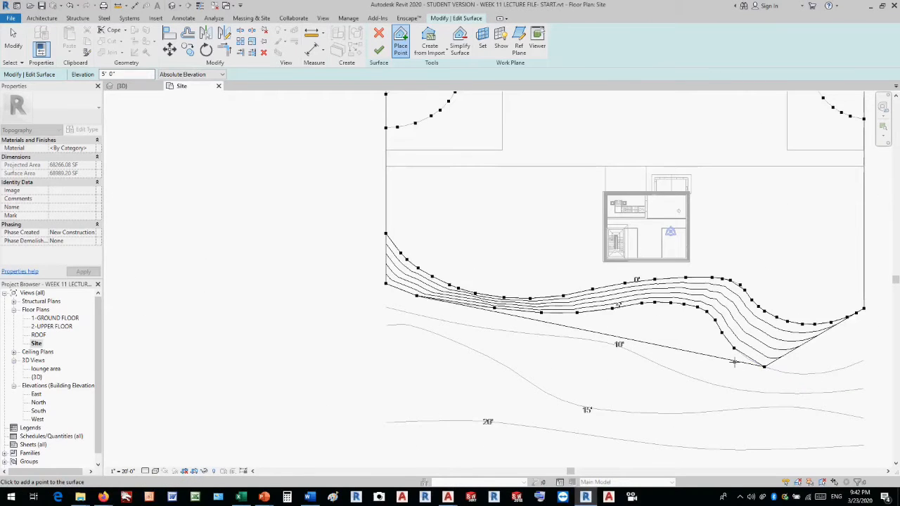
left_click(795, 372)
left_click(822, 372)
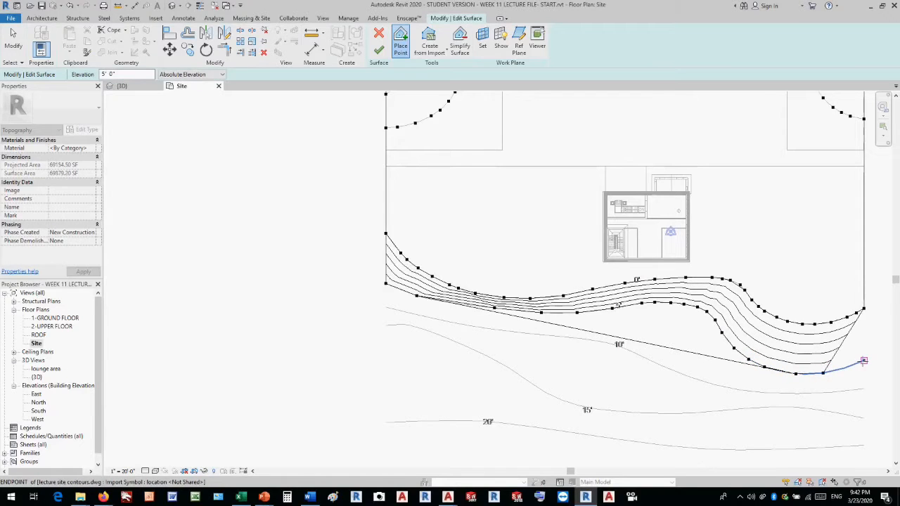
left_click(863, 360)
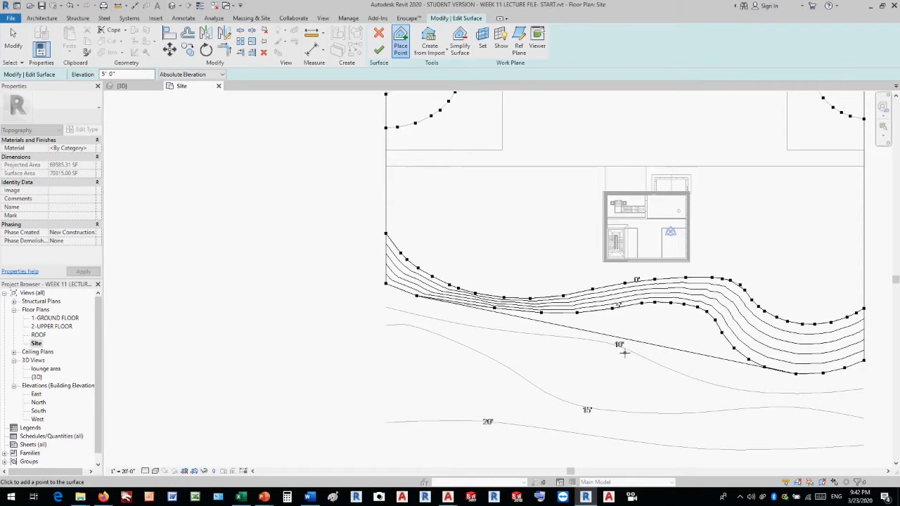
Set the point elevation to 10' 0" and place points along the full length of the 10' contour below the building.
scroll(624, 353, "up", 2)
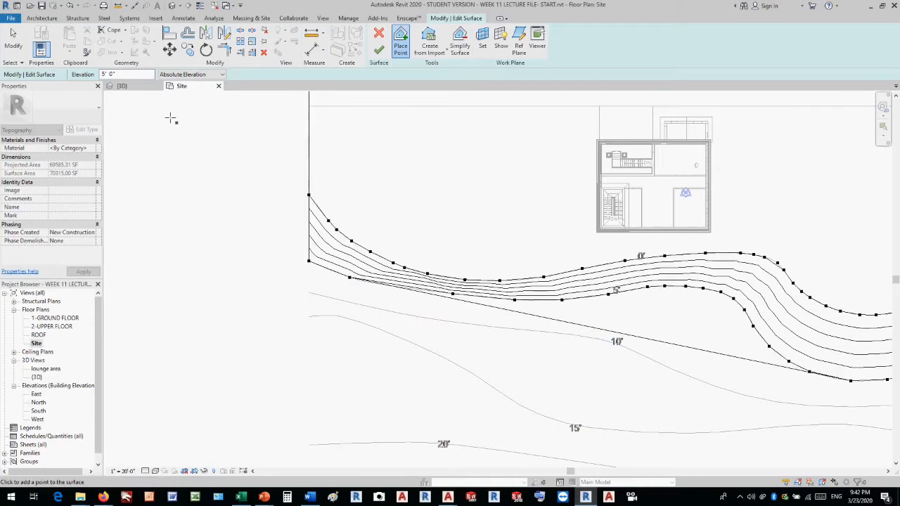
left_click(127, 74)
left_click(453, 316)
type("10")
left_click(309, 292)
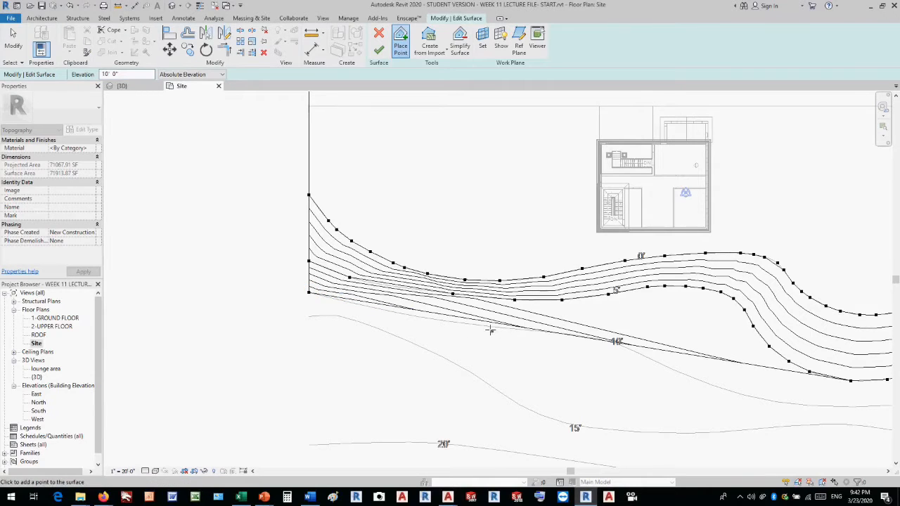
left_click(413, 317)
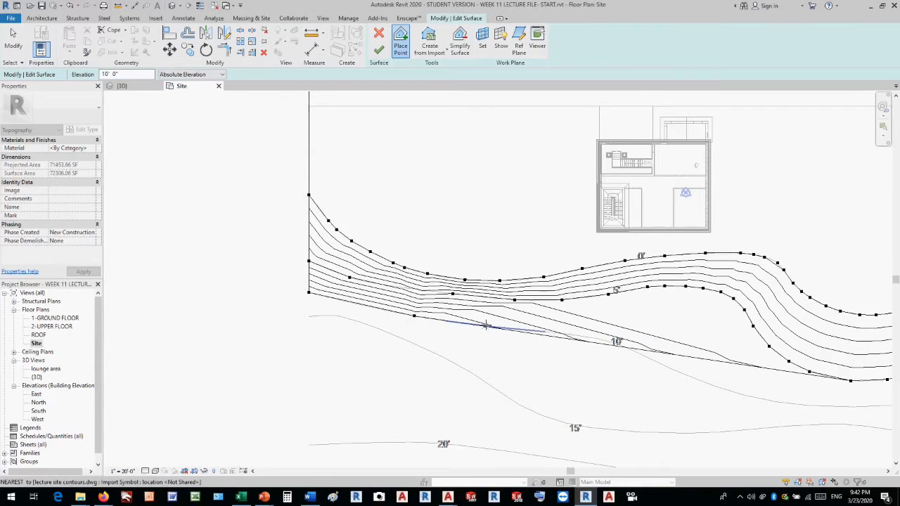
left_click(485, 325)
left_click(572, 335)
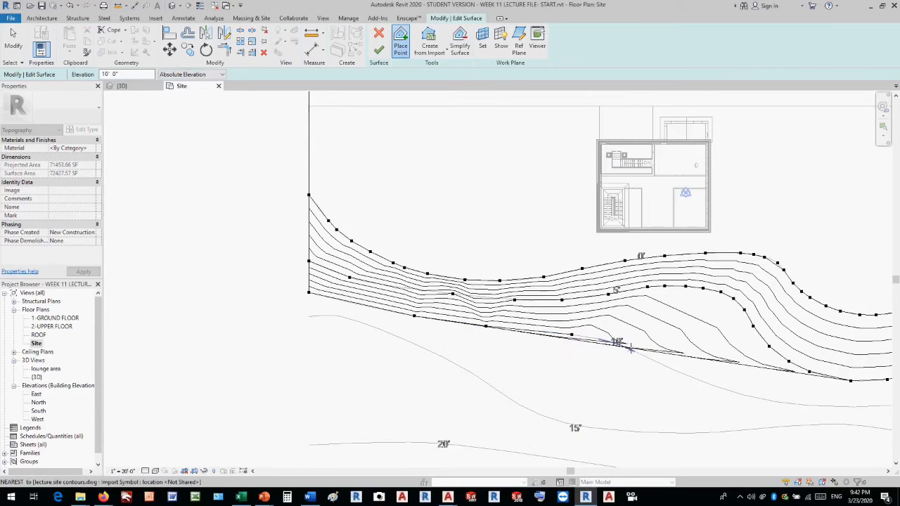
left_click(630, 349)
left_click(720, 386)
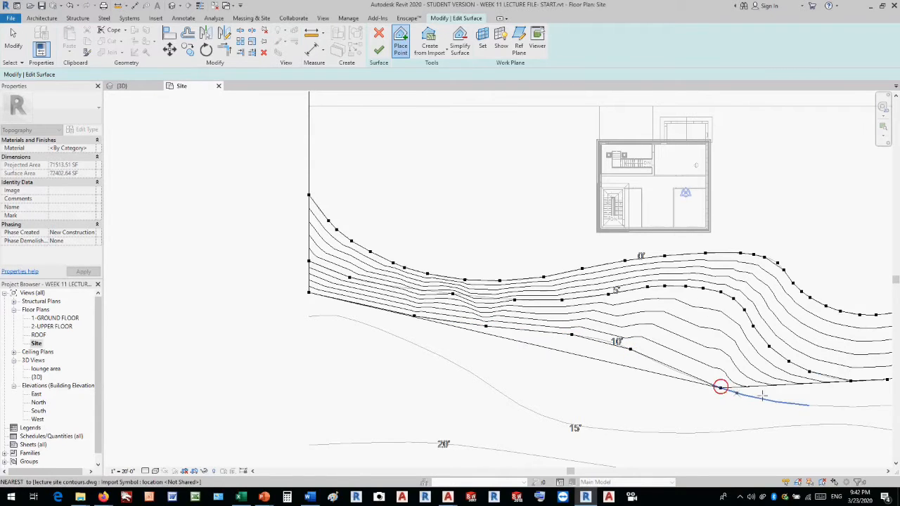
left_click(801, 403)
scroll(596, 372, "down", 2)
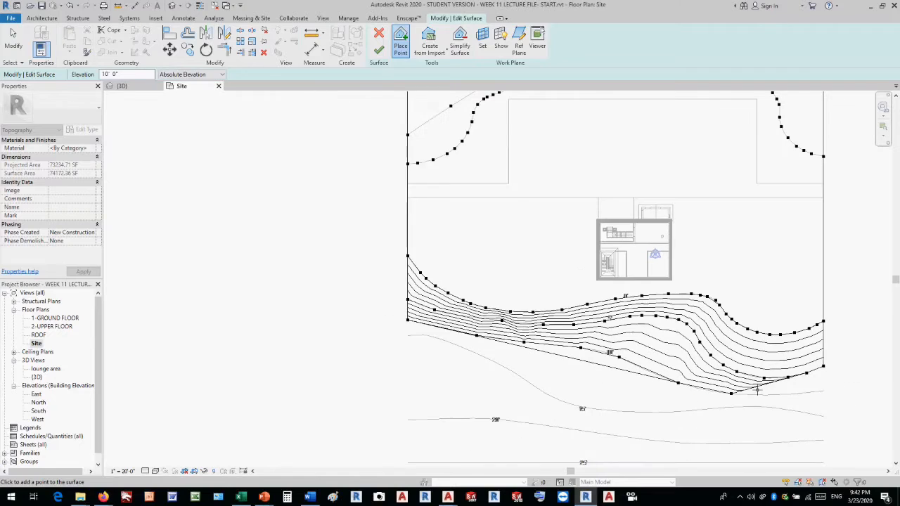
left_click(779, 394)
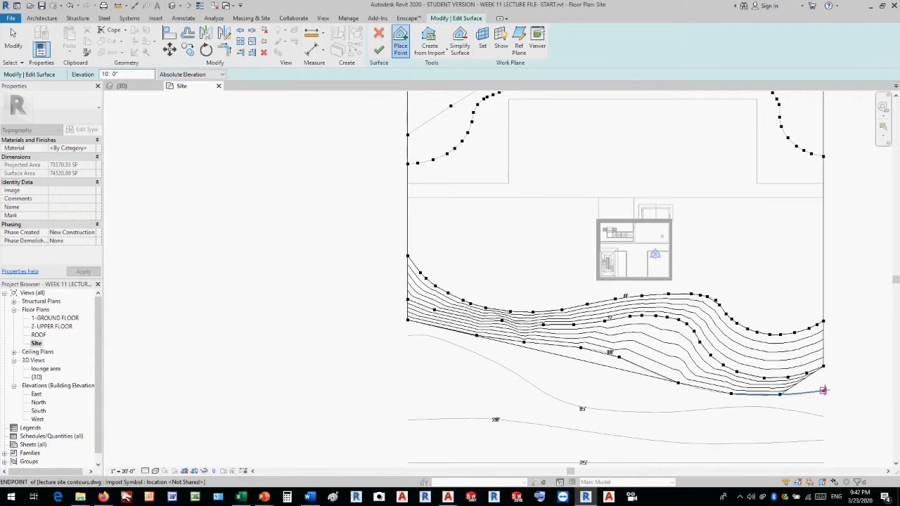
left_click(823, 390)
Set the point elevation for the 15' contour.
double_click(137, 73)
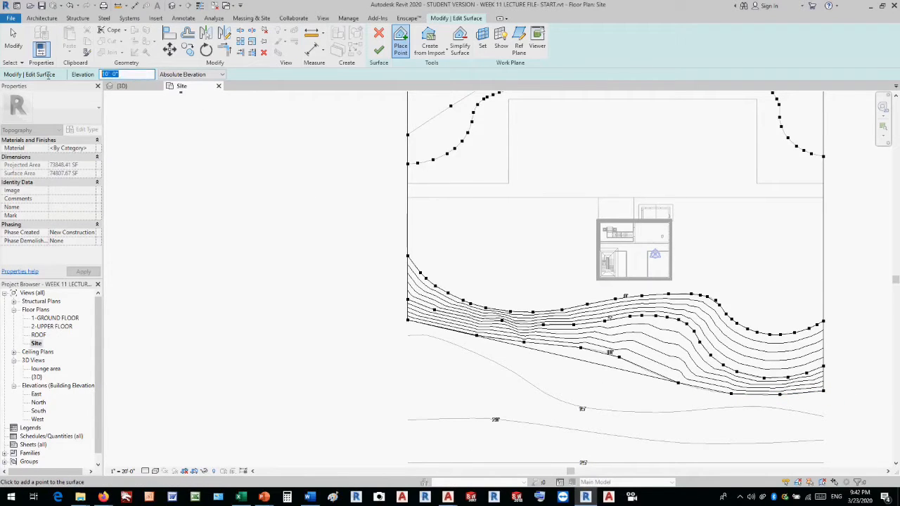
type("1")
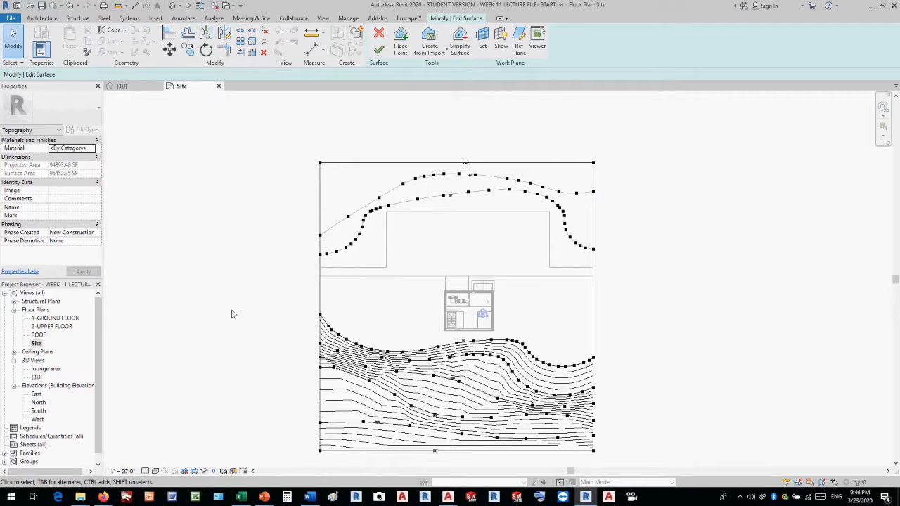
Finish the toposurface, dismiss the save reminder without saving, and open the default 3D view of the site.
scroll(394, 460, "up", 2)
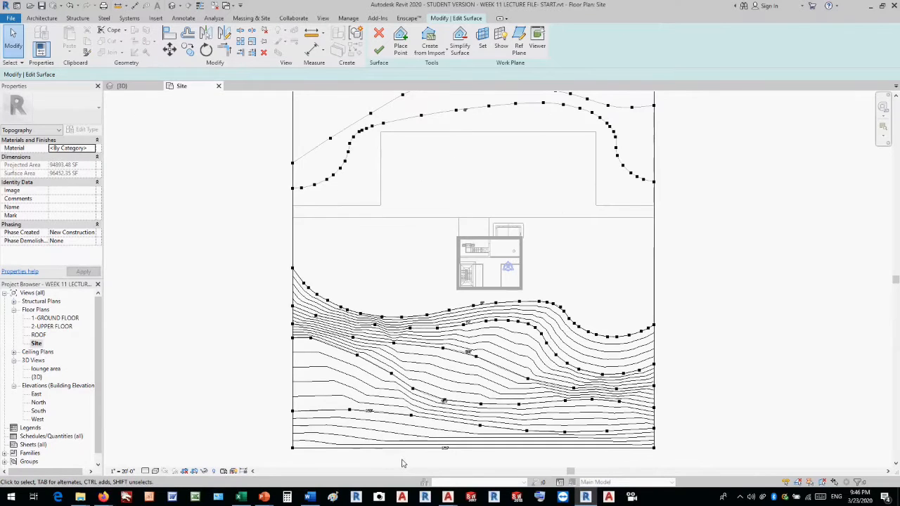
scroll(497, 460, "down", 1)
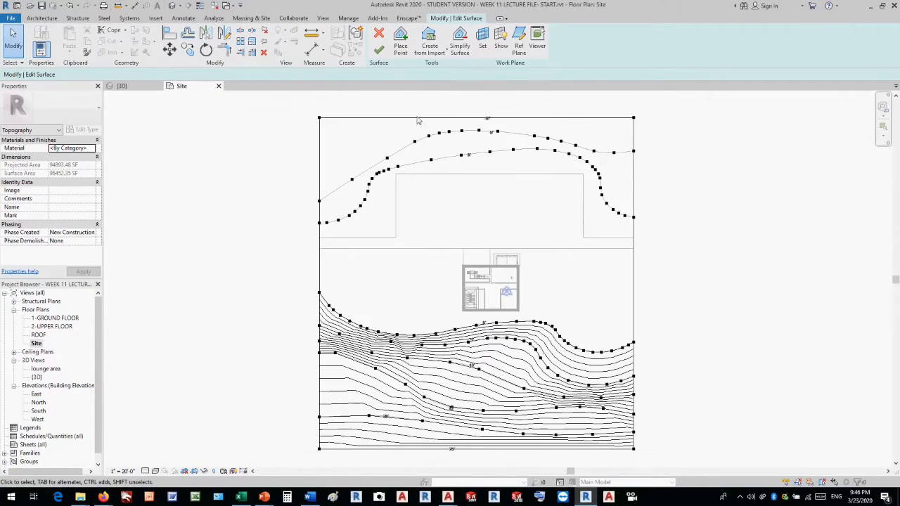
left_click(380, 52)
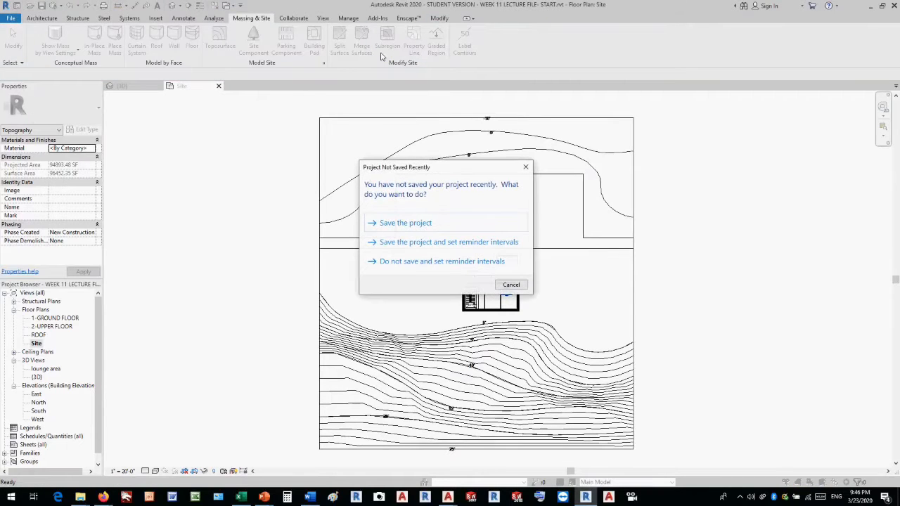
left_click(525, 167)
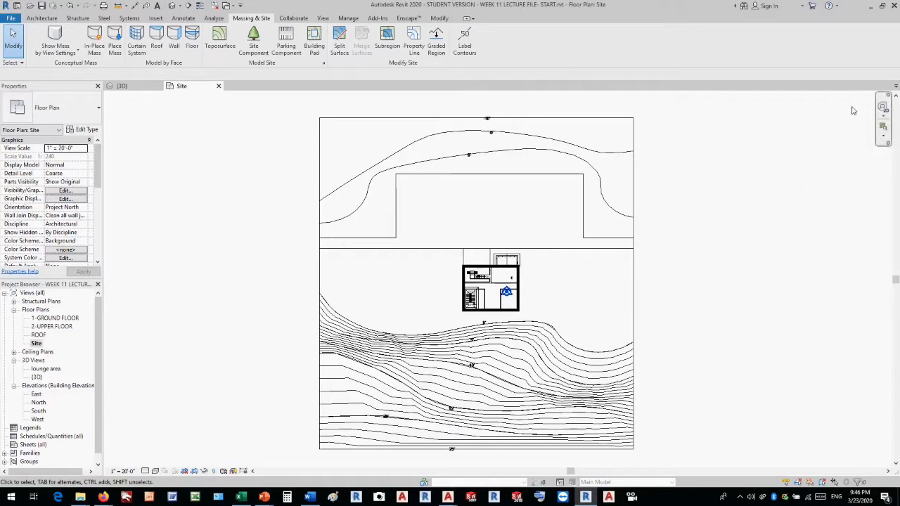
left_click(172, 5)
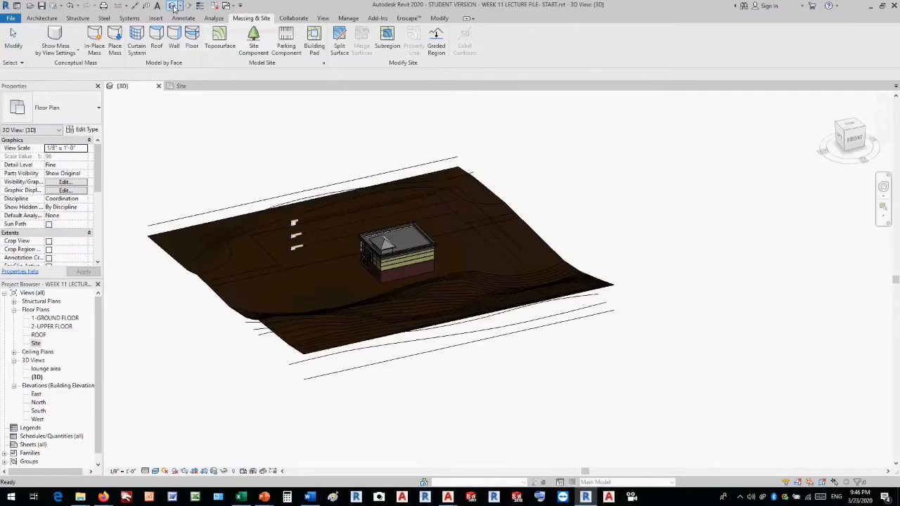
View the toposurface from the back of the building in 3D and open the Site floor plan.
middle_click_drag(600, 419, 244, 403, "shift")
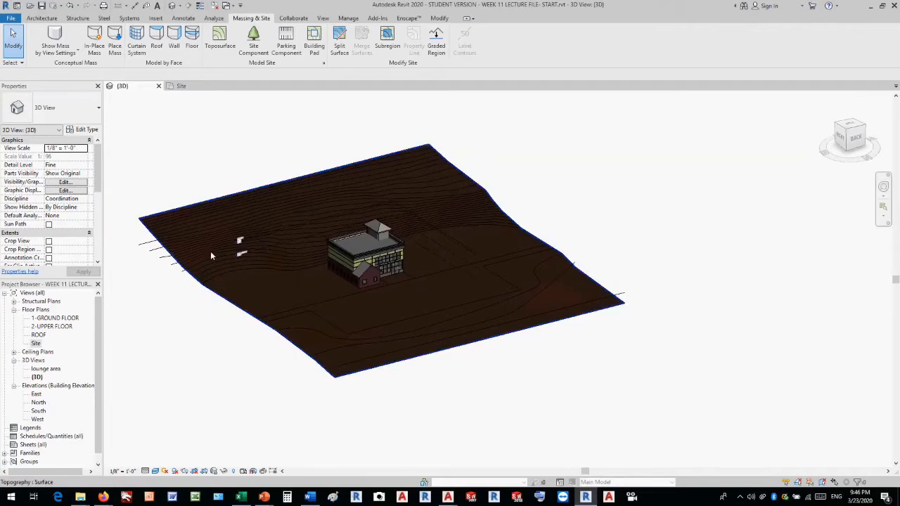
scroll(211, 251, "up", 3)
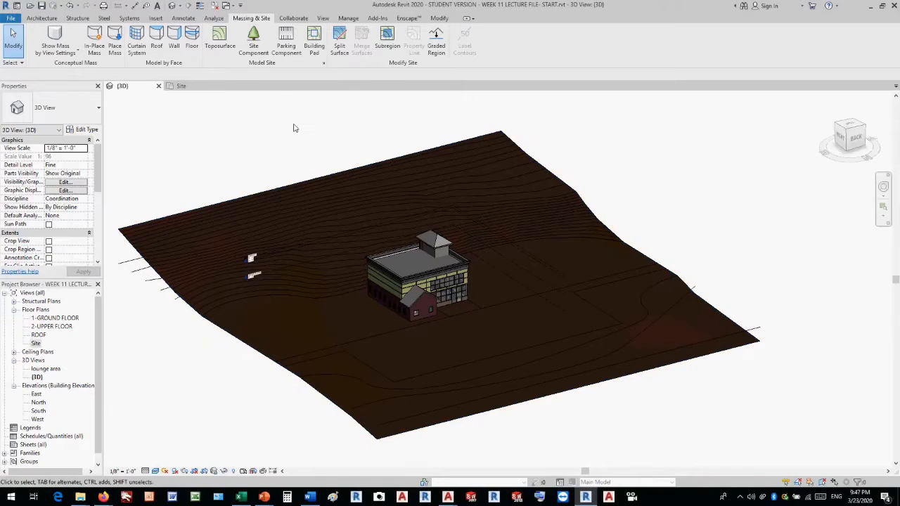
double_click(36, 343)
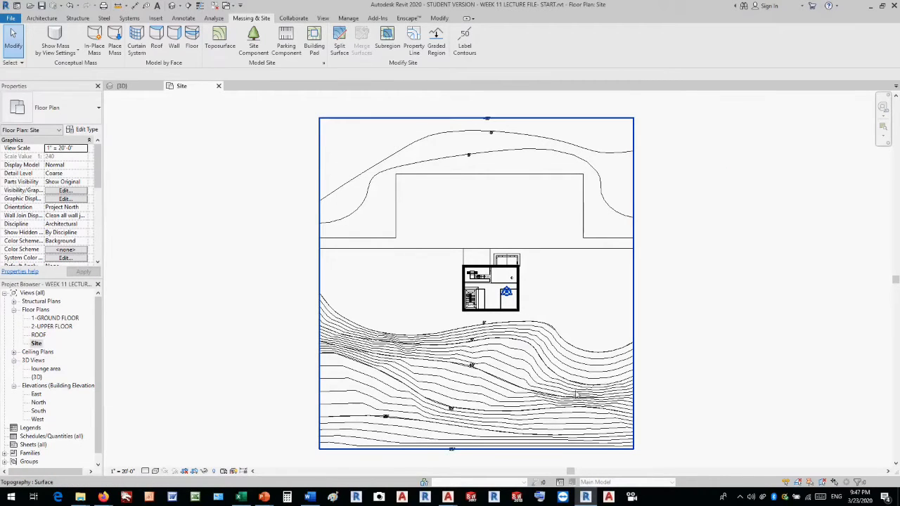
Examine the contour lines on both sides of the building in the Site plan.
scroll(575, 395, "up", 5)
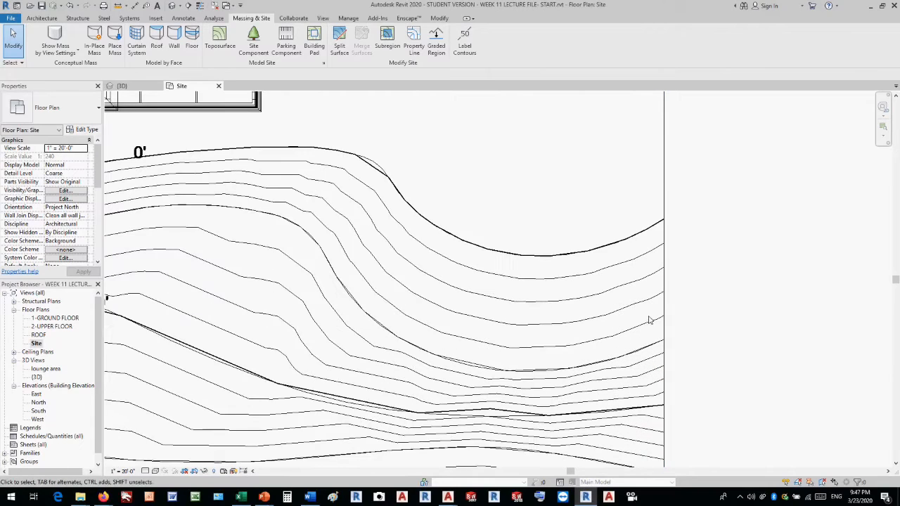
scroll(653, 410, "up", 1)
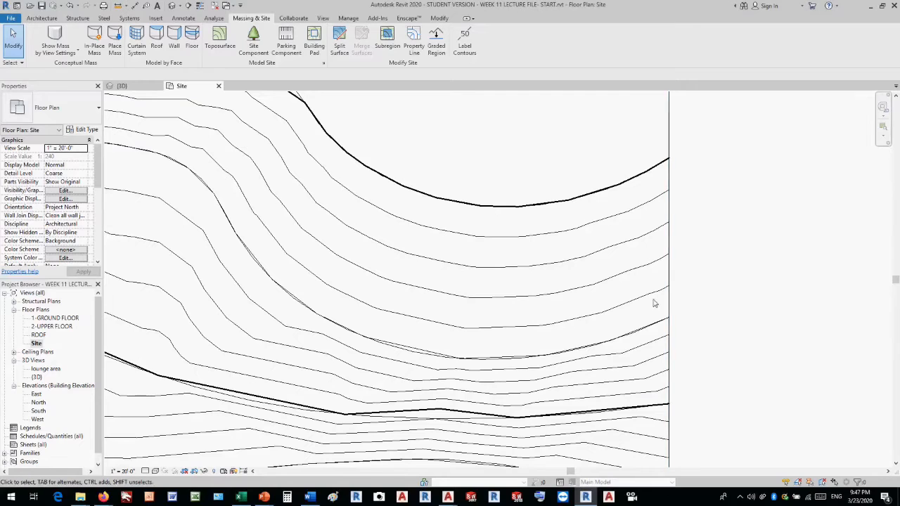
scroll(710, 294, "down", 5)
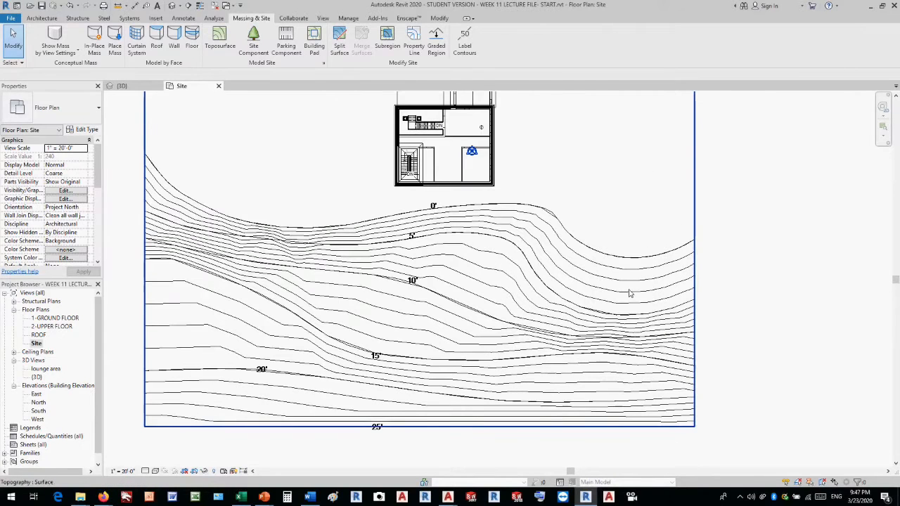
scroll(626, 296, "down", 3)
scroll(625, 296, "down", 2)
scroll(628, 295, "down", 3)
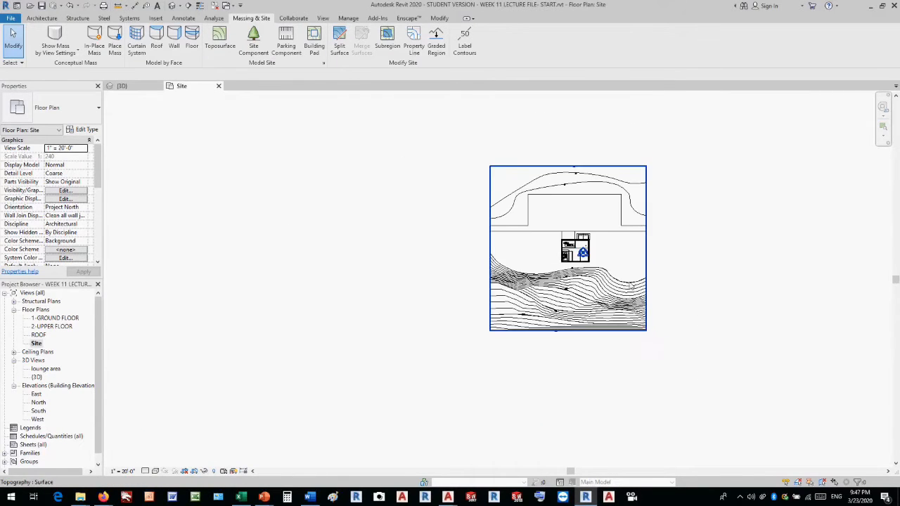
scroll(629, 200, "up", 5)
scroll(539, 166, "up", 4)
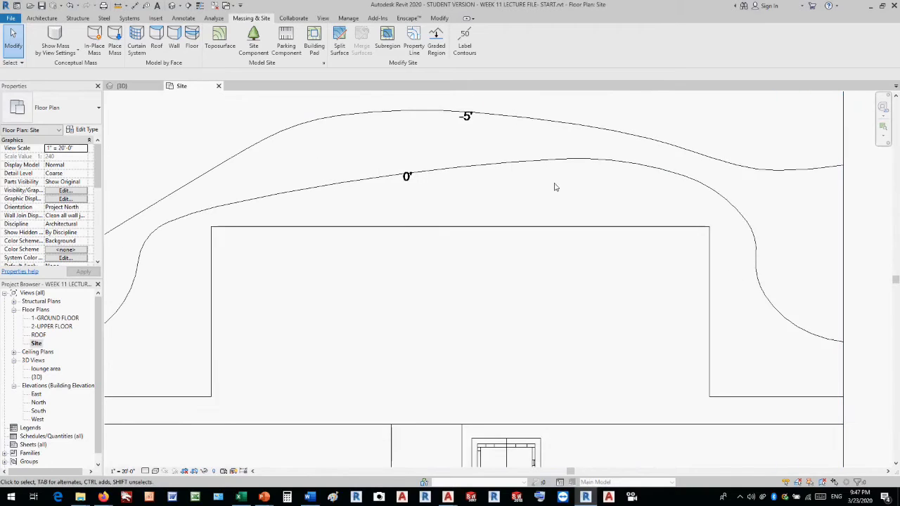
scroll(543, 190, "down", 4)
left_click(709, 202)
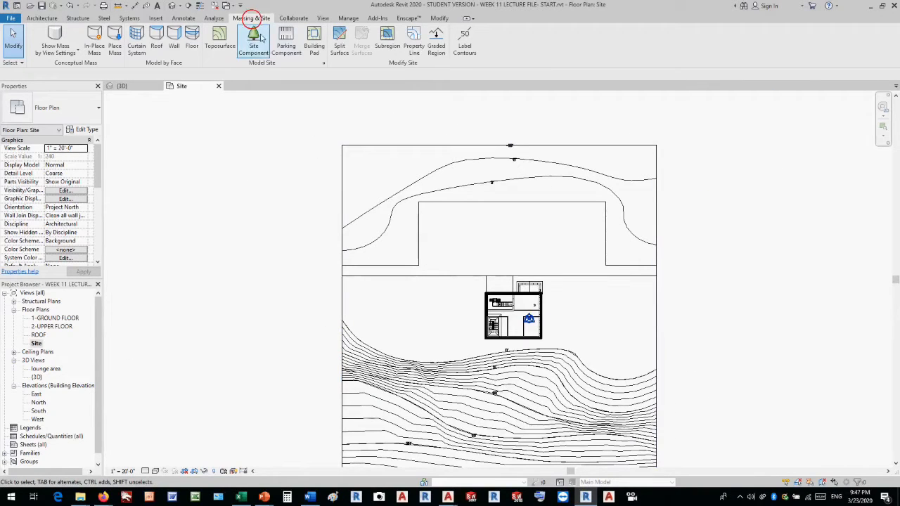
Set the primary contour line interval to 5' in the site settings and confirm.
left_click(324, 65)
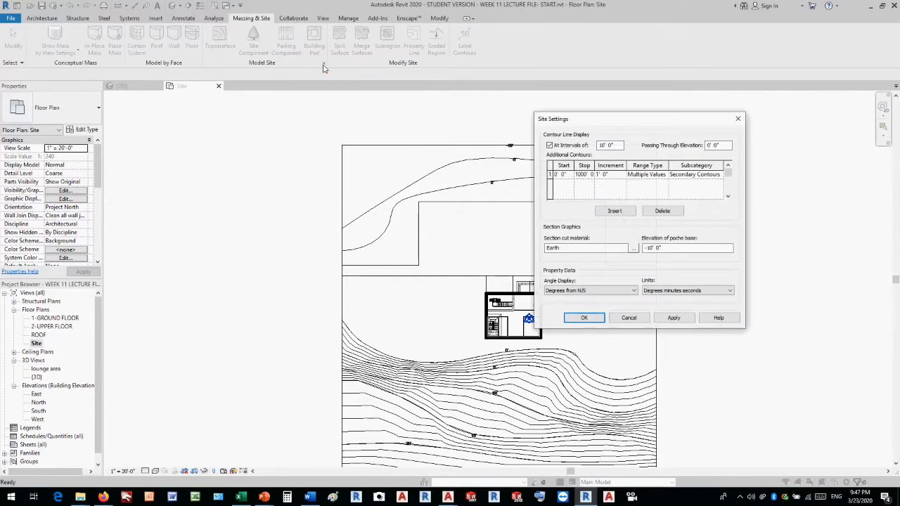
left_click_drag(578, 120, 547, 116)
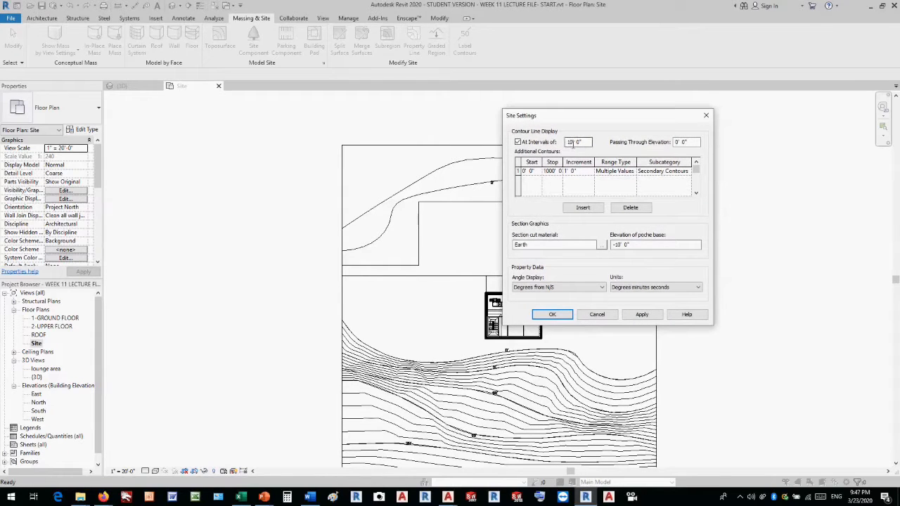
left_click_drag(580, 143, 553, 143)
type("5")
key("Return")
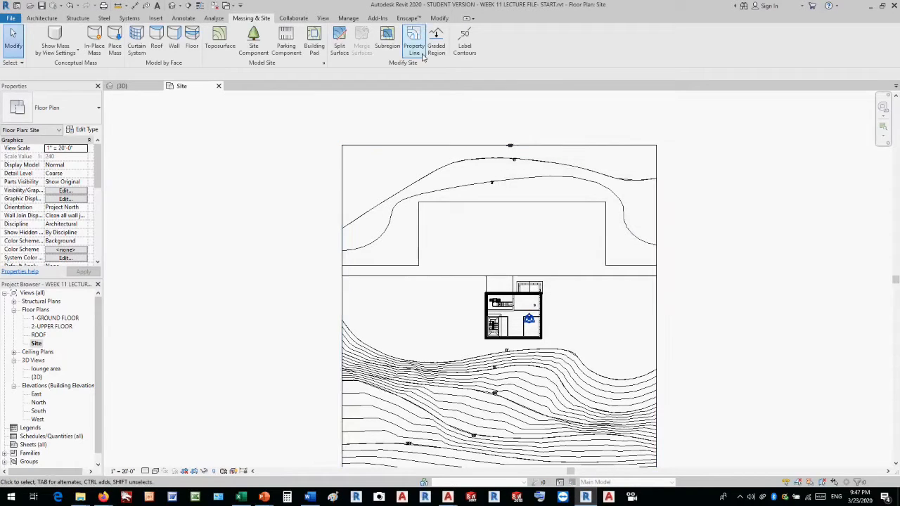
Set the additional contours' start elevation to -20' 0" in the site settings, apply it and accept the settings.
left_click(323, 63)
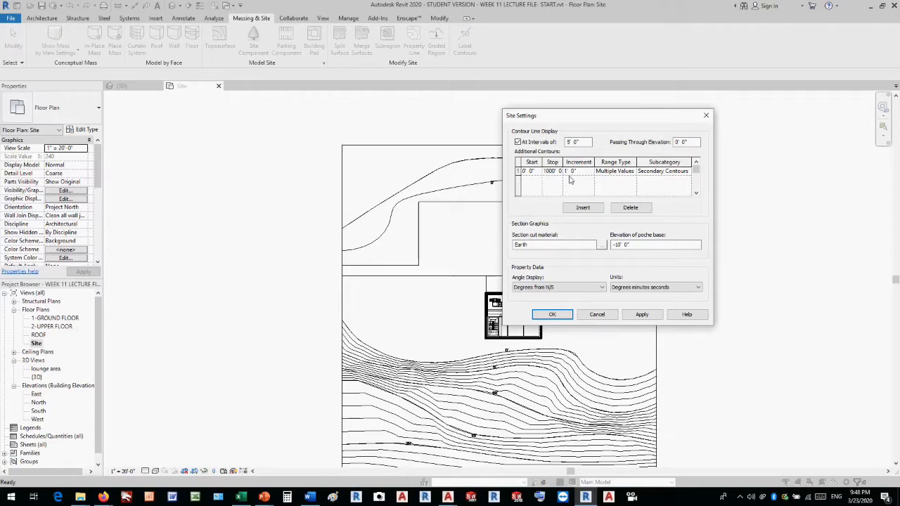
left_click(533, 172)
left_click_drag(540, 172, 522, 172)
type("-2")
left_click(638, 316)
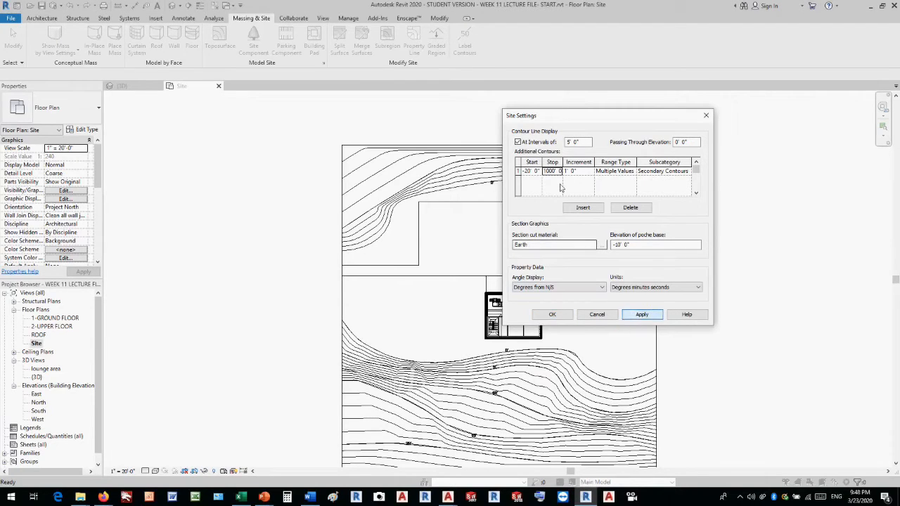
left_click_drag(546, 122, 719, 123)
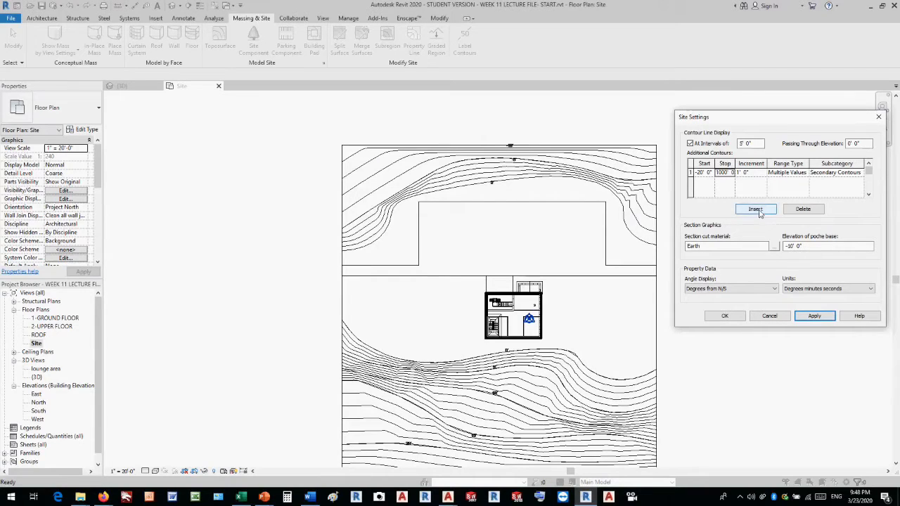
left_click(724, 316)
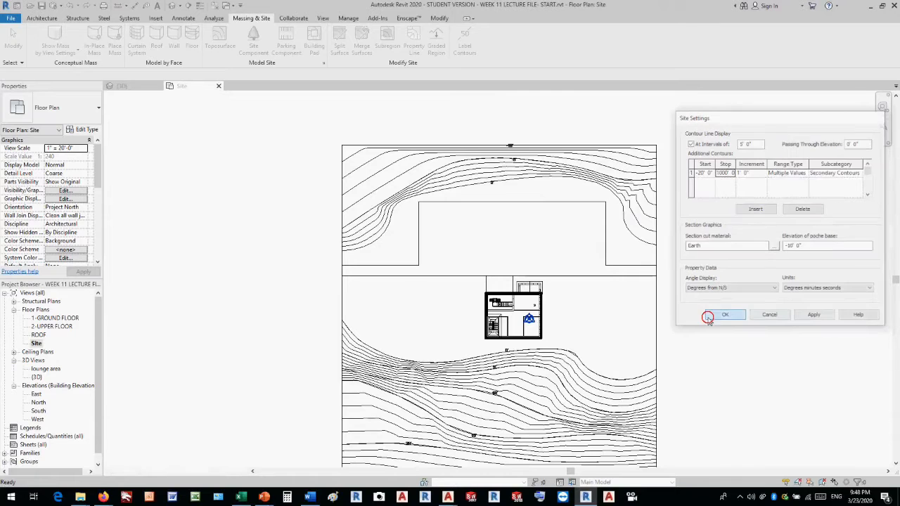
Inspect the primary and secondary contours above and below the building against the elevation labels in the Site plan.
scroll(618, 187, "up", 3)
scroll(675, 173, "up", 1)
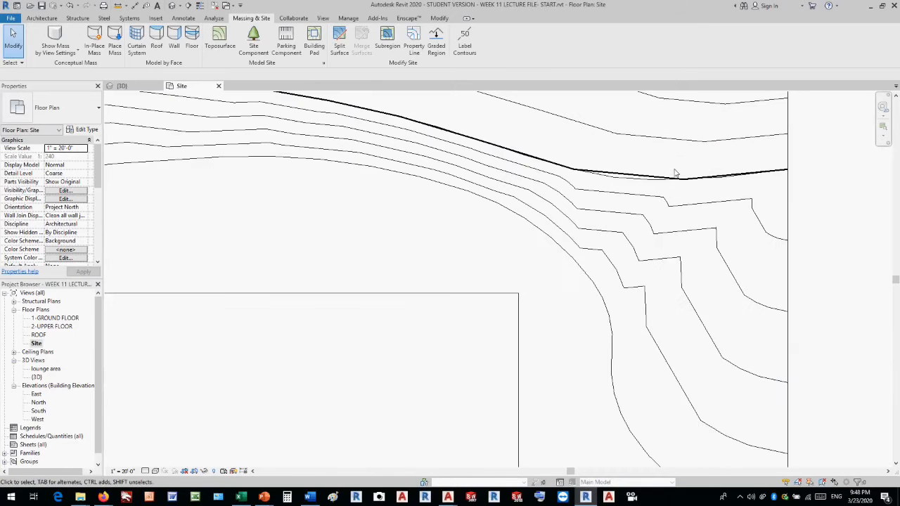
scroll(696, 200, "down", 2)
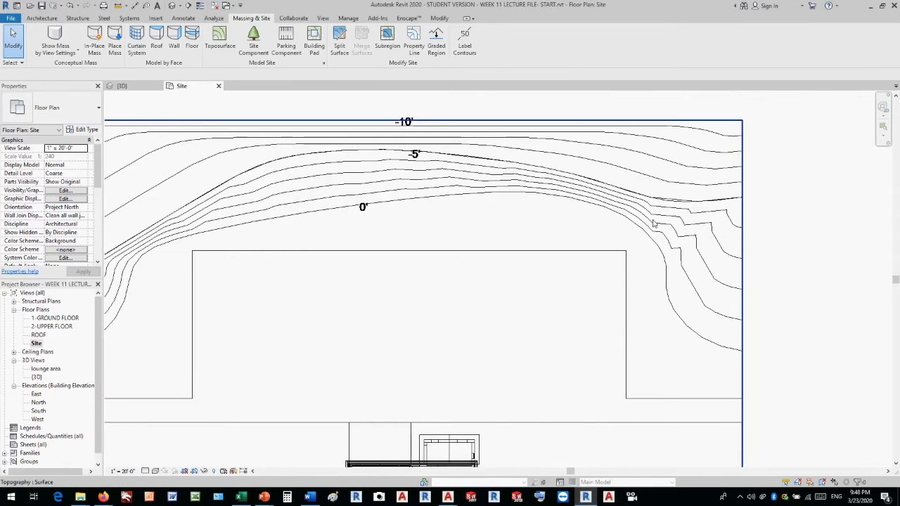
scroll(675, 211, "up", 3)
scroll(634, 192, "down", 1)
scroll(633, 192, "down", 4)
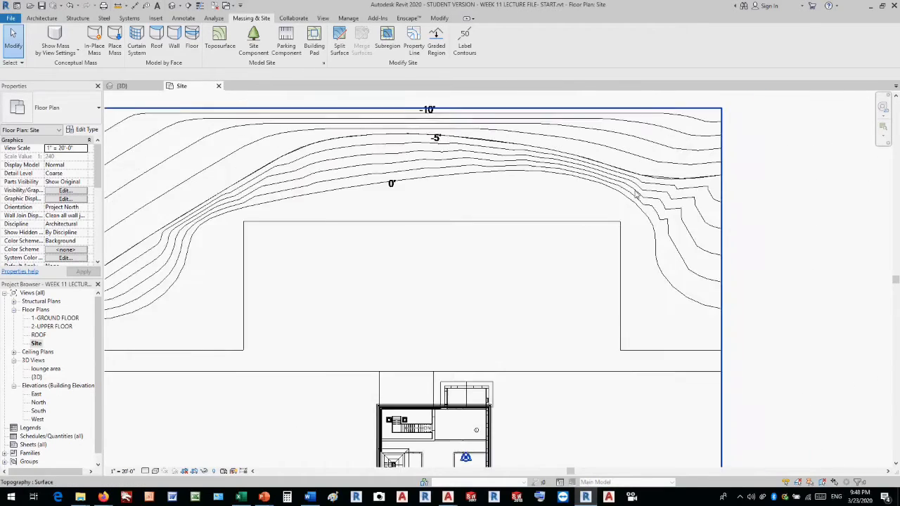
scroll(652, 435, "up", 3)
scroll(654, 383, "down", 2)
scroll(266, 274, "up", 4)
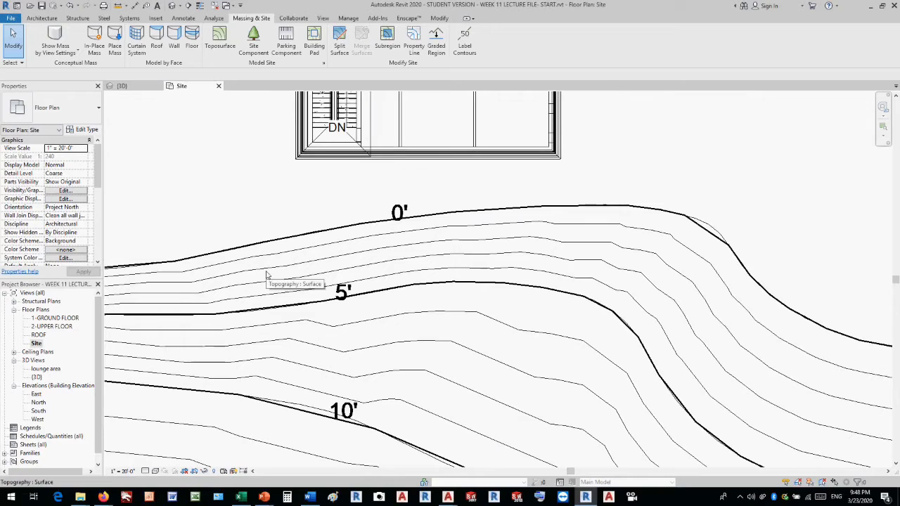
scroll(271, 280, "up", 1)
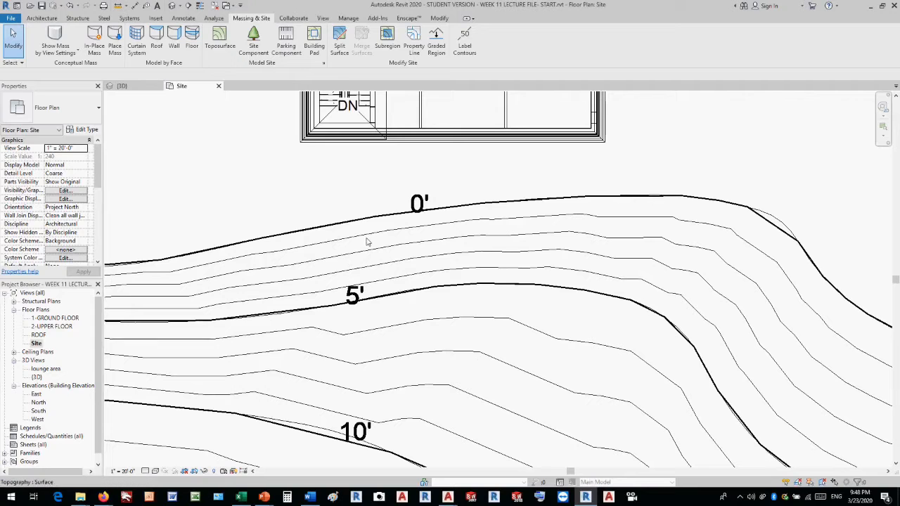
scroll(398, 263, "down", 1)
scroll(398, 264, "down", 5)
left_click(539, 217)
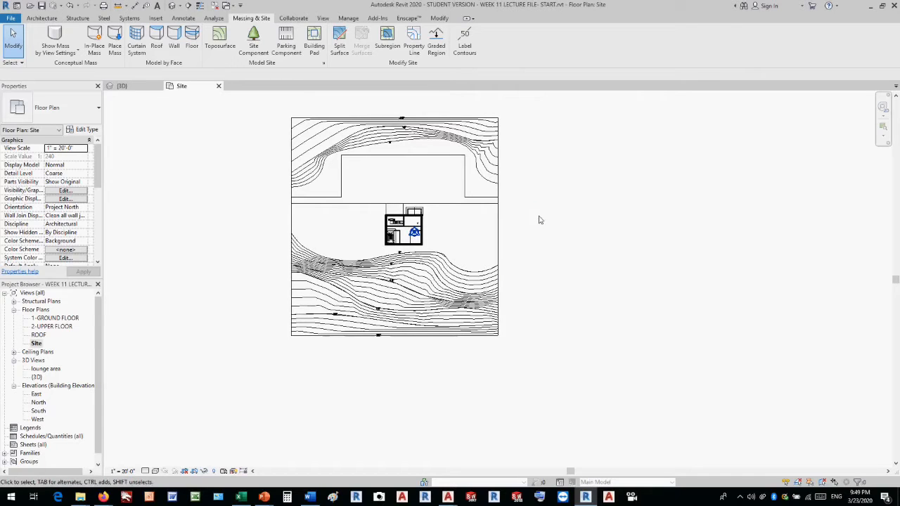
scroll(537, 222, "up", 1)
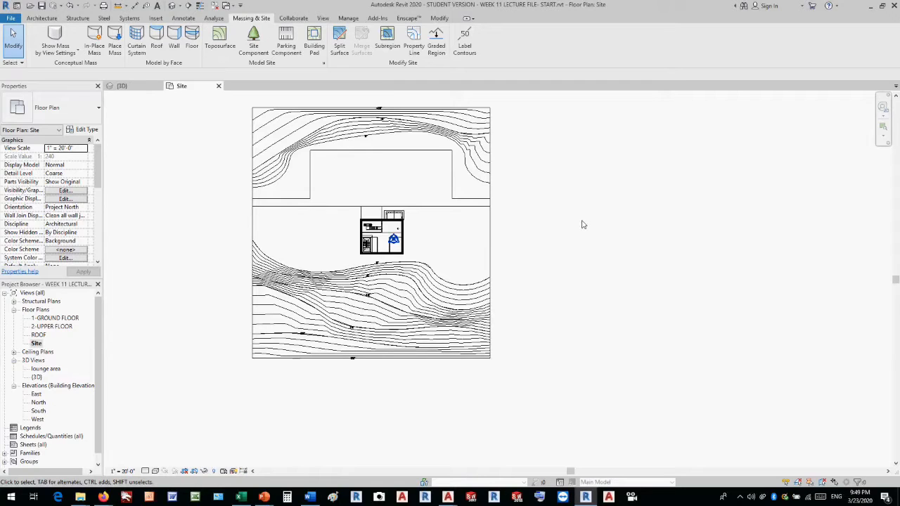
Open the default 3D view, select the toposurface and open the material selection for it.
left_click(172, 7)
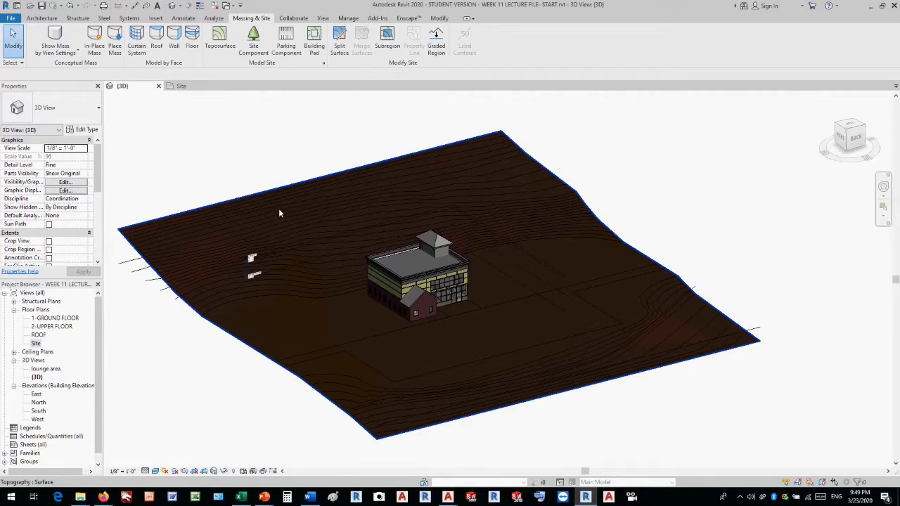
scroll(607, 158, "down", 3)
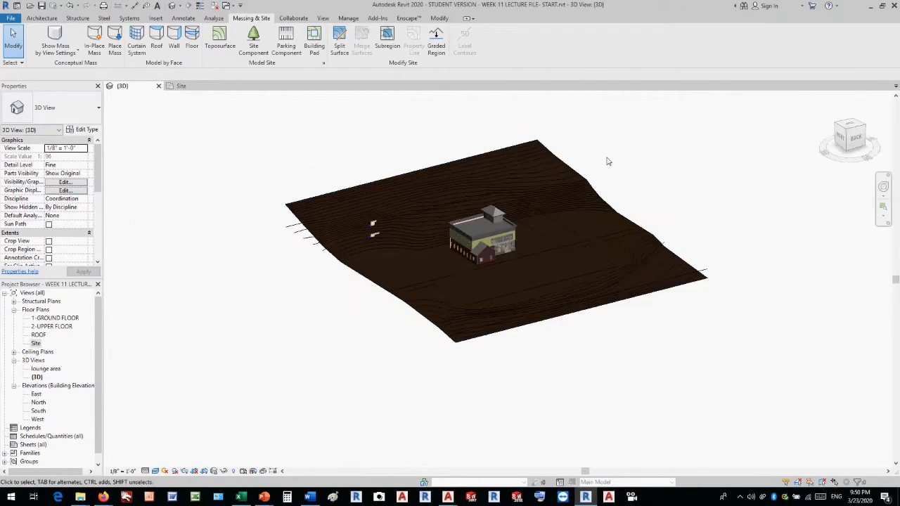
scroll(389, 172, "up", 2)
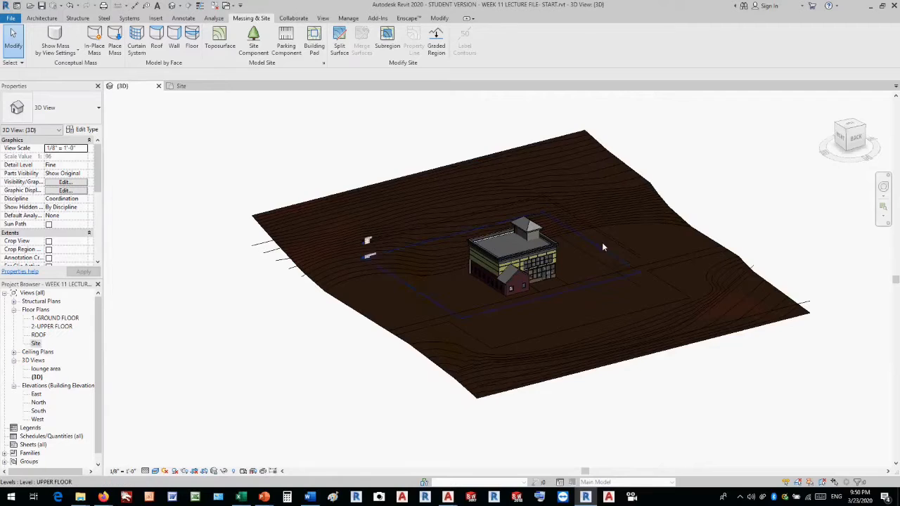
left_click(550, 142)
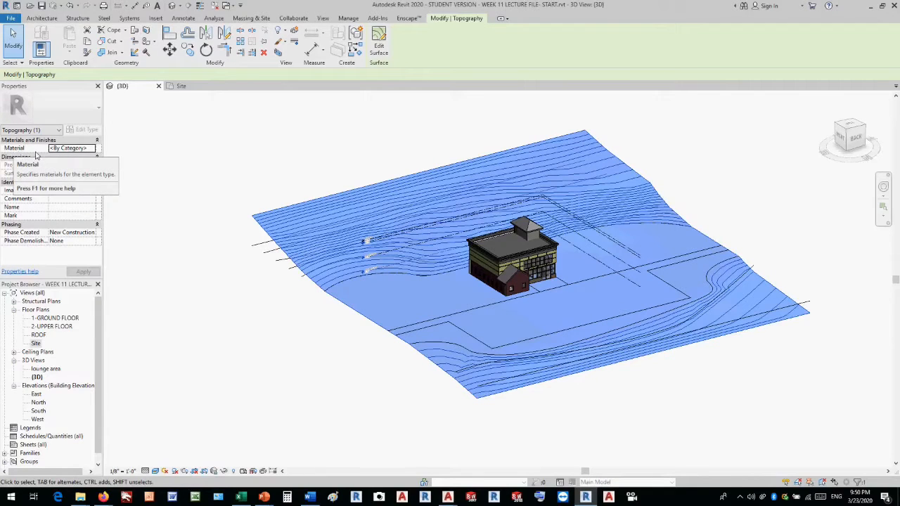
left_click(89, 148)
left_click(92, 148)
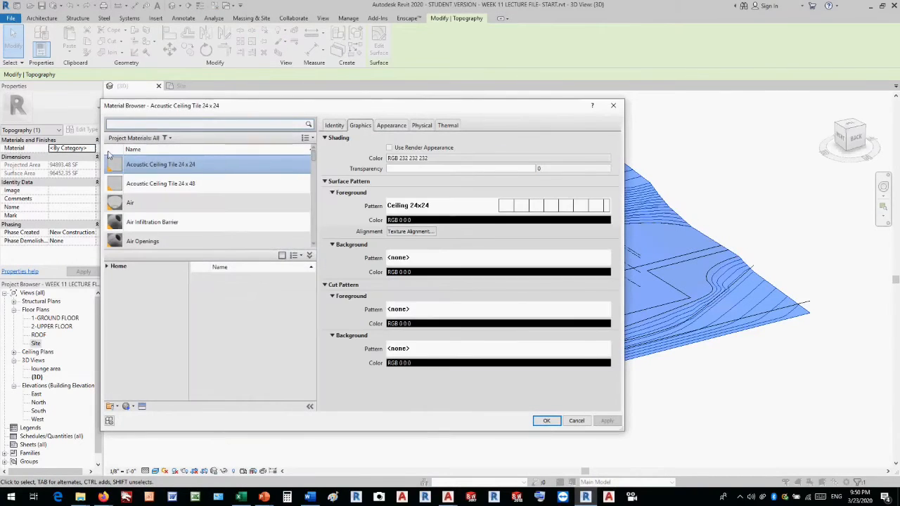
Search the materials for grass, add the library's Grass material to the project and assign it to the toposurface.
left_click(158, 125)
type("grass")
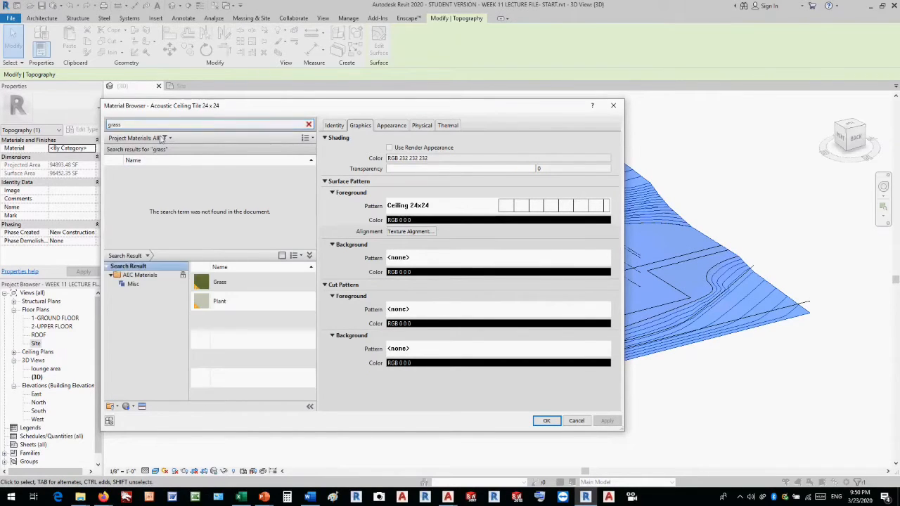
mouse_move(227, 283)
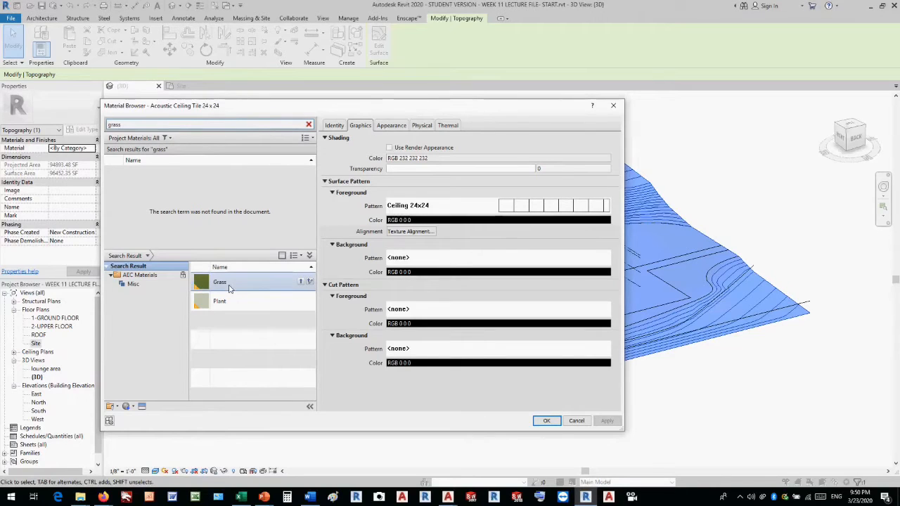
left_click_drag(231, 282, 196, 189)
left_click(154, 176)
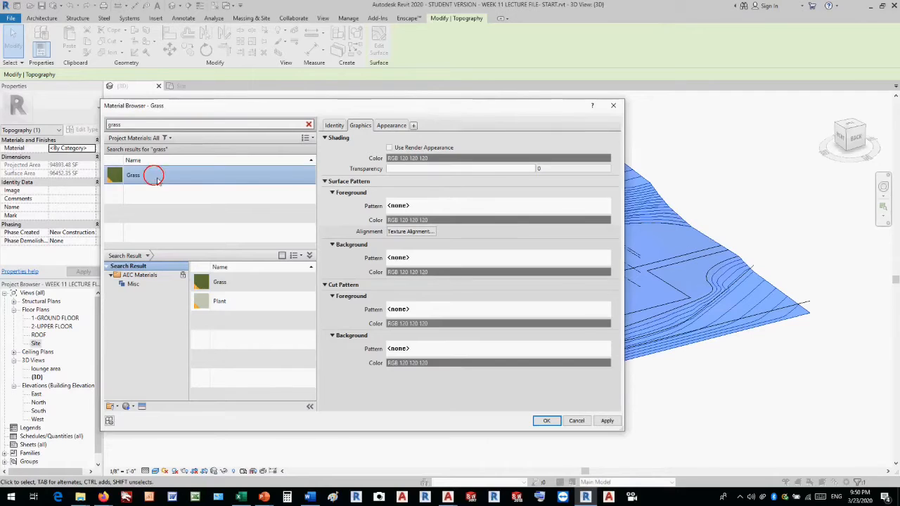
left_click(547, 420)
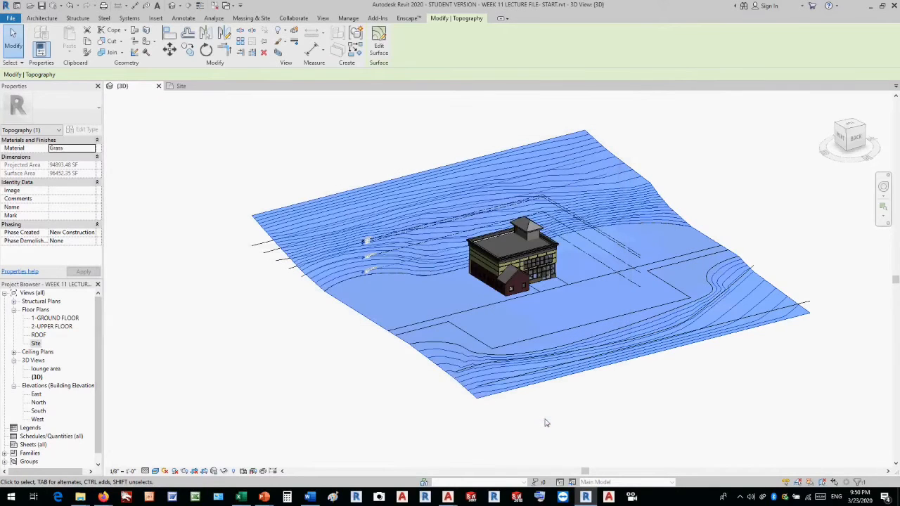
left_click(689, 147)
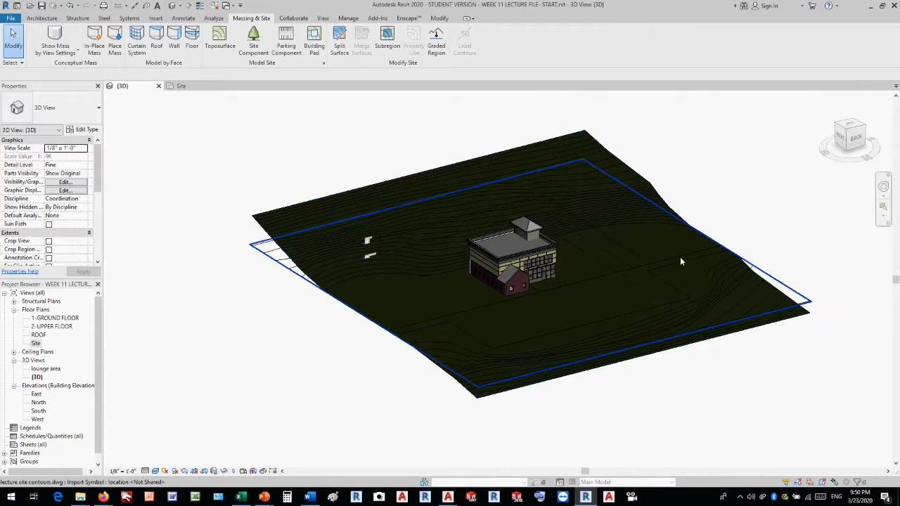
scroll(680, 257, "up", 1)
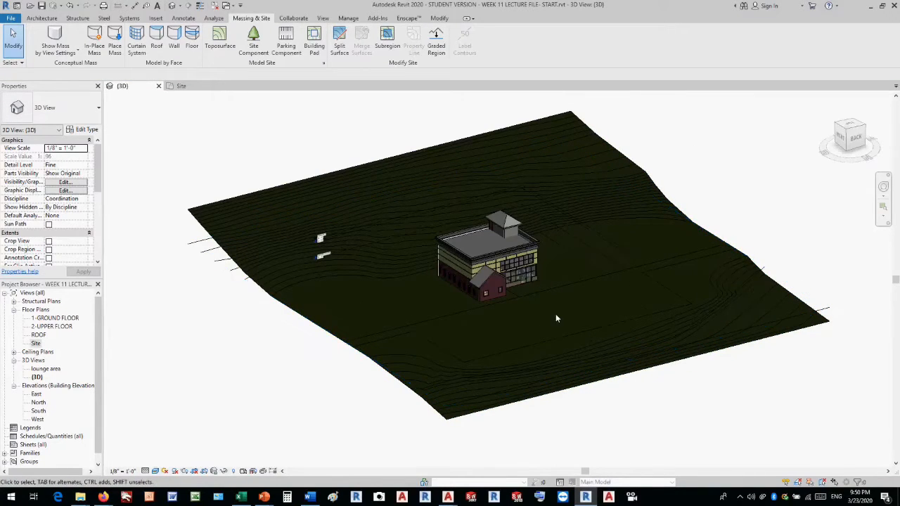
scroll(546, 317, "up", 1)
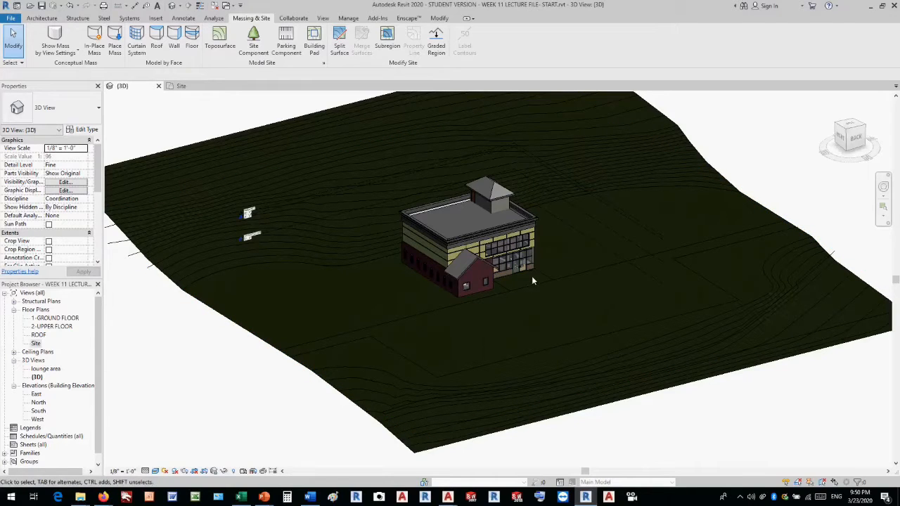
Open the Site floor plan and set its visual style to Realistic.
double_click(35, 343)
left_click(155, 471)
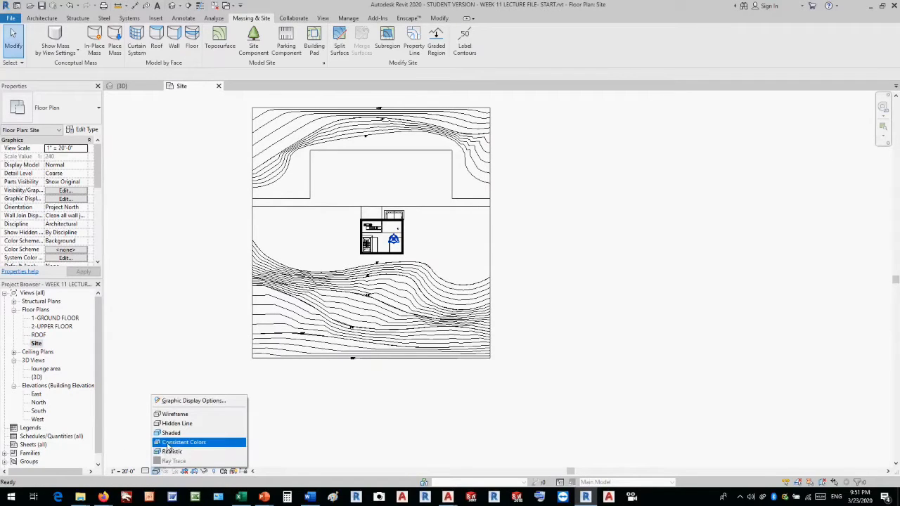
left_click(168, 443)
left_click(155, 471)
left_click(165, 461)
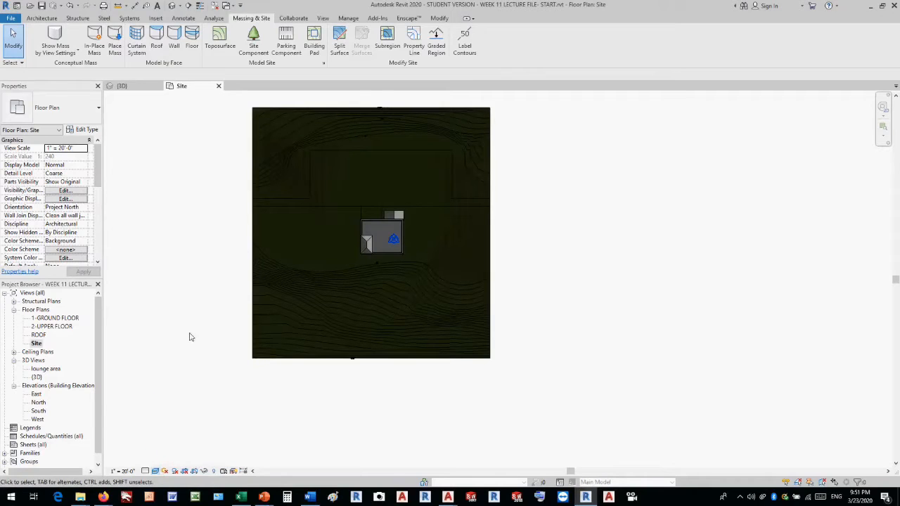
Split the toposurface along the stepped site line above the building, from one site edge to the other, and finish the sketch.
scroll(218, 167, "up", 1)
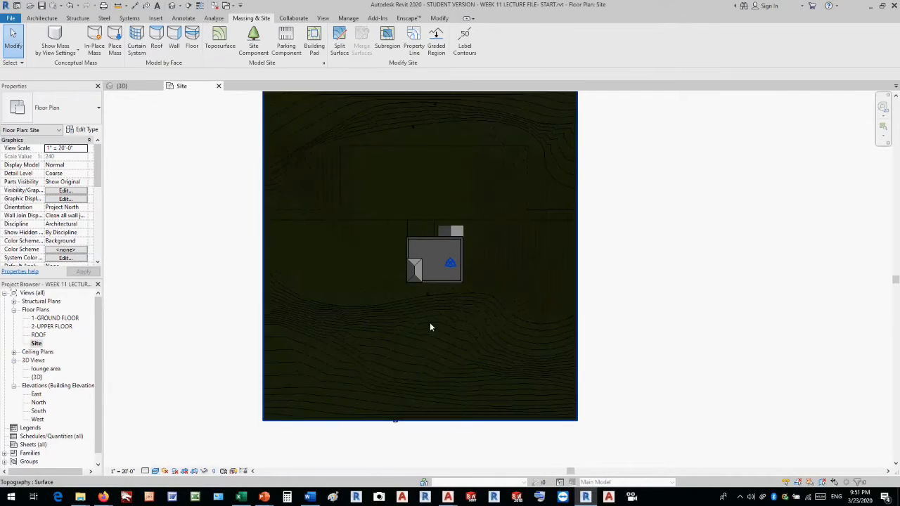
scroll(429, 322, "down", 1)
scroll(434, 143, "up", 2)
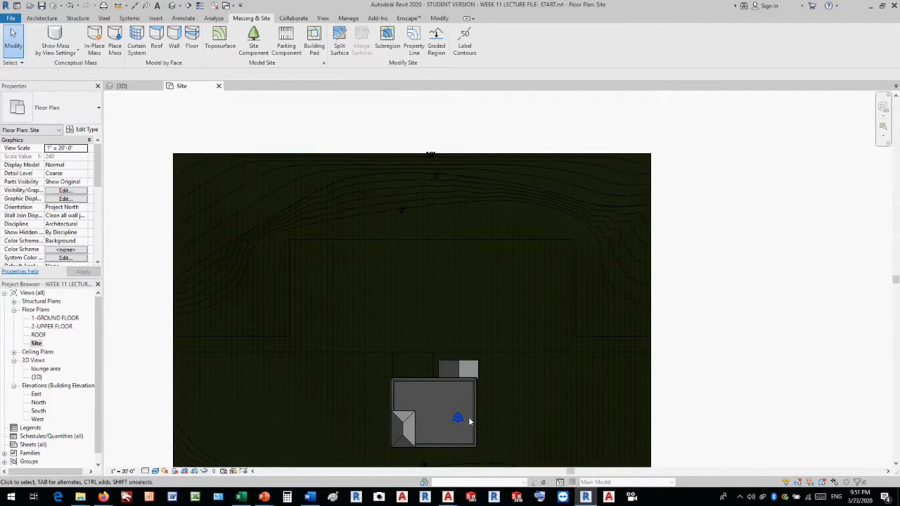
left_click(713, 361)
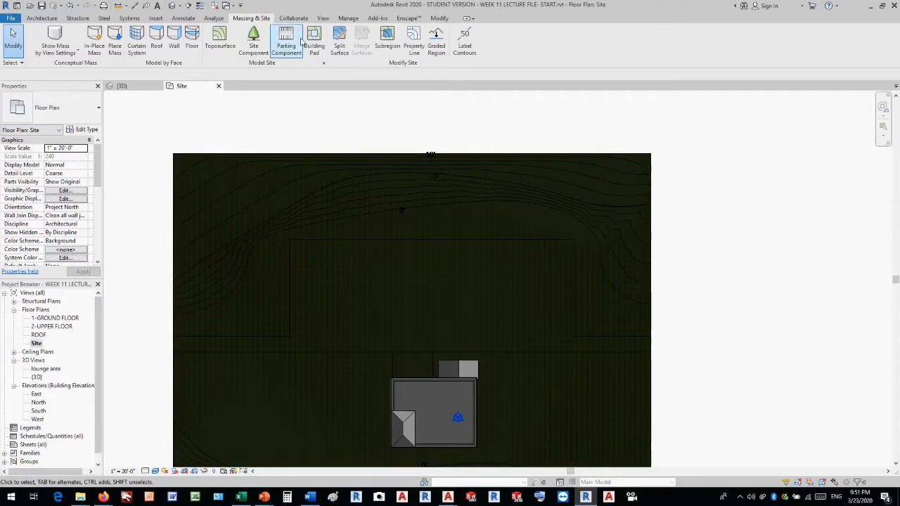
left_click(339, 49)
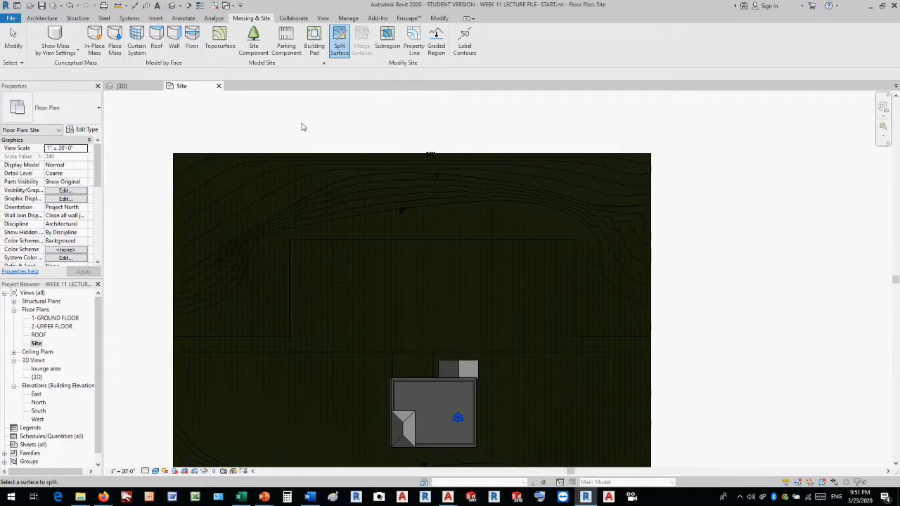
left_click(174, 207)
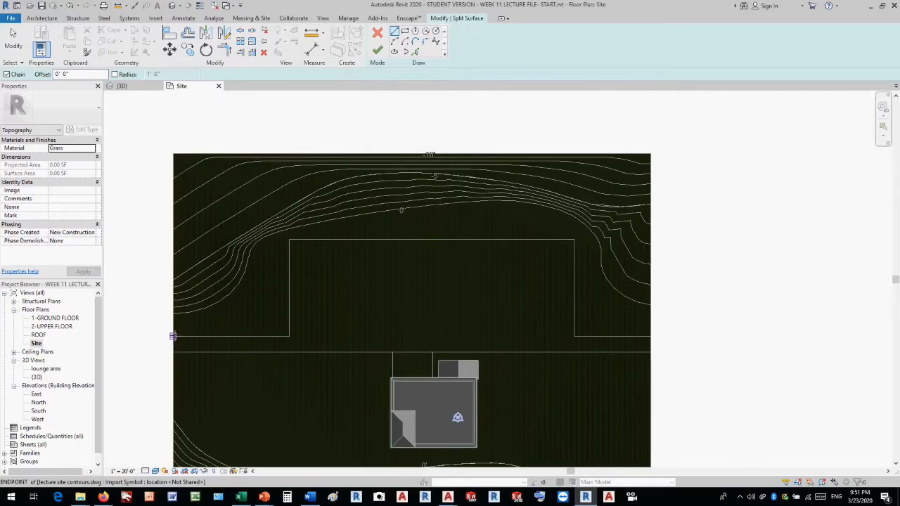
left_click(173, 336)
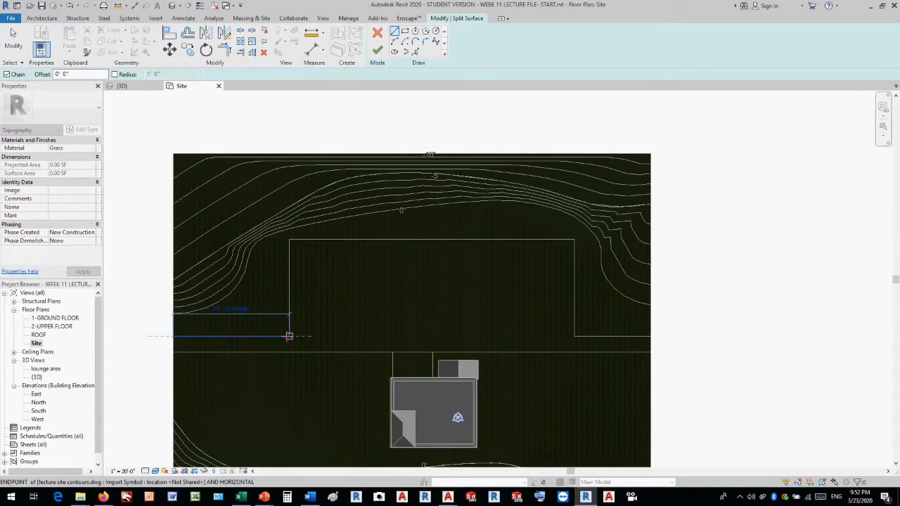
left_click(289, 336)
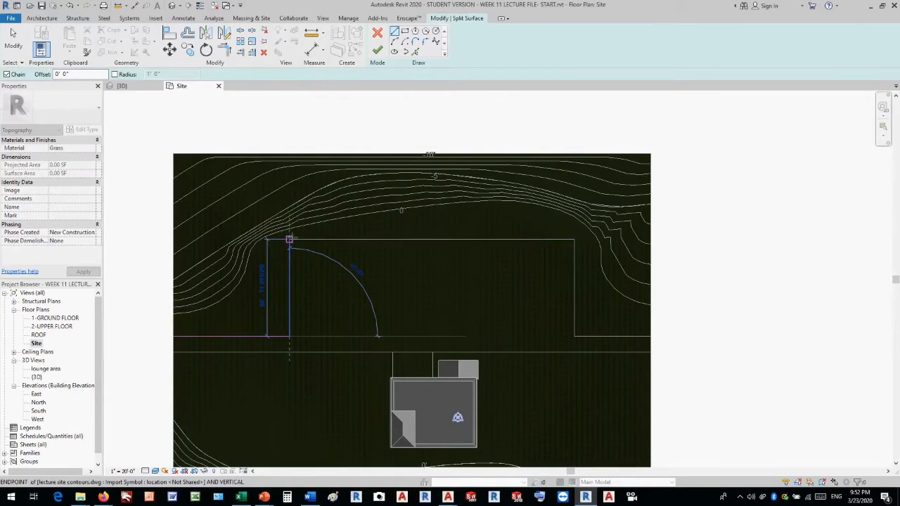
left_click(289, 240)
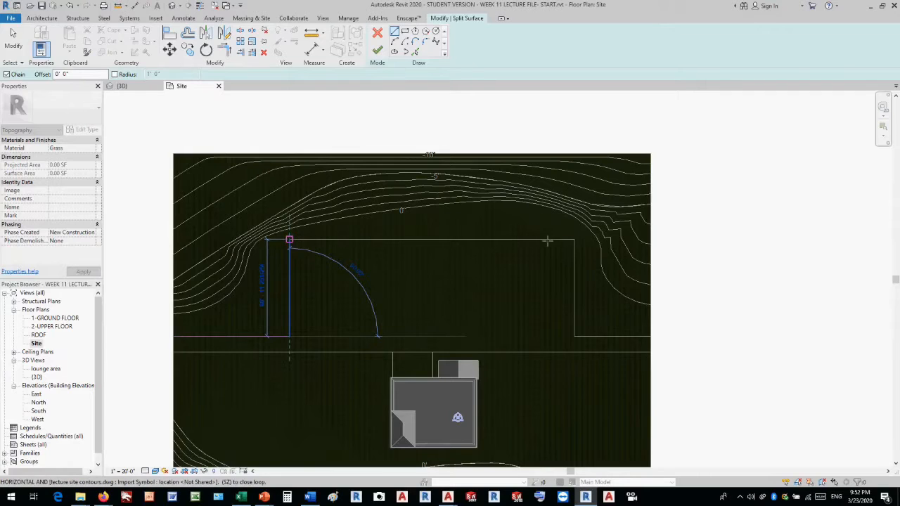
left_click(574, 240)
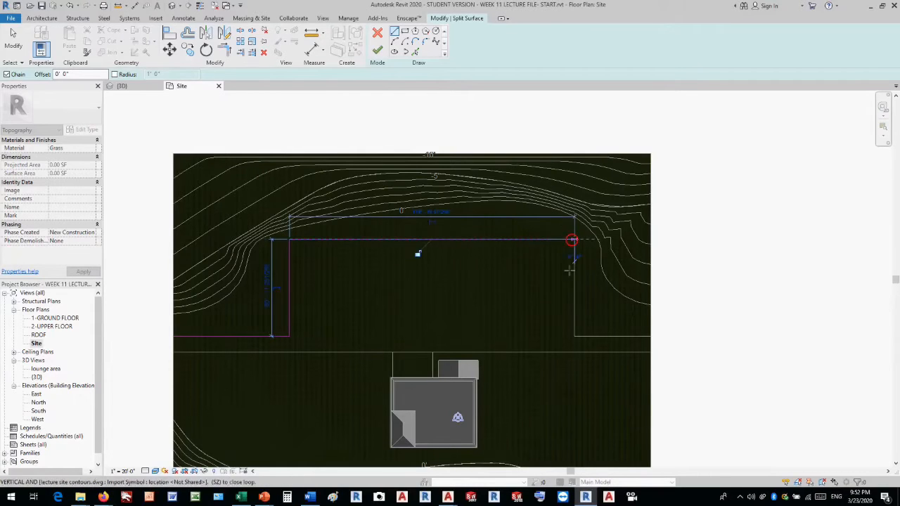
left_click(575, 337)
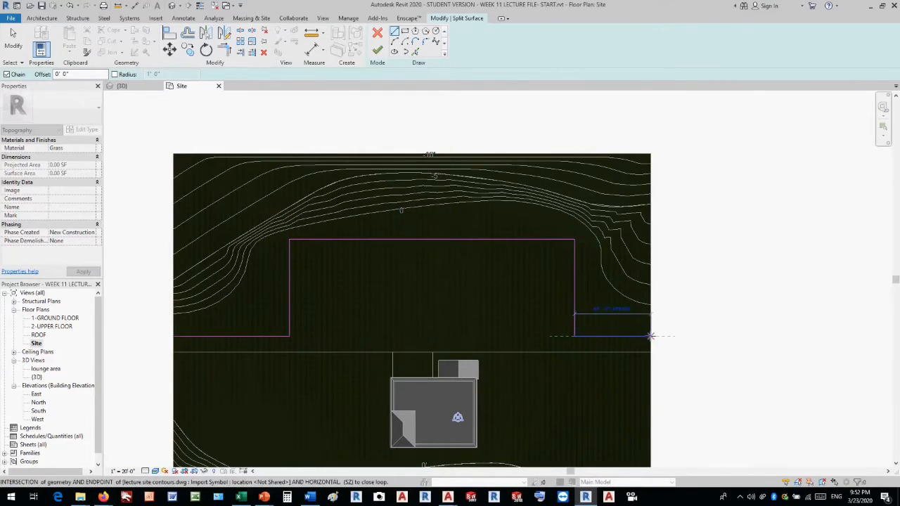
left_click(651, 336)
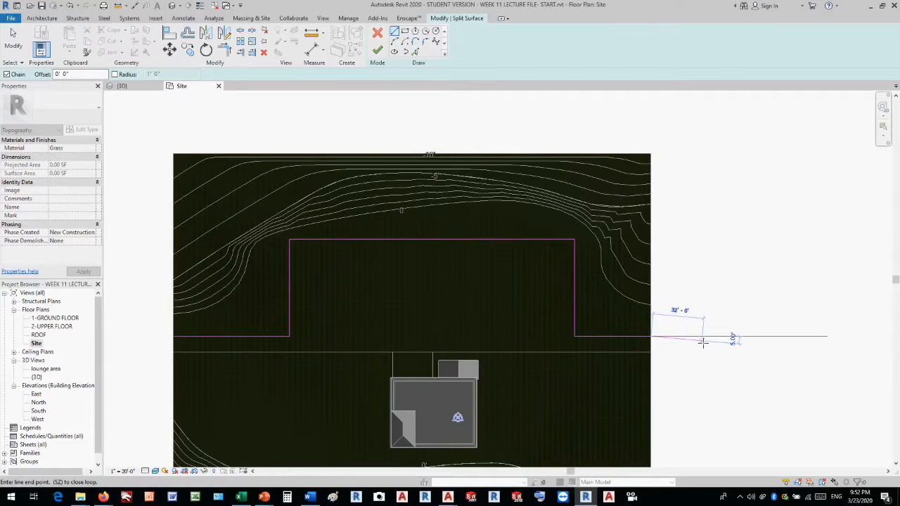
left_click(378, 52)
Check the split by selecting the surfaces on both sides of the stepped line, then clear the selection.
left_click(746, 271)
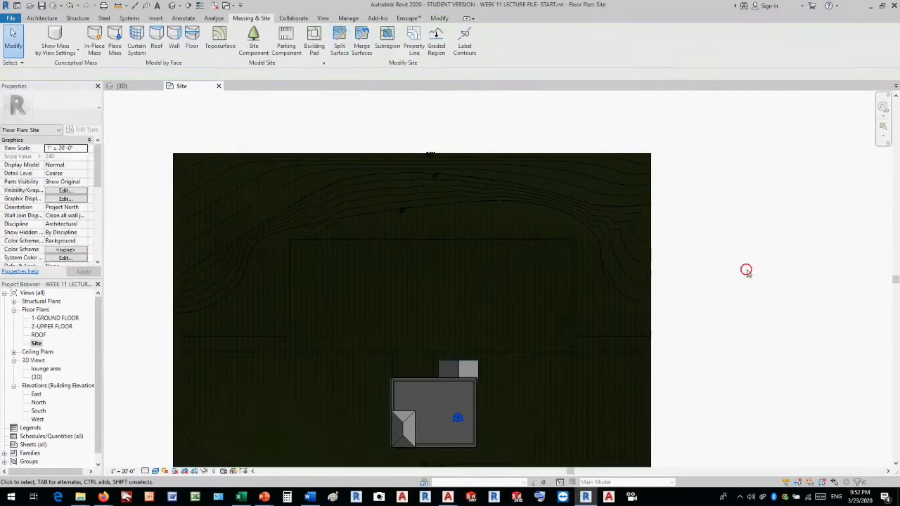
left_click(643, 219)
left_click(643, 373)
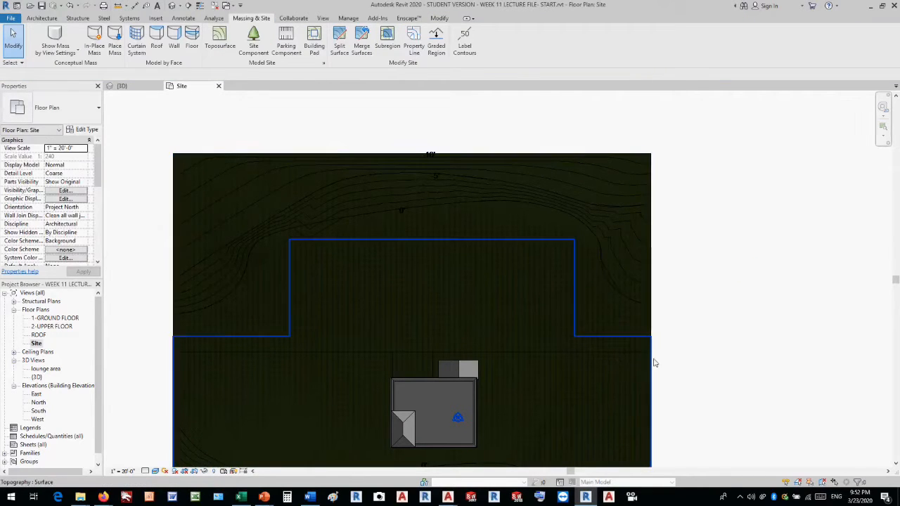
left_click(654, 363)
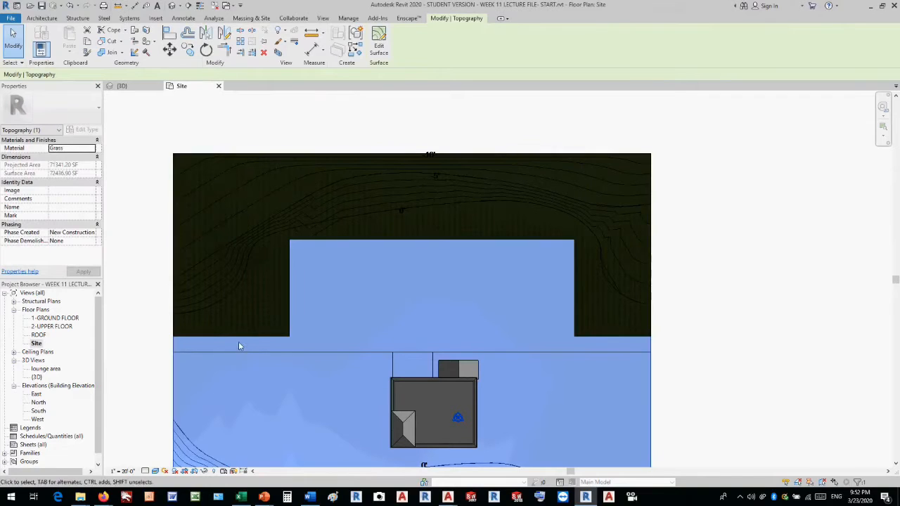
left_click(695, 349)
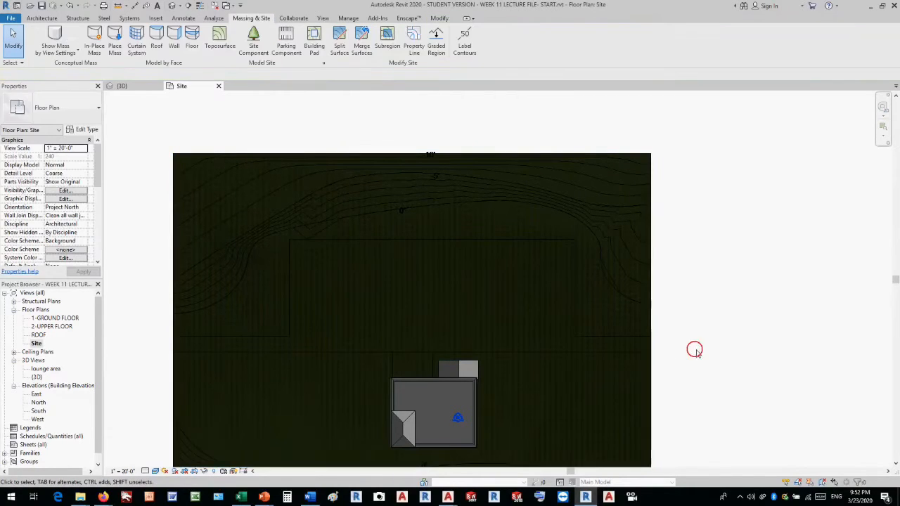
Split the surface containing the building along the straight site line just above it, across the full site width.
left_click(340, 43)
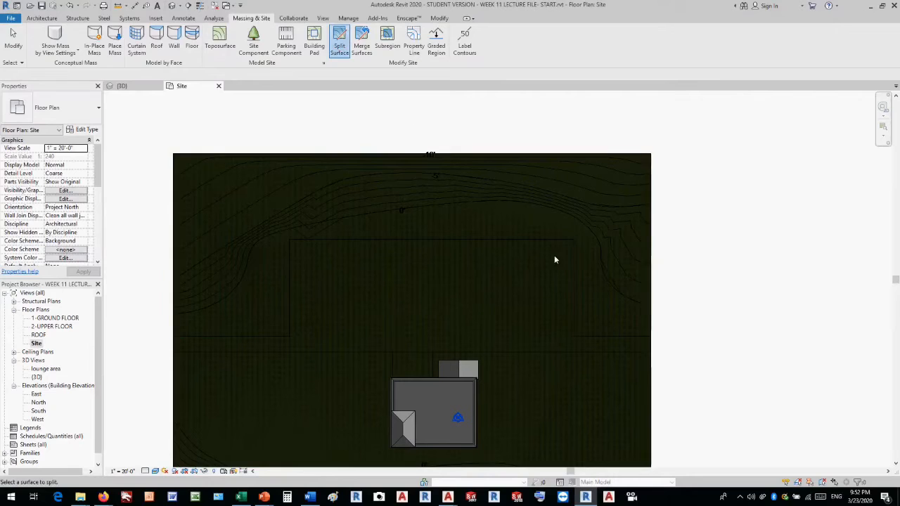
left_click(654, 392)
left_click(392, 351)
left_click(180, 351)
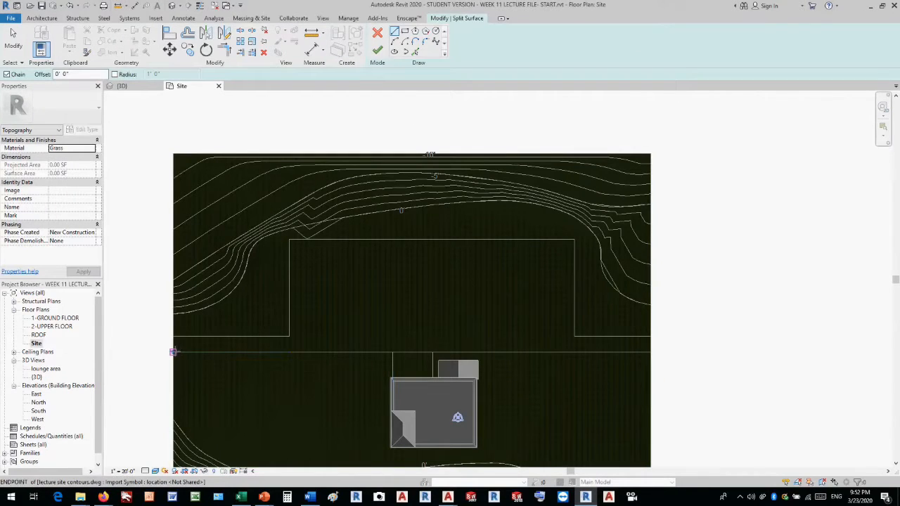
left_click(651, 352)
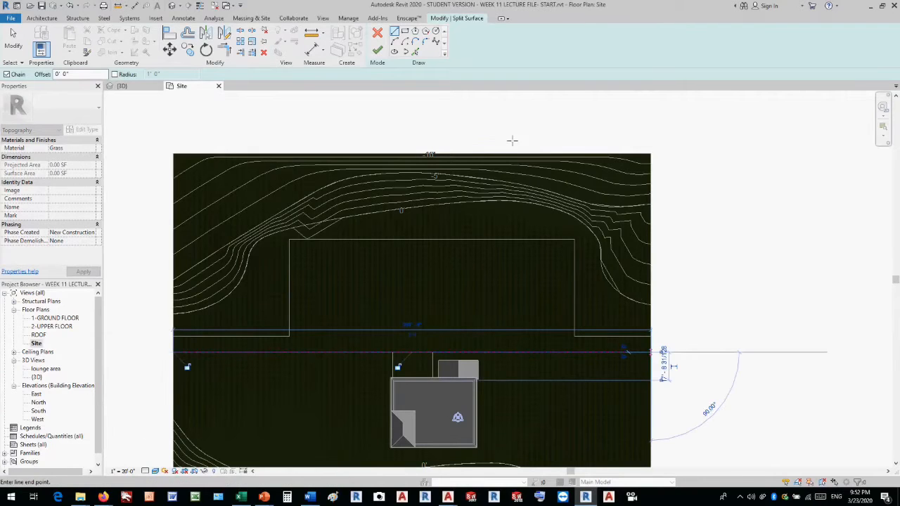
left_click(378, 51)
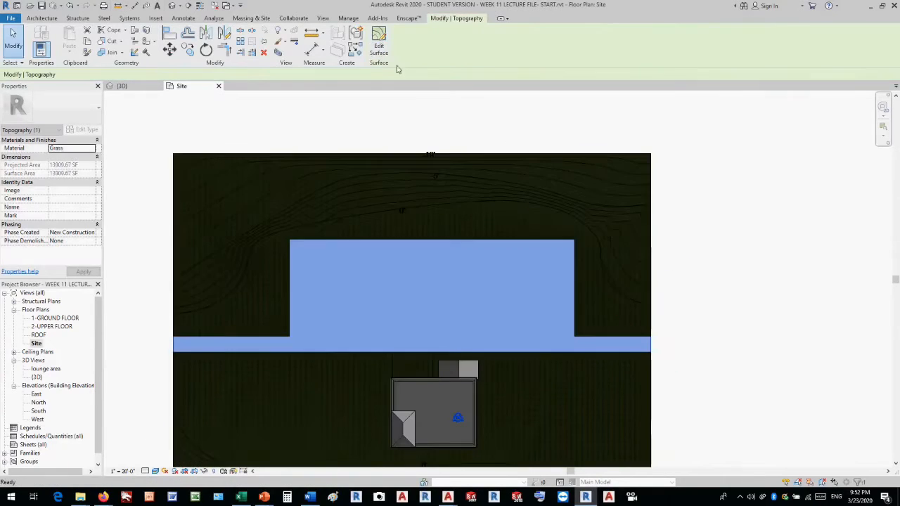
Examine the surfaces above and below the straight split line by selecting them, then clear the selection.
left_click(748, 326)
scroll(664, 288, "down", 3)
scroll(603, 315, "up", 1)
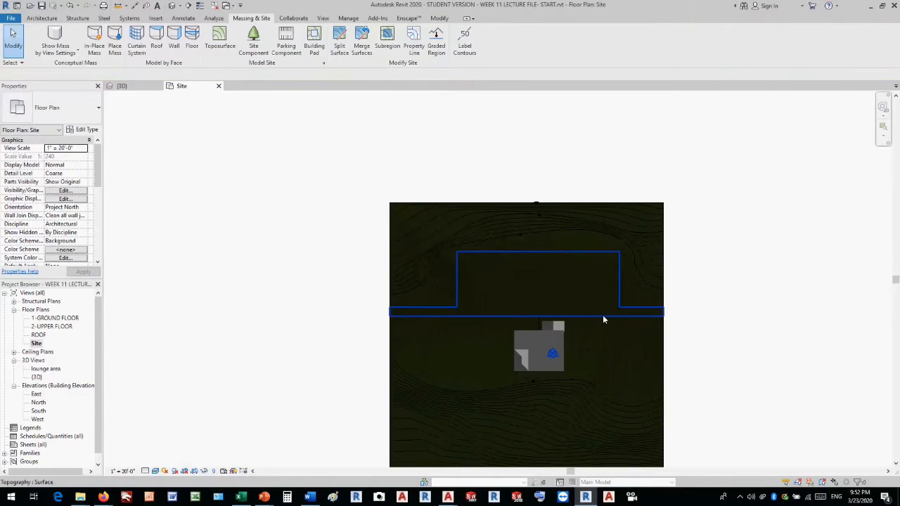
left_click(602, 314)
left_click(697, 316)
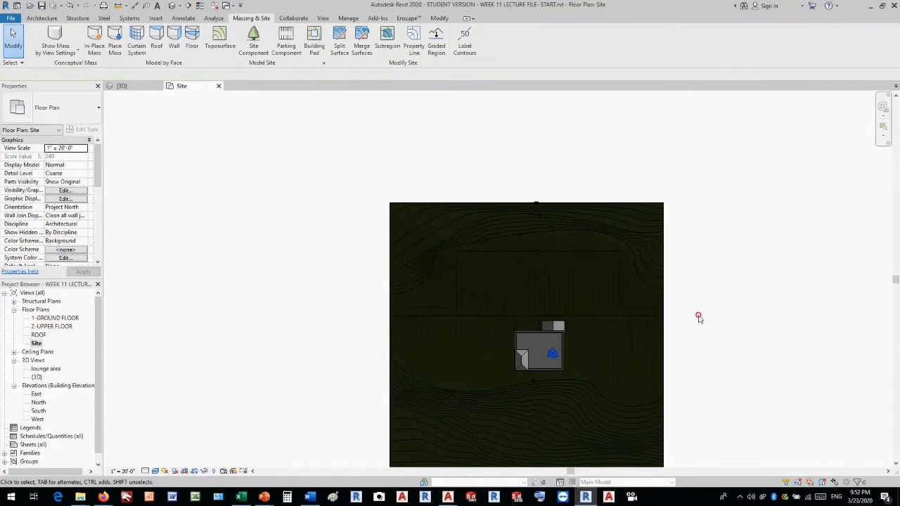
scroll(536, 325, "up", 3)
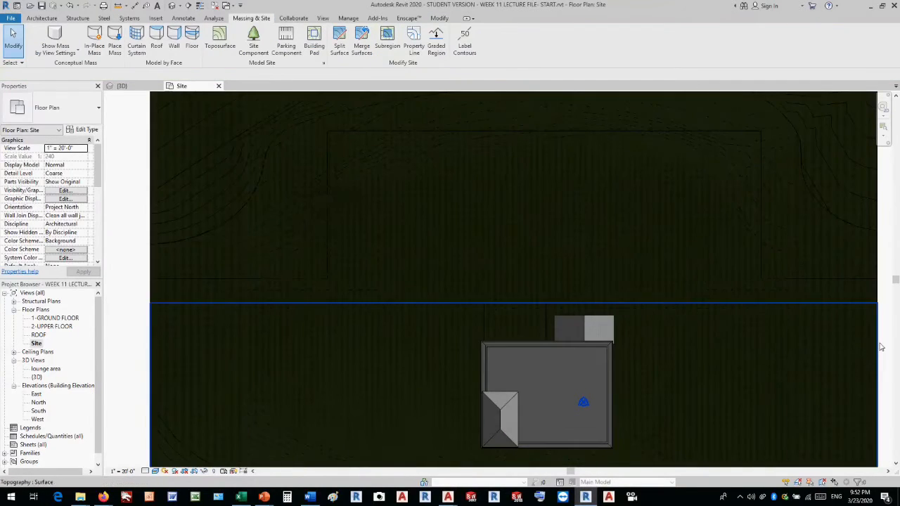
left_click(880, 346)
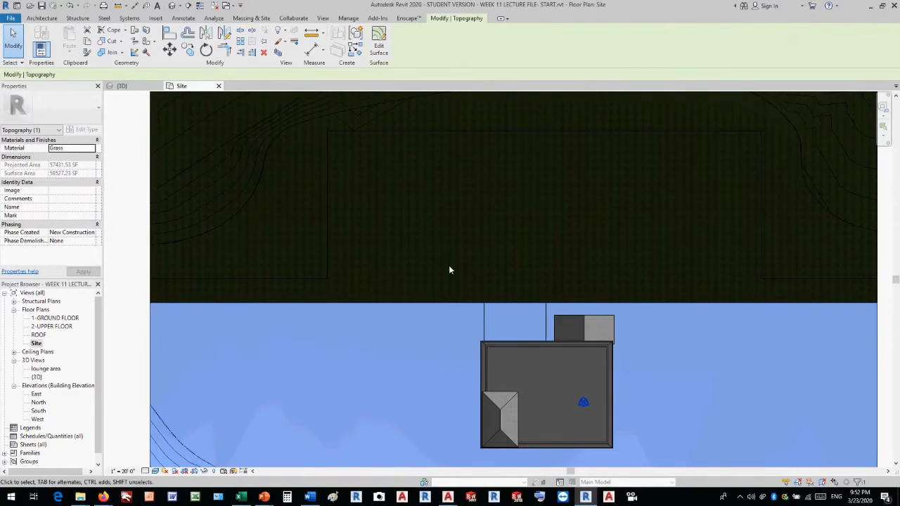
left_click(420, 222)
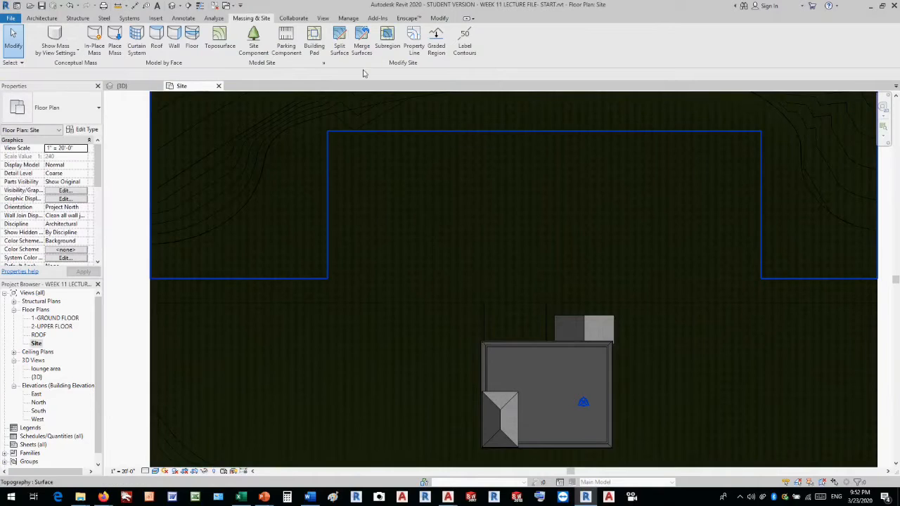
Start splitting the surface around the building with a rectangular boundary and set the plan's visual style to Wireframe.
left_click(343, 49)
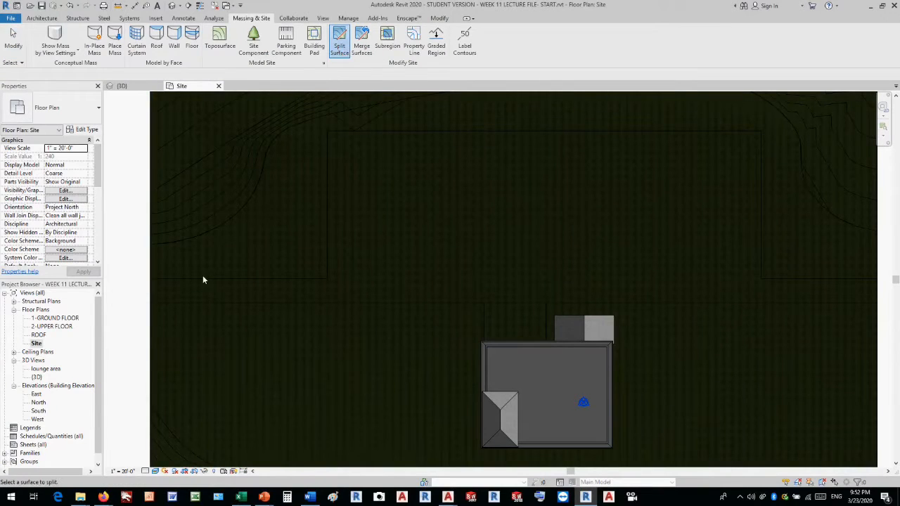
left_click(150, 345)
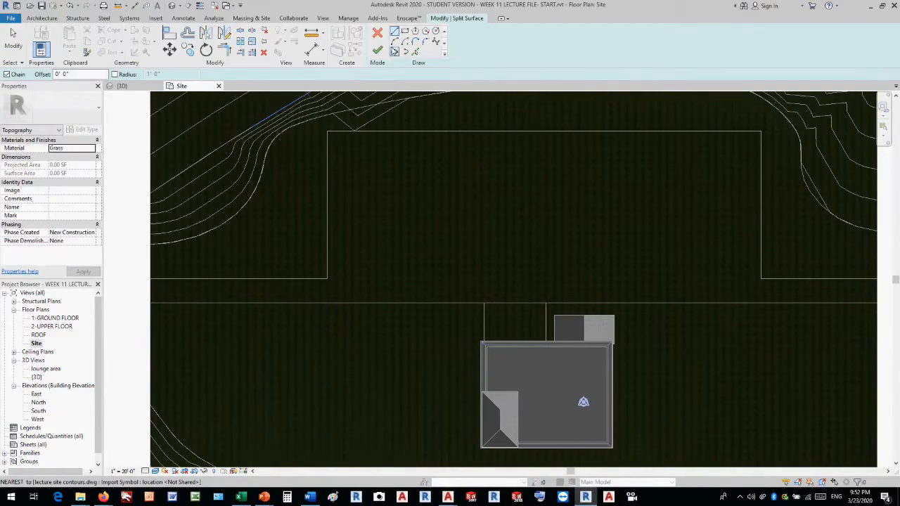
left_click(405, 31)
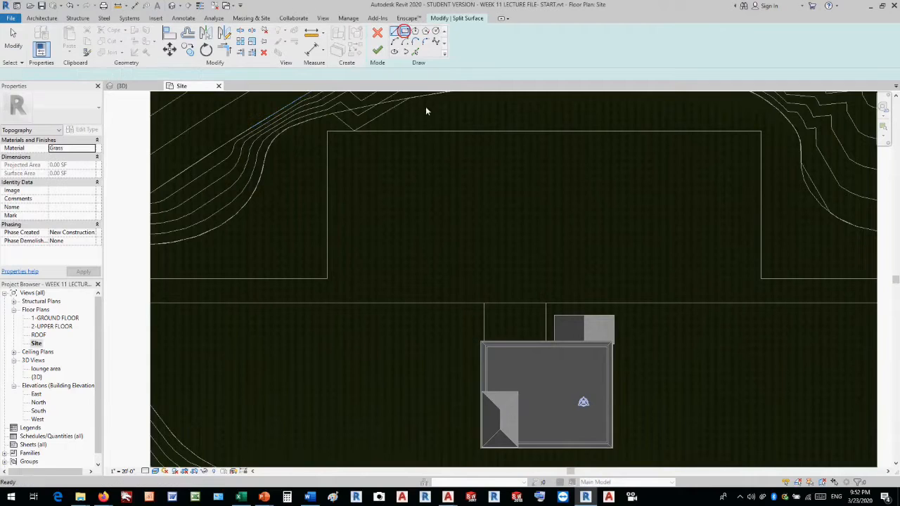
left_click(484, 304)
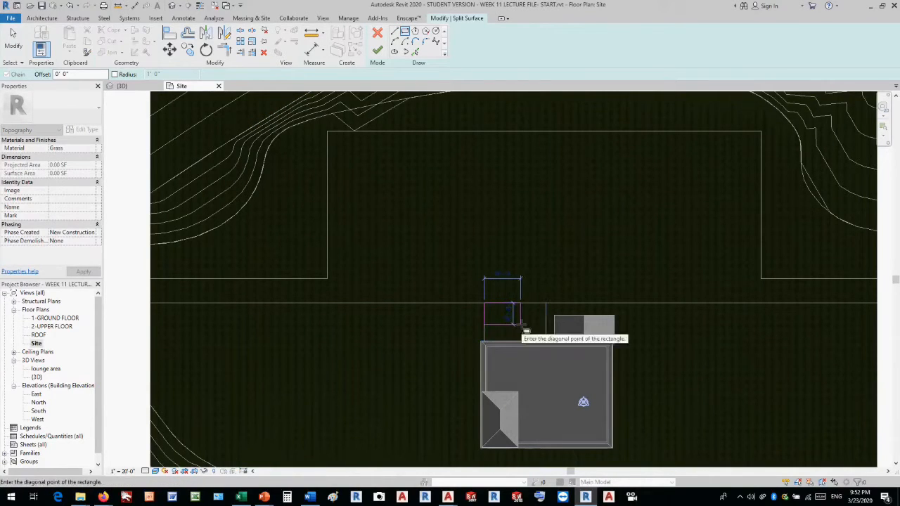
scroll(529, 326, "up", 2)
scroll(529, 325, "up", 1)
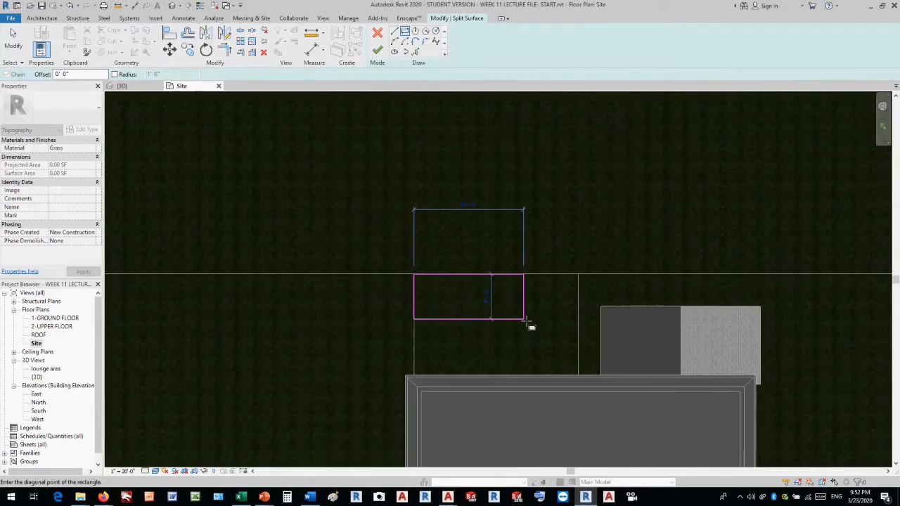
left_click(146, 472)
left_click(154, 472)
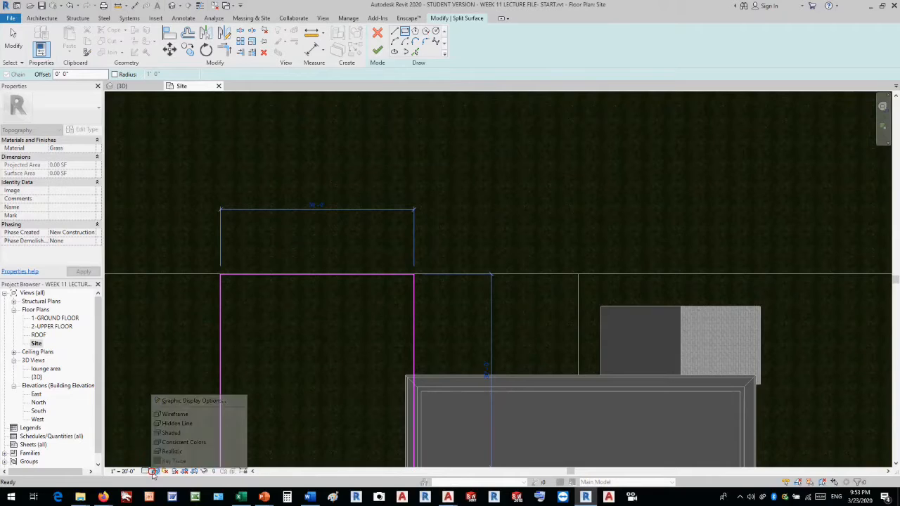
left_click(170, 415)
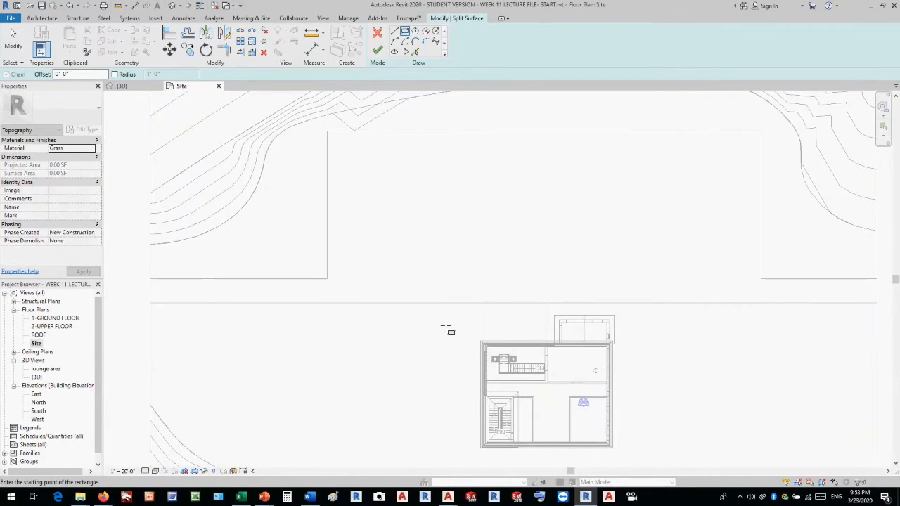
Split off a rectangle about 25' wide and 17' deep between the straight site line and the building's front wall.
scroll(485, 329, "up", 2)
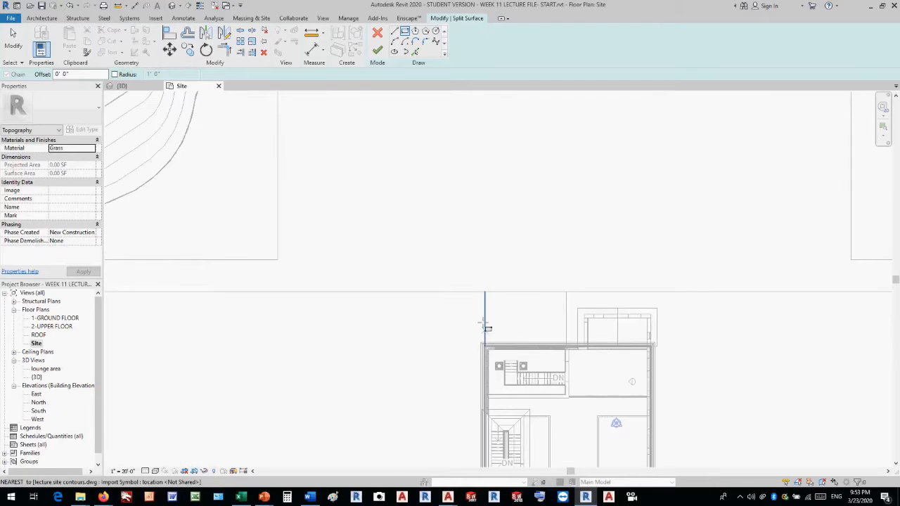
left_click(485, 291)
scroll(568, 357, "up", 4)
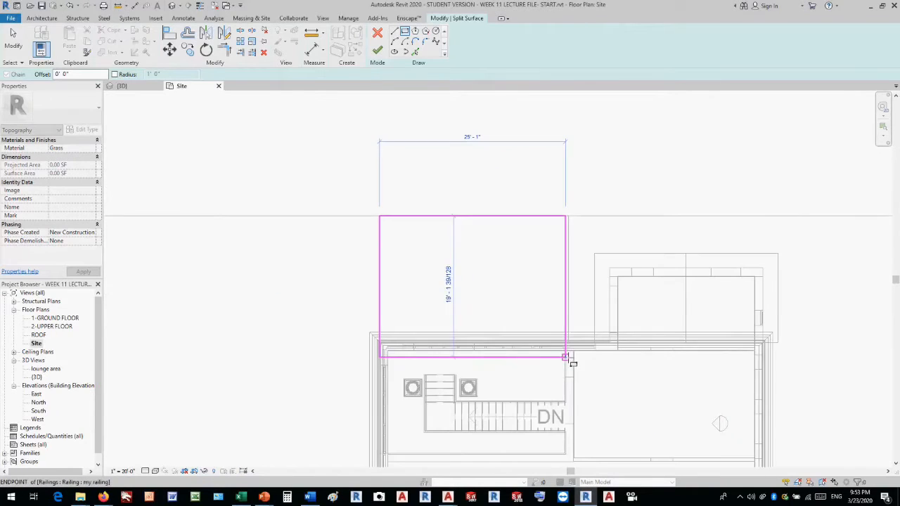
scroll(571, 357, "up", 3)
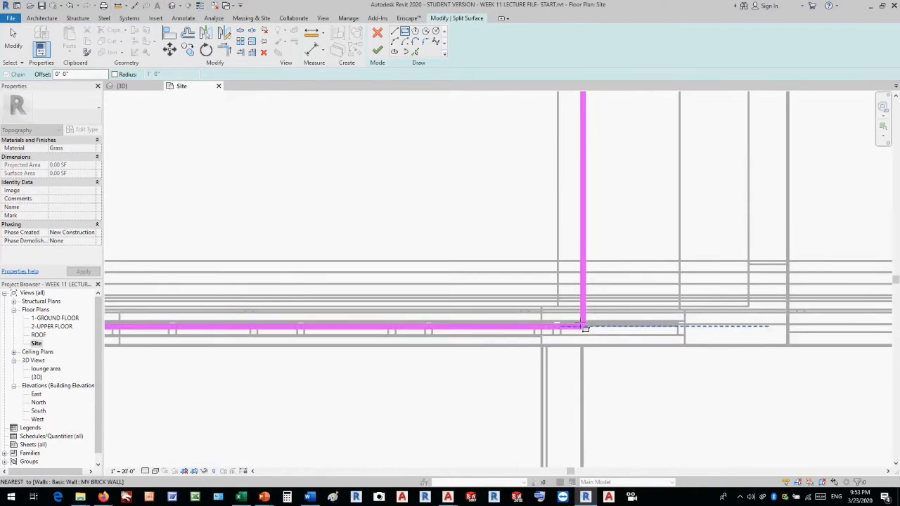
left_click(562, 308)
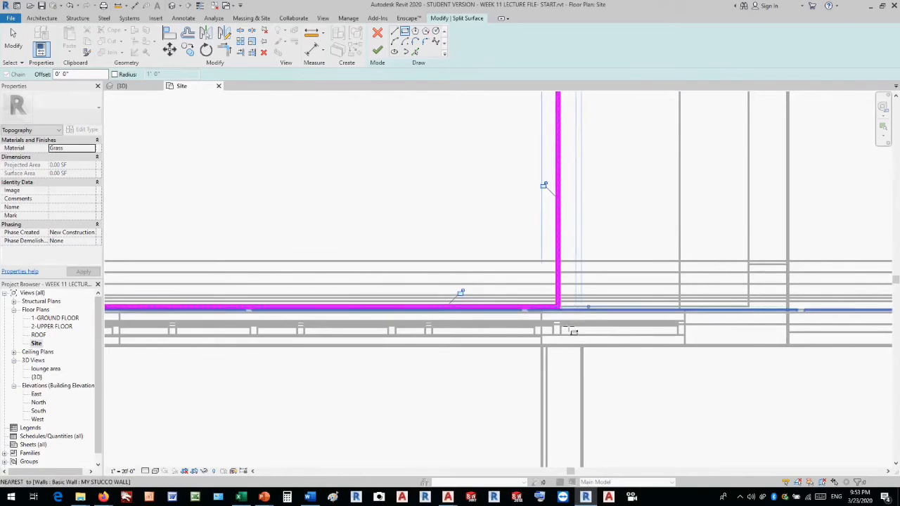
scroll(565, 310, "down", 5)
scroll(573, 335, "down", 3)
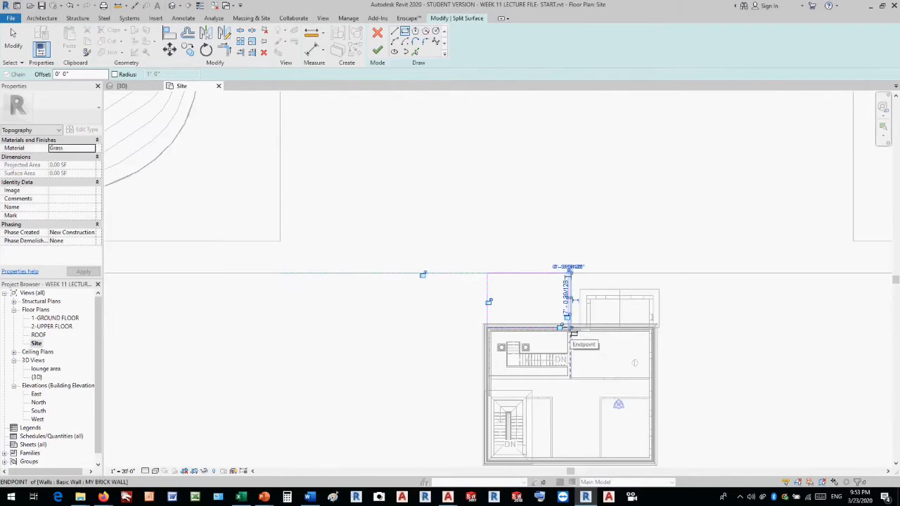
left_click(378, 52)
scroll(472, 279, "down", 3)
left_click(212, 273)
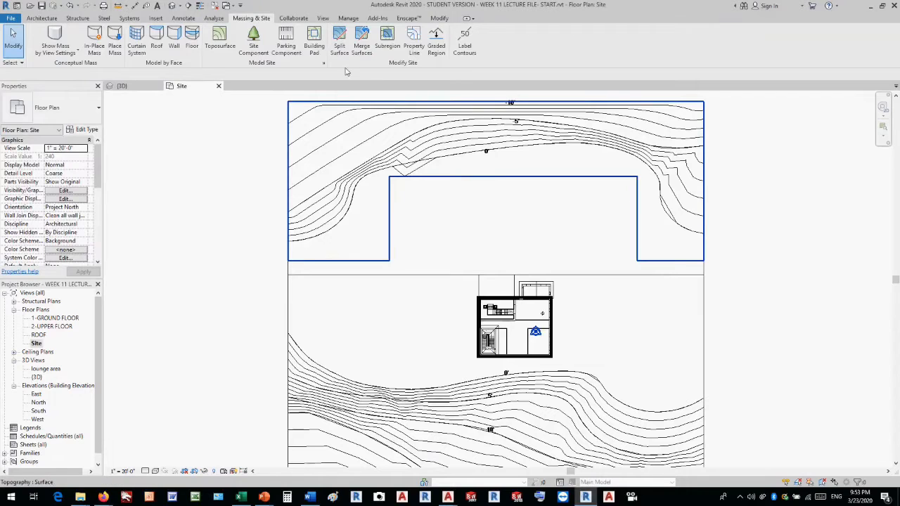
Open the 3D view and start splitting the surface that surrounds the building.
left_click(173, 6)
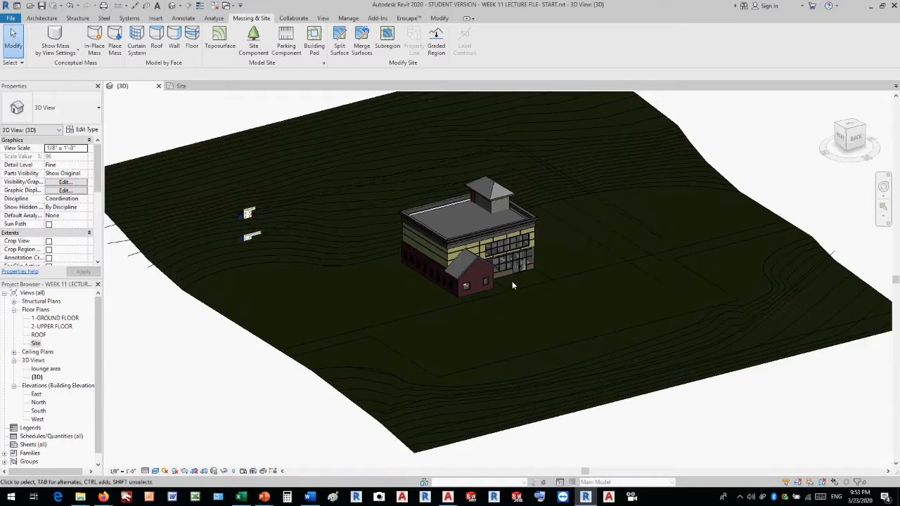
middle_click_drag(583, 265, 431, 257, "shift")
scroll(488, 262, "up", 8)
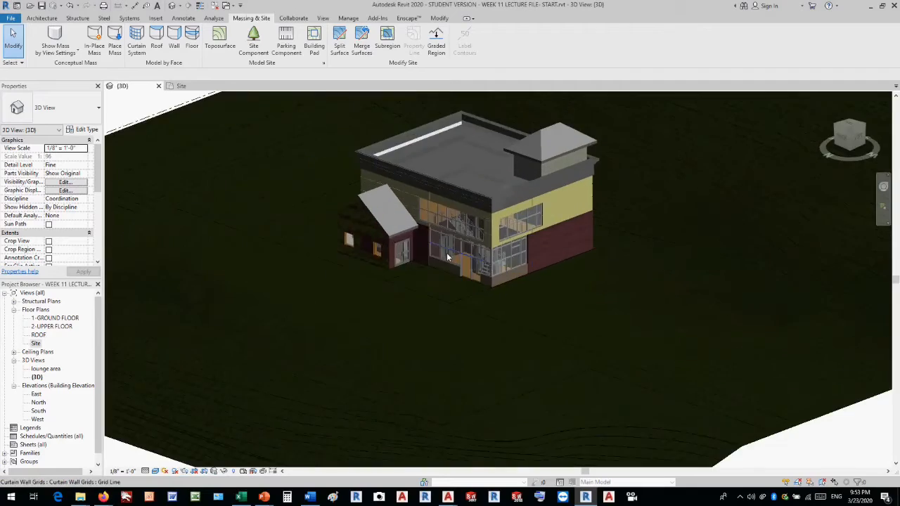
scroll(464, 268, "down", 3)
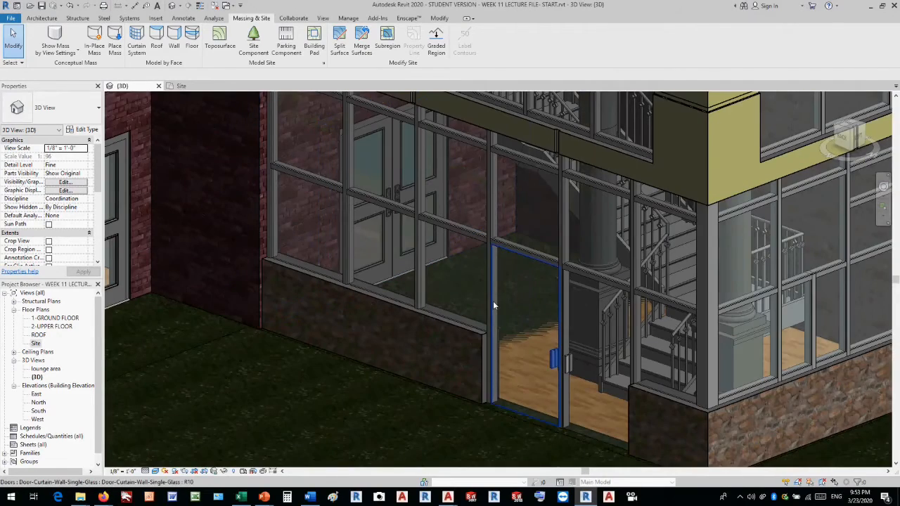
scroll(492, 301, "down", 5)
scroll(493, 301, "down", 5)
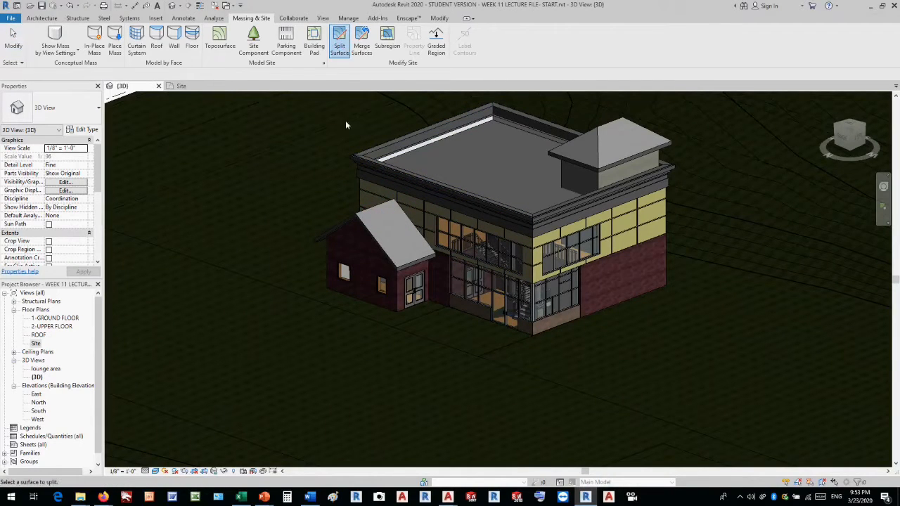
scroll(368, 297, "down", 3)
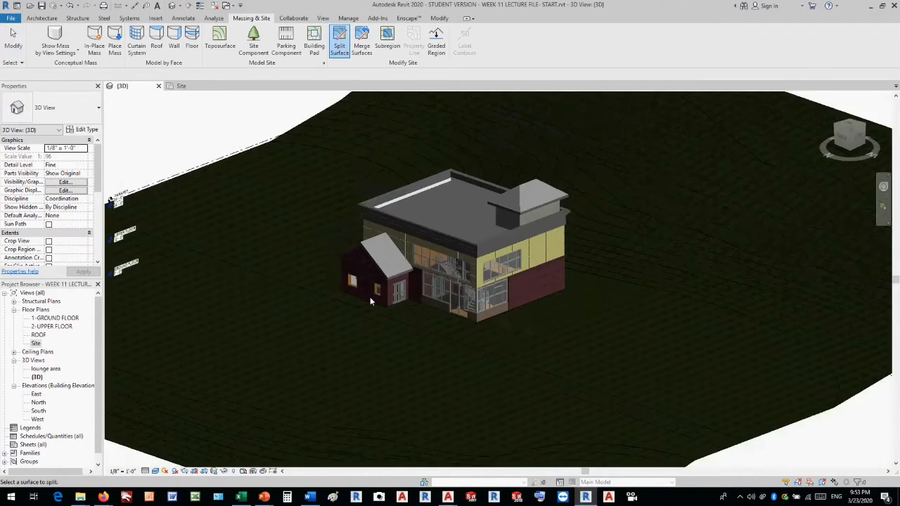
left_click(214, 166)
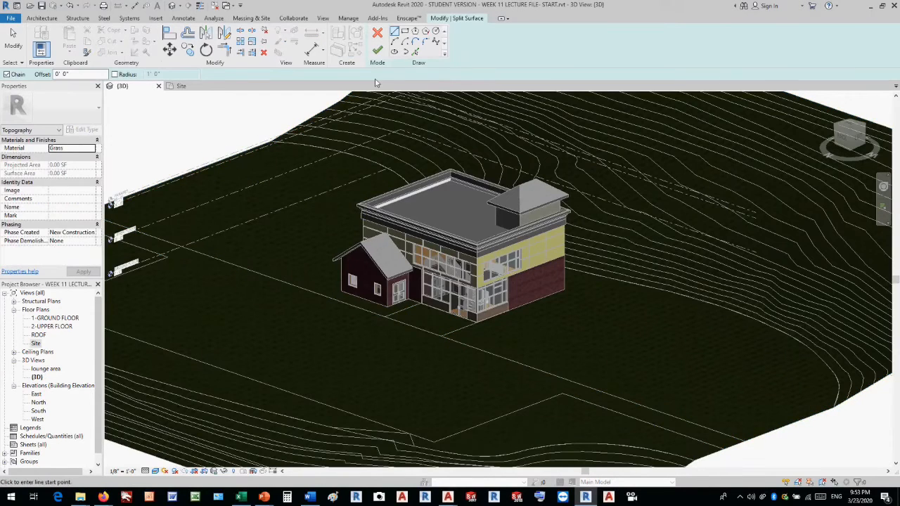
Sketch the split line along the glazed front wall, from the inner corner at the gabled wing to the outer corner.
scroll(415, 281, "up", 4)
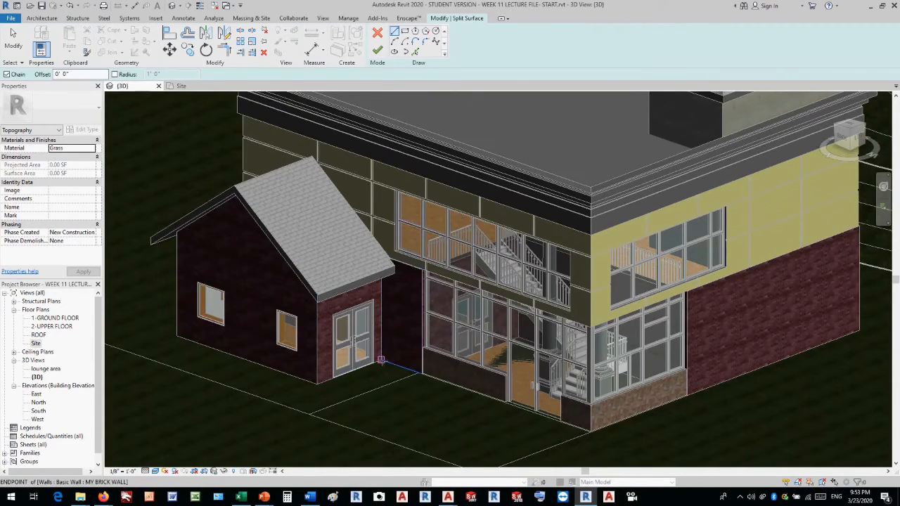
left_click(380, 360)
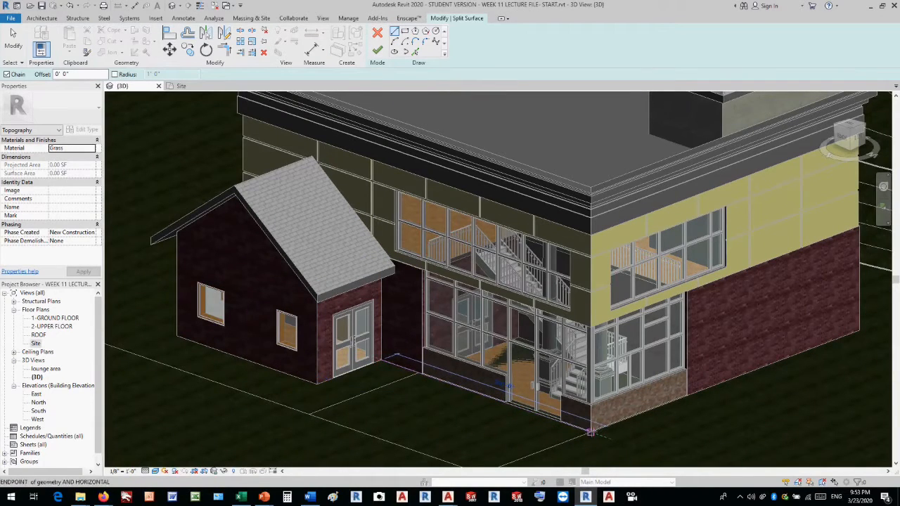
left_click(591, 432)
scroll(591, 432, "up", 5)
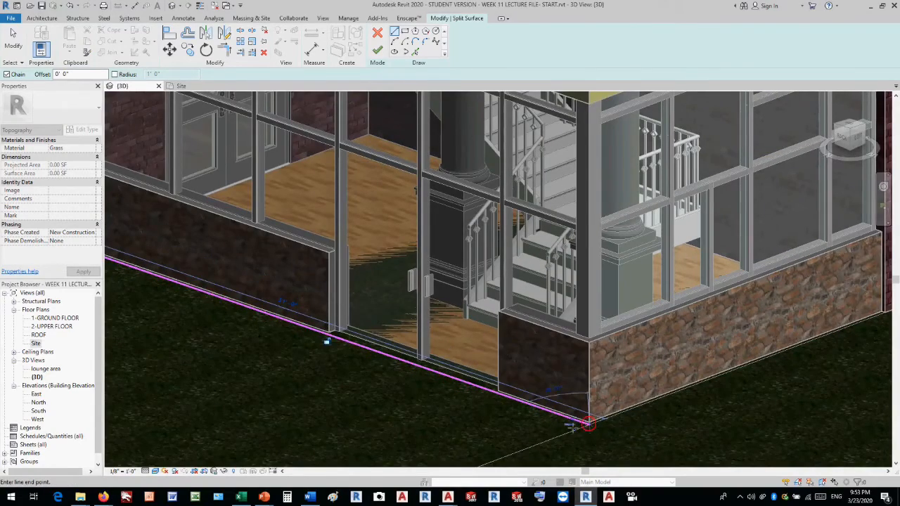
Continue the split boundary along the brick side wall to the back corner and across the whole rear wall.
scroll(588, 424, "down", 5)
scroll(842, 363, "down", 3)
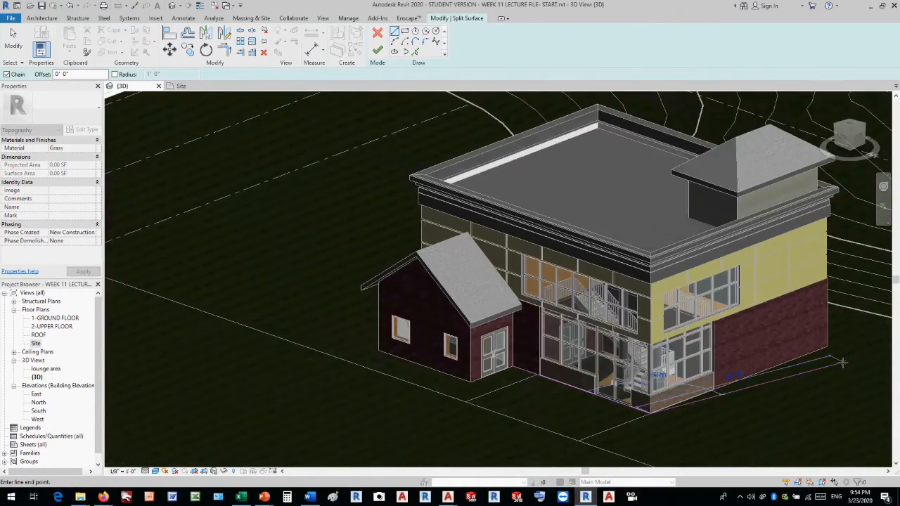
scroll(842, 363, "up", 4)
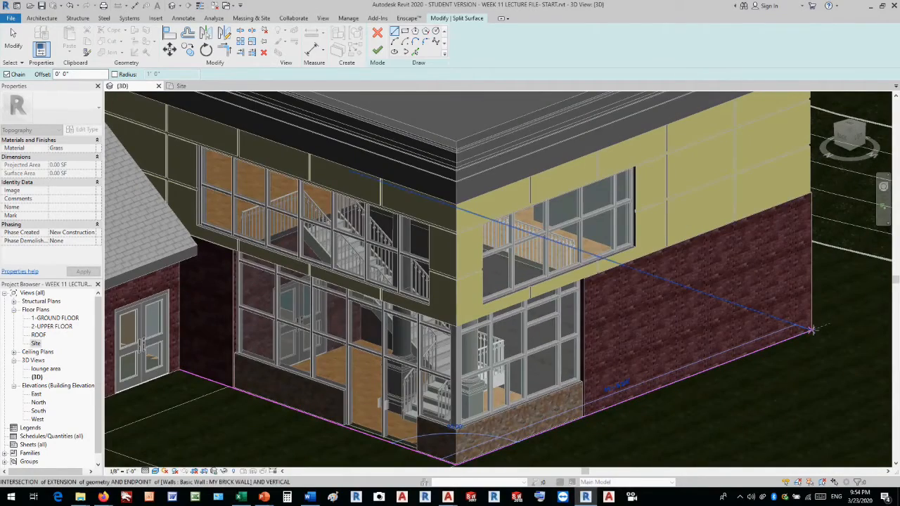
scroll(812, 329, "up", 4)
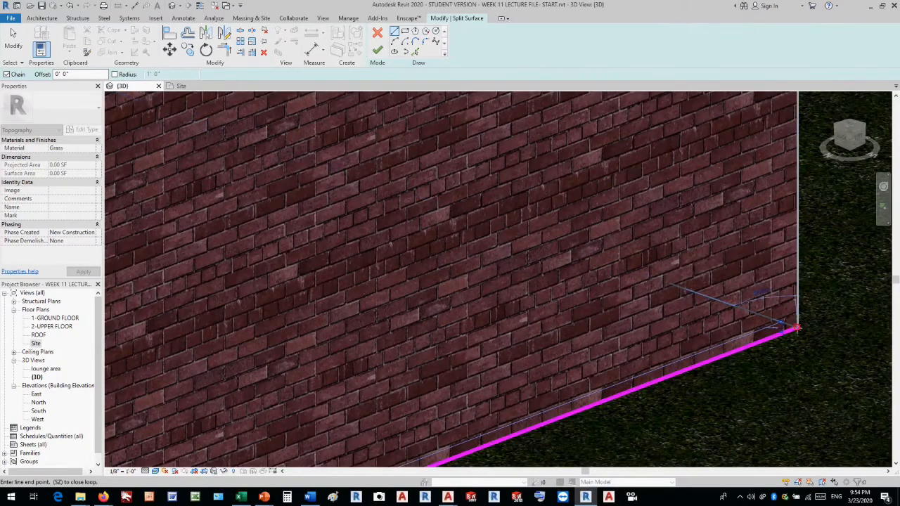
middle_click_drag(809, 320, 651, 338, "shift")
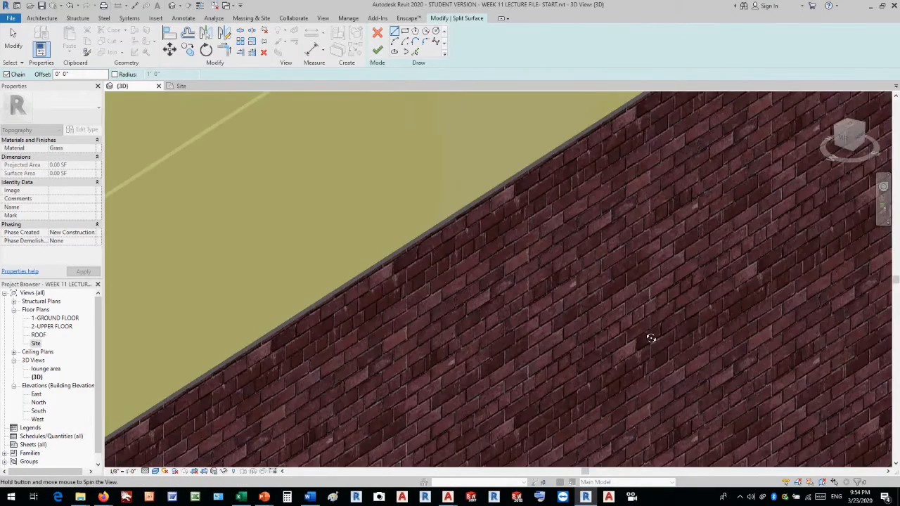
scroll(651, 338, "down", 6)
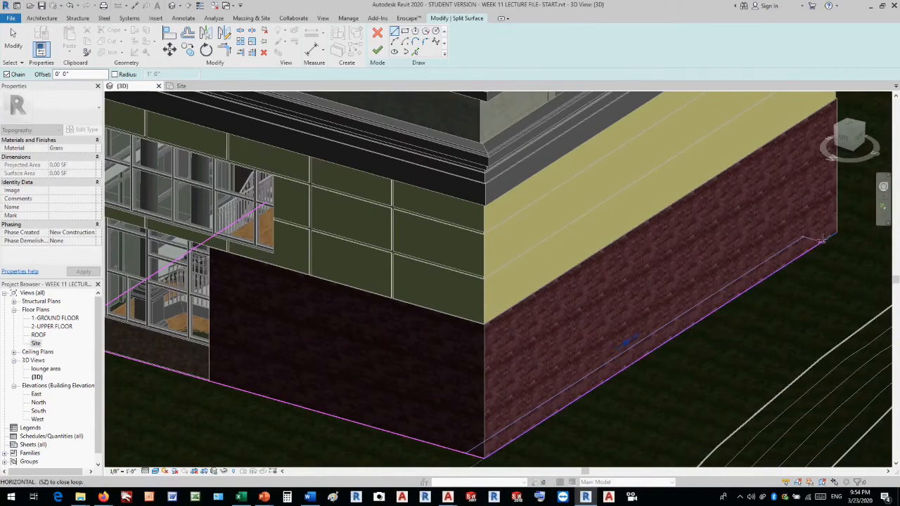
left_click(833, 236)
Continue the split boundary along the arched-window wall and across the gabled wing's end wall, ending at its front corner.
mouse_move(832, 242)
middle_mouse_down("shift")
mouse_move(713, 267)
mouse_move(609, 262)
mouse_move(560, 246)
middle_mouse_up("shift")
scroll(560, 245, "down", 4)
scroll(668, 344, "up", 5)
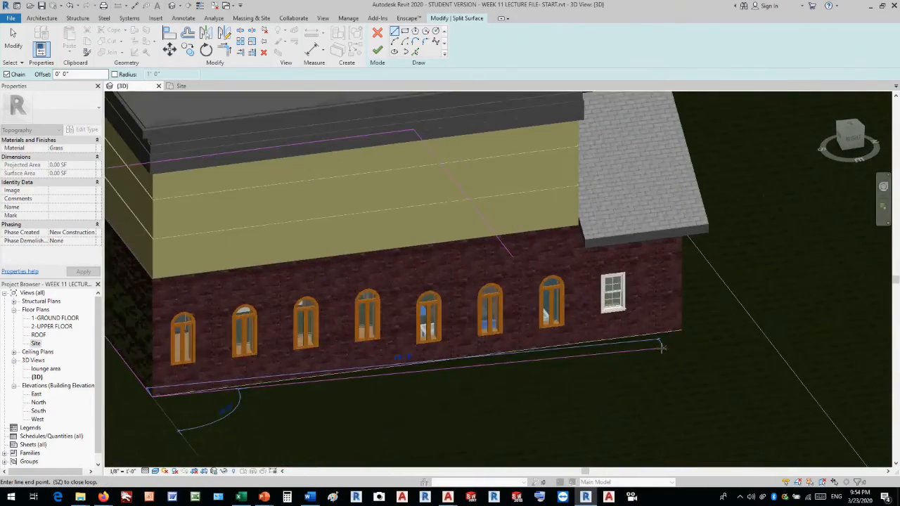
scroll(668, 344, "up", 1)
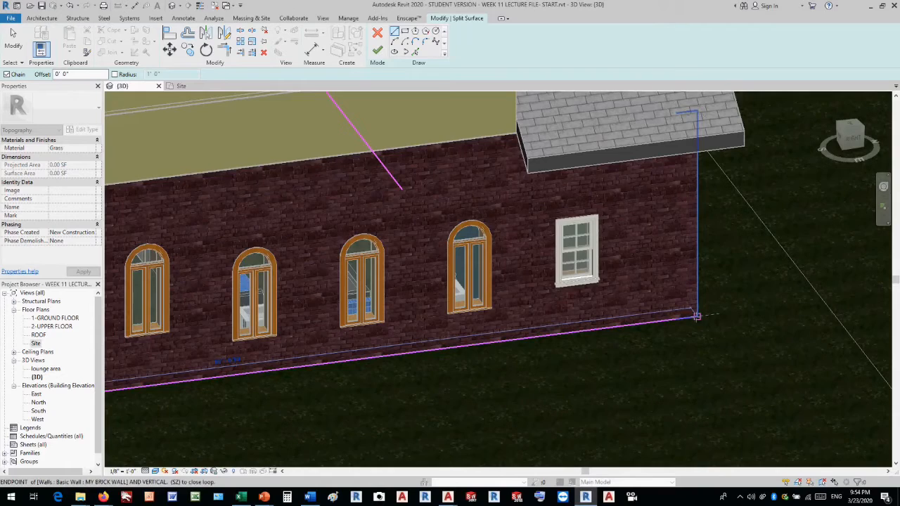
left_click(697, 316)
middle_click_drag(784, 310, 670, 329, "shift")
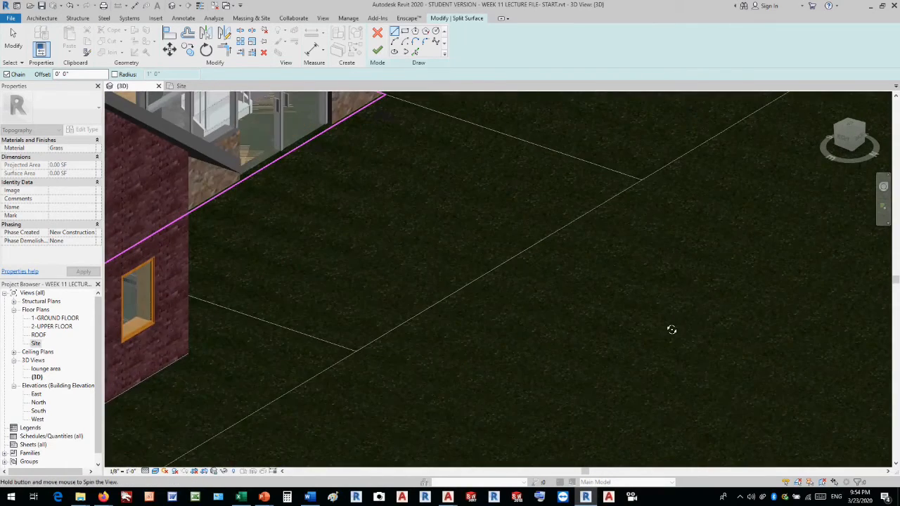
left_click(189, 353)
Close the split boundary along the wing's double-door wall back to the inner corner where it started.
scroll(658, 317, "down", 3)
scroll(728, 316, "up", 1)
middle_click_drag(728, 316, 519, 367, "shift")
scroll(373, 301, "up", 5)
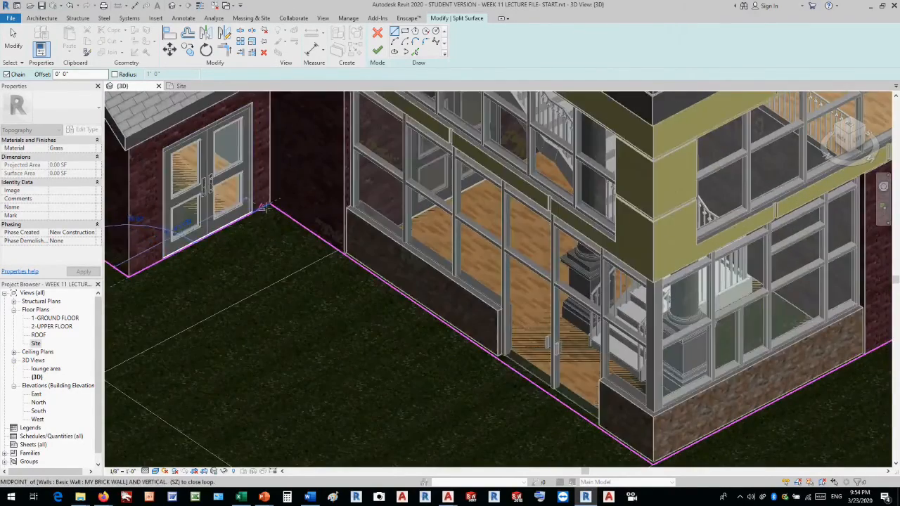
left_click(270, 205)
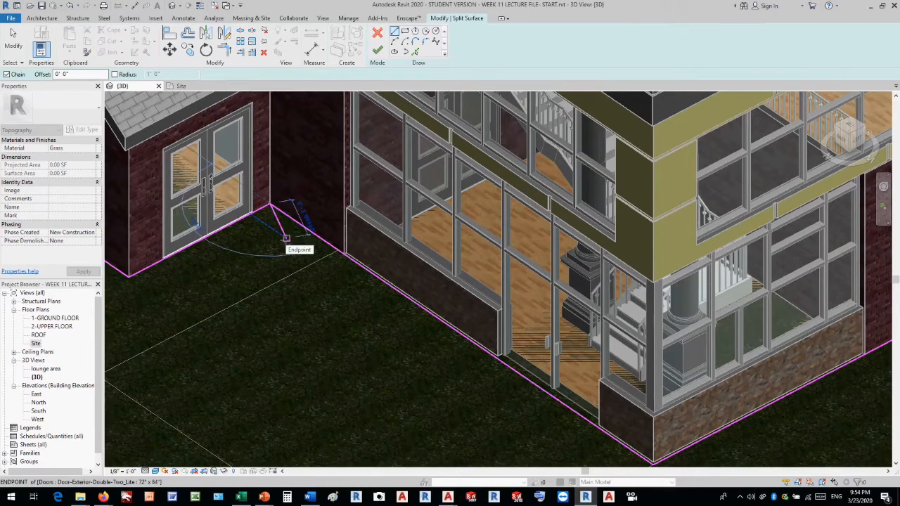
Finish splitting the surface along the building outline and delete the piece beneath the building.
key("Escape")
key("Escape")
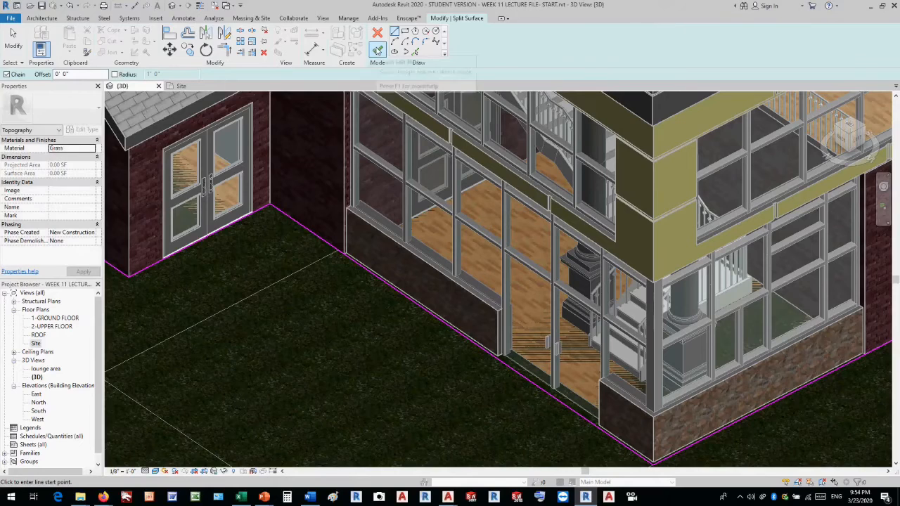
left_click(377, 50)
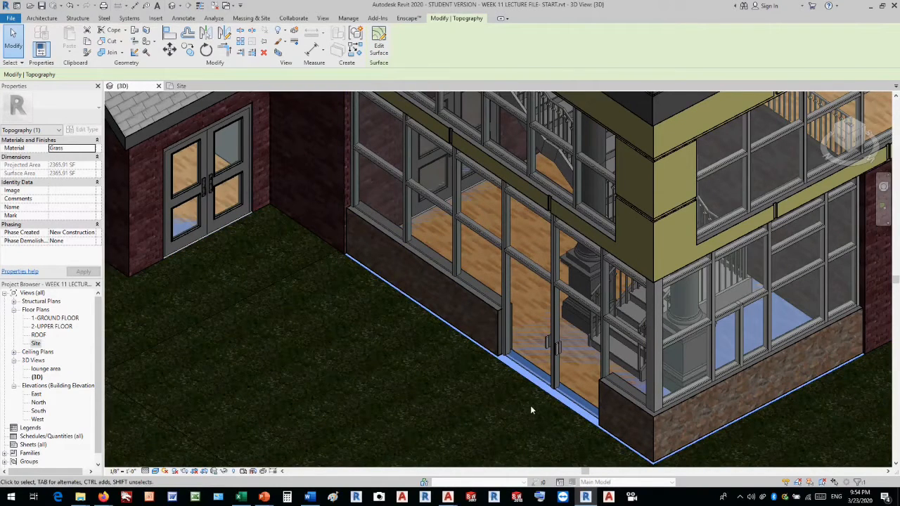
key("Escape")
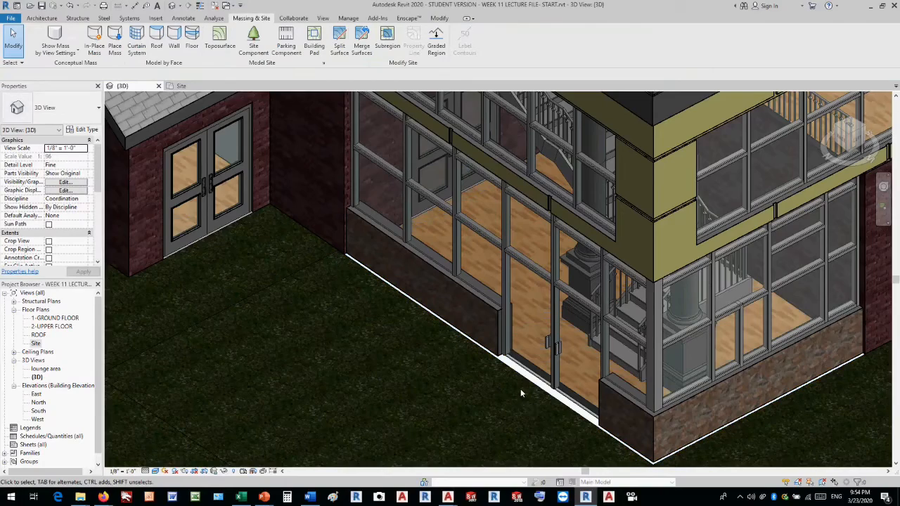
Examine the surface edges around the building's base, from above and from underneath.
scroll(520, 390, "down", 3)
scroll(571, 424, "up", 4)
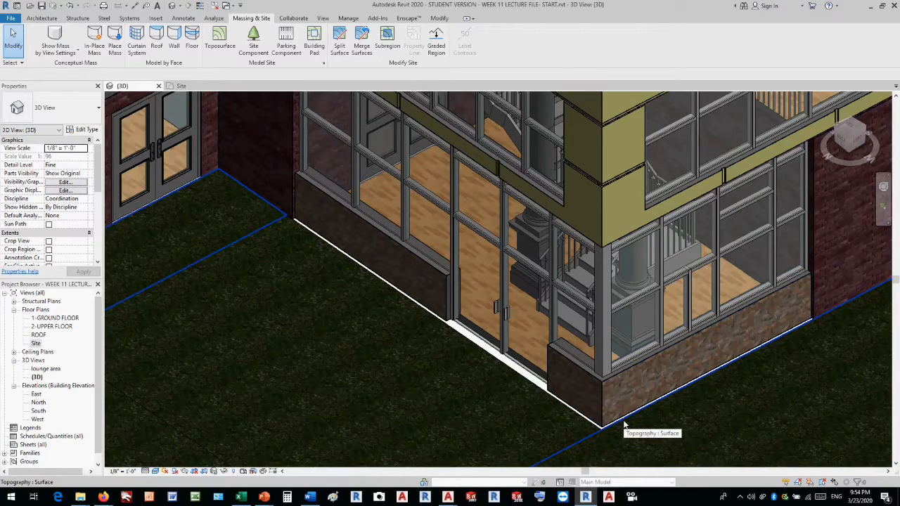
scroll(518, 338, "down", 5)
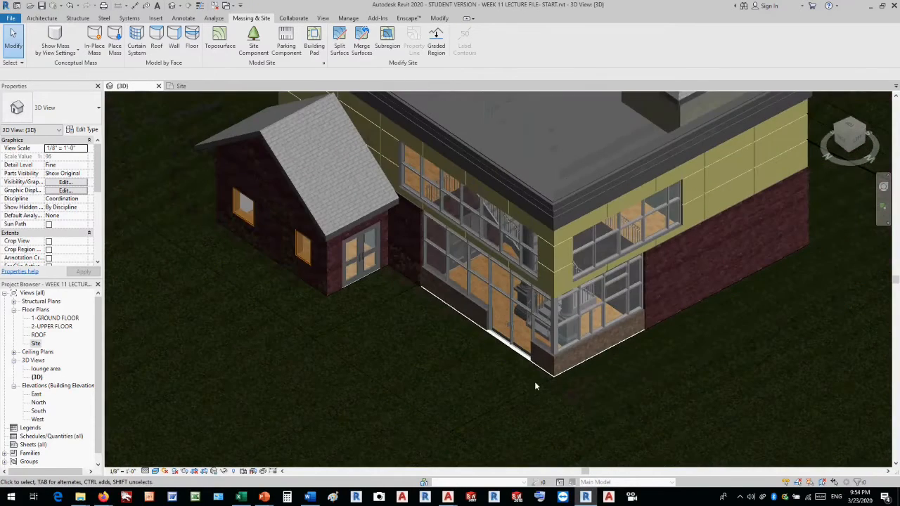
middle_click_drag(544, 393, 593, 171, "shift")
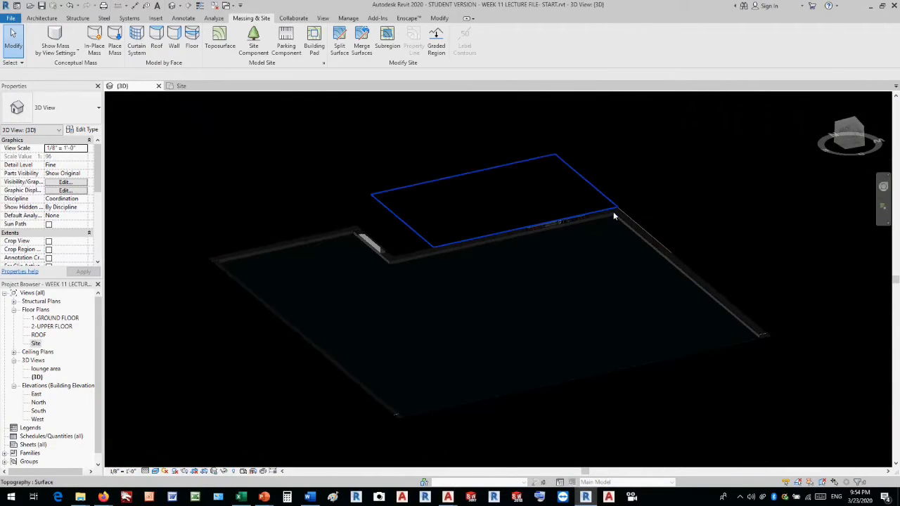
scroll(613, 211, "up", 5)
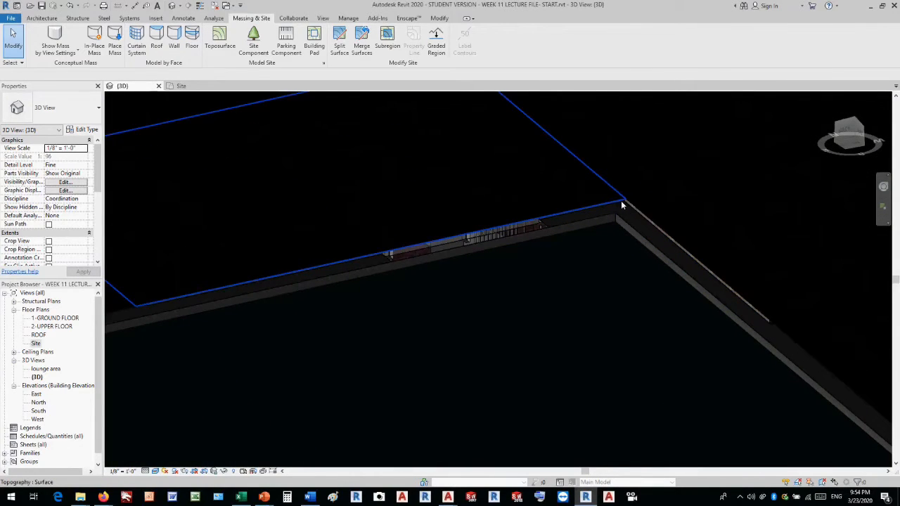
scroll(621, 202, "down", 5)
middle_click_drag(560, 181, 565, 353, "shift")
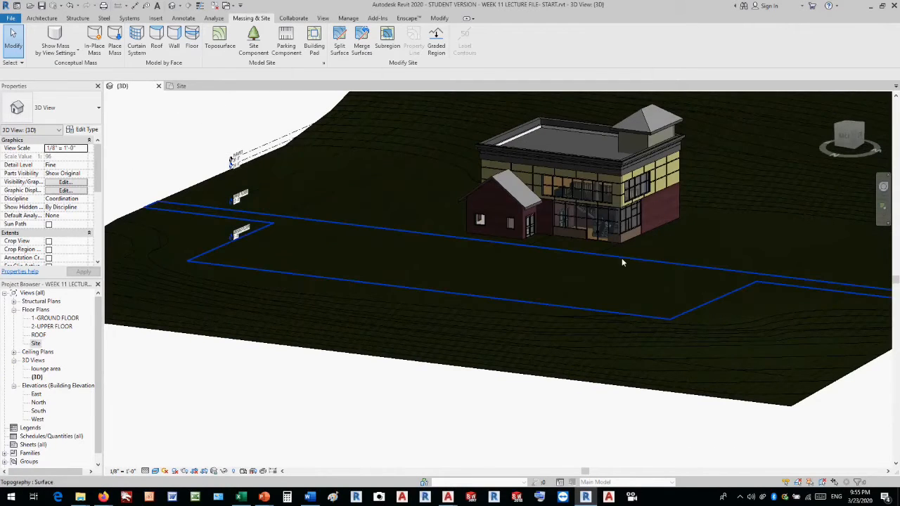
Select the parking lot and driveway surface and search for "asp" in its material choices.
mouse_move(651, 232)
middle_mouse_down("shift")
mouse_move(654, 303)
mouse_move(648, 247)
middle_mouse_up("shift")
scroll(523, 221, "down", 3)
middle_click_drag(336, 180, 578, 225, "shift")
scroll(578, 225, "up", 3)
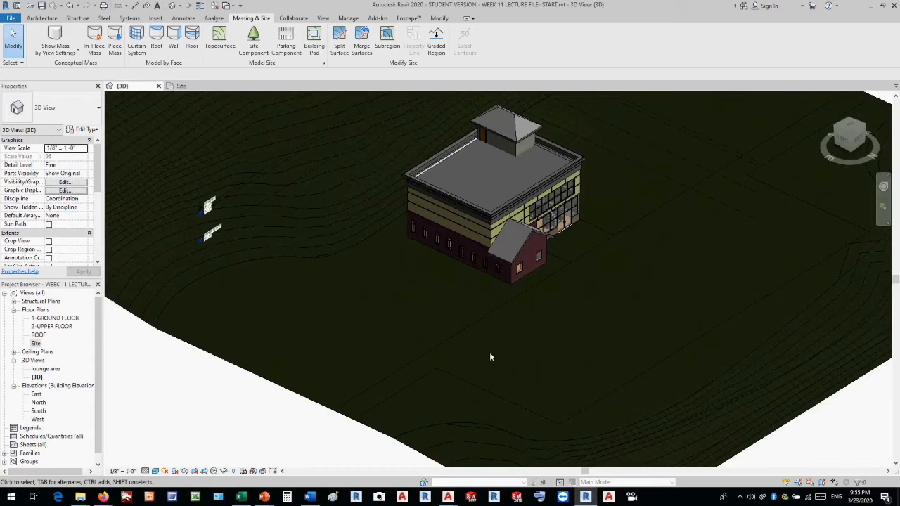
left_click(440, 372)
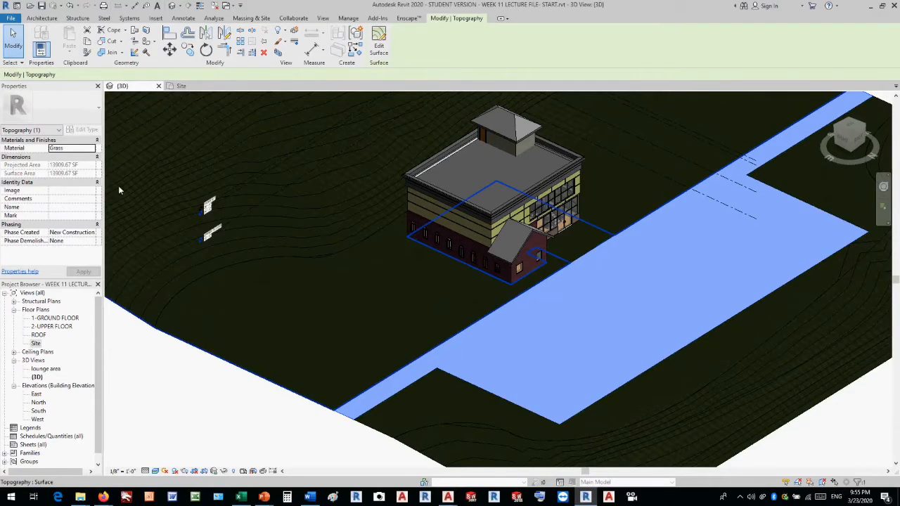
left_click(89, 148)
left_click(92, 148)
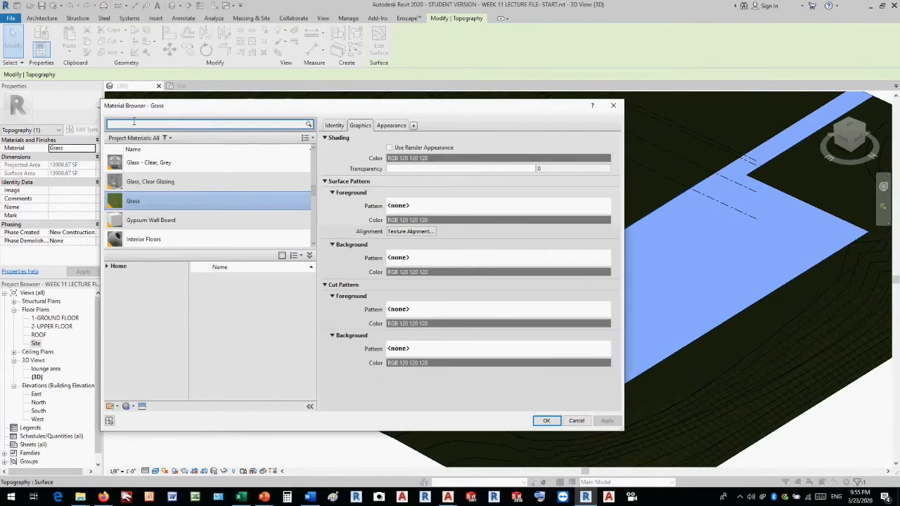
left_click(134, 121)
type("ash")
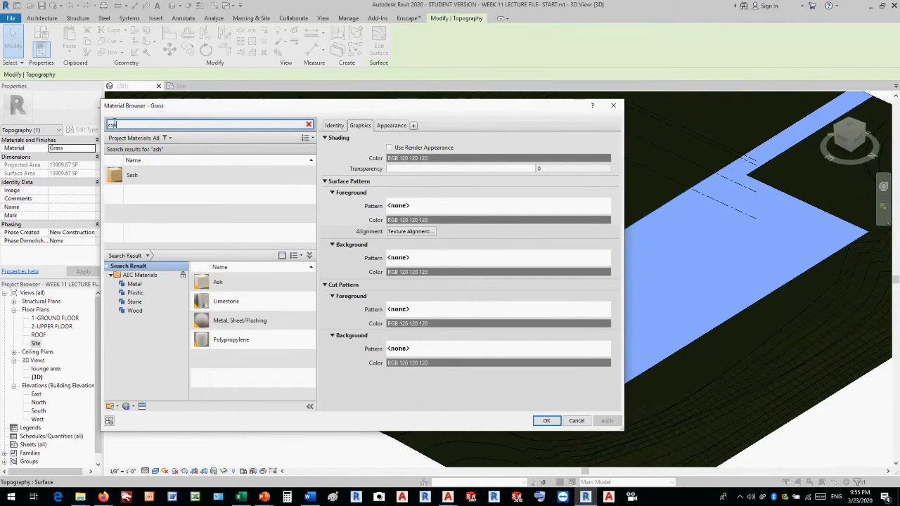
key("BackSpace")
type("p")
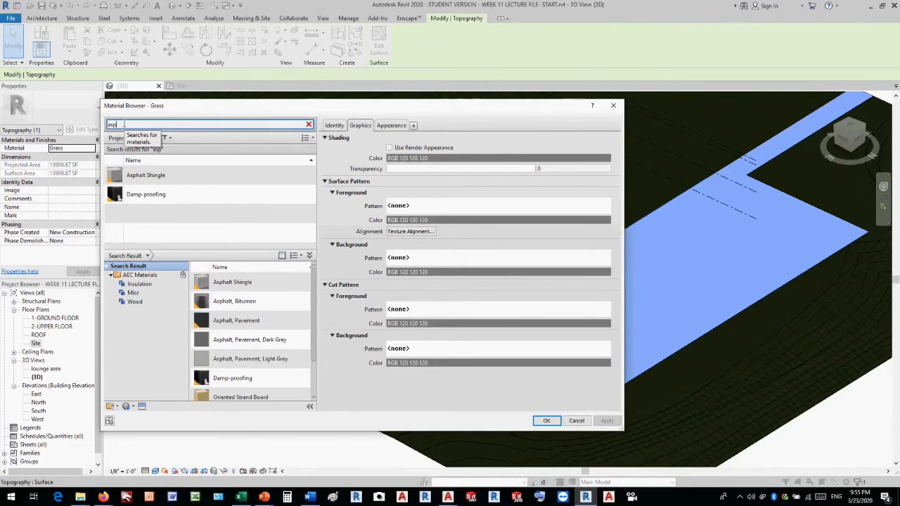
Add Asphalt, Pavement from the AEC Materials library to the project and apply it to the parking lot surface.
left_click(272, 324)
left_click_drag(272, 324, 218, 222)
left_click(187, 196)
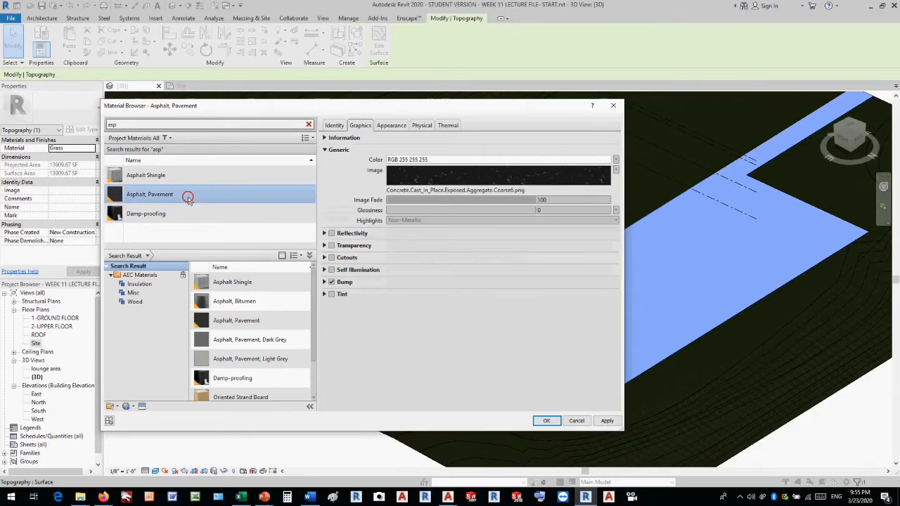
left_click(546, 420)
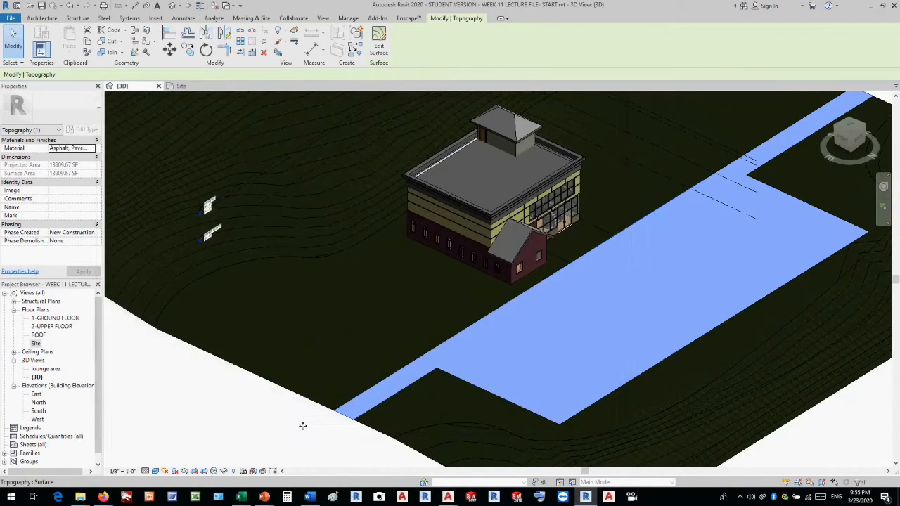
left_click(303, 427)
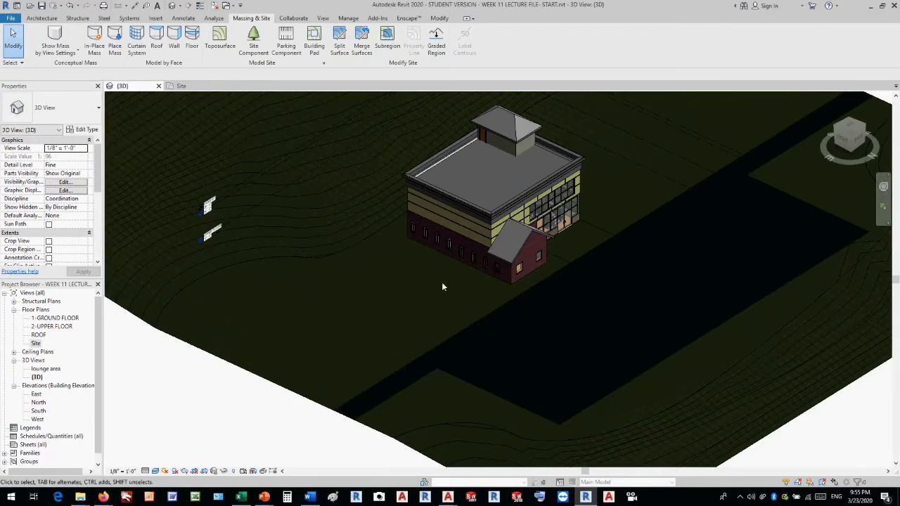
Apply the Concrete, Lightweight material to the small surface in front of the building entrance.
scroll(585, 225, "up", 2)
left_click(587, 224)
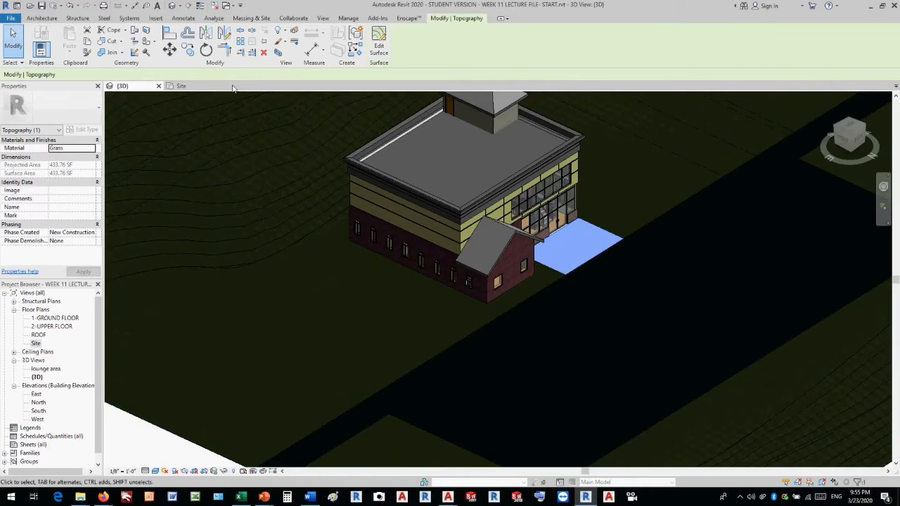
left_click(91, 148)
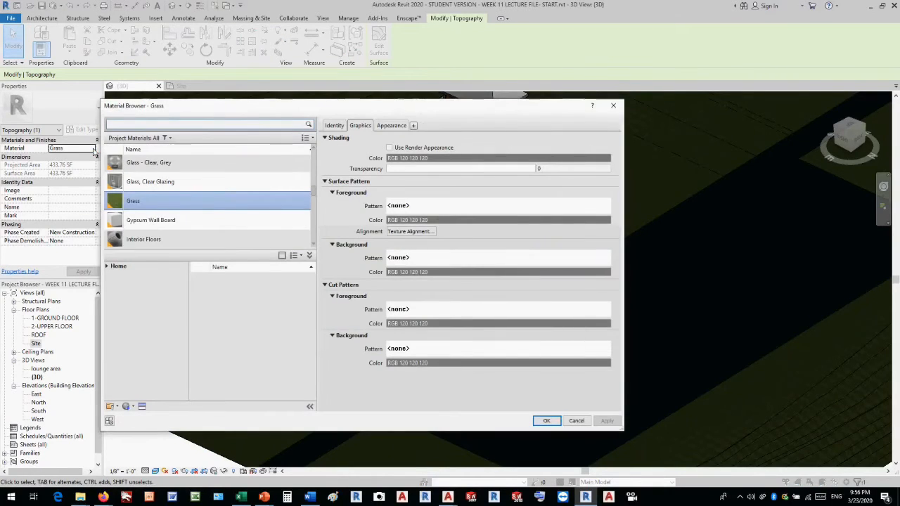
left_click(117, 124)
type("c")
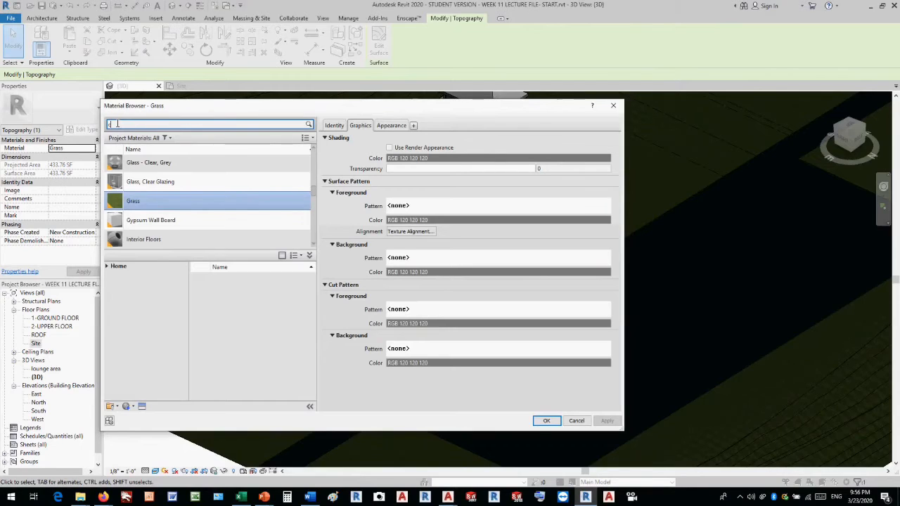
type("oncre")
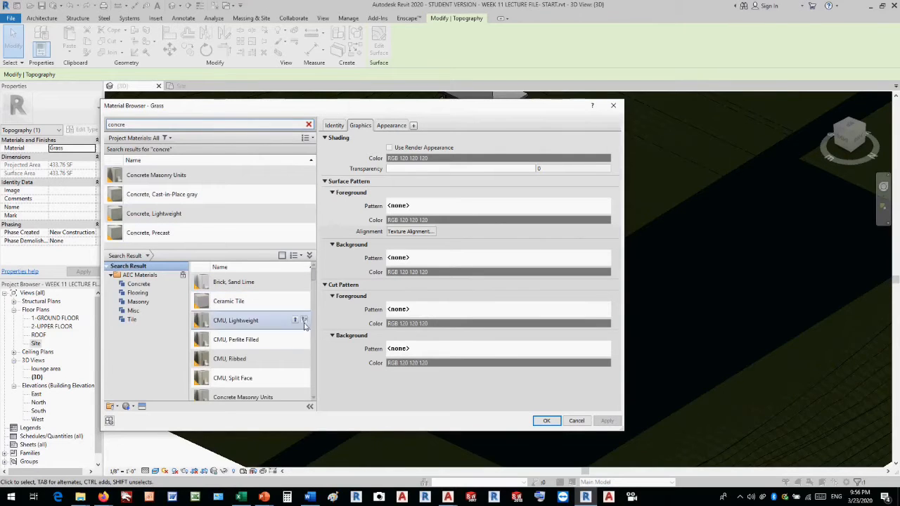
double_click(149, 214)
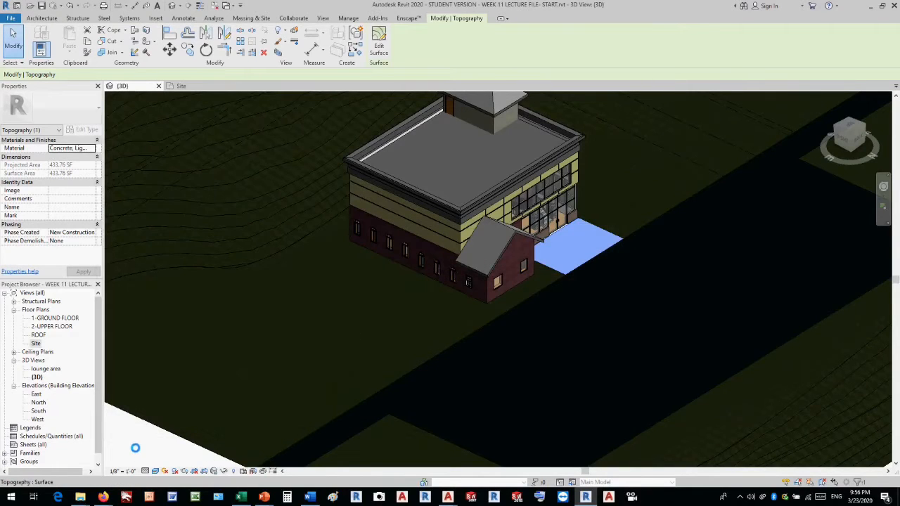
left_click(137, 448)
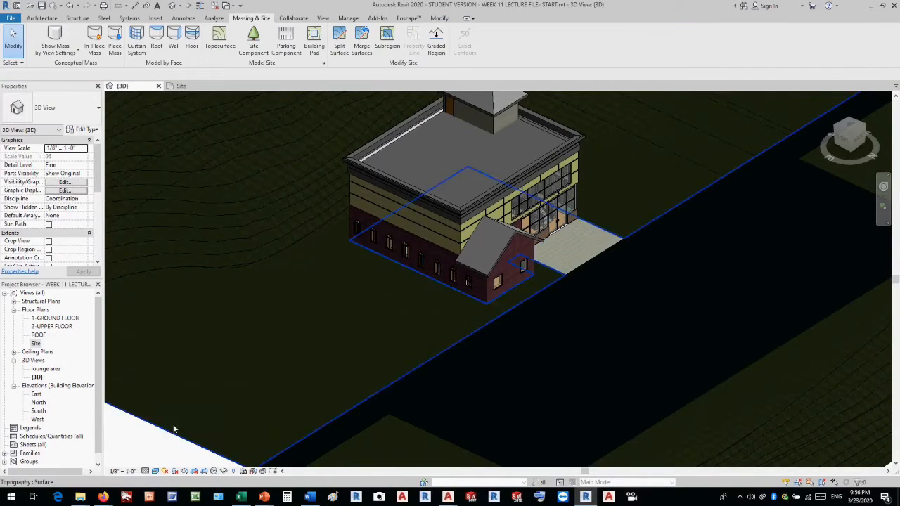
In the Site plan, start splitting the parking lot surface with a 110' by 9' rectangle near the driveway side.
scroll(473, 339, "up", 1)
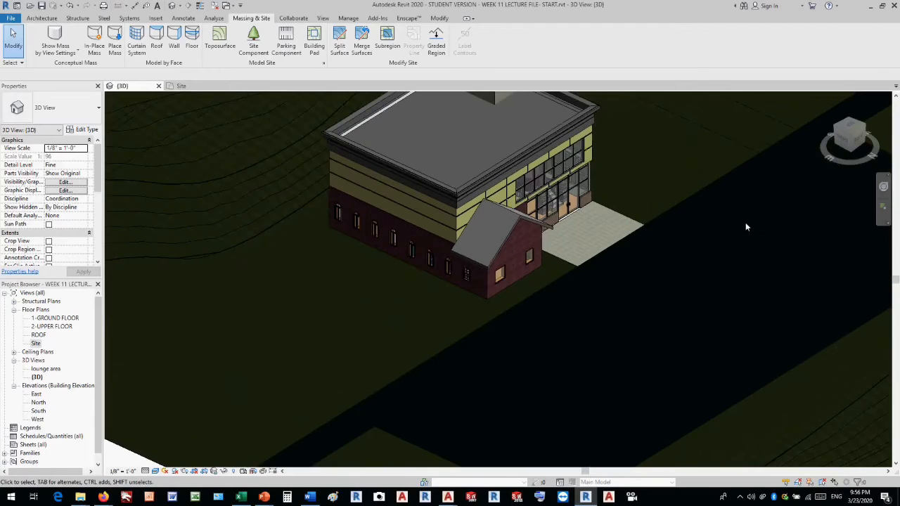
double_click(35, 343)
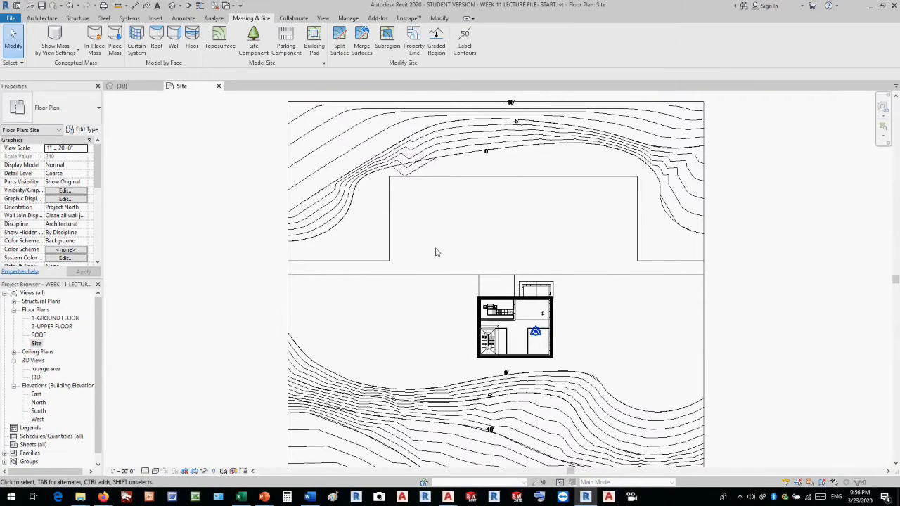
scroll(573, 210, "up", 2)
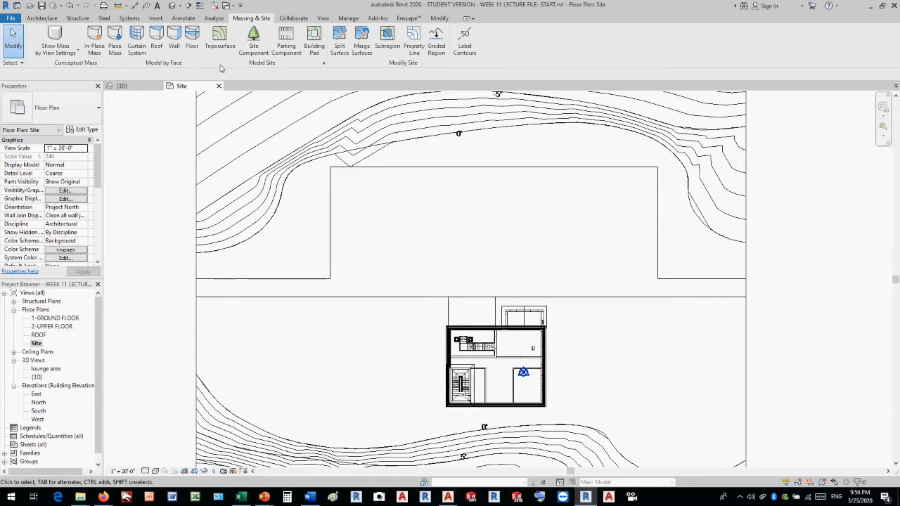
left_click(340, 41)
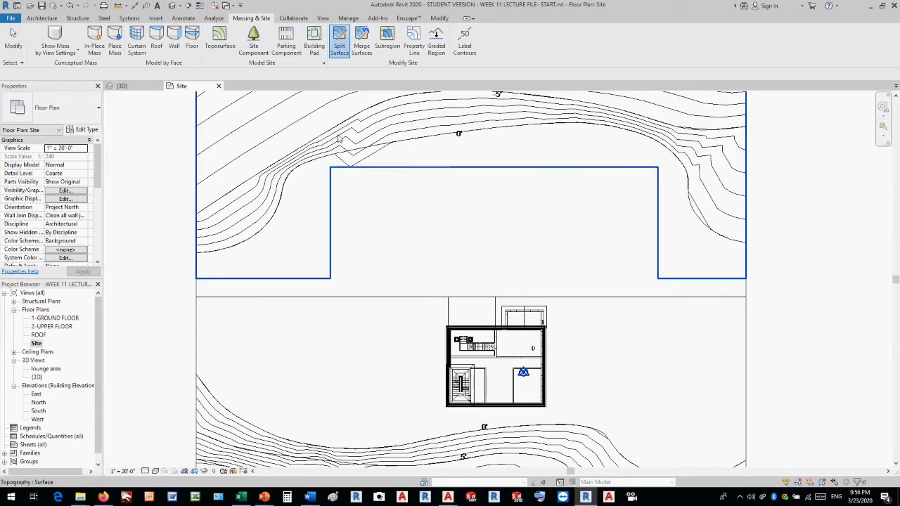
left_click(371, 170)
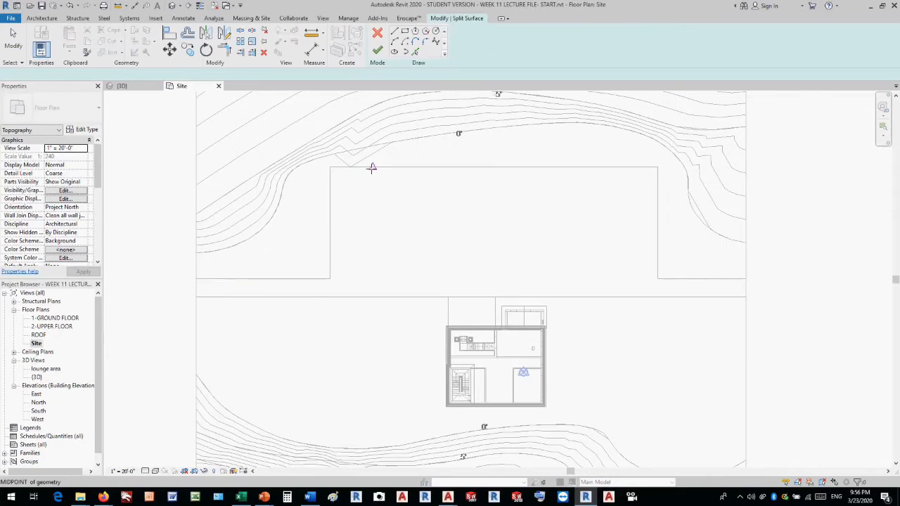
left_click(406, 32)
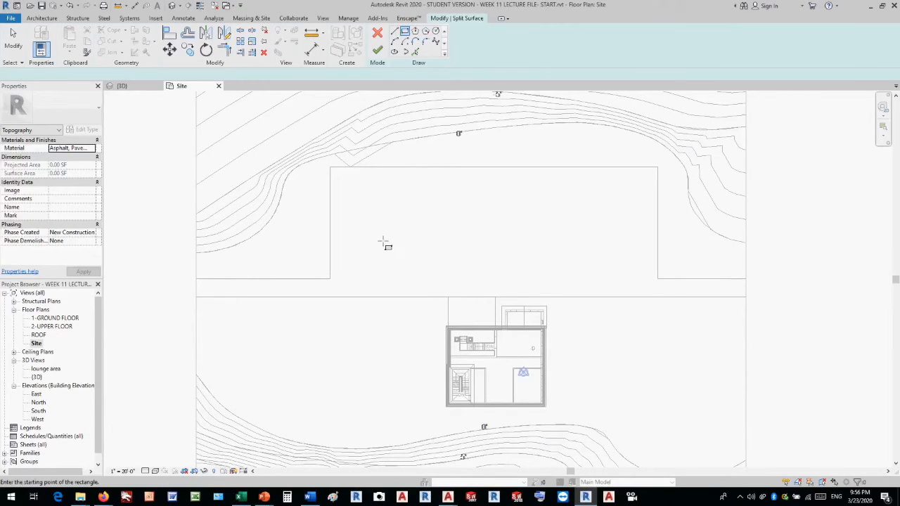
left_click(395, 275)
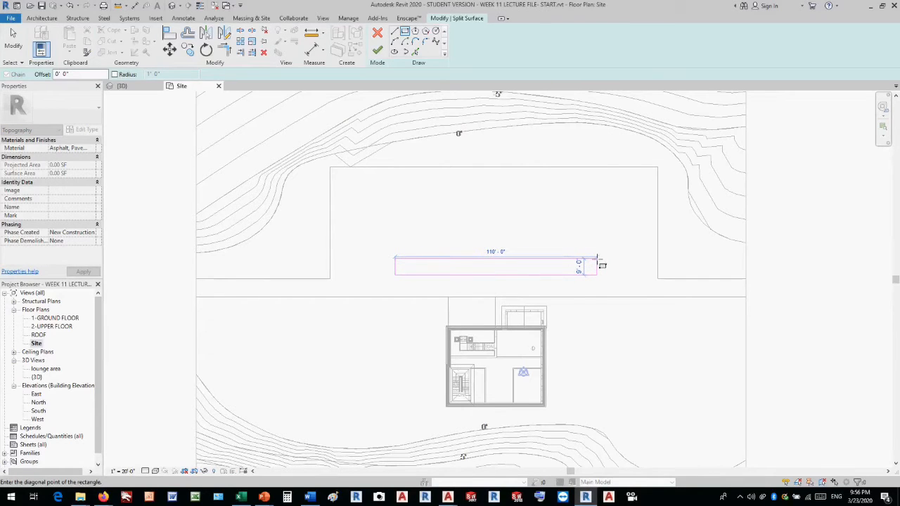
left_click(596, 259)
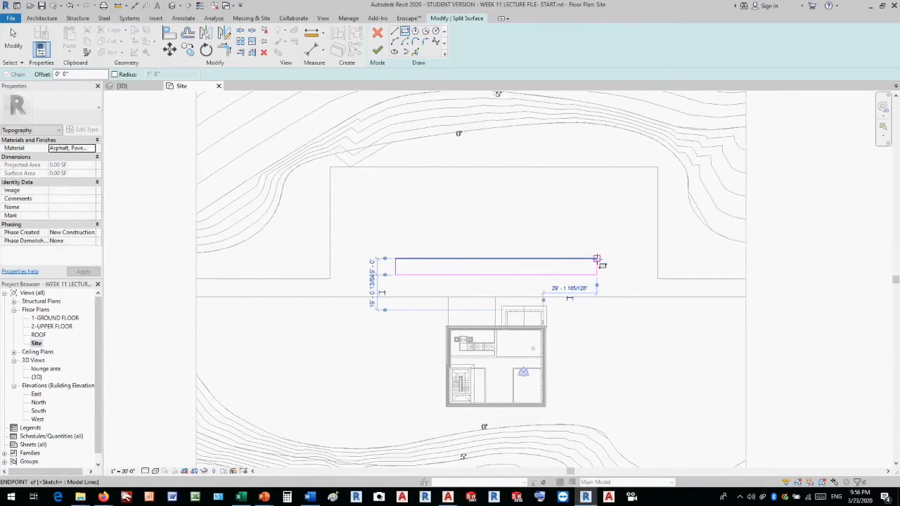
Fillet the four corners of the rectangular split sketch with a 1' radius and finish the split.
left_click(427, 44)
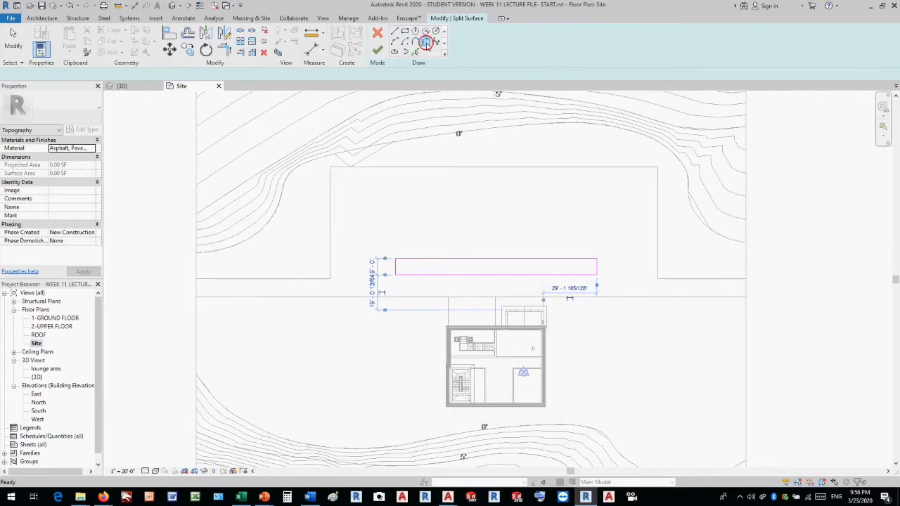
left_click(36, 74)
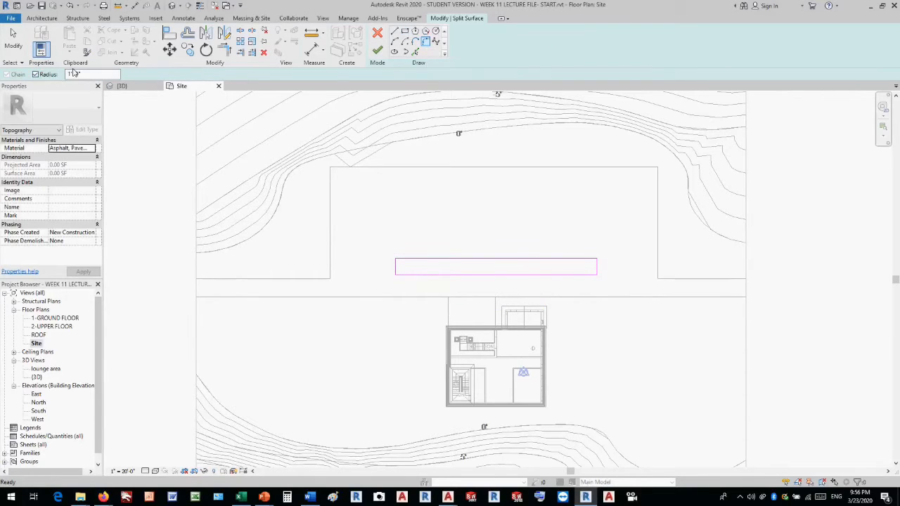
left_click(410, 259)
left_click(396, 265)
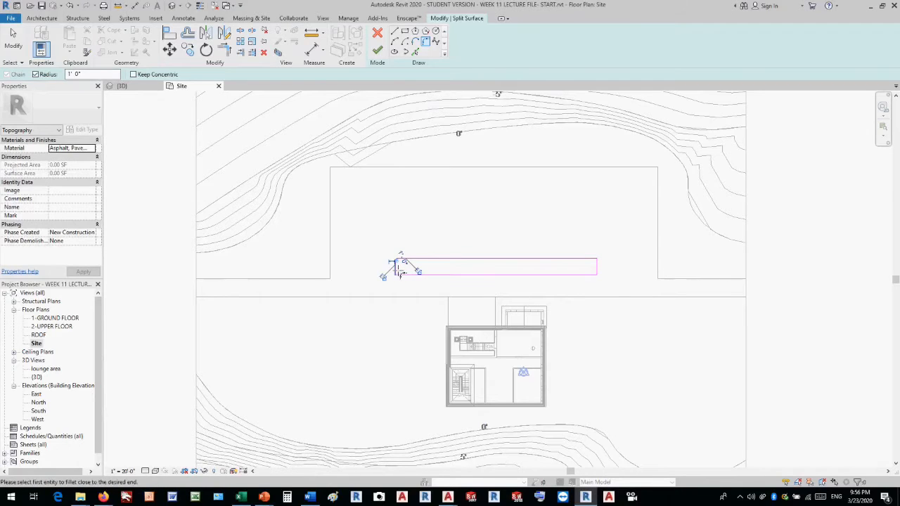
left_click(398, 271)
left_click(402, 274)
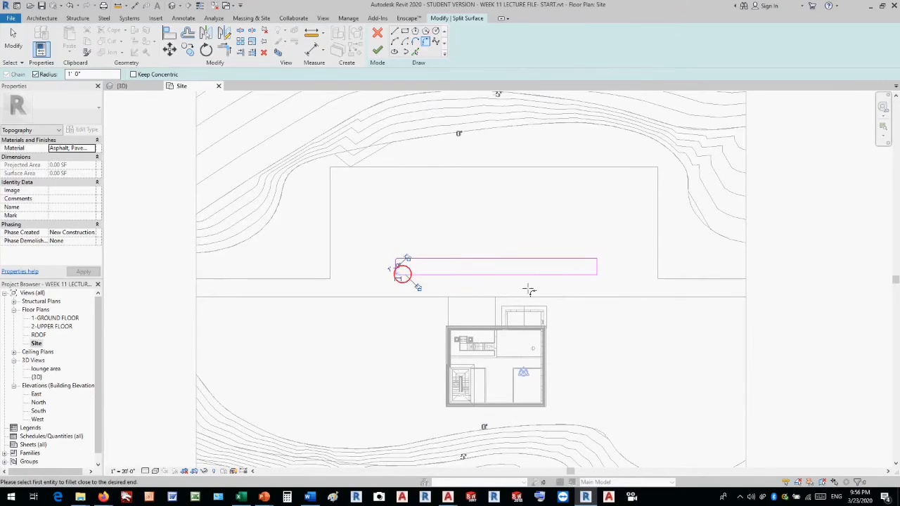
left_click(585, 274)
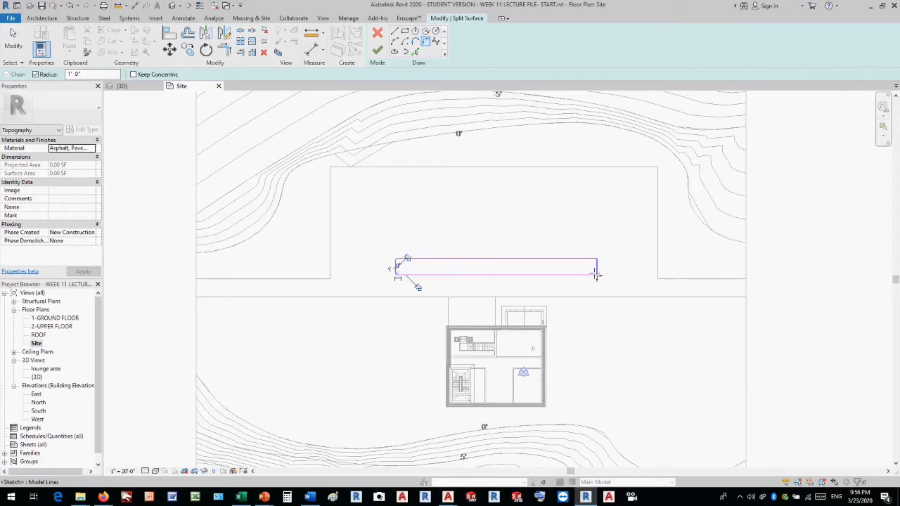
left_click(597, 273)
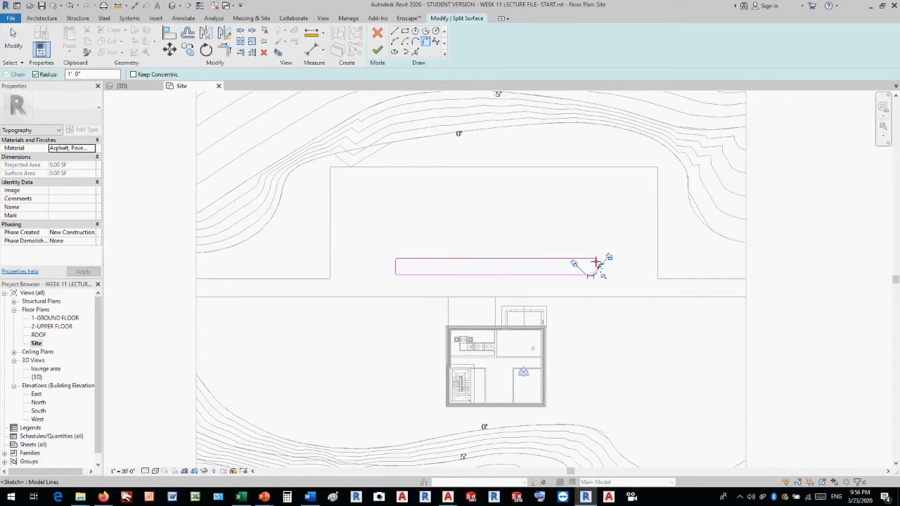
left_click(592, 260)
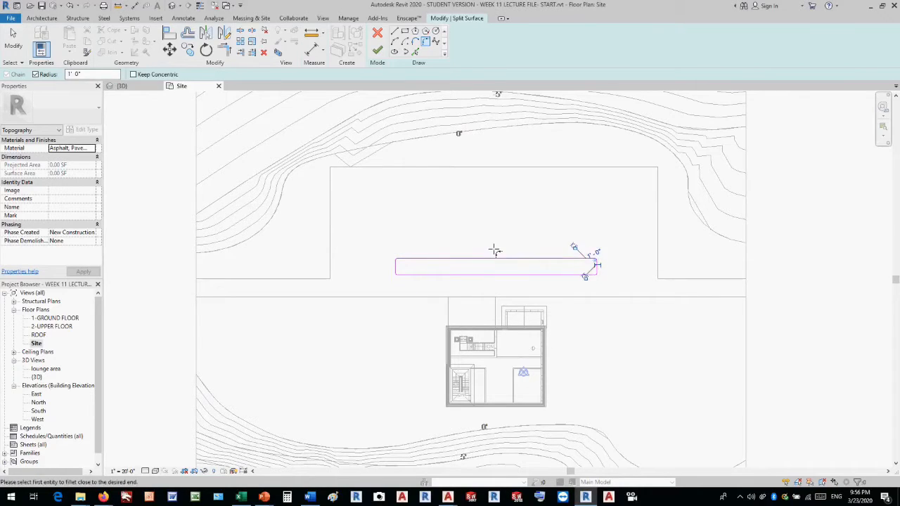
left_click(378, 50)
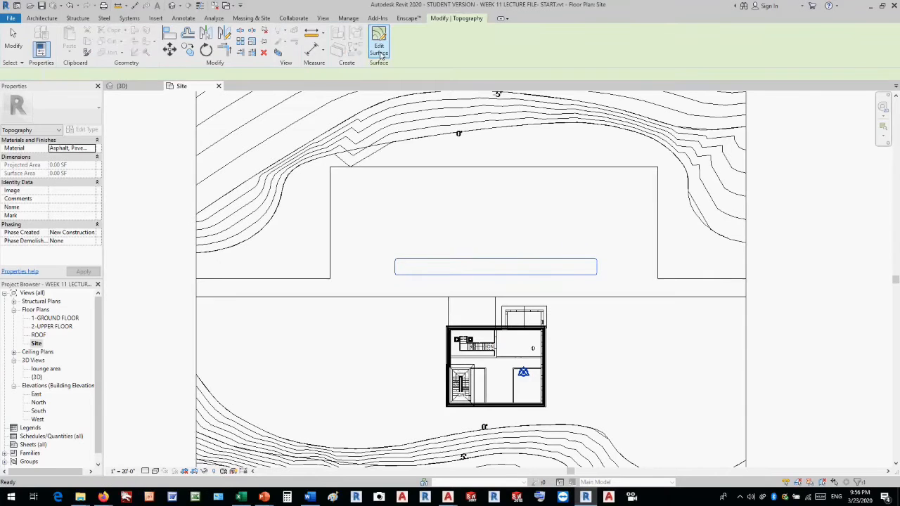
In the 3D view, apply the Concrete, Lightweight material to the long rounded island in the parking lot.
left_click(171, 7)
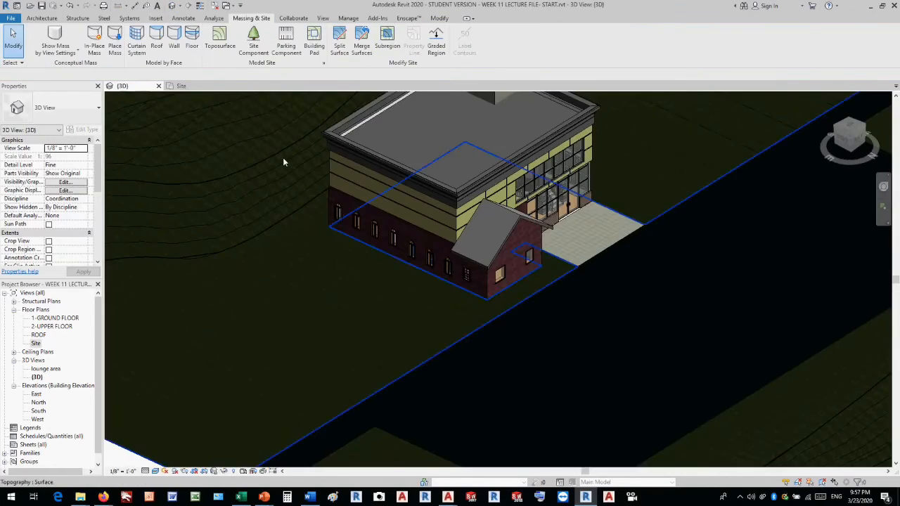
left_click(538, 361)
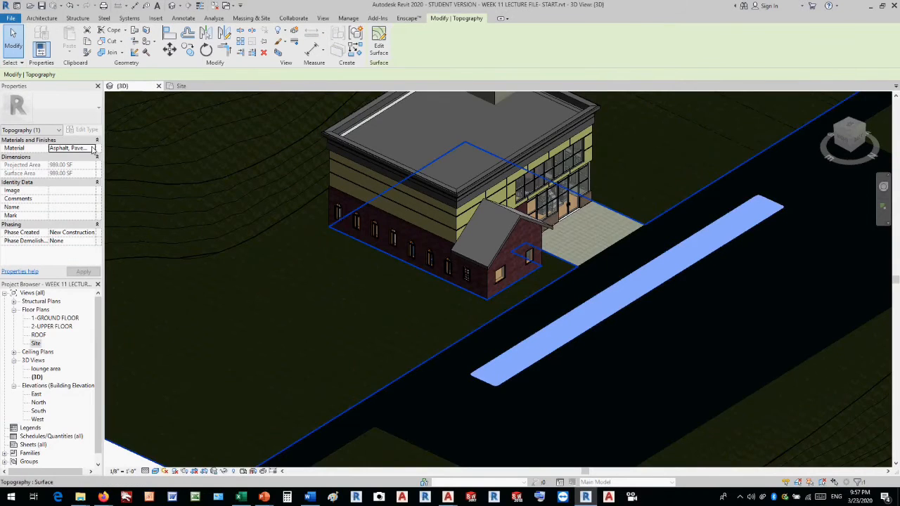
left_click(93, 149)
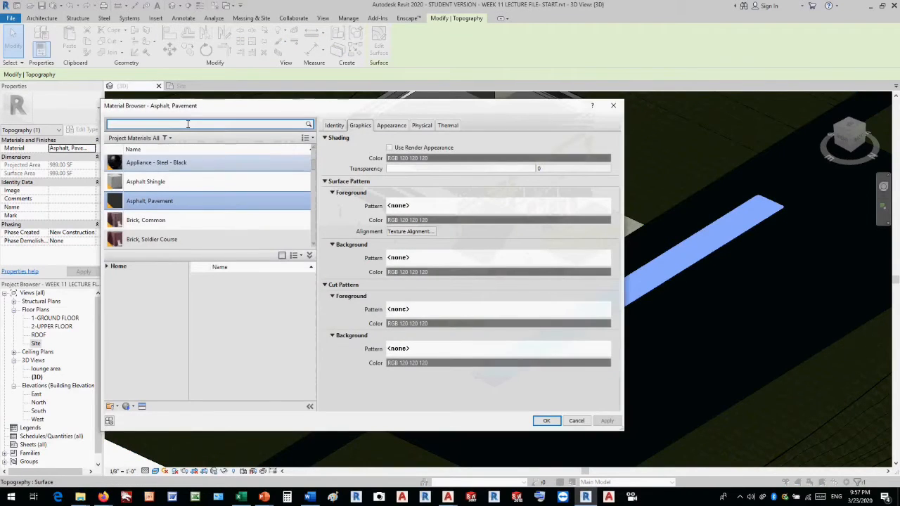
left_click(187, 123)
type("cob")
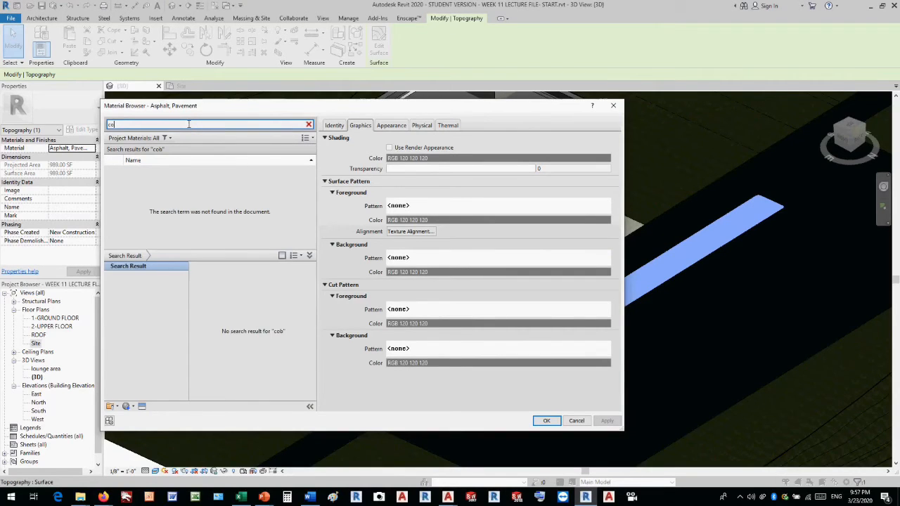
key("BackSpace")
type("n")
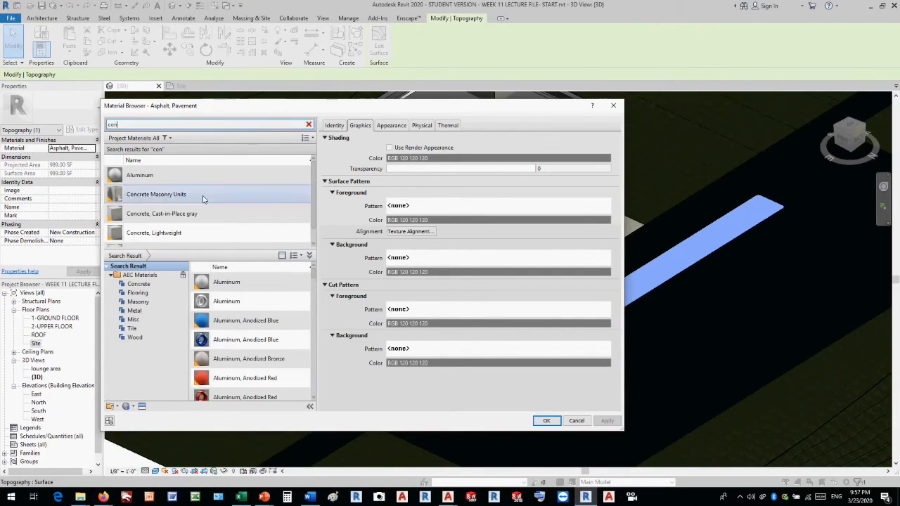
left_click(201, 234)
double_click(201, 236)
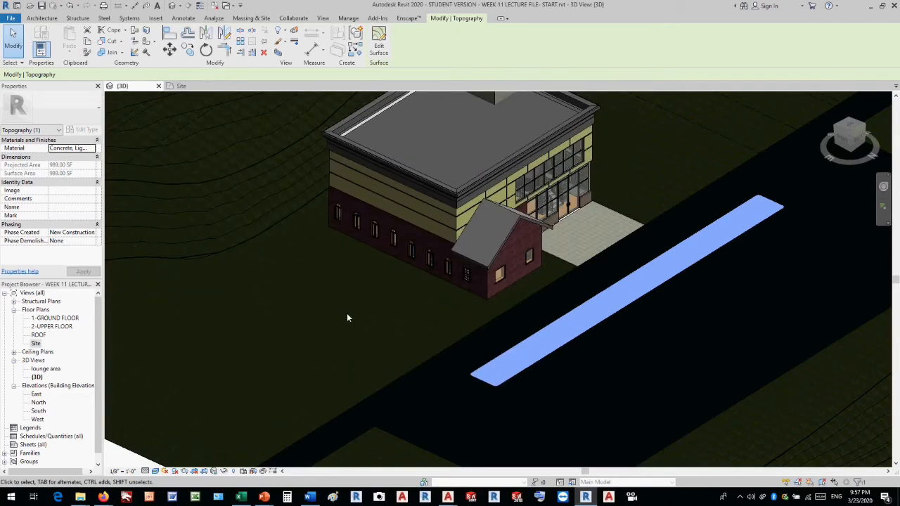
left_click(122, 457)
scroll(493, 228, "down", 3)
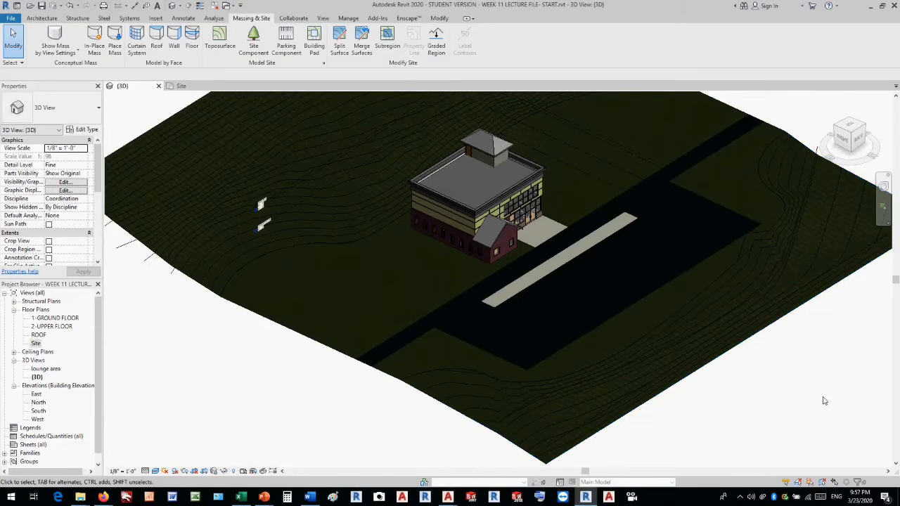
middle_click_drag(839, 385, 634, 379, "shift")
scroll(675, 417, "down", 3)
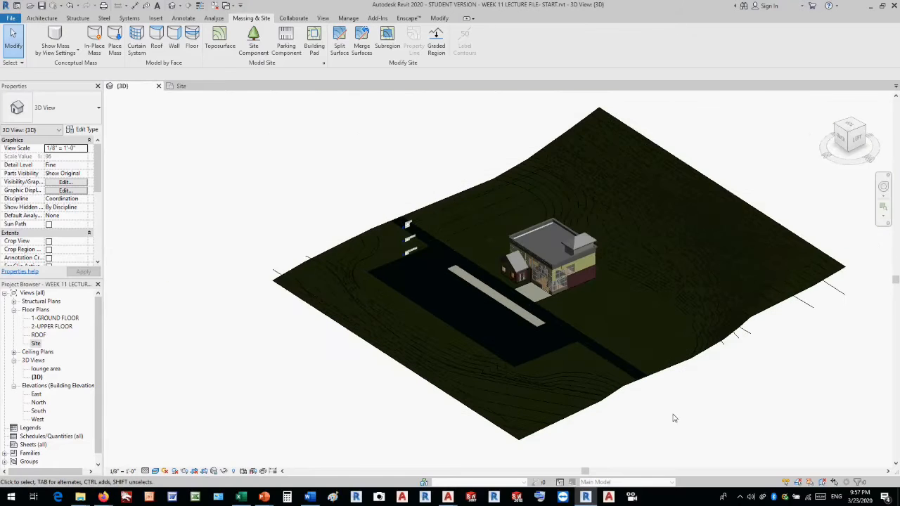
scroll(728, 377, "up", 3)
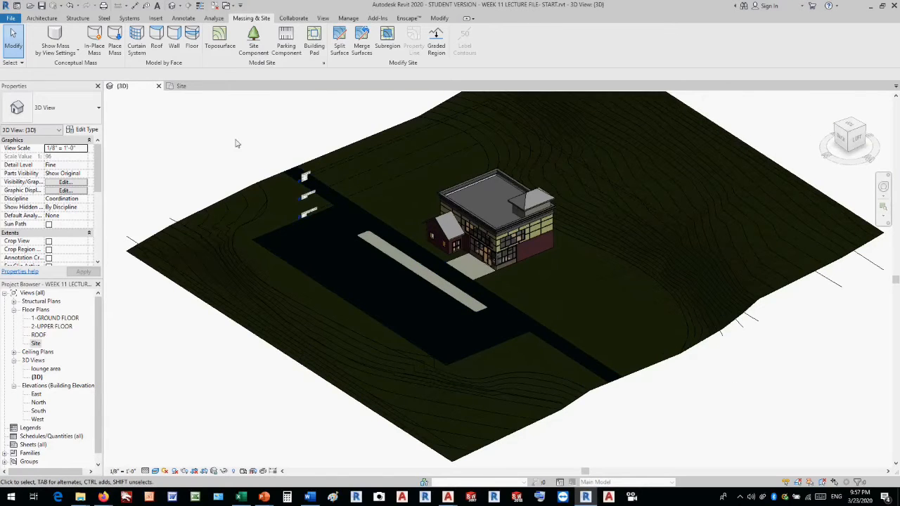
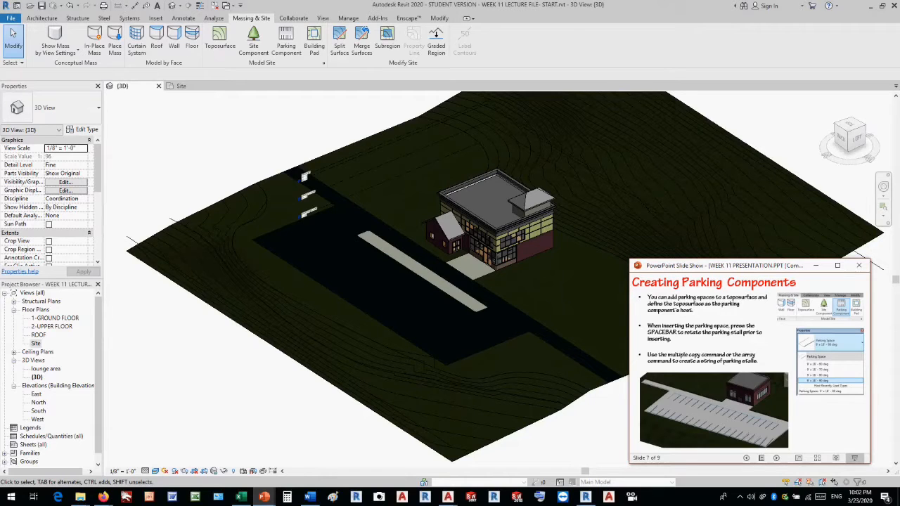
Open the Site floor plan, move the slide window out of the way, and set the visual style to Realistic.
double_click(35, 343)
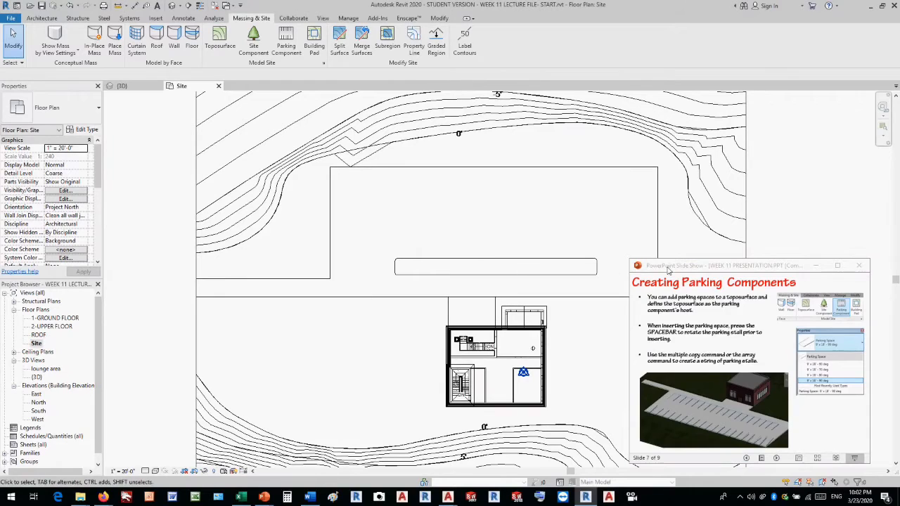
left_click_drag(668, 268, 899, 271)
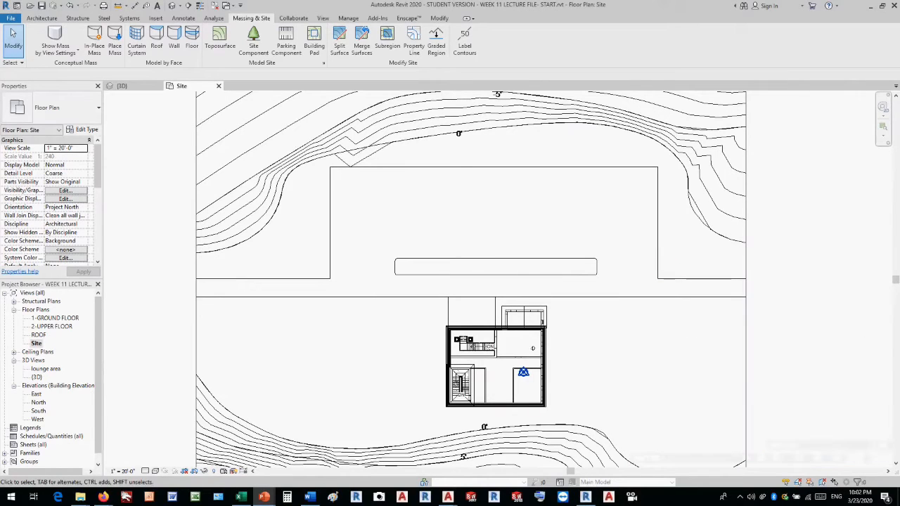
left_click(155, 471)
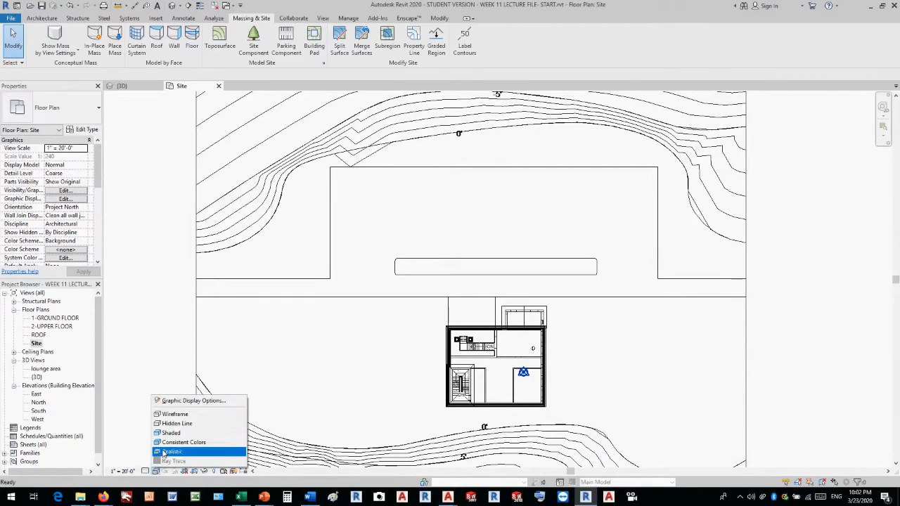
left_click(168, 453)
scroll(460, 216, "up", 1)
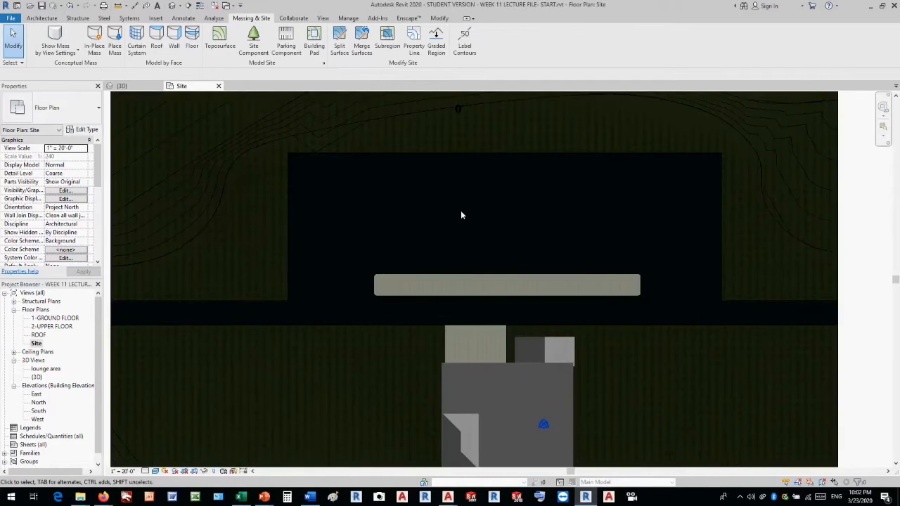
scroll(538, 215, "up", 1)
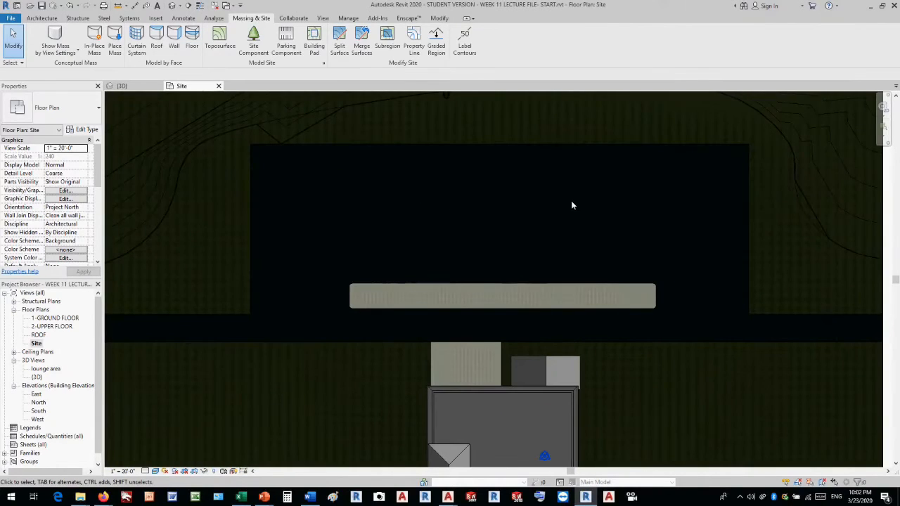
Place a rotated 9' x 18' - 90 deg parking space on the island's parking lot edge, starting where its right rounded corner begins.
left_click(286, 43)
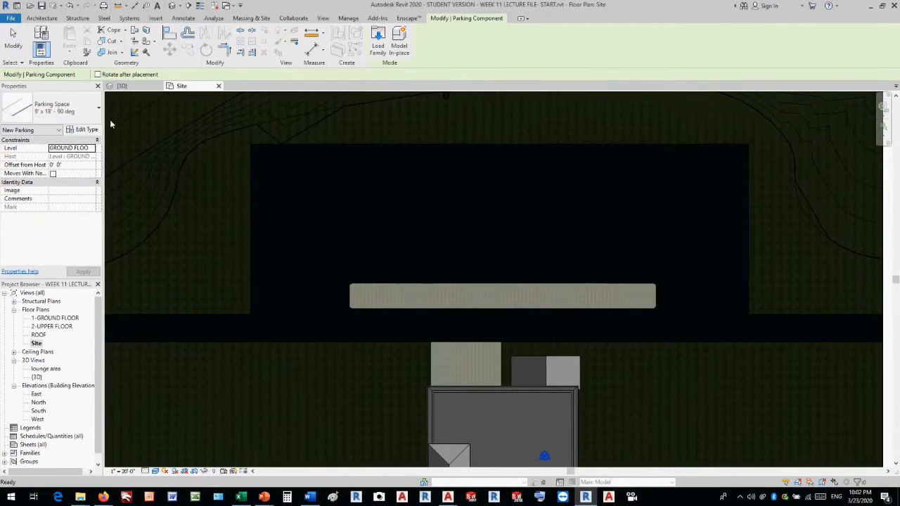
left_click(82, 113)
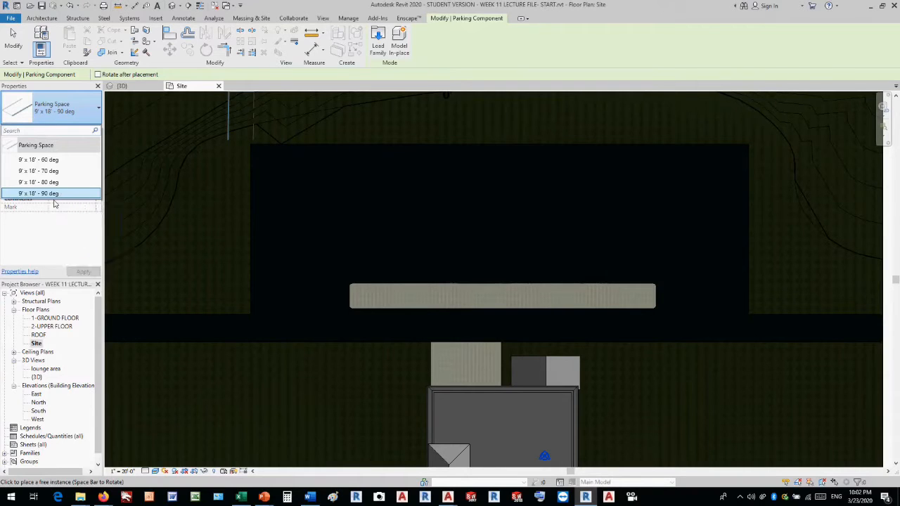
left_click(55, 194)
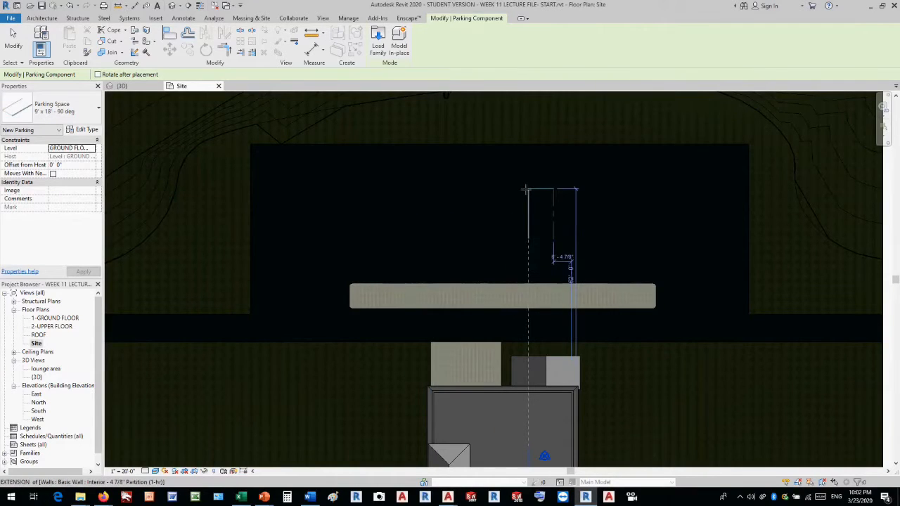
key("space")
key("space")
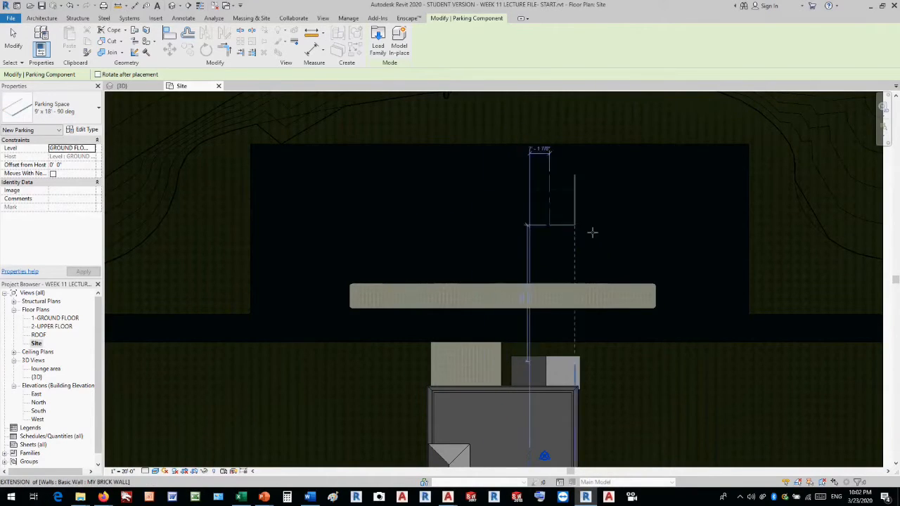
scroll(385, 257, "up", 1)
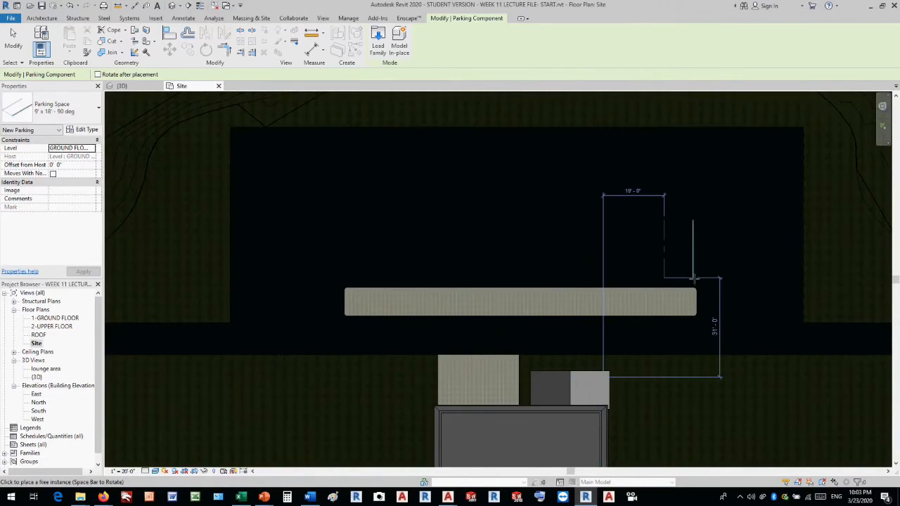
scroll(692, 279, "up", 3)
scroll(694, 279, "up", 1)
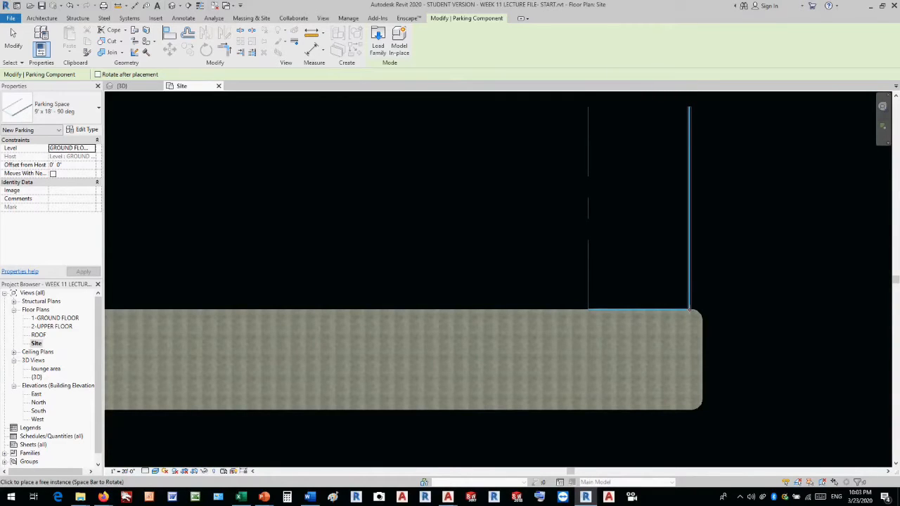
left_click(689, 309)
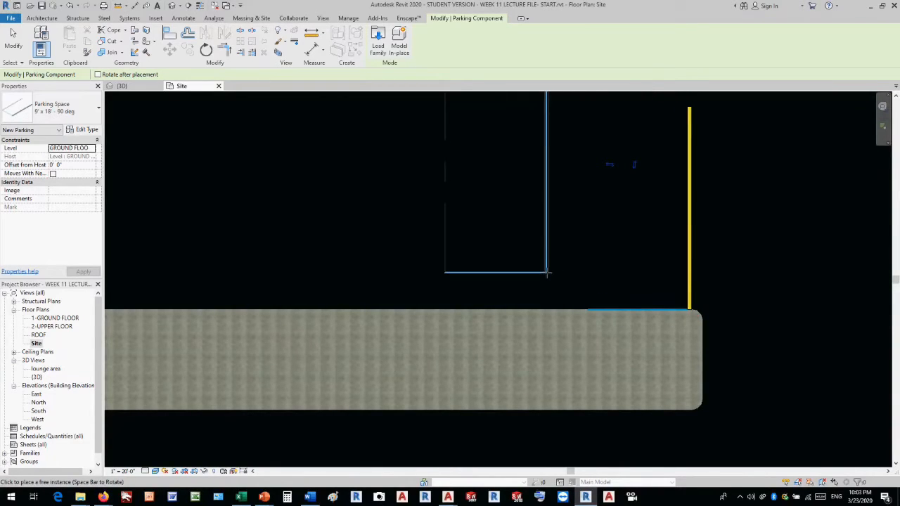
key("Escape")
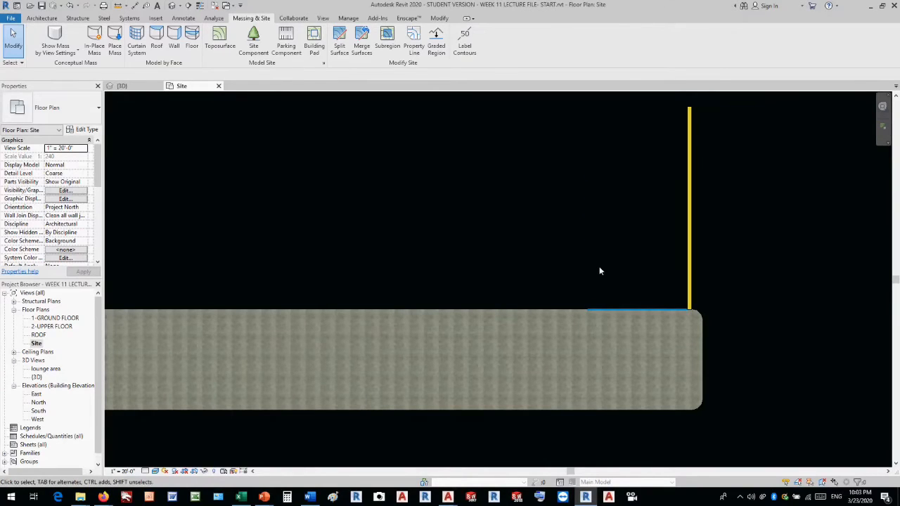
Make 12 multiple copies of the parking space side by side at 9' spacing along the island to its opposite end.
scroll(599, 270, "down", 3)
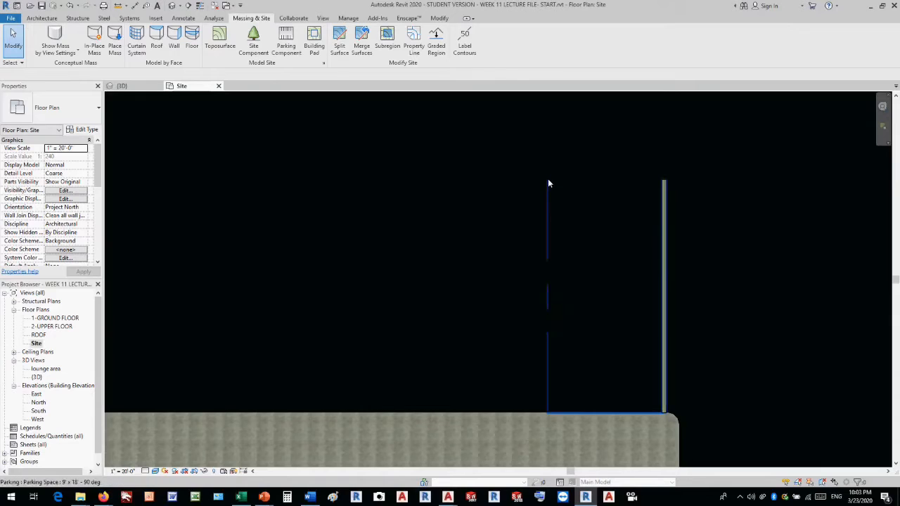
left_click(665, 194)
left_click(185, 49)
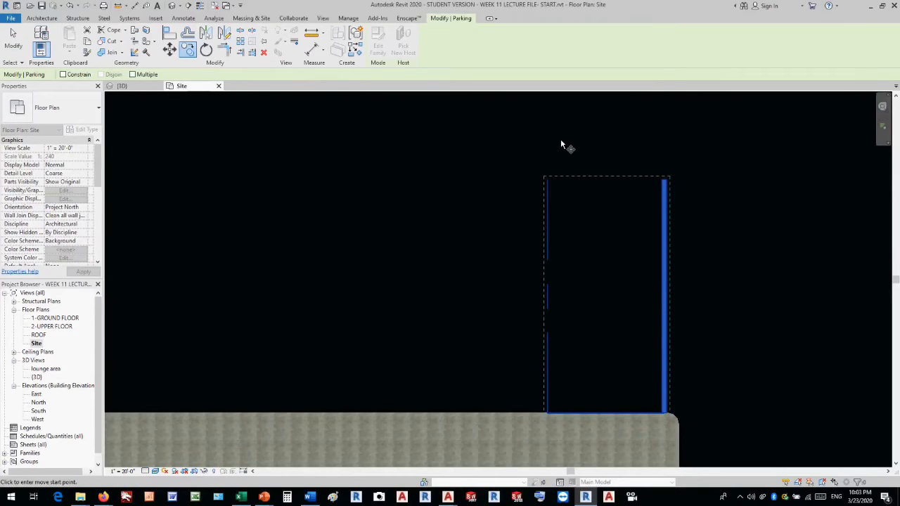
left_click(665, 181)
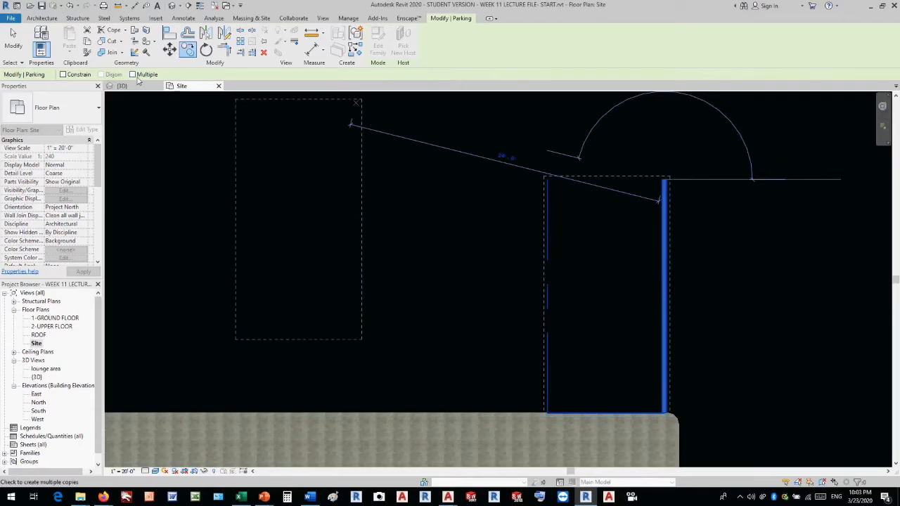
left_click(131, 76)
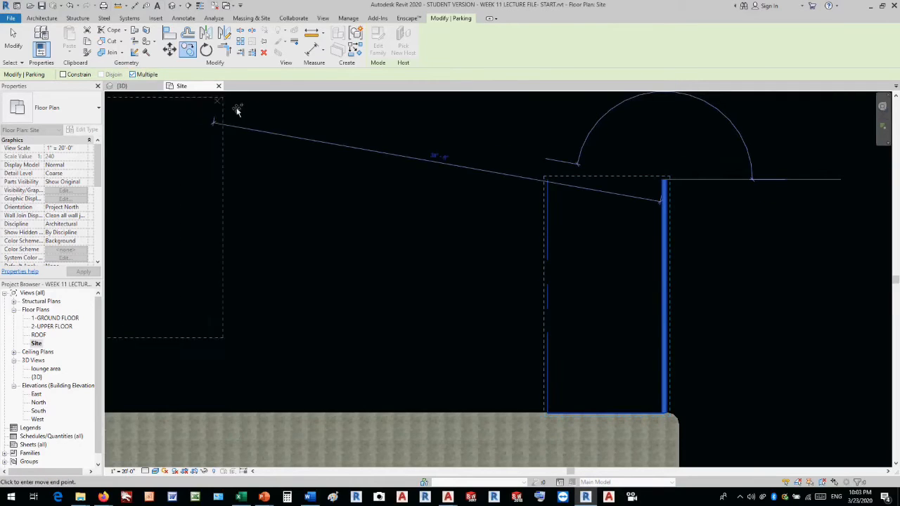
left_click(546, 181)
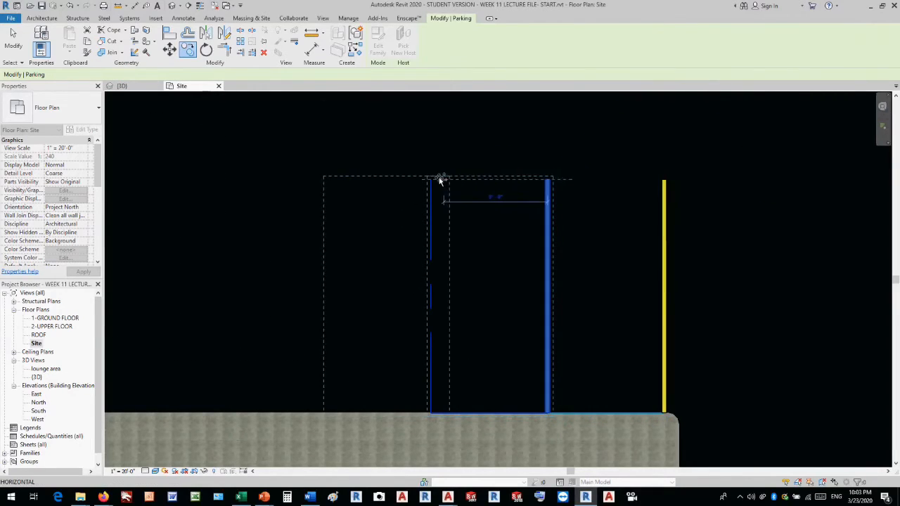
left_click(431, 181)
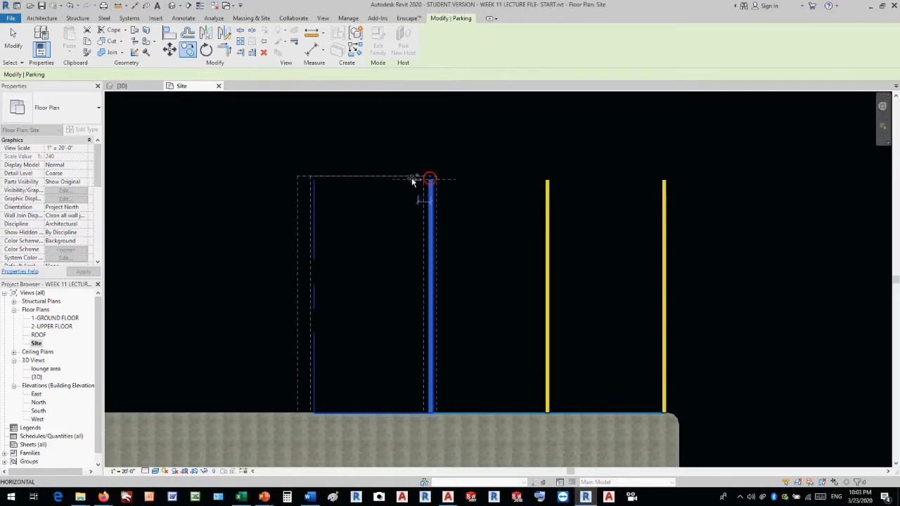
left_click(313, 180)
left_click(198, 180)
scroll(564, 169, "down", 7)
scroll(360, 165, "up", 5)
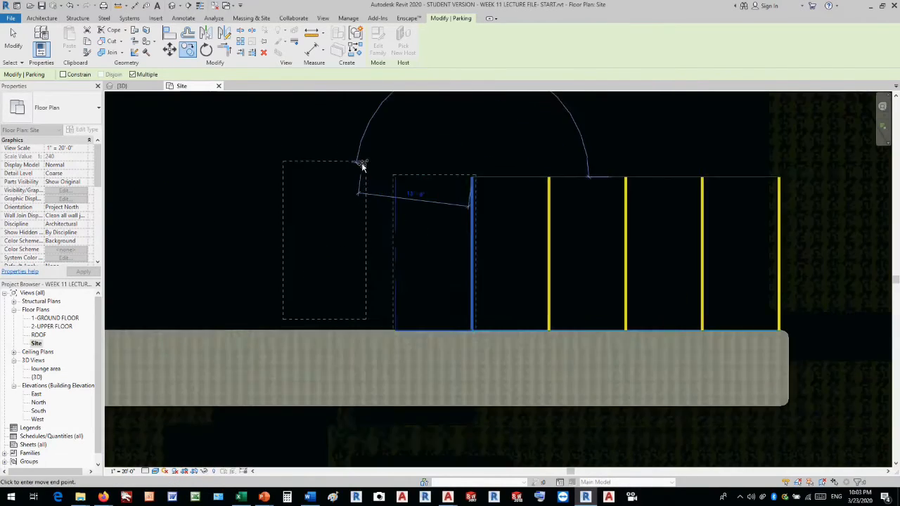
left_click(400, 181)
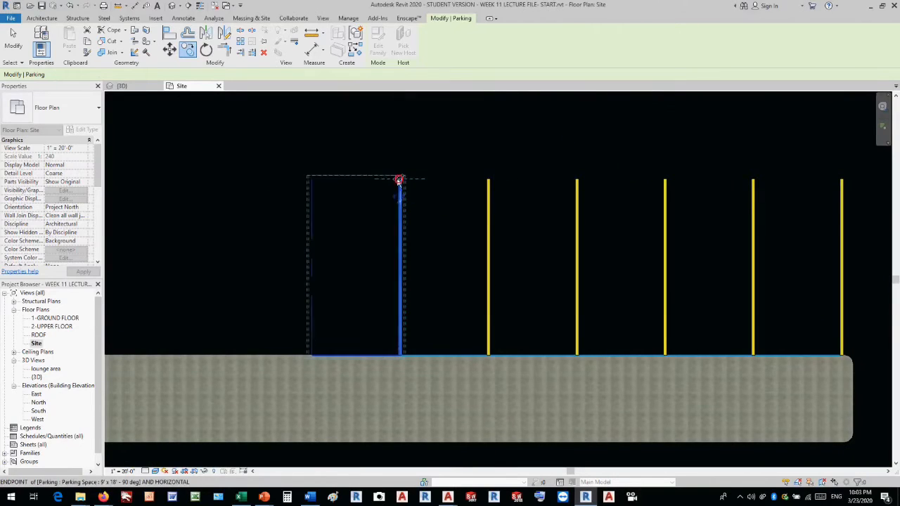
left_click(313, 180)
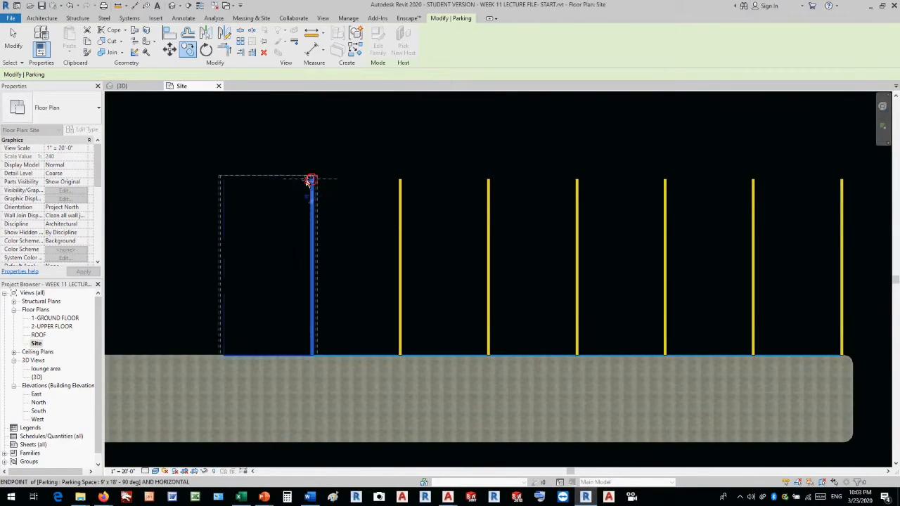
left_click(223, 180)
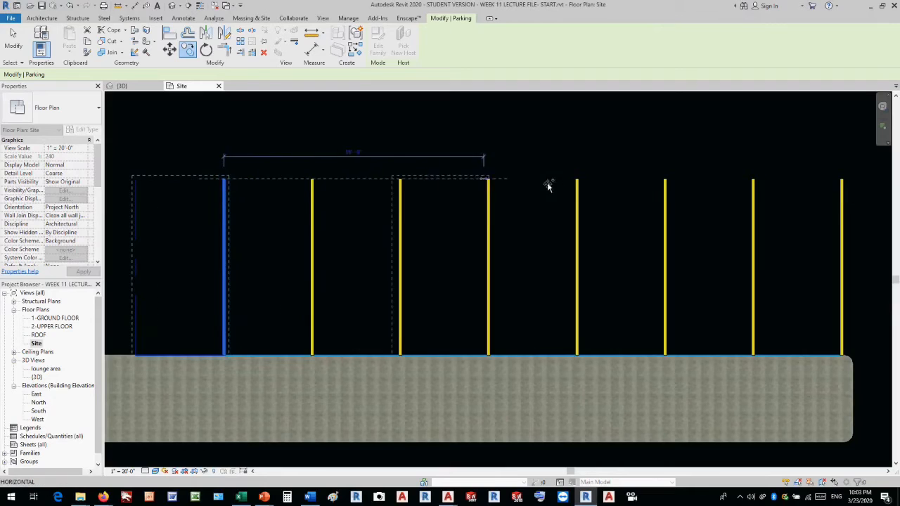
scroll(583, 185, "down", 3)
scroll(424, 185, "up", 3)
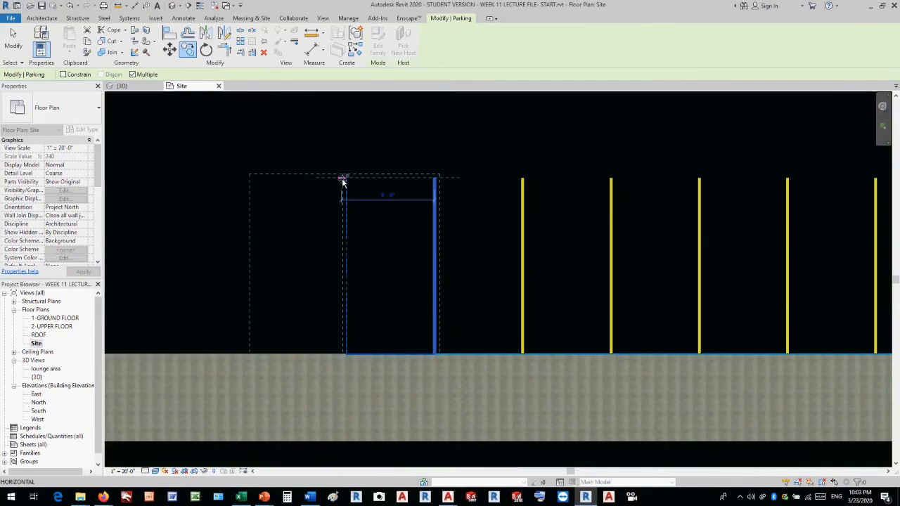
left_click(346, 181)
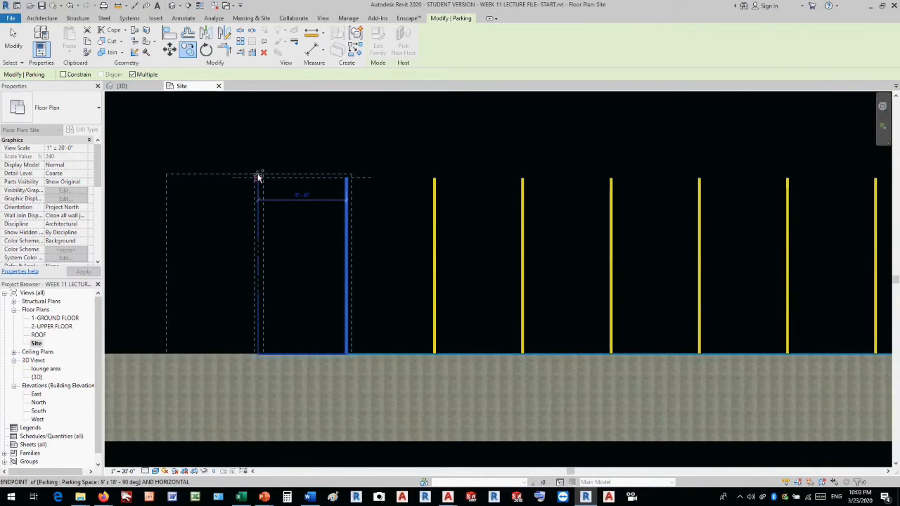
scroll(257, 176, "down", 5)
scroll(273, 175, "up", 3)
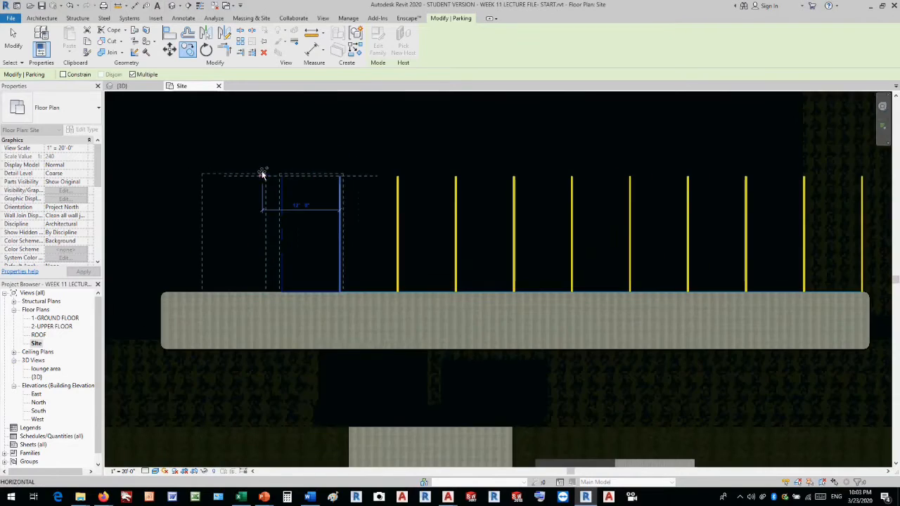
left_click(283, 176)
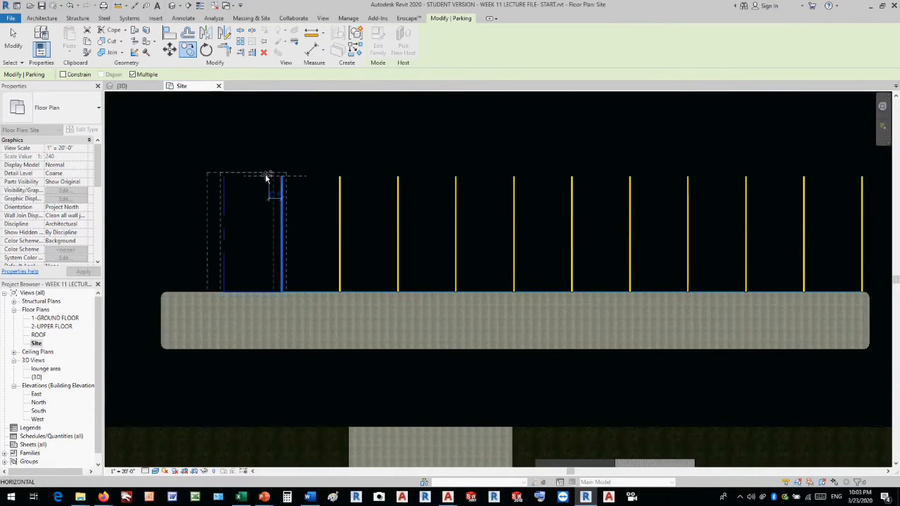
left_click(224, 176)
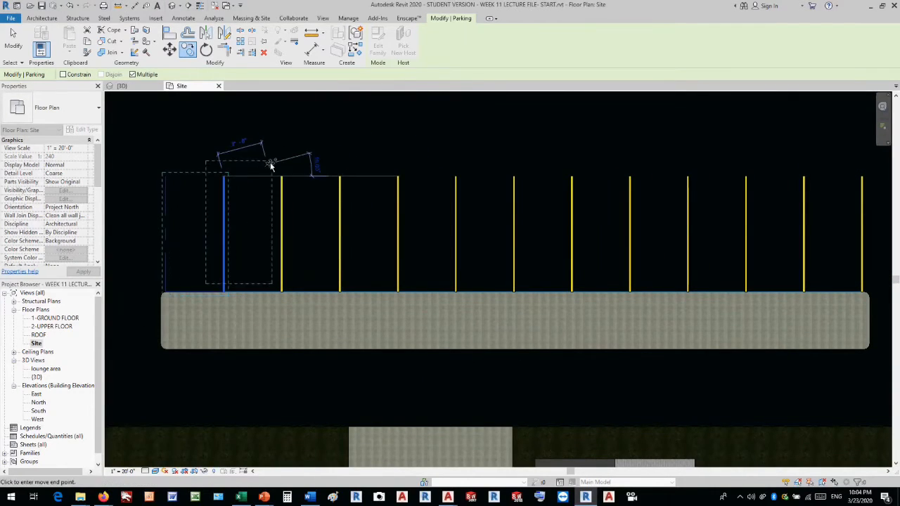
scroll(253, 164, "down", 2)
scroll(173, 176, "up", 4)
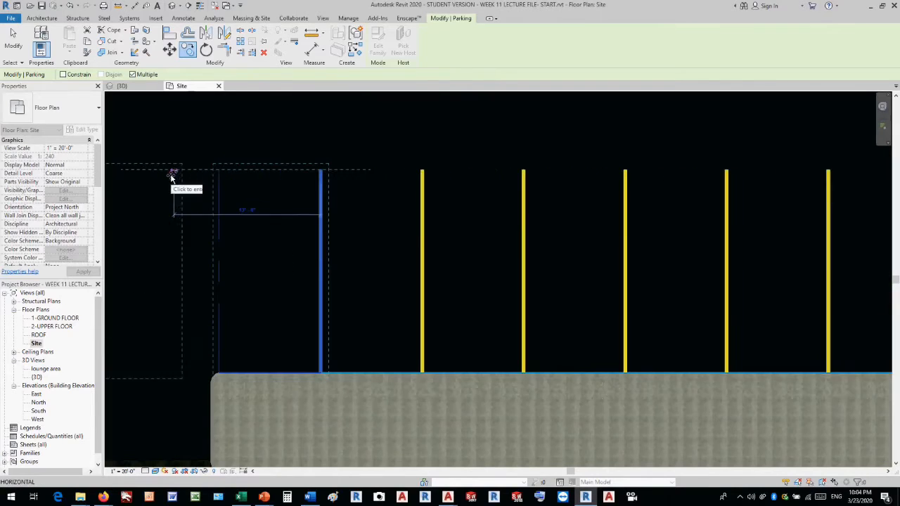
left_click(218, 174)
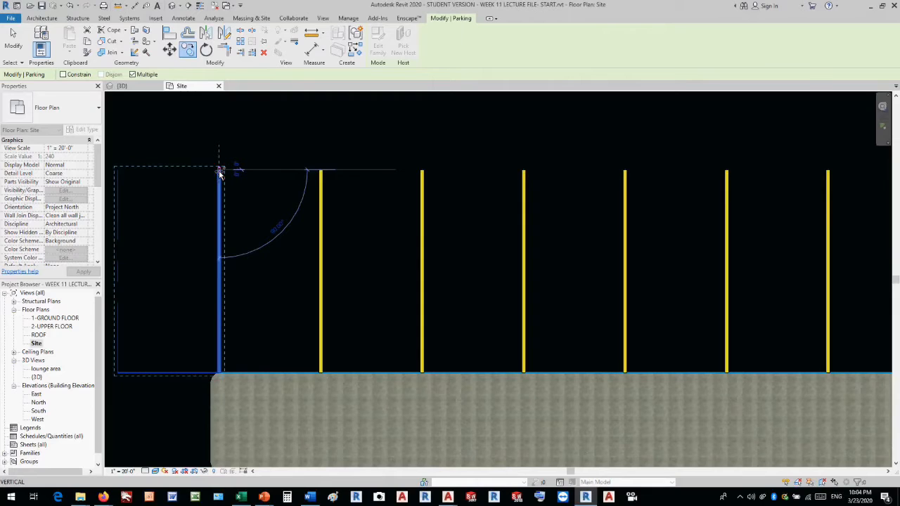
key("Escape")
key("Escape")
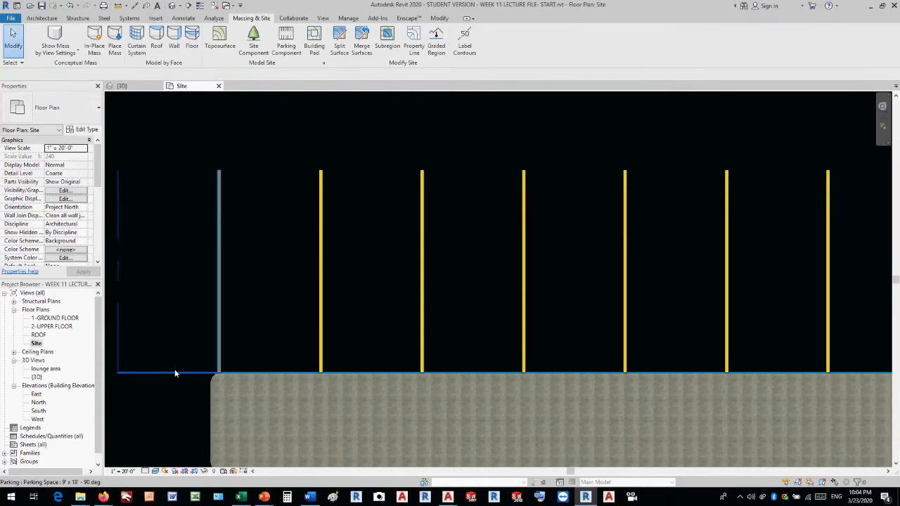
Mirror the last parking space about its yellow stall line, and delete the original that extends past the island.
left_click(175, 373)
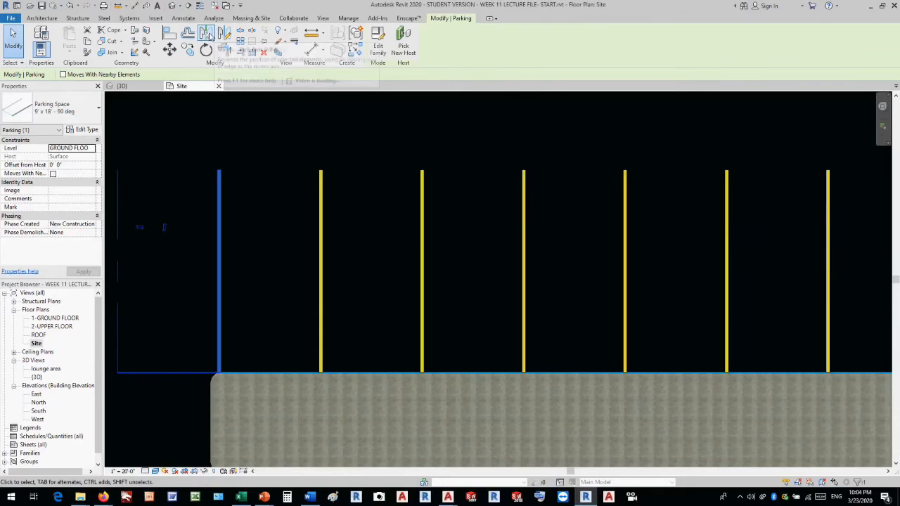
left_click(208, 35)
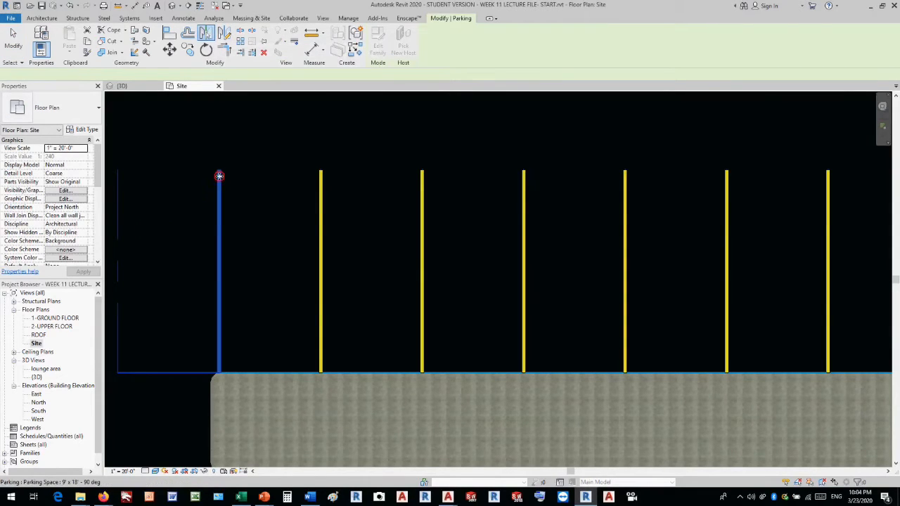
left_click(220, 175)
left_click(218, 139)
left_click(221, 127)
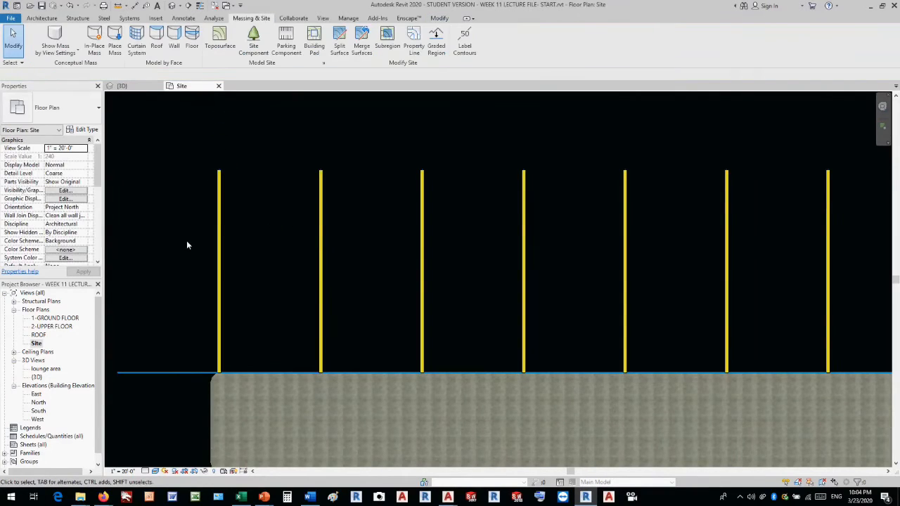
left_click(161, 373)
left_click(161, 370)
Mirror the whole island parking row about a horizontal axis drawn just beyond the open ends of the stalls, keeping the original row.
scroll(256, 269, "down", 4)
scroll(310, 197, "up", 2)
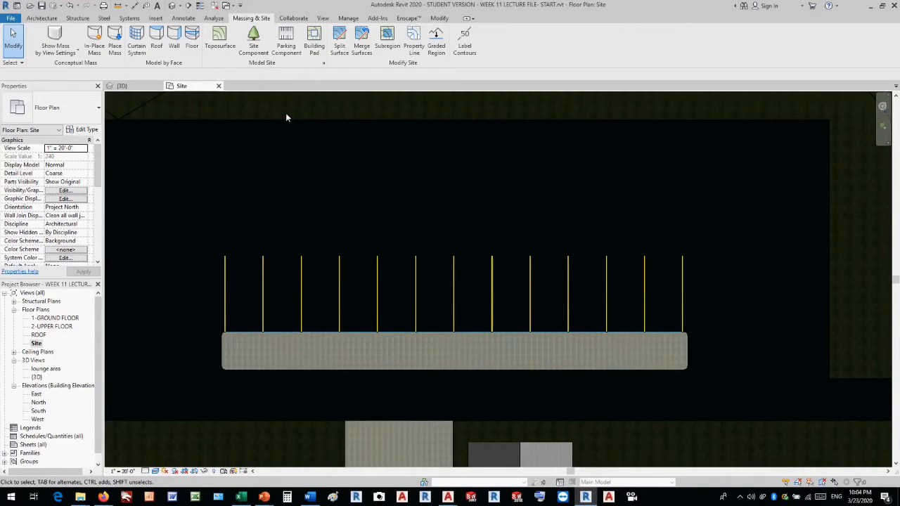
scroll(346, 216, "down", 2)
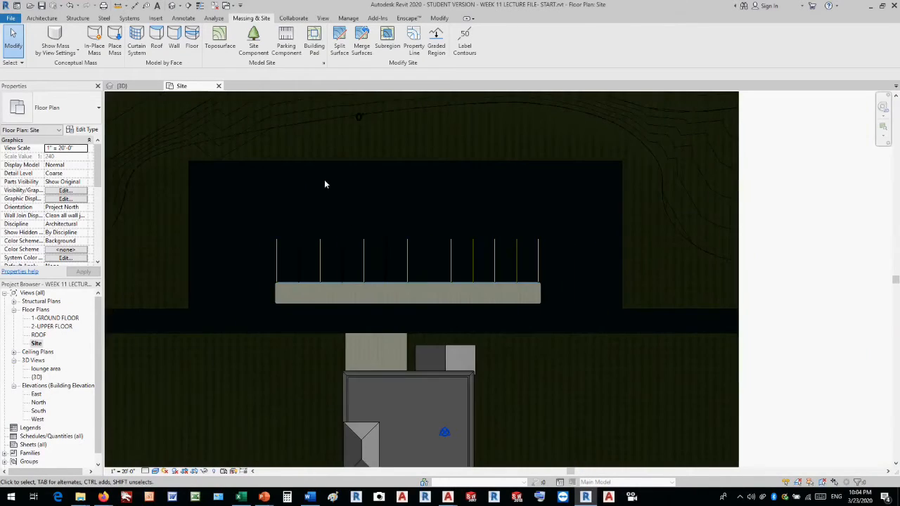
scroll(324, 181, "up", 1)
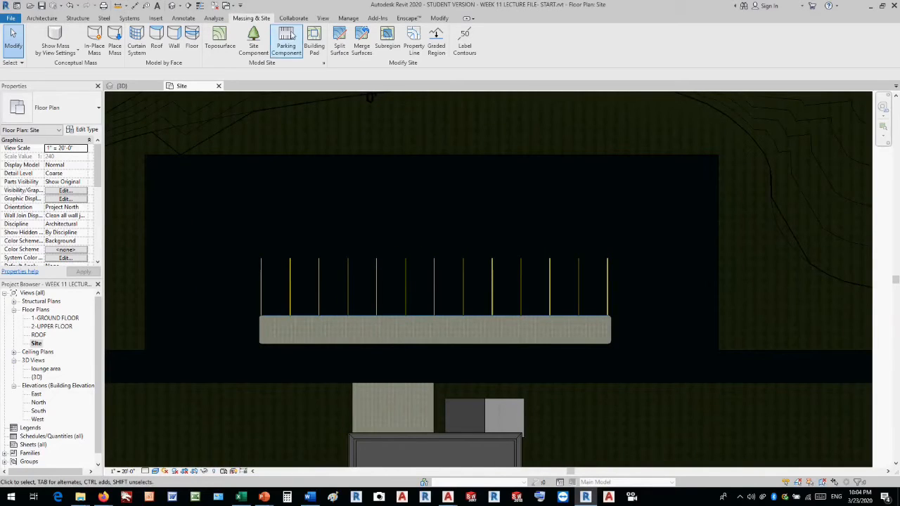
left_click_drag(234, 230, 646, 339)
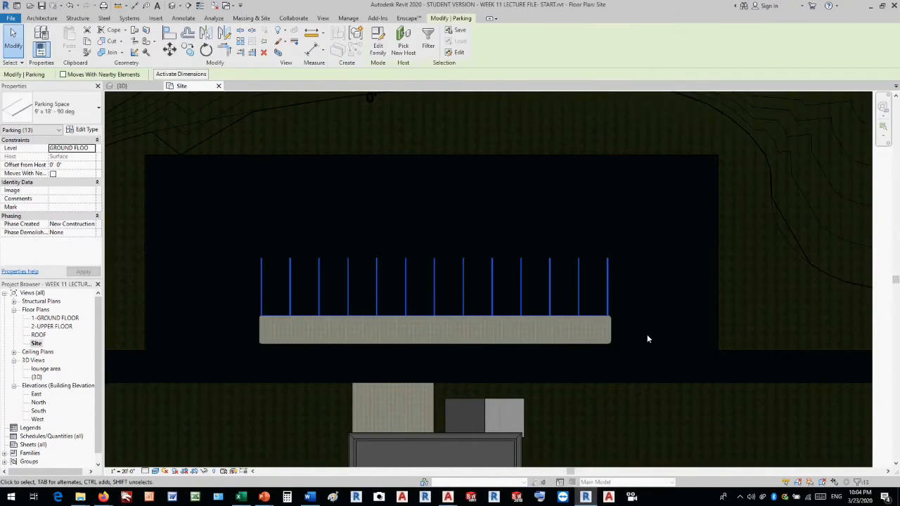
left_click(224, 33)
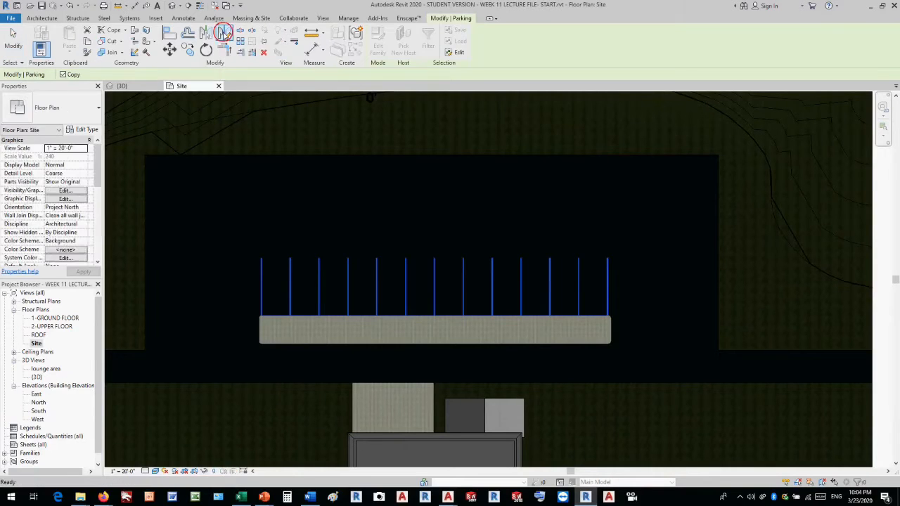
left_click(241, 237)
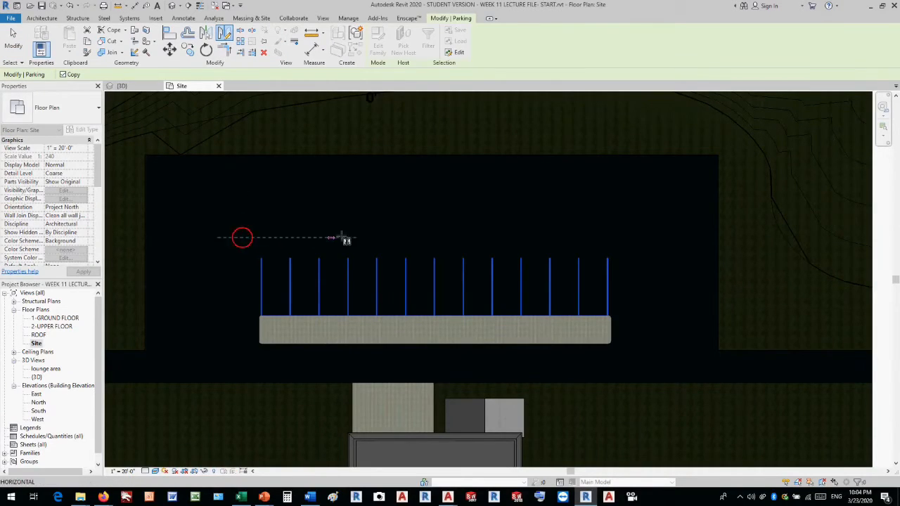
left_click(635, 237)
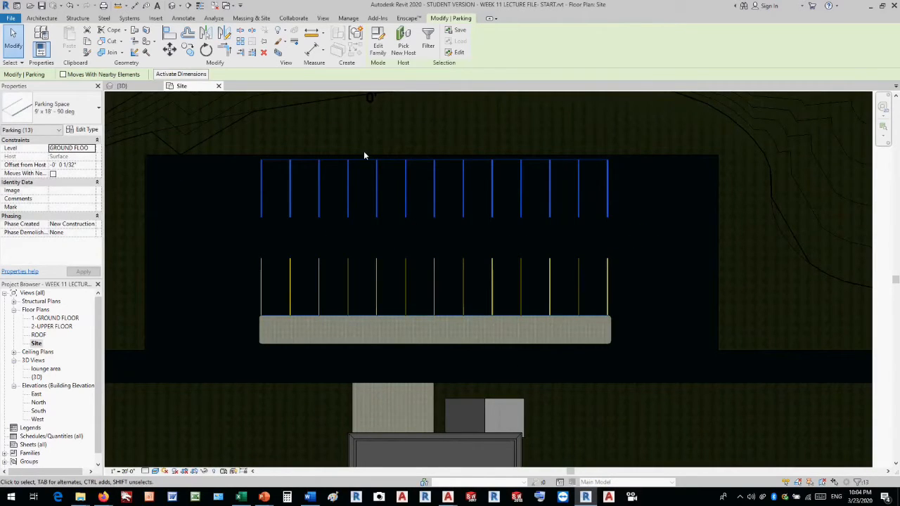
key("Escape")
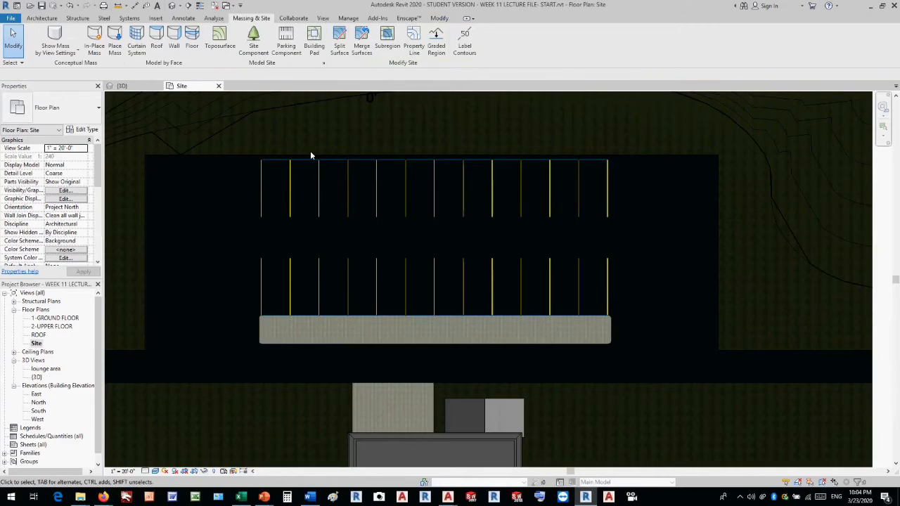
Nudge the mirrored parking row up so it sits against the parking lot's far edge.
left_click_drag(237, 234, 621, 154)
key("Up")
key("Up")
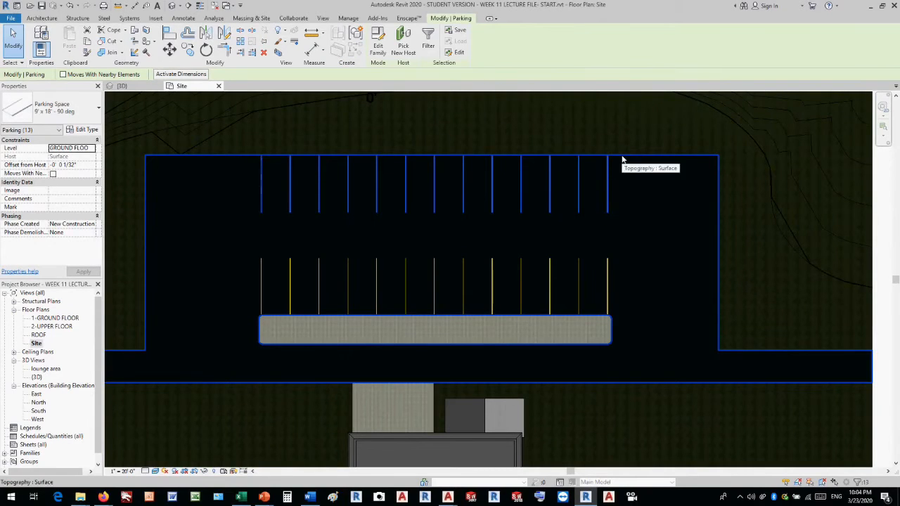
left_click(648, 199)
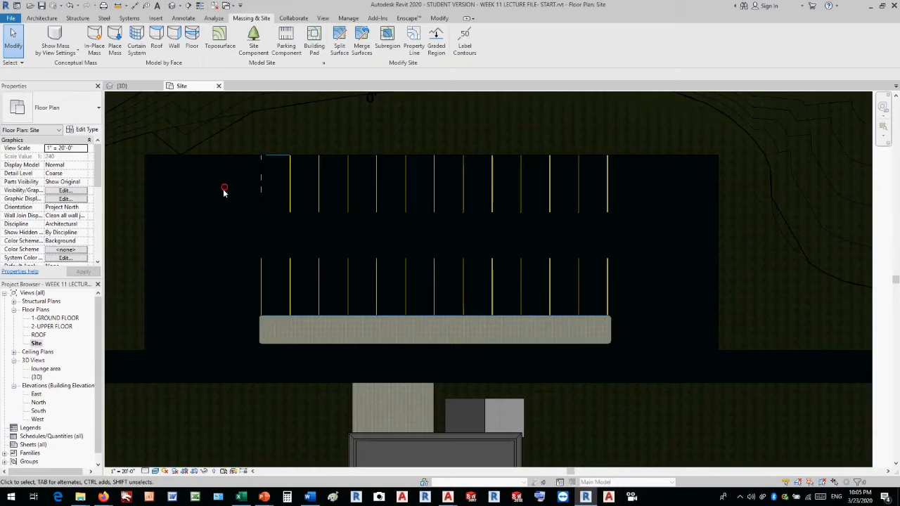
left_click_drag(241, 360, 644, 228)
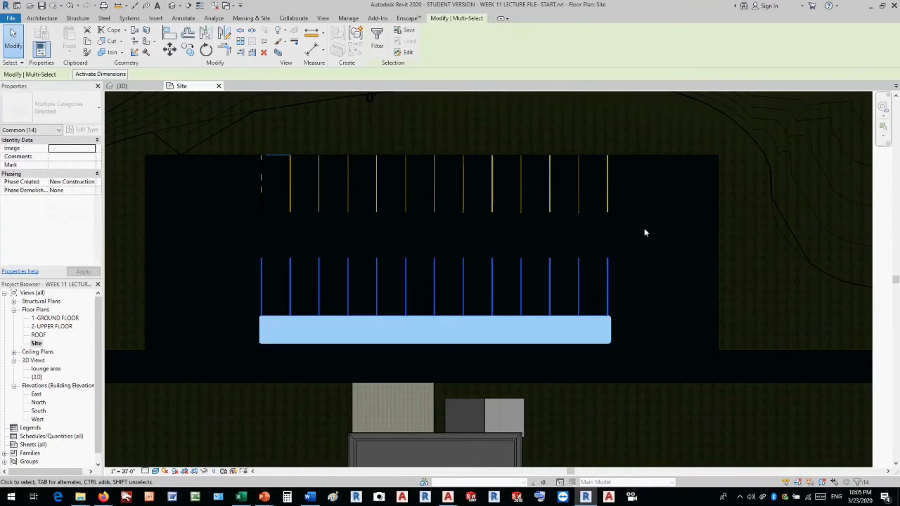
key("Up")
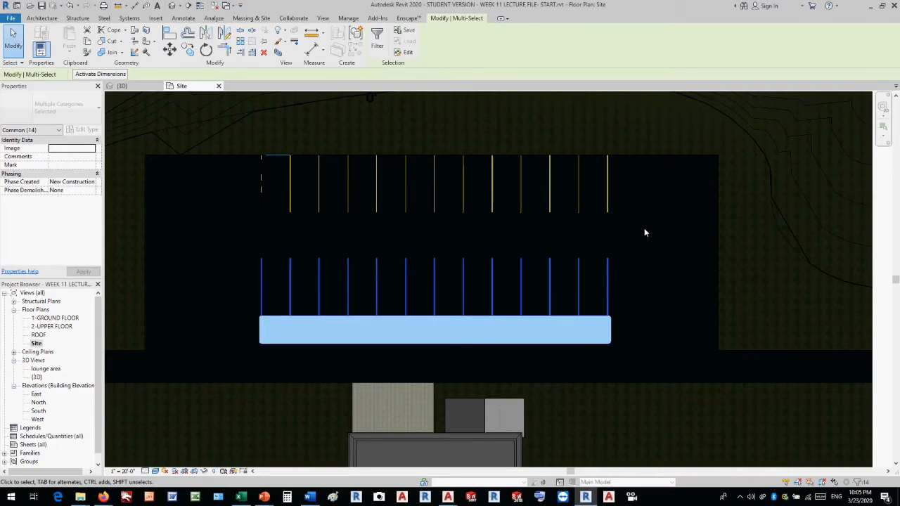
left_click(657, 224)
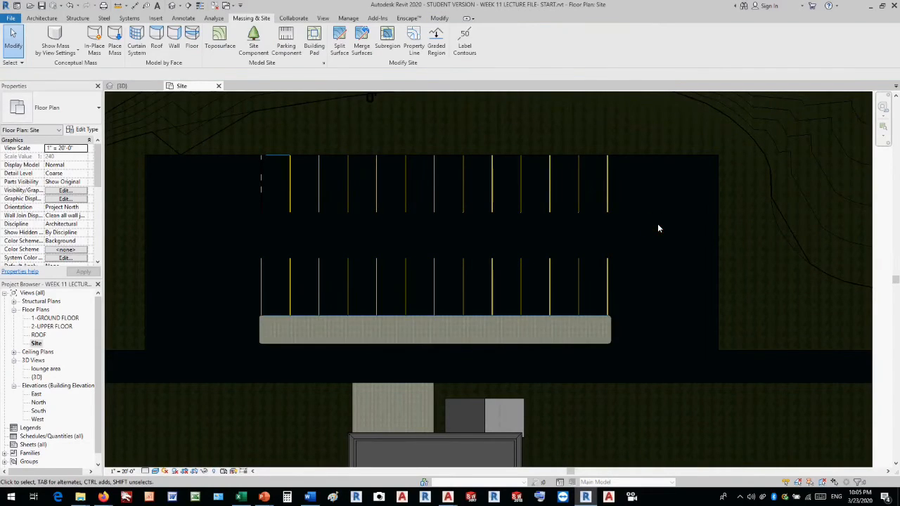
Open the default 3D view and hide the Levels category in it.
scroll(241, 246, "down", 3)
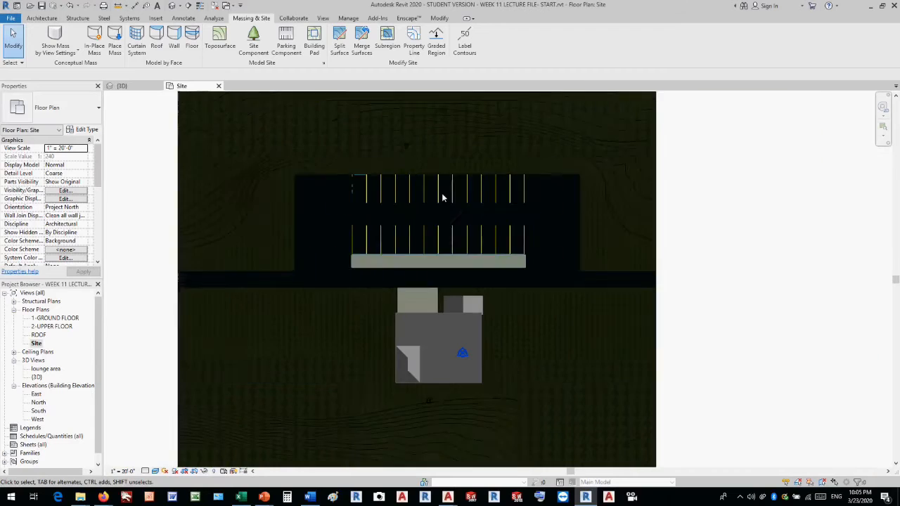
scroll(378, 209, "up", 4)
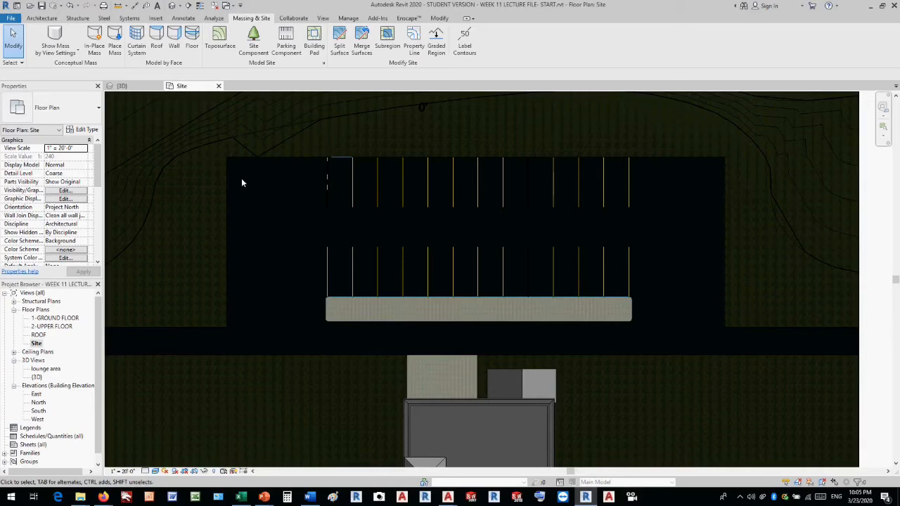
scroll(681, 243, "down", 4)
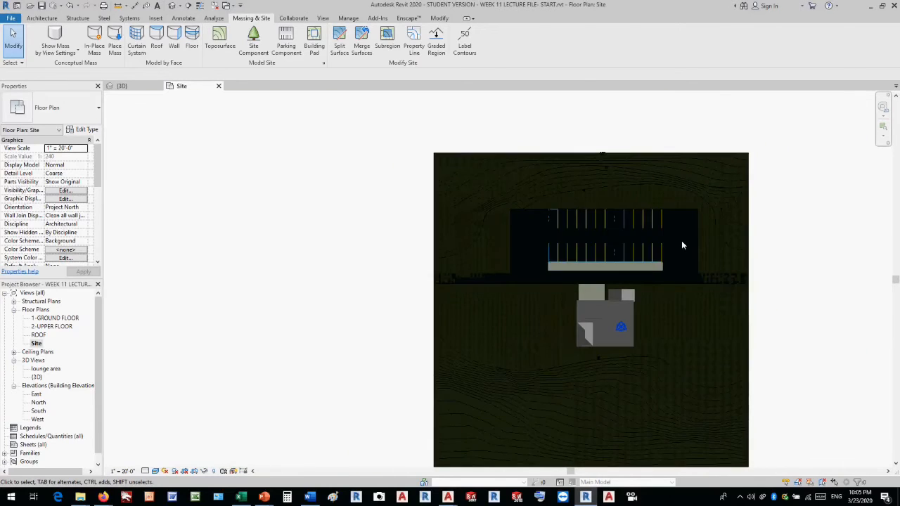
scroll(826, 271, "up", 2)
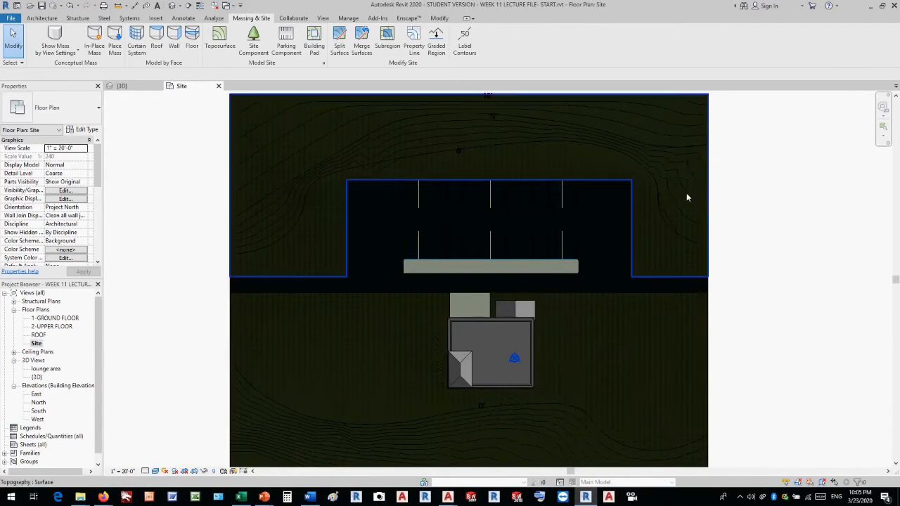
scroll(608, 191, "up", 3)
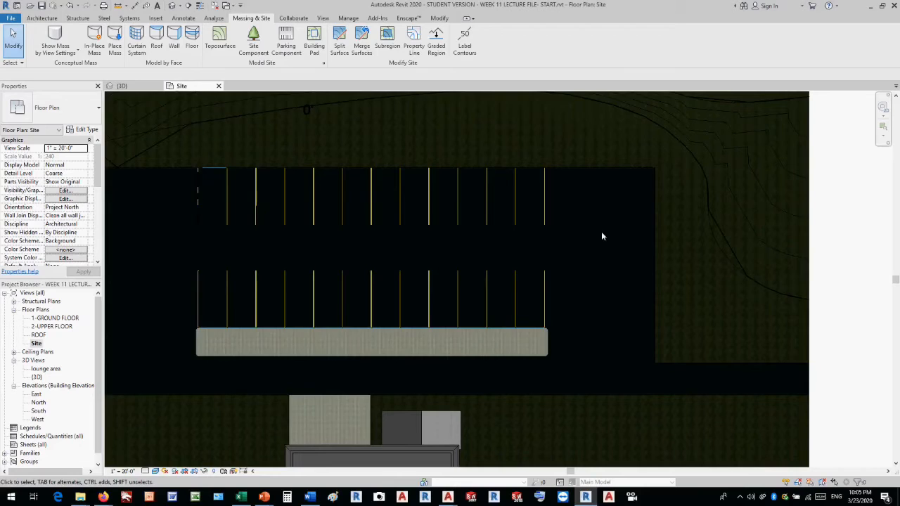
scroll(601, 236, "down", 4)
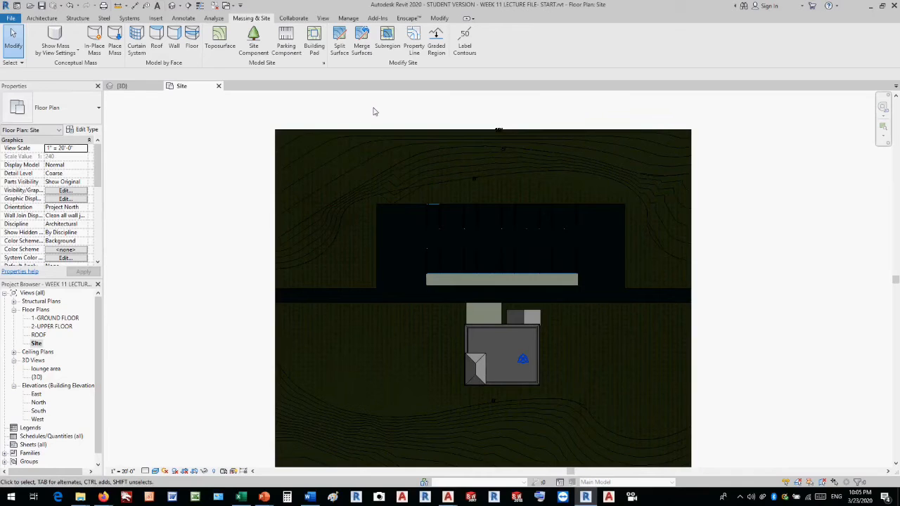
left_click(173, 7)
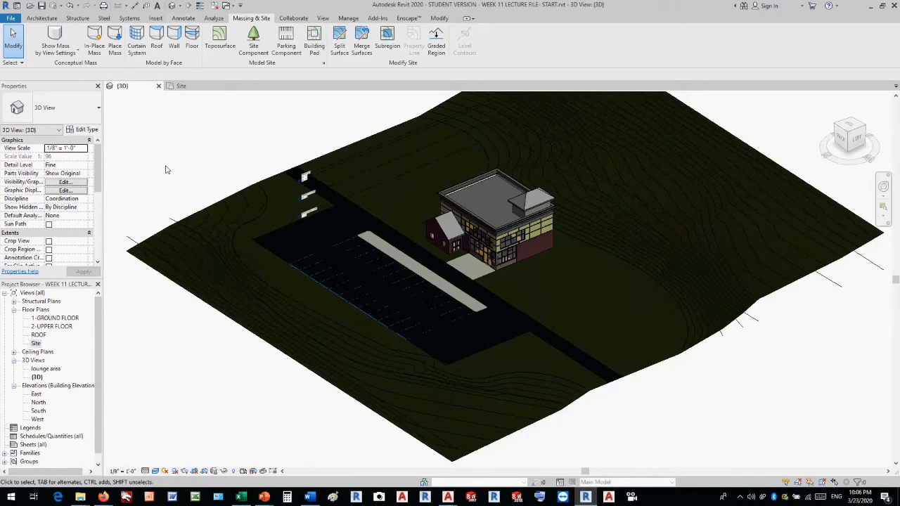
scroll(295, 184, "up", 5)
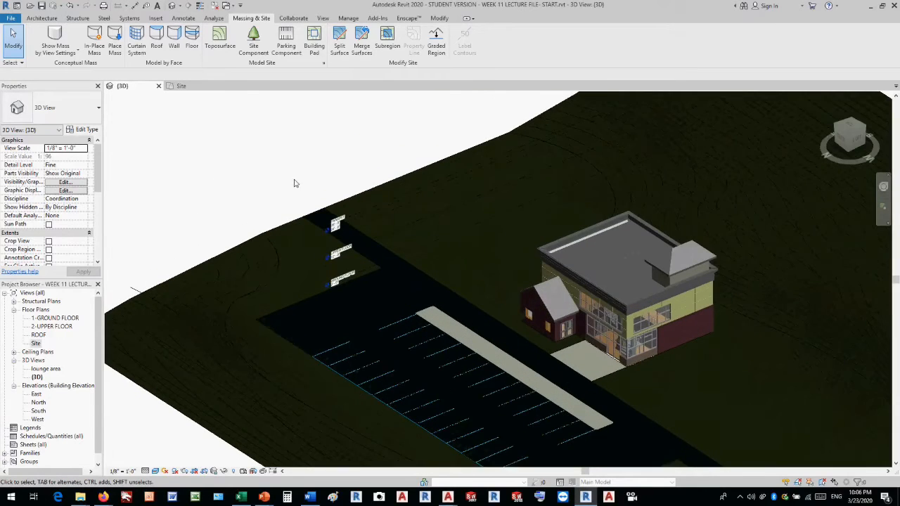
left_click(372, 208)
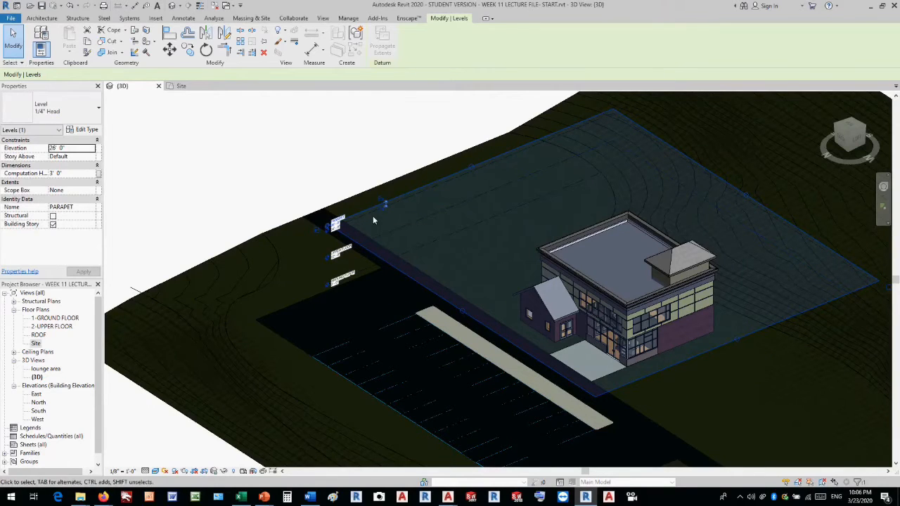
right_click(379, 206)
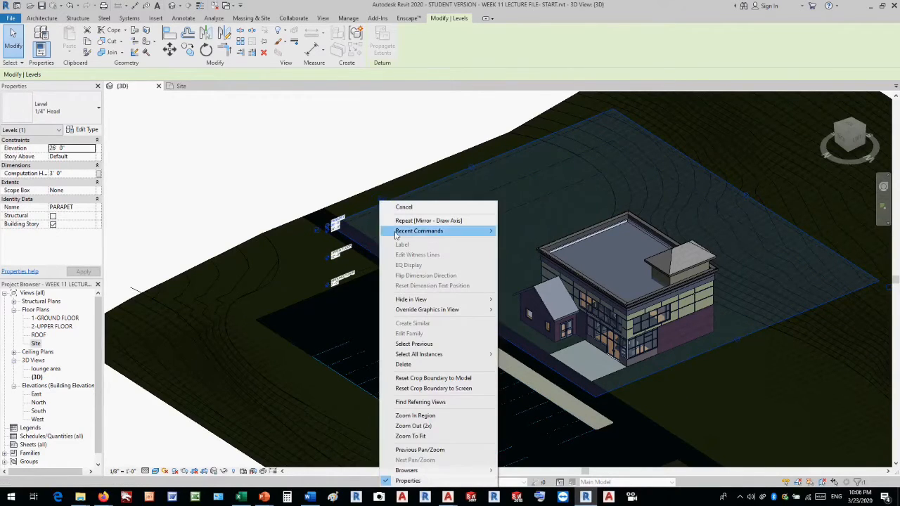
left_click(409, 300)
left_click(522, 309)
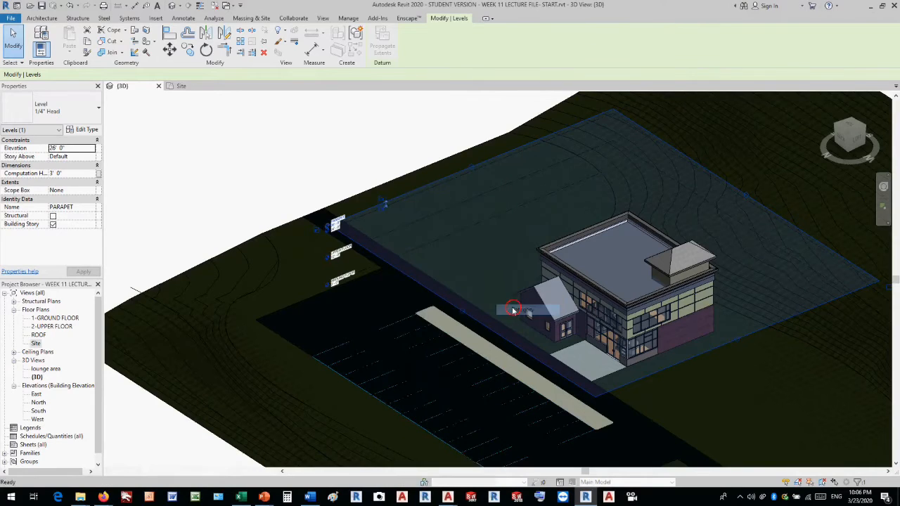
Place an RPC Tree - Deciduous site component of type Siberian Crab Apple - 20' on the grass beside the building's front entrance corner.
scroll(340, 141, "down", 3)
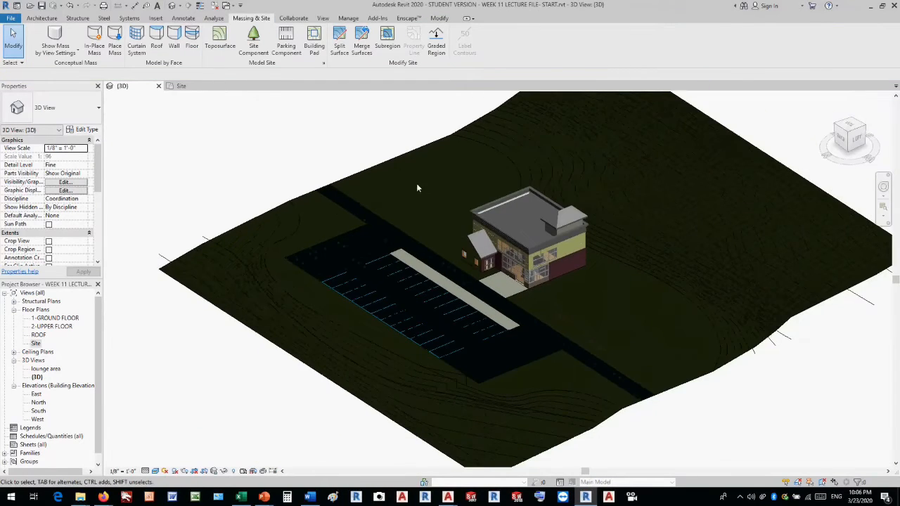
scroll(468, 202, "up", 2)
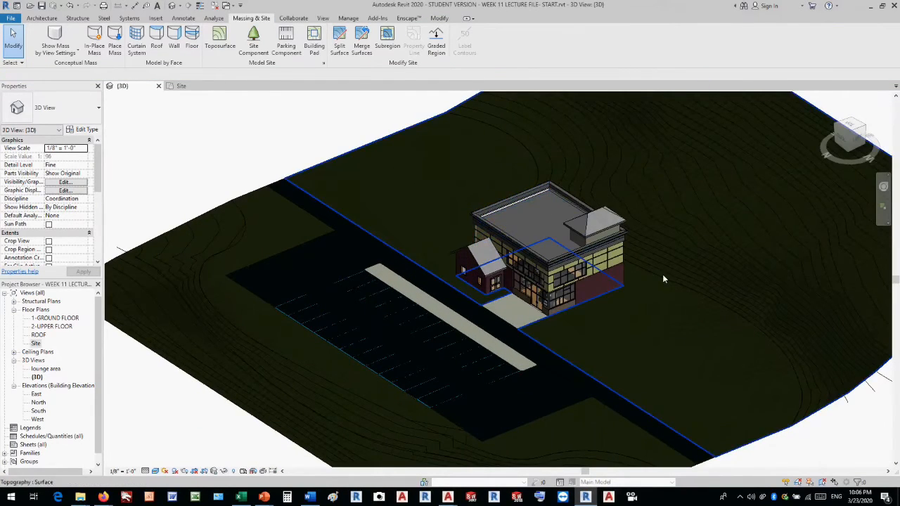
scroll(662, 274, "up", 2)
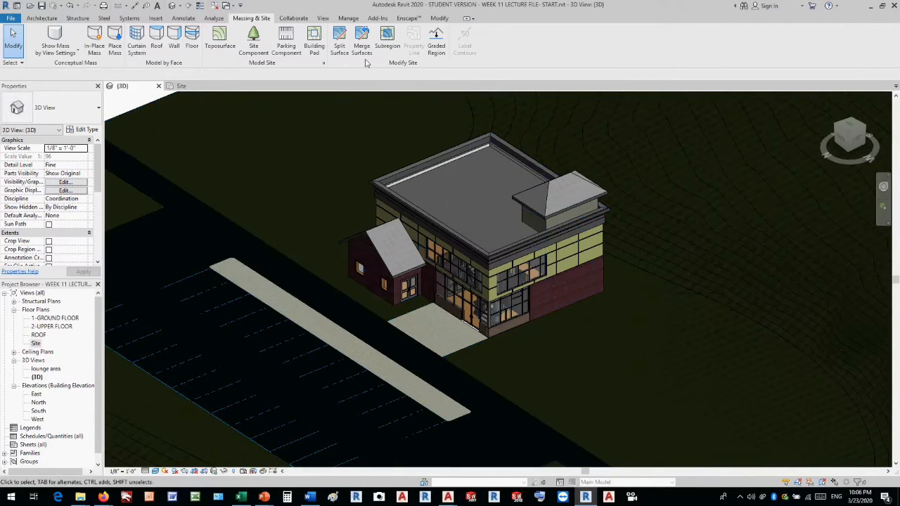
left_click(252, 51)
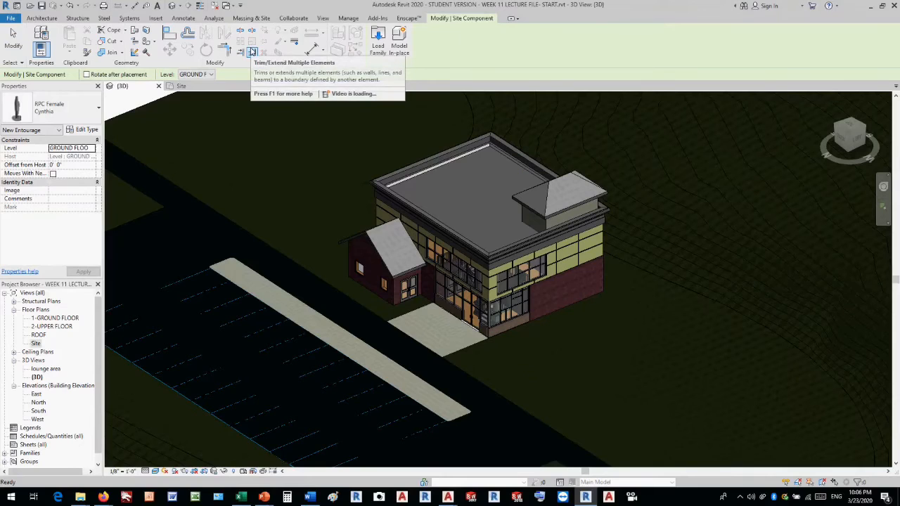
left_click(76, 112)
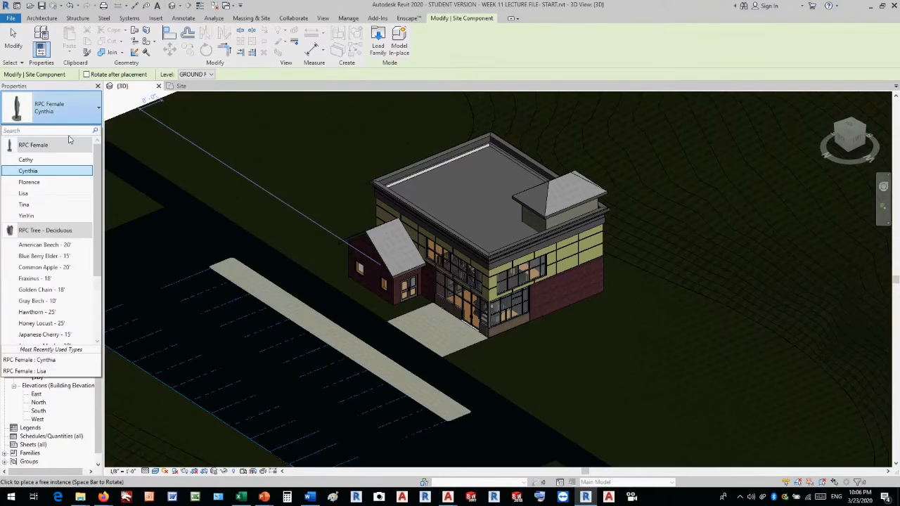
left_click_drag(98, 175, 97, 247)
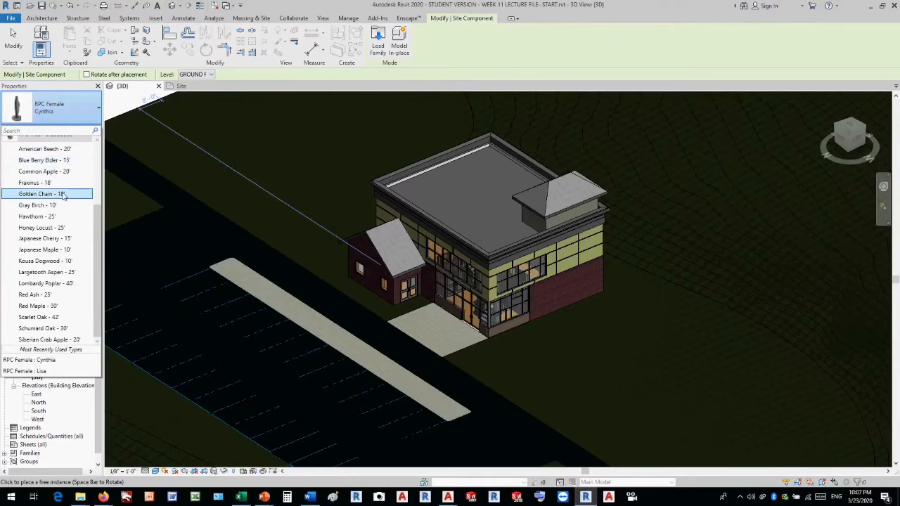
mouse_move(60, 234)
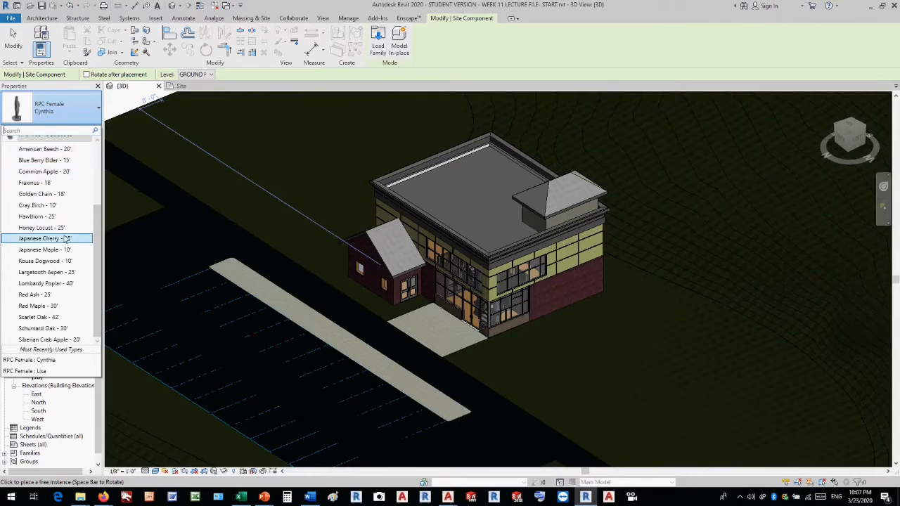
mouse_move(61, 251)
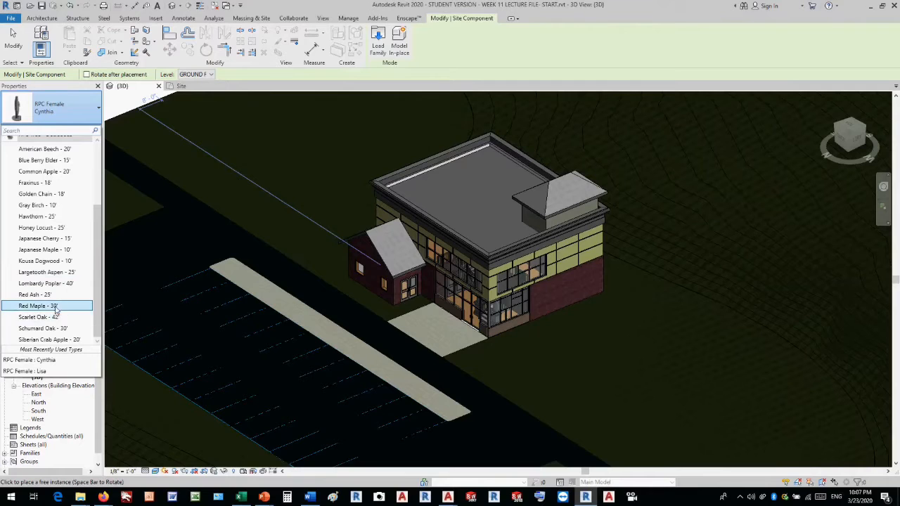
left_click(57, 340)
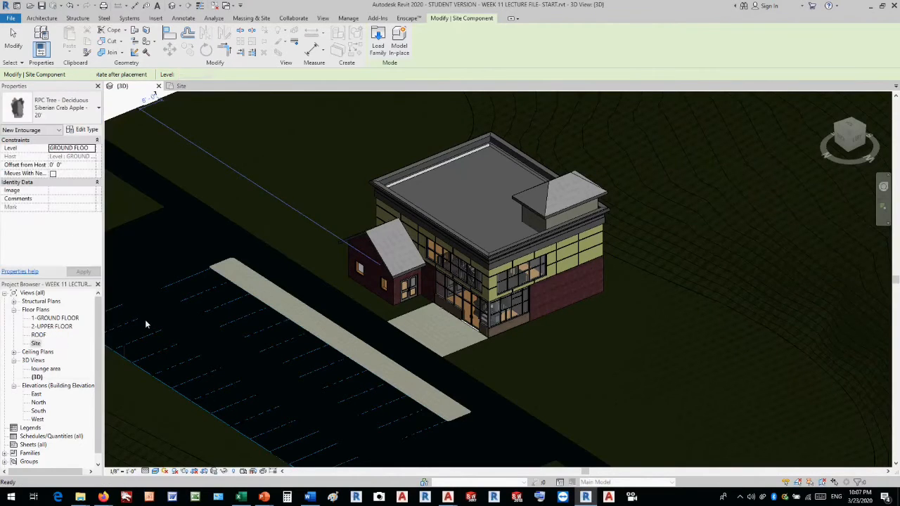
left_click(548, 370)
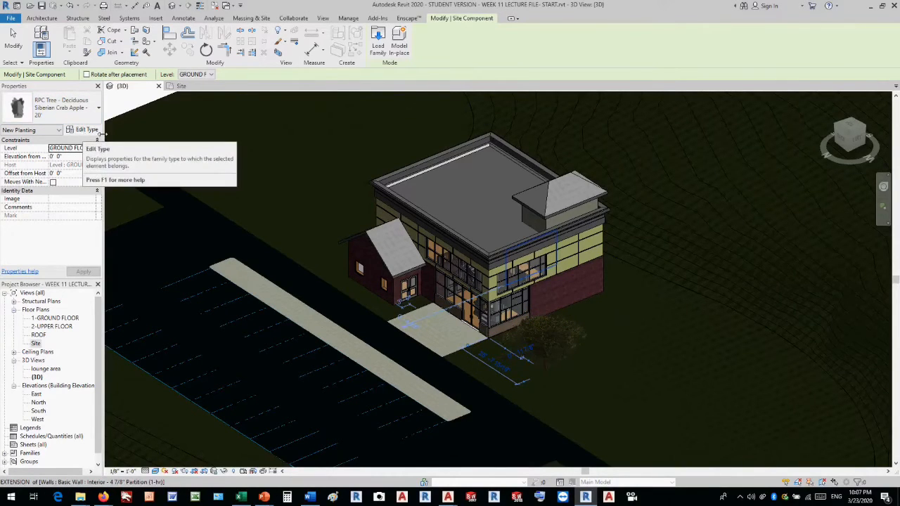
Place an RPC Tree - Deciduous of type Honey Locust - 25' on the grass beyond the small gabled wing.
left_click(89, 117)
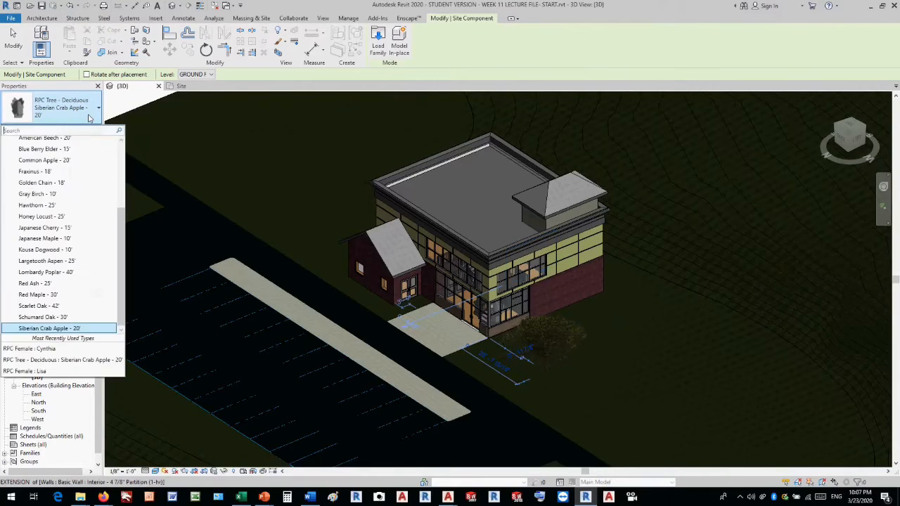
left_click(68, 215)
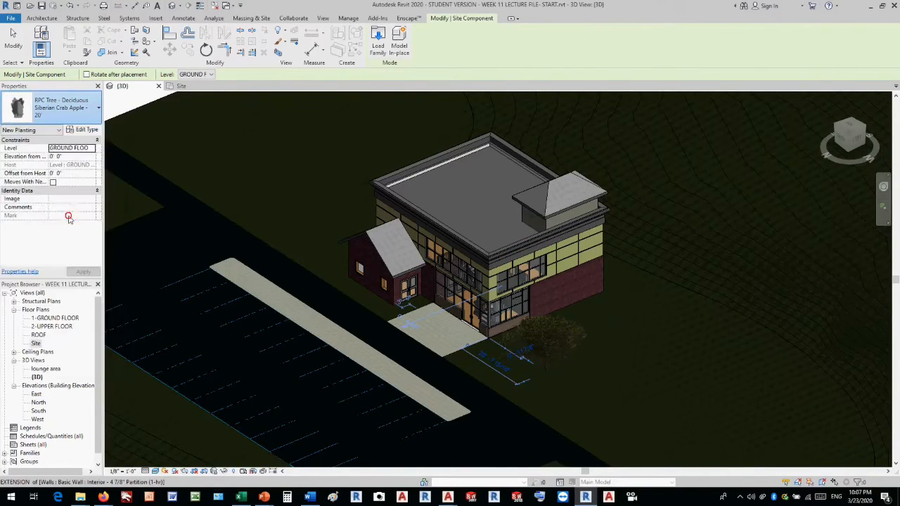
left_click(314, 223)
key("Escape")
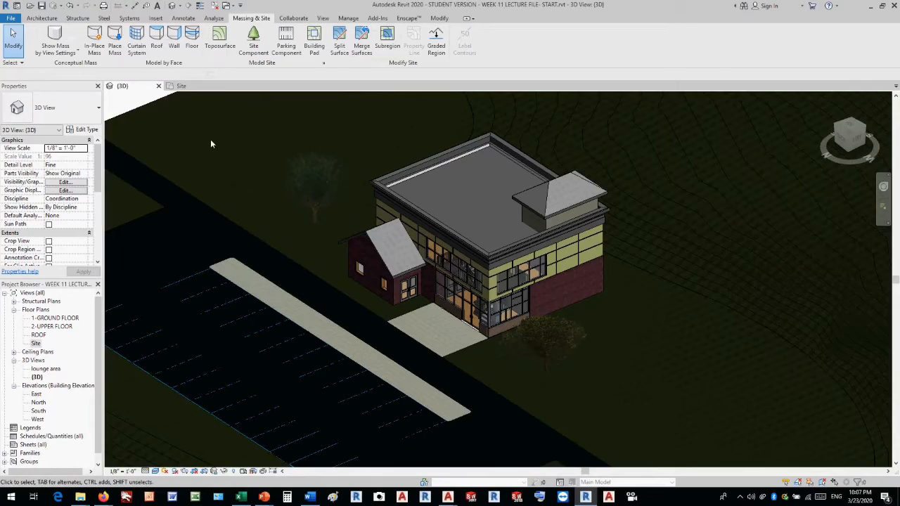
Load the Bike Stand family as a site component from the US Imperial library's Site > Accessories folder.
left_click(254, 39)
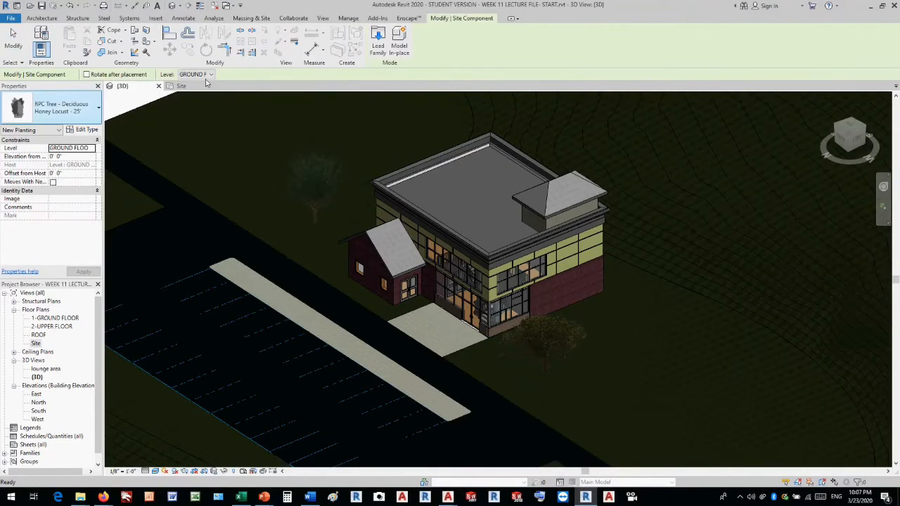
left_click(380, 47)
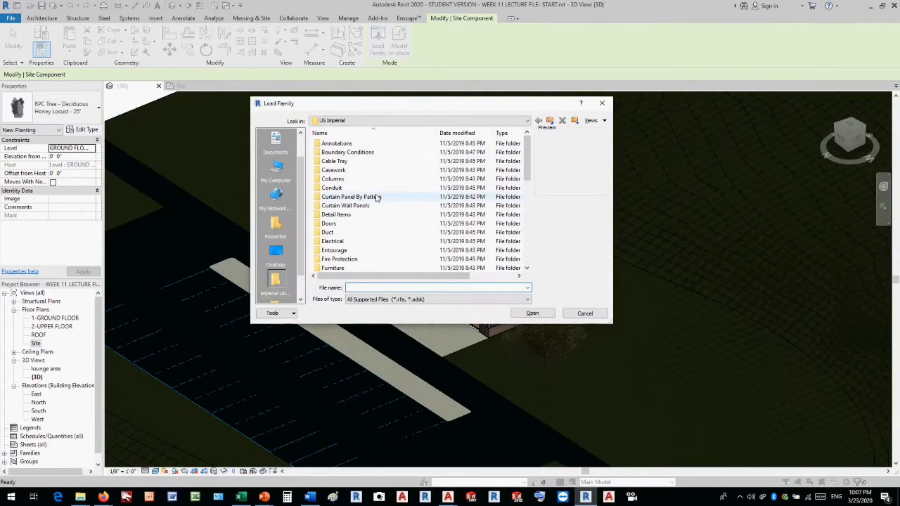
left_click_drag(529, 167, 533, 209)
left_click(329, 250)
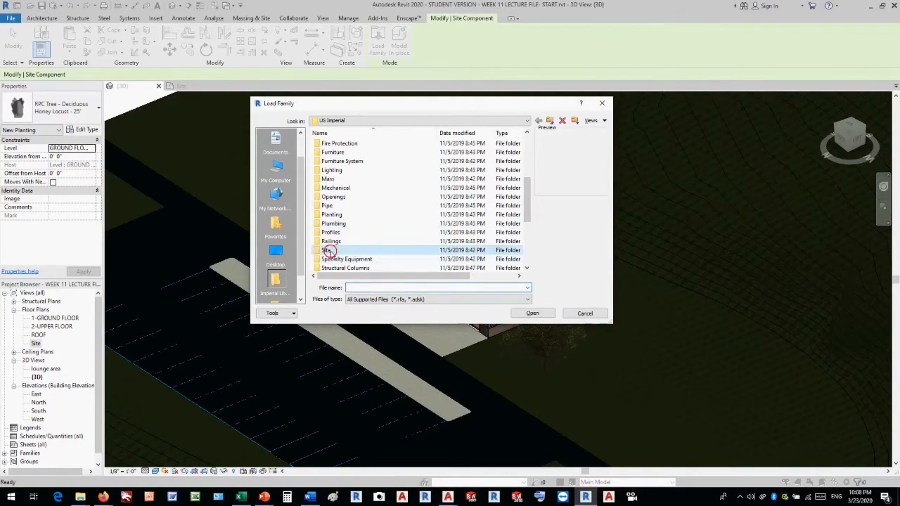
double_click(329, 251)
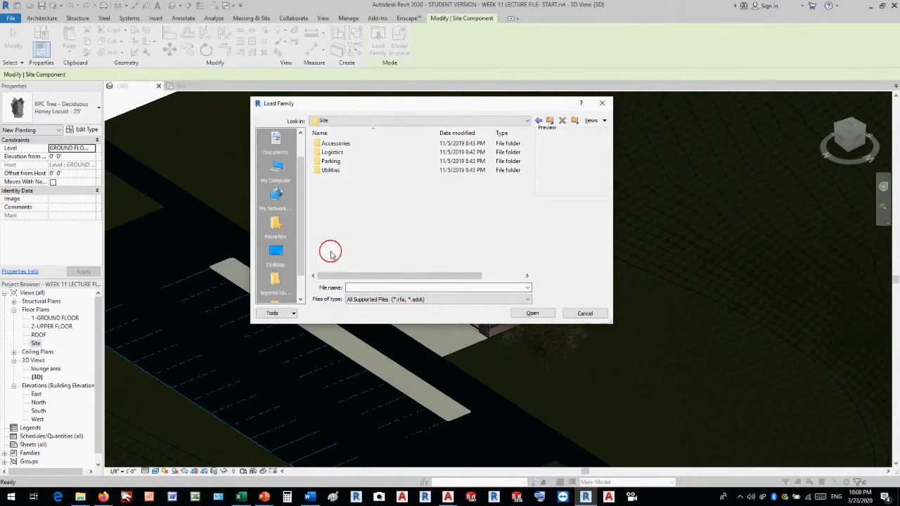
double_click(351, 144)
left_click_drag(357, 106, 472, 126)
left_click(462, 165)
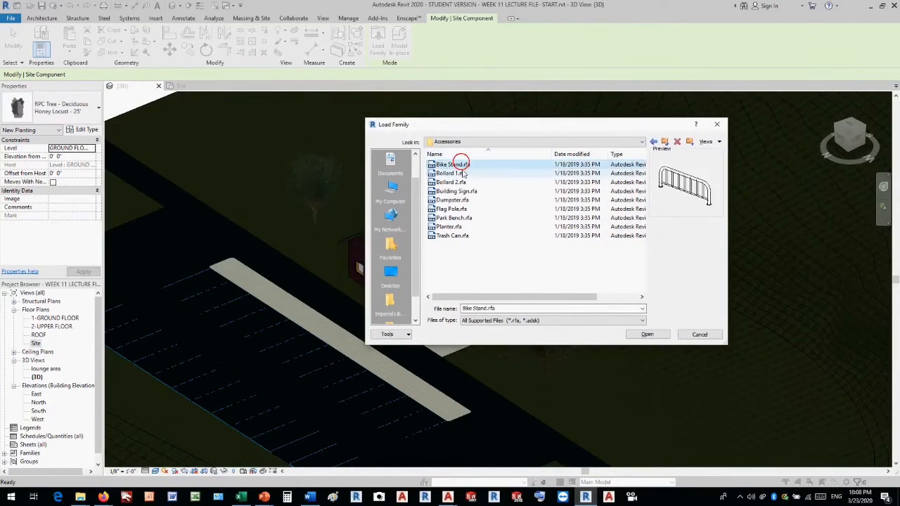
left_click(461, 174)
left_click(461, 183)
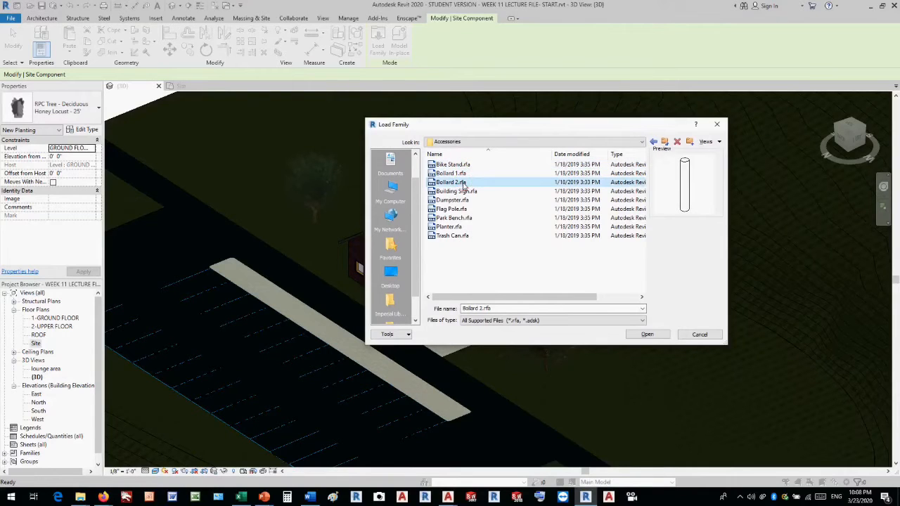
left_click(464, 191)
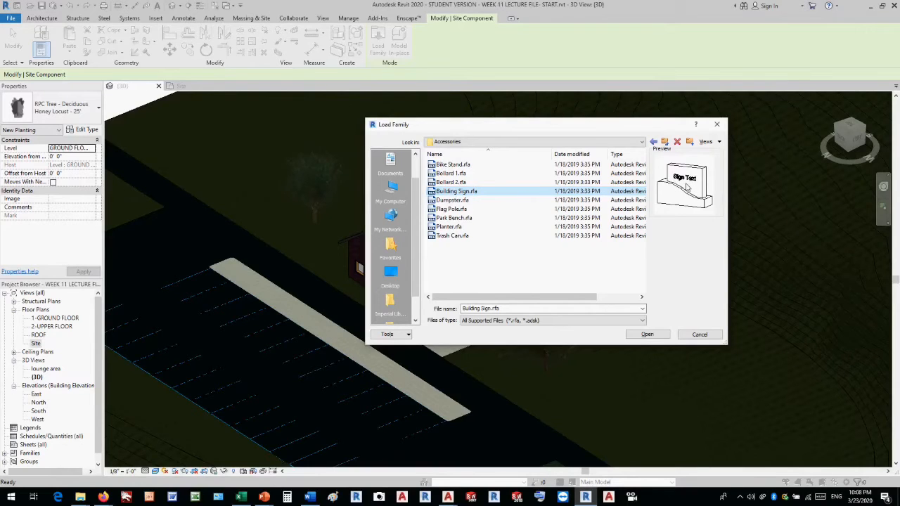
double_click(461, 165)
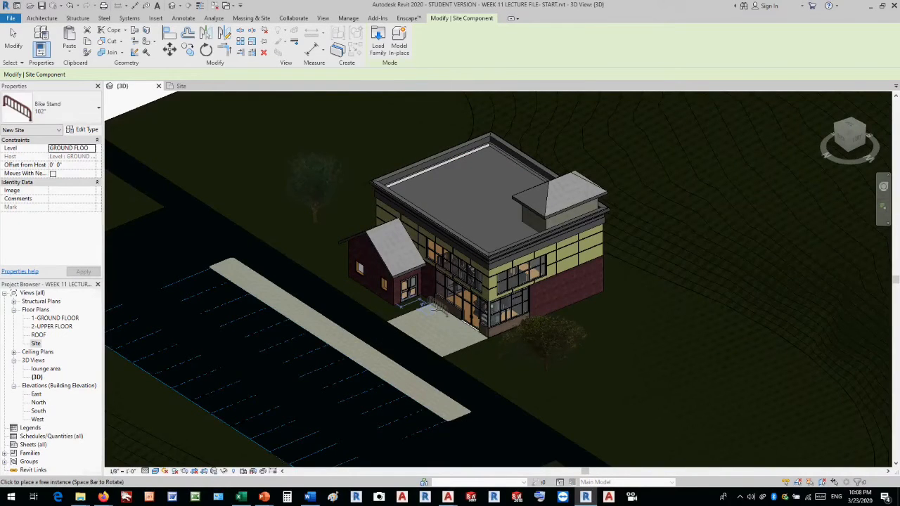
Place the 102" Bike Stand along the paved entrance area's outer side edge, beside the grass.
scroll(438, 309, "up", 2)
scroll(443, 311, "up", 3)
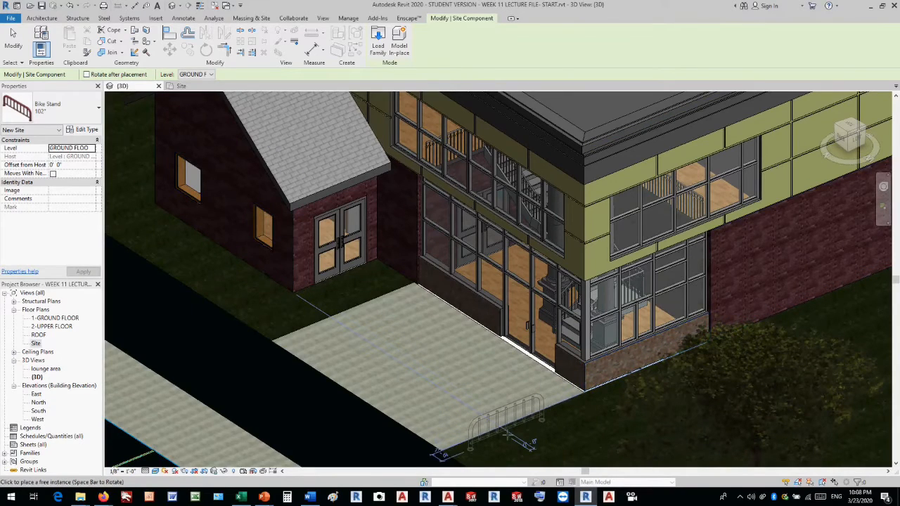
left_click(508, 436)
key("Escape")
key("Escape")
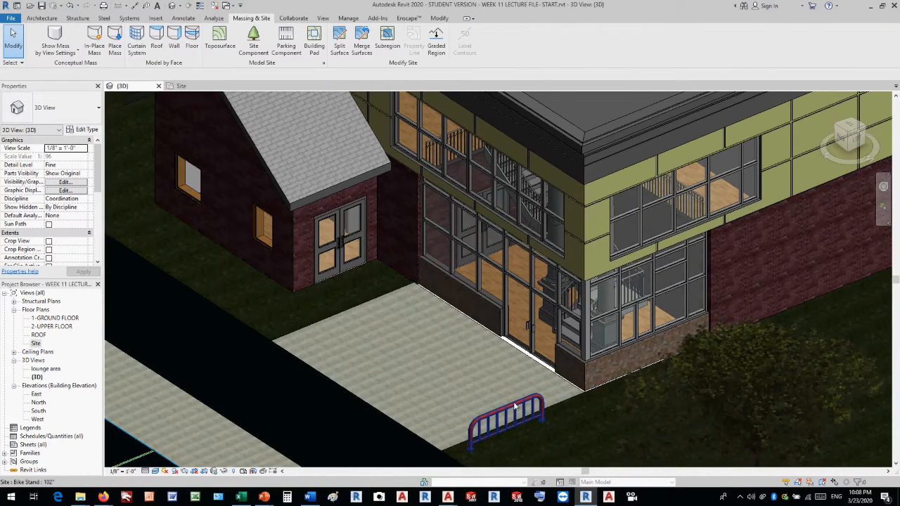
Load the Park Bench family from the Accessories folder and place a rotated 72" bench on the paving against the front glazed wall.
scroll(515, 407, "down", 4)
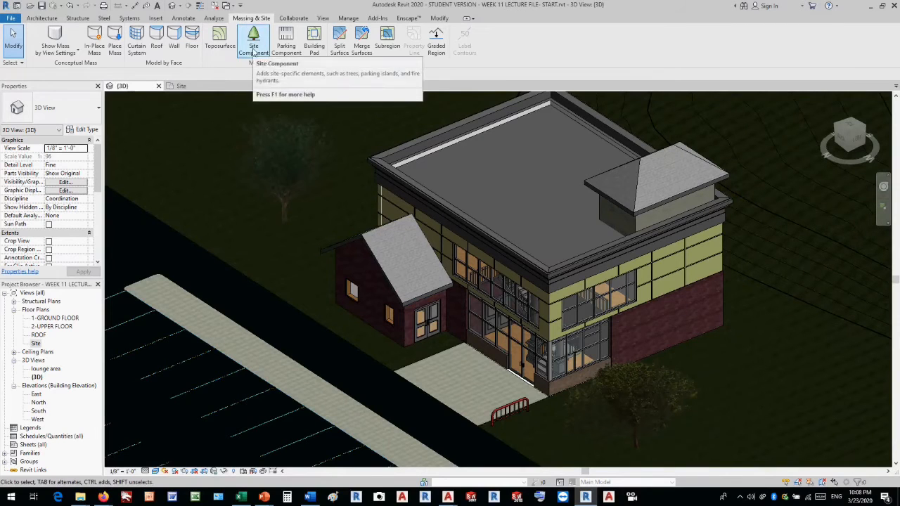
left_click(253, 43)
left_click(378, 41)
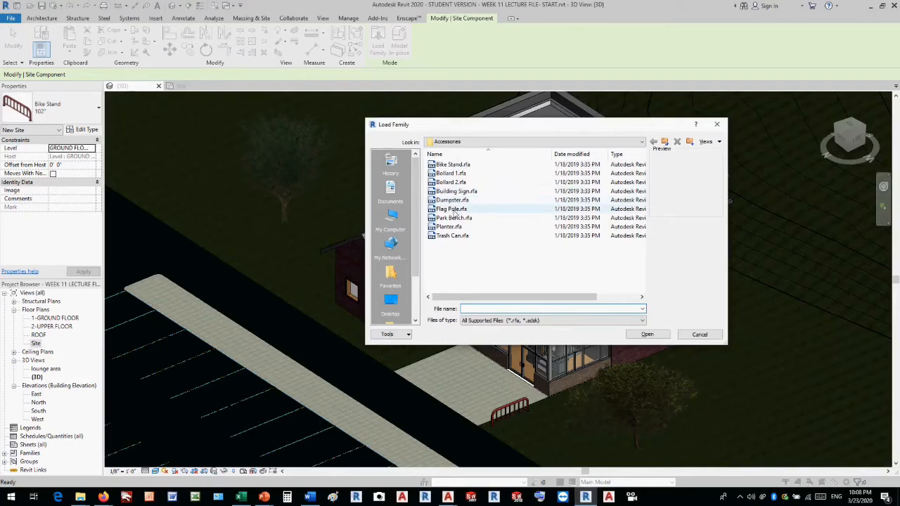
left_click(455, 218)
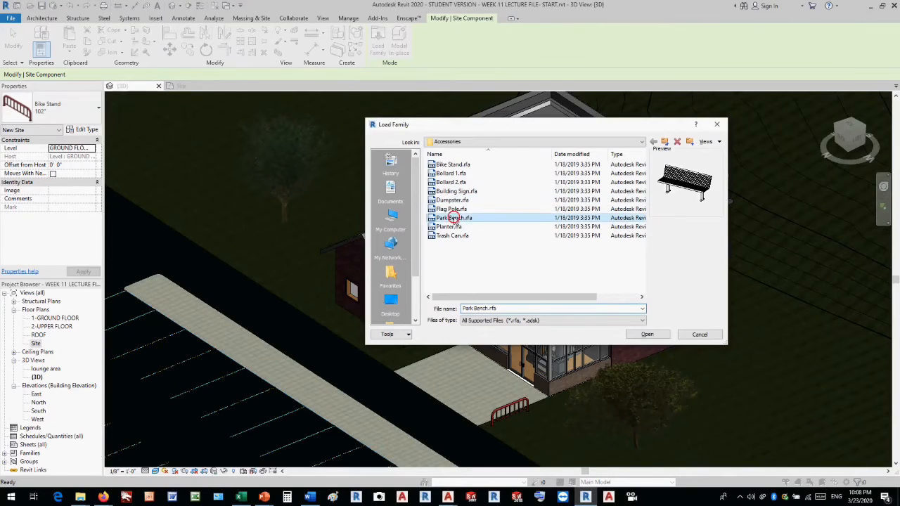
left_click(647, 334)
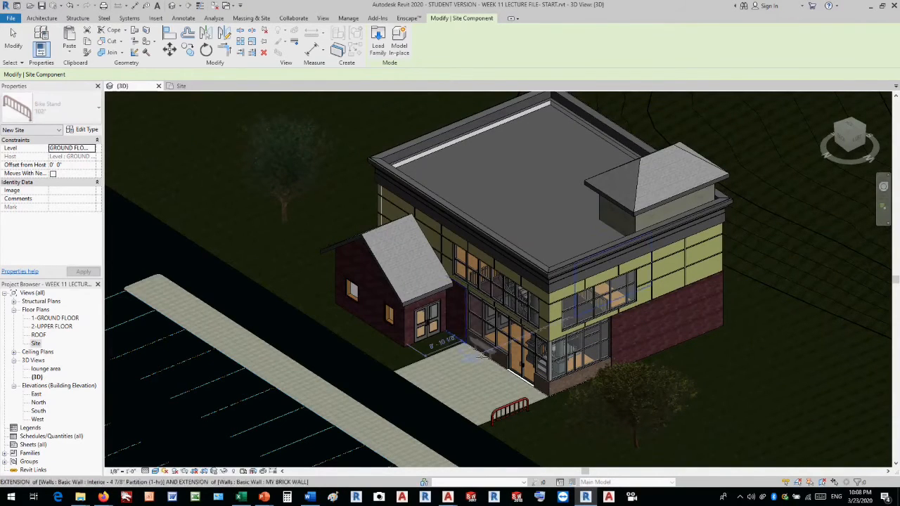
key("space")
key("space")
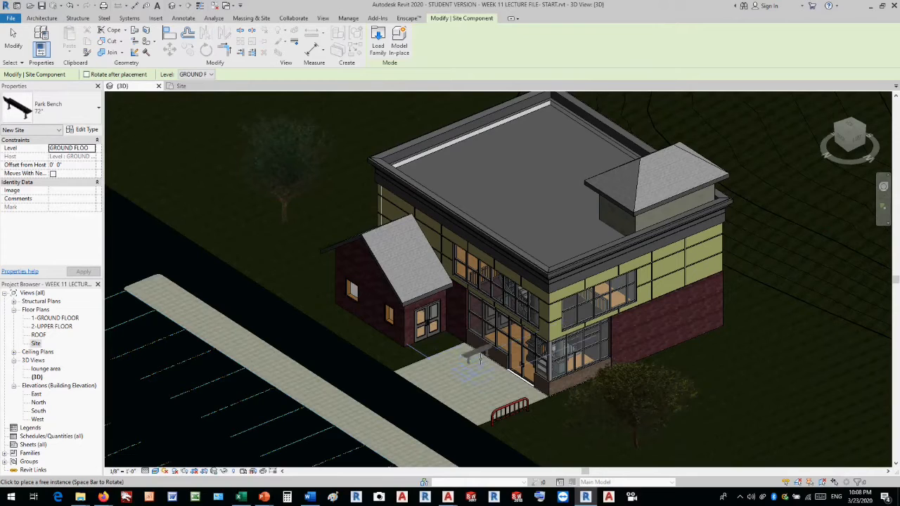
left_click(479, 359)
Try to load the Building Sign family from the Accessories folder as a site component.
left_click(383, 48)
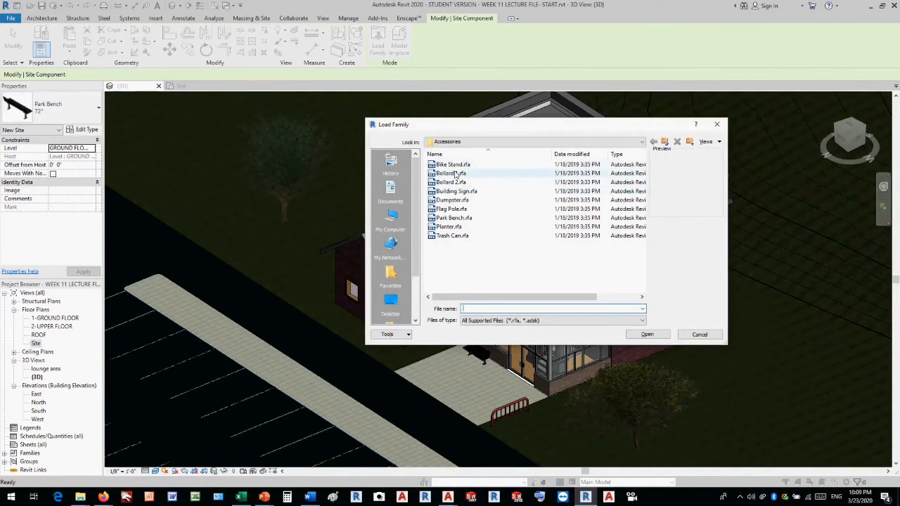
left_click(455, 192)
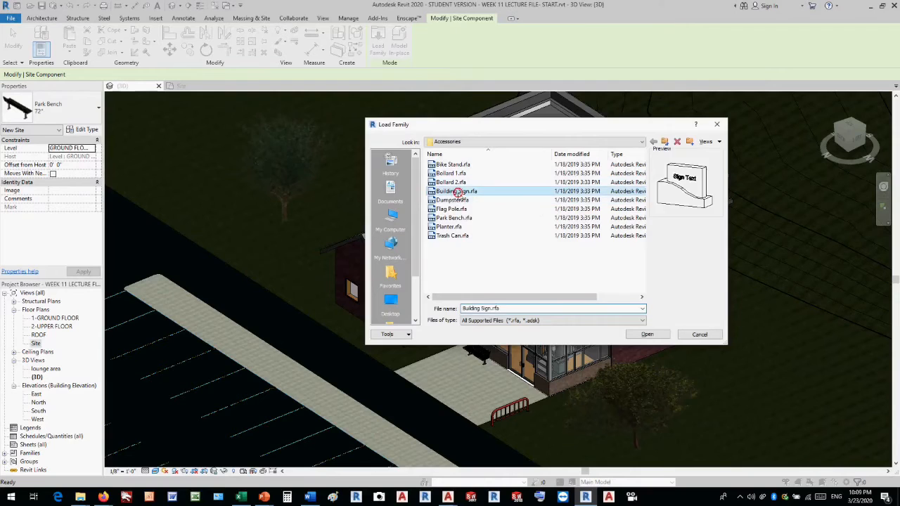
double_click(458, 193)
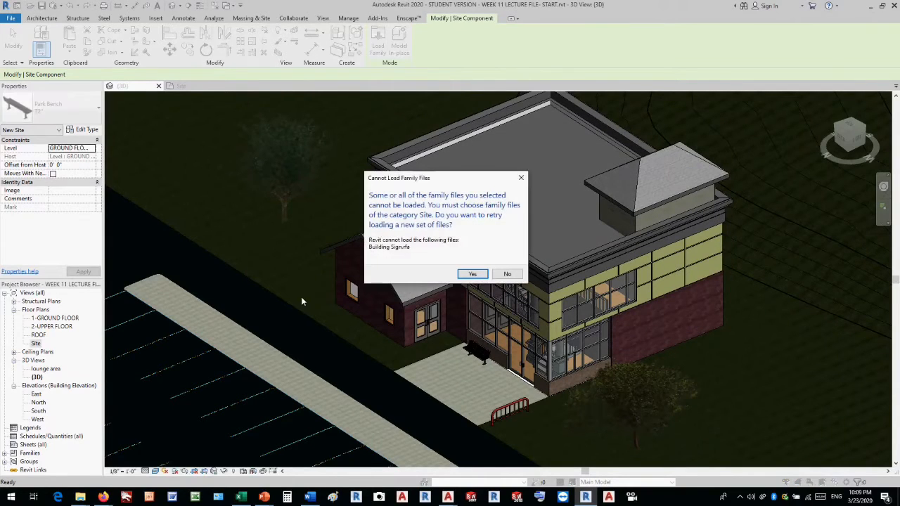
left_click(506, 274)
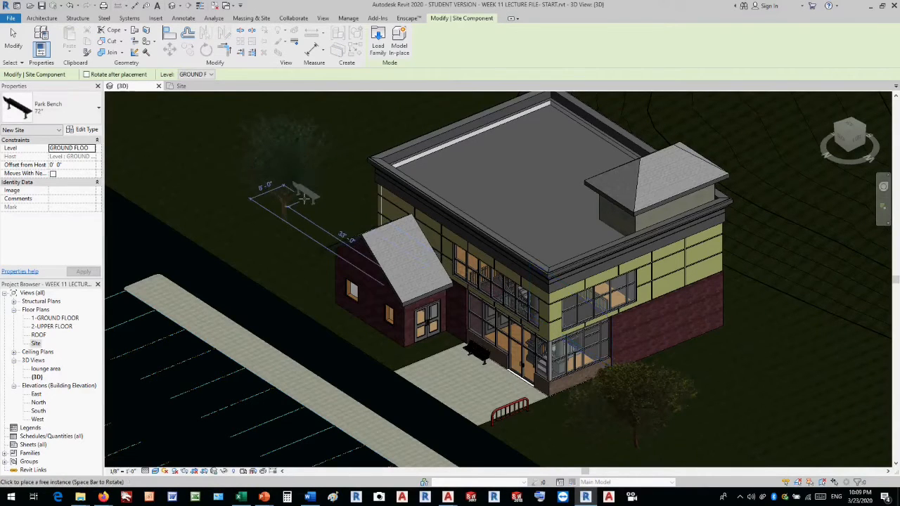
key("Escape")
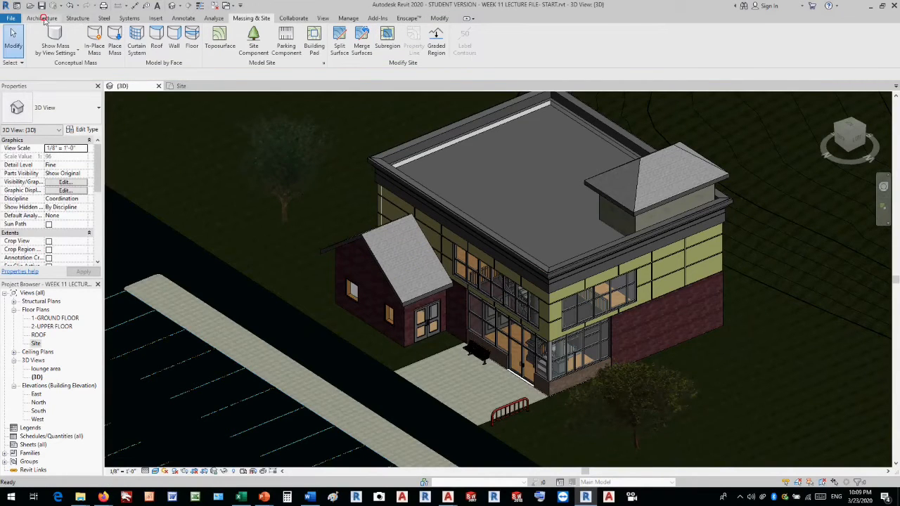
Load the Building Sign family as a general architectural component and place it on the grass between the small gabled wing and the road.
left_click(42, 19)
left_click(114, 38)
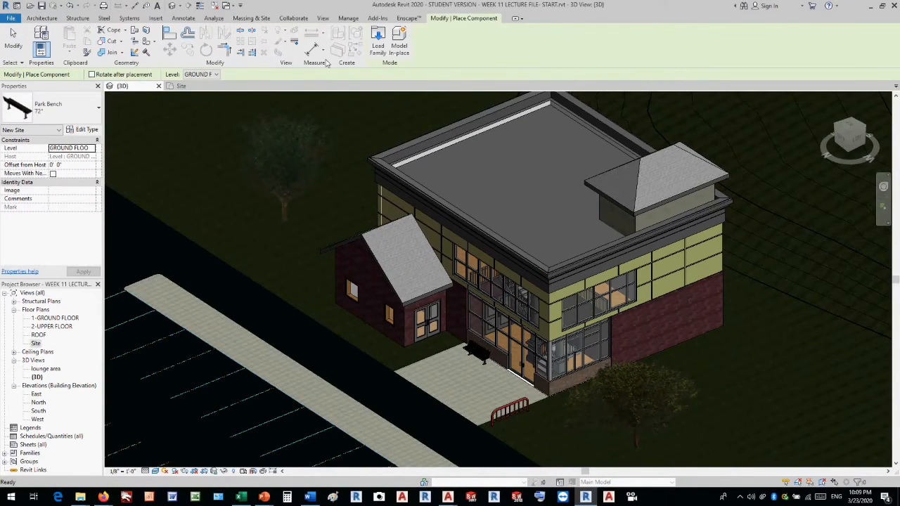
left_click(377, 42)
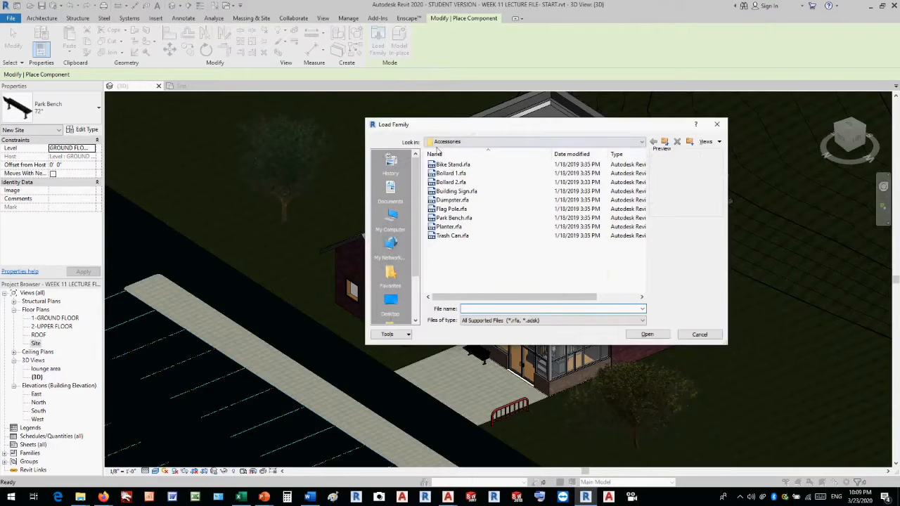
double_click(457, 191)
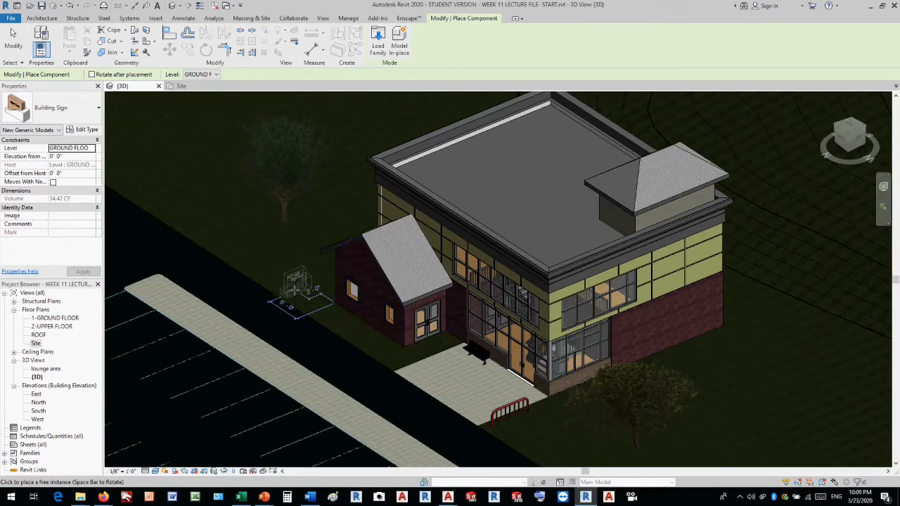
left_click(296, 288)
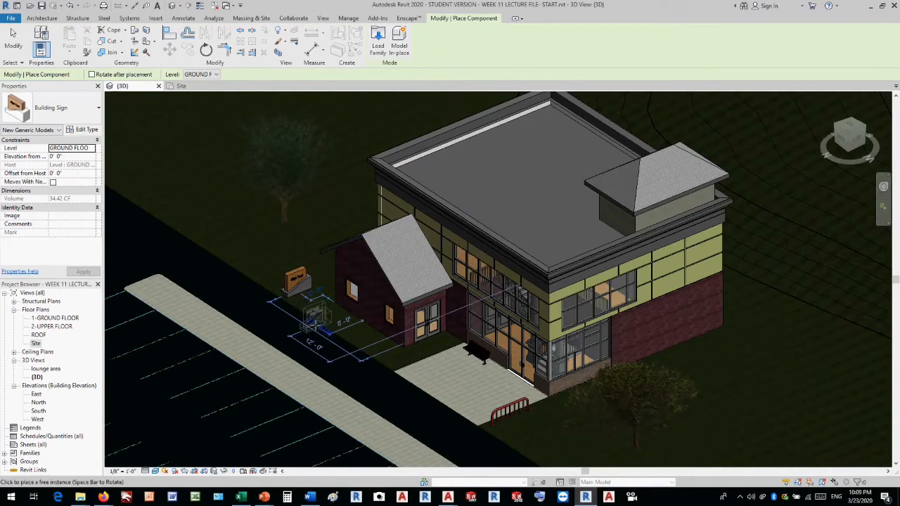
key("Escape")
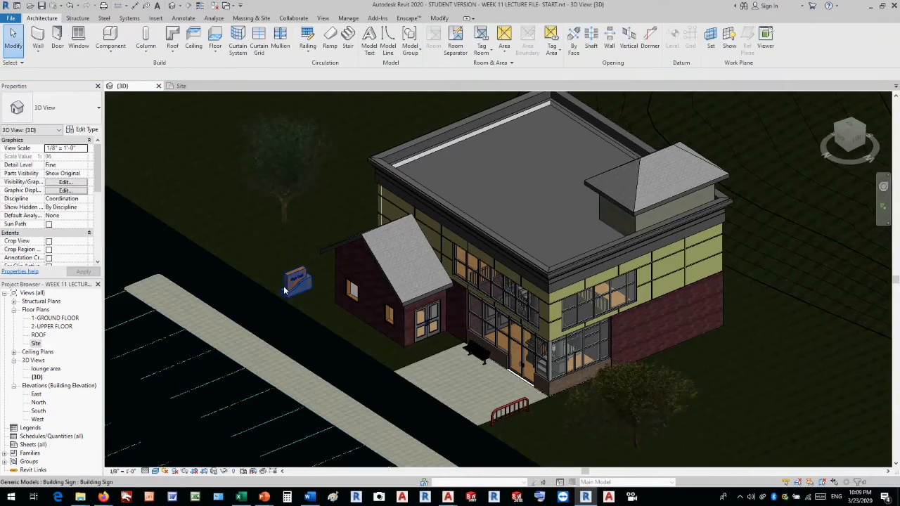
Replace the Sign Text in the building sign's type properties with a capitalized personal name.
scroll(284, 285, "up", 5)
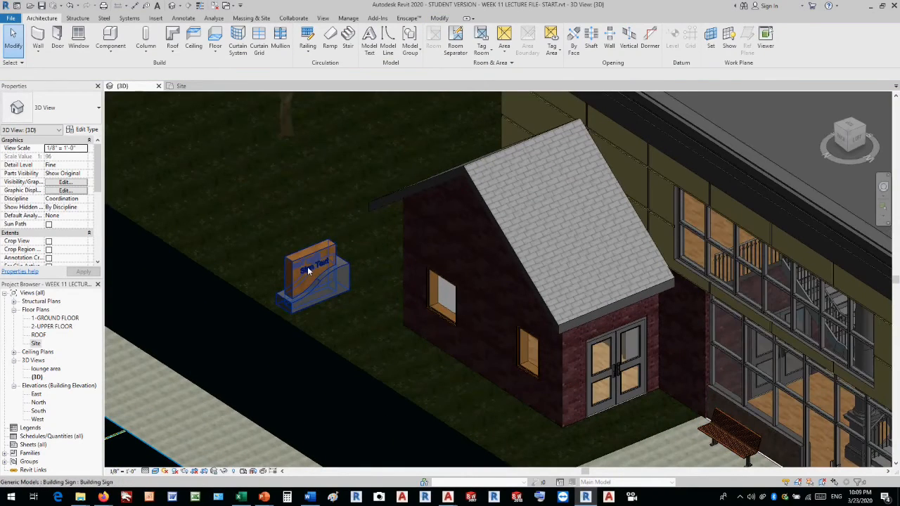
left_click(307, 267)
left_click(81, 131)
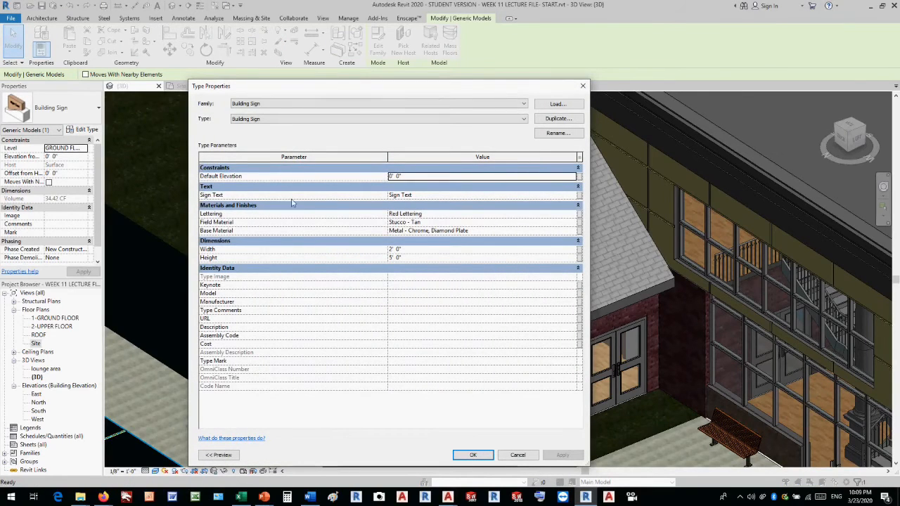
left_click(422, 195)
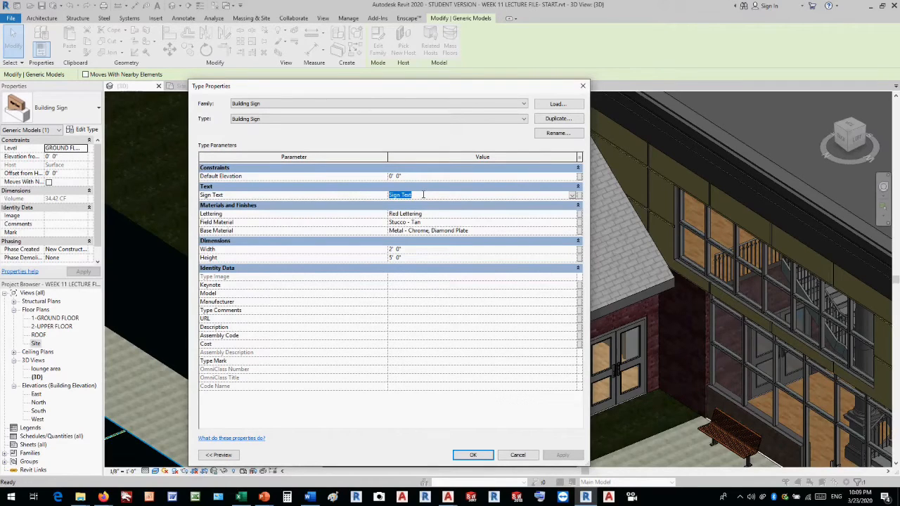
type("sancho")
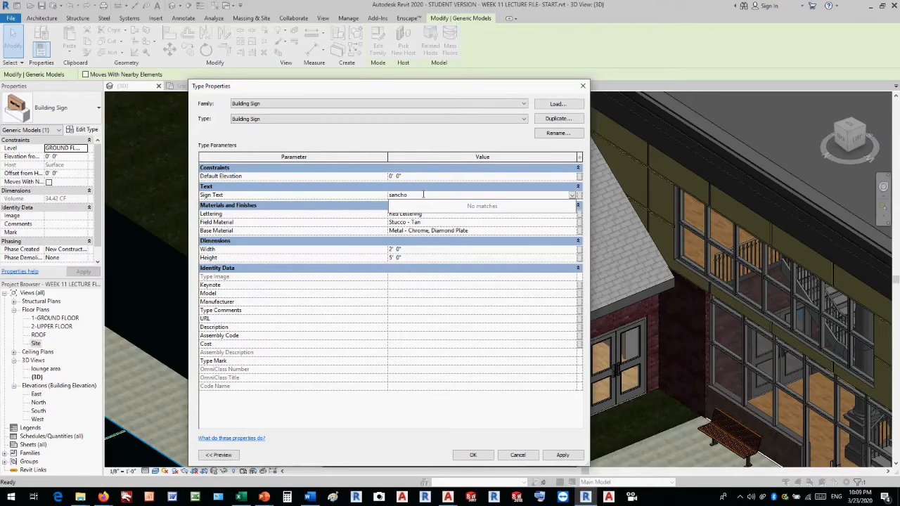
key("Return")
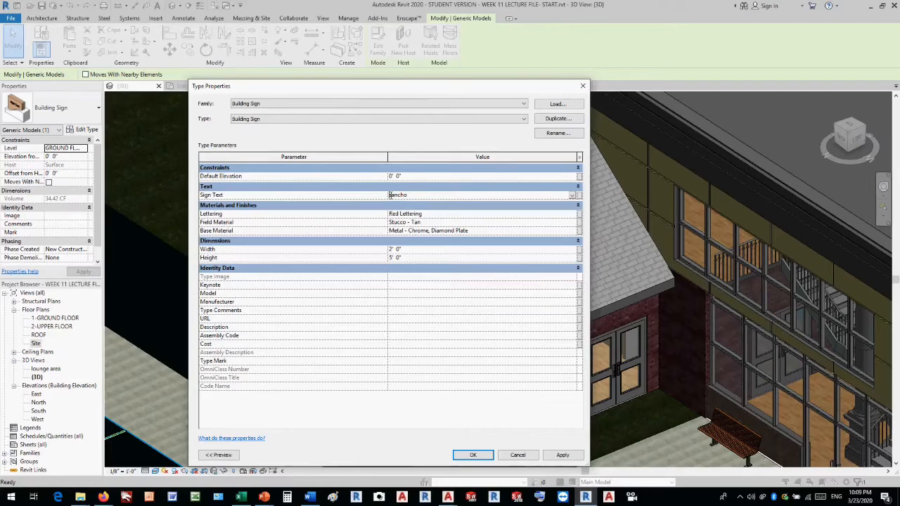
key("BackSpace")
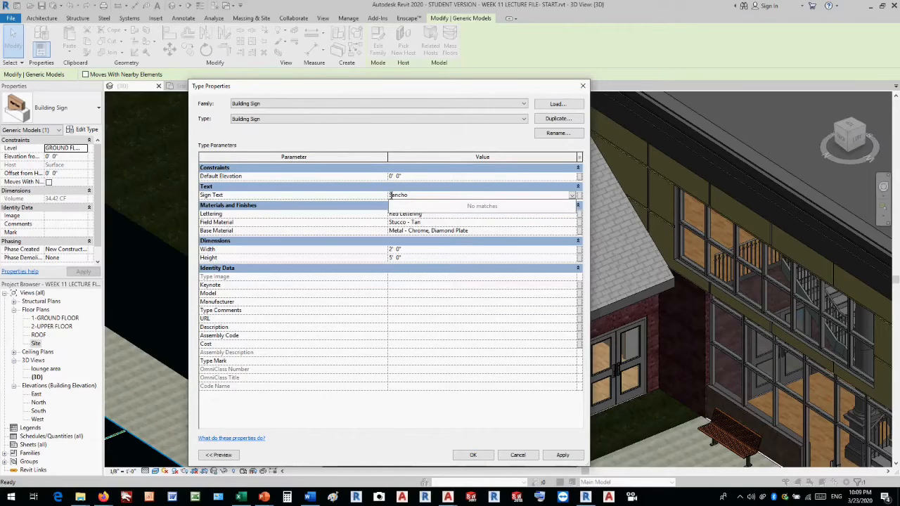
left_click(478, 455)
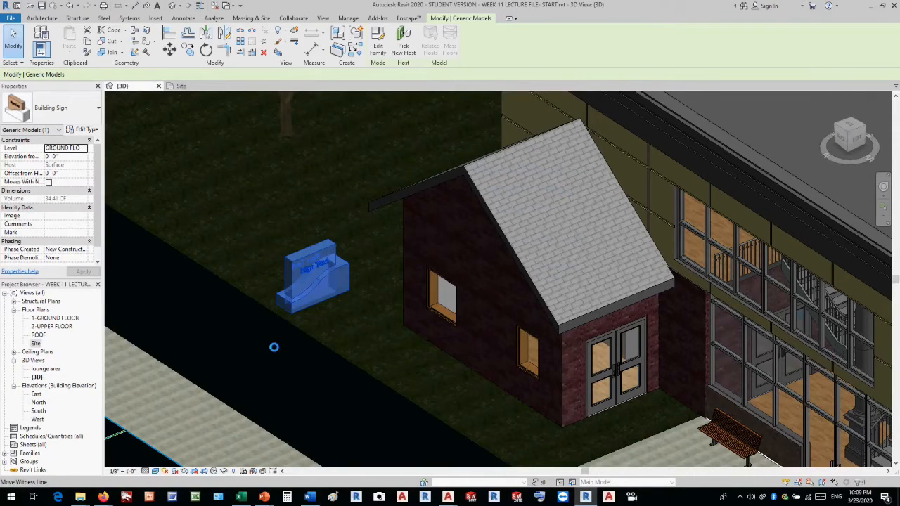
Deselect the building sign and examine its lettering and the site components placed around the building.
left_click(274, 347)
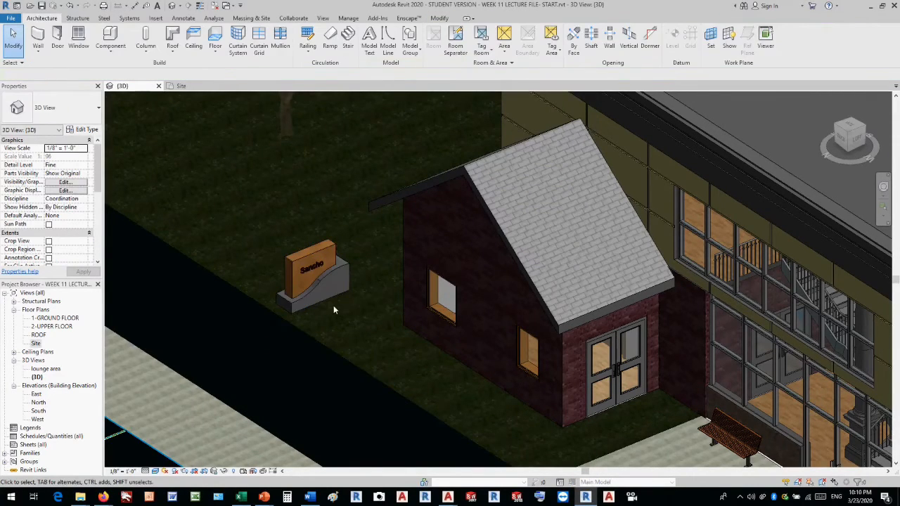
scroll(333, 305, "down", 1)
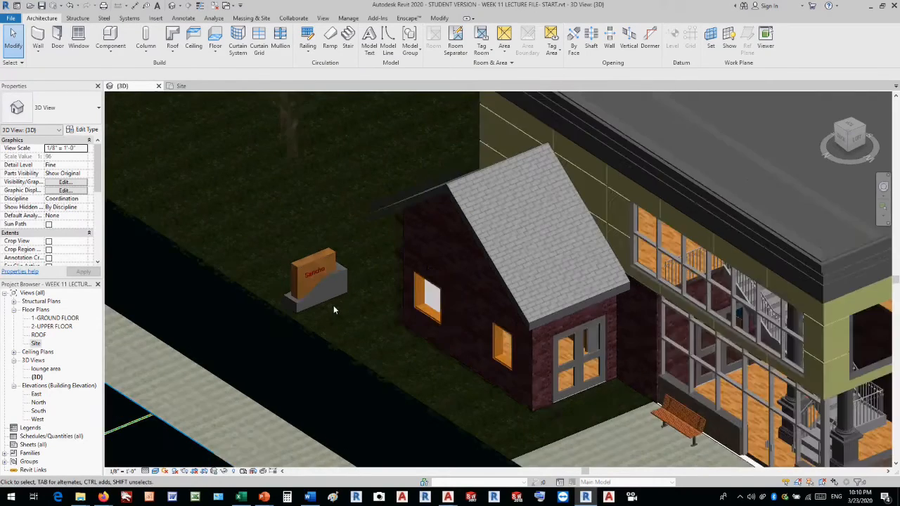
scroll(333, 305, "down", 3)
scroll(335, 307, "down", 2)
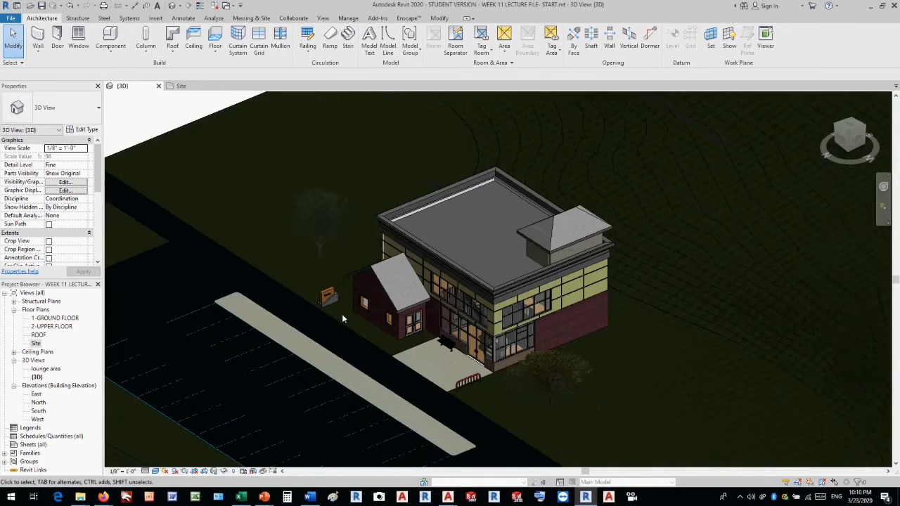
scroll(342, 313, "up", 3)
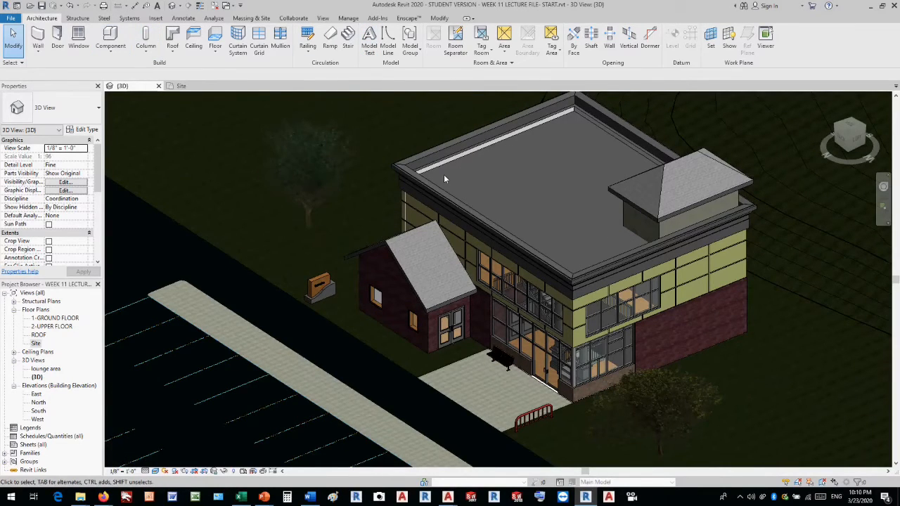
scroll(444, 175, "down", 3)
scroll(444, 179, "down", 2)
scroll(375, 123, "up", 5)
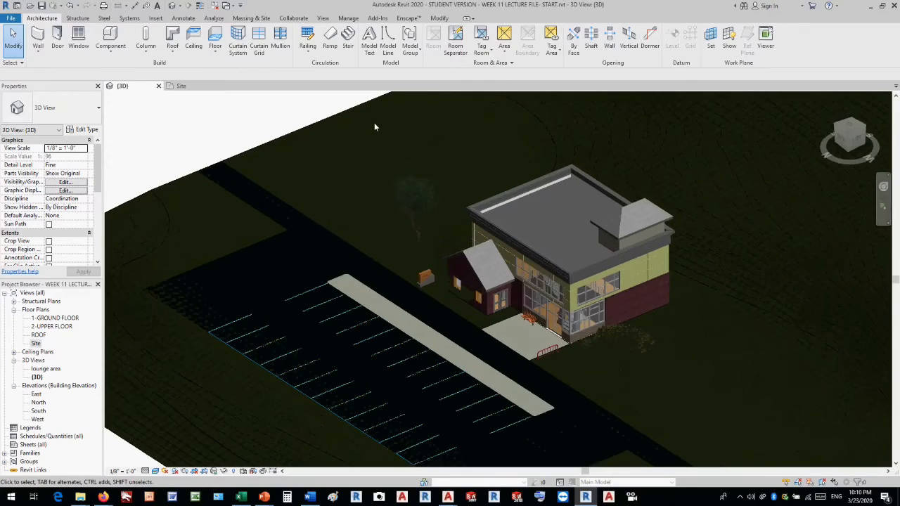
Load the Bollard Light family from the US Imperial library's Lighting > Architectural > External folder as a component.
left_click(48, 20)
left_click(110, 35)
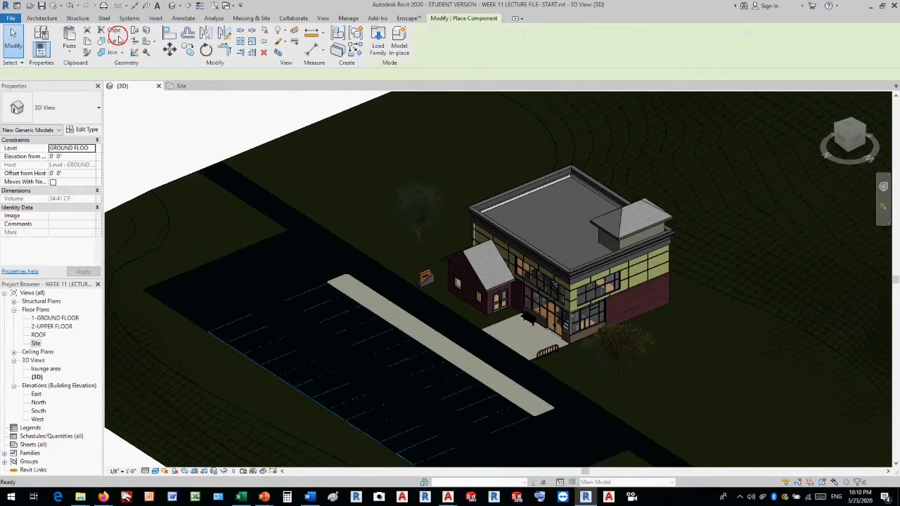
left_click(378, 45)
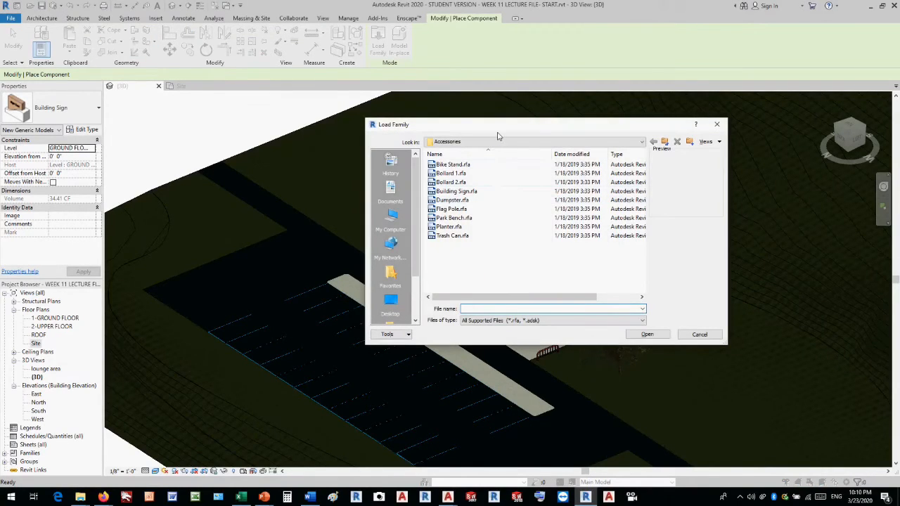
left_click(500, 143)
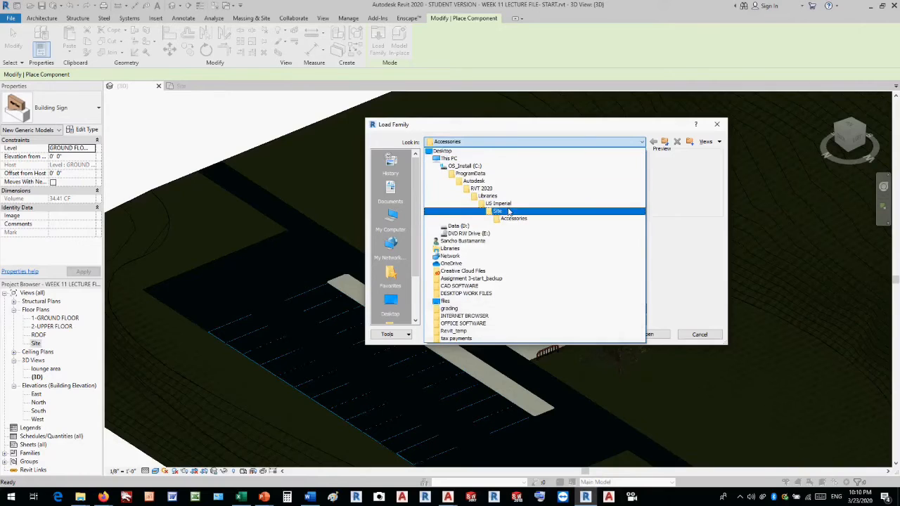
left_click(508, 205)
scroll(464, 243, "down", 4)
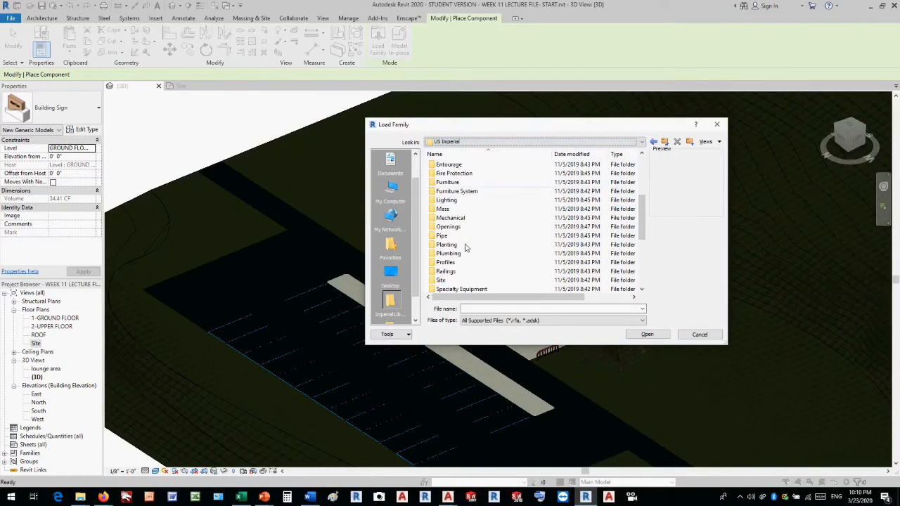
double_click(452, 200)
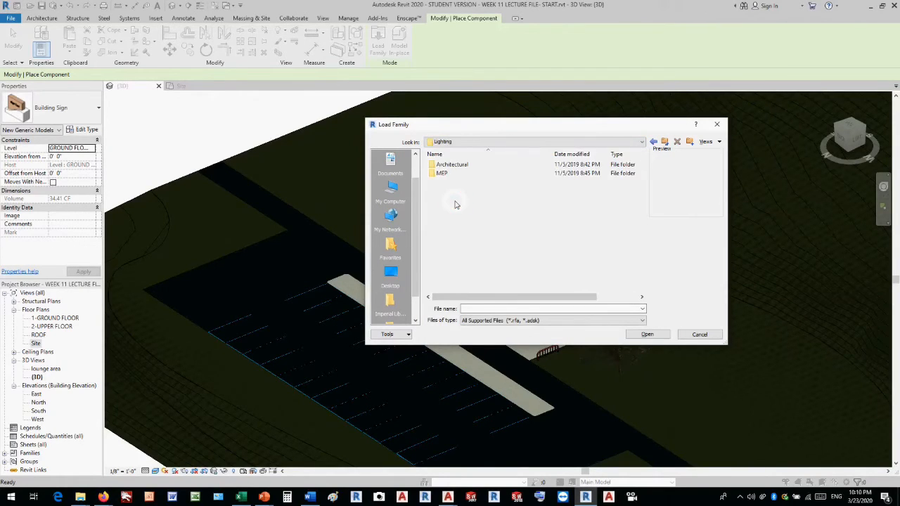
double_click(452, 165)
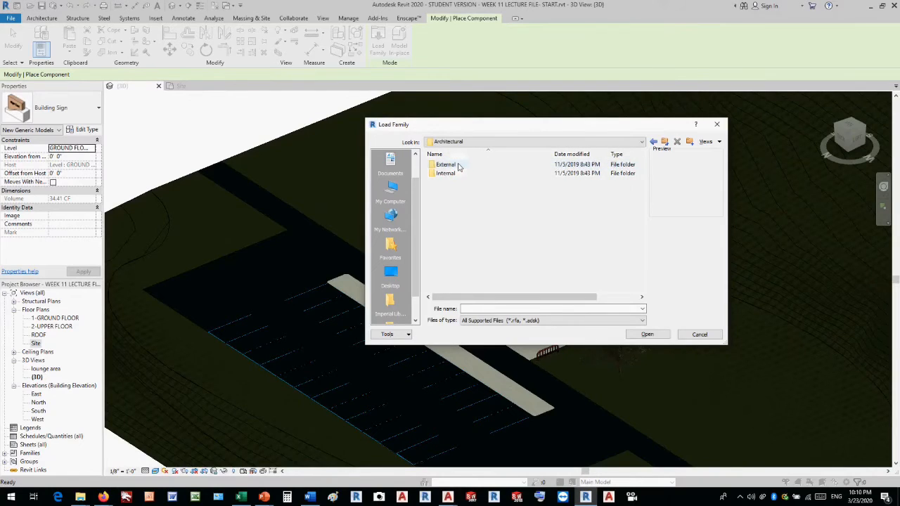
double_click(458, 165)
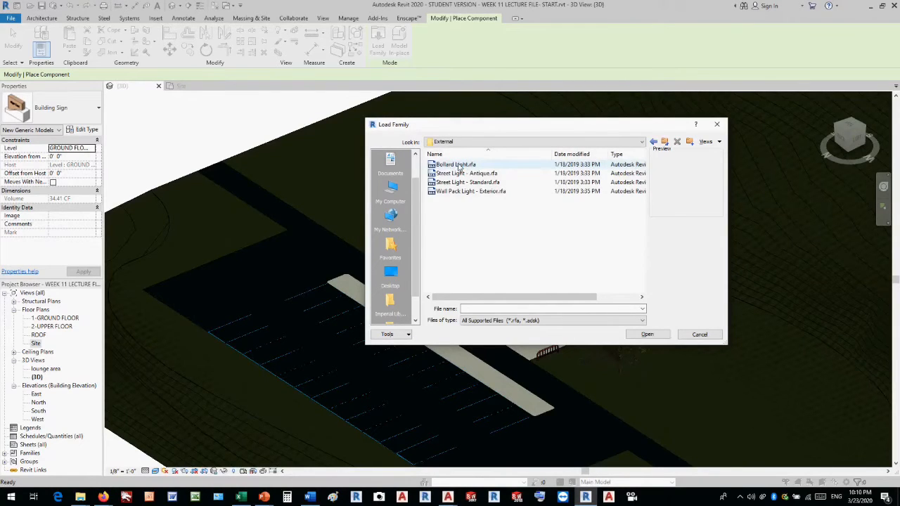
left_click(459, 166)
left_click(661, 334)
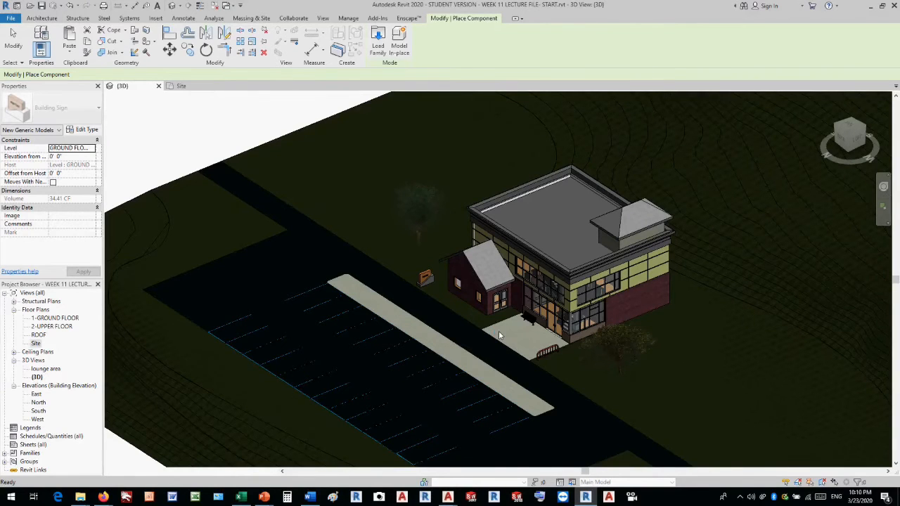
Place three bollard lights in a row on the entrance paving along its road edge.
scroll(498, 330, "up", 6)
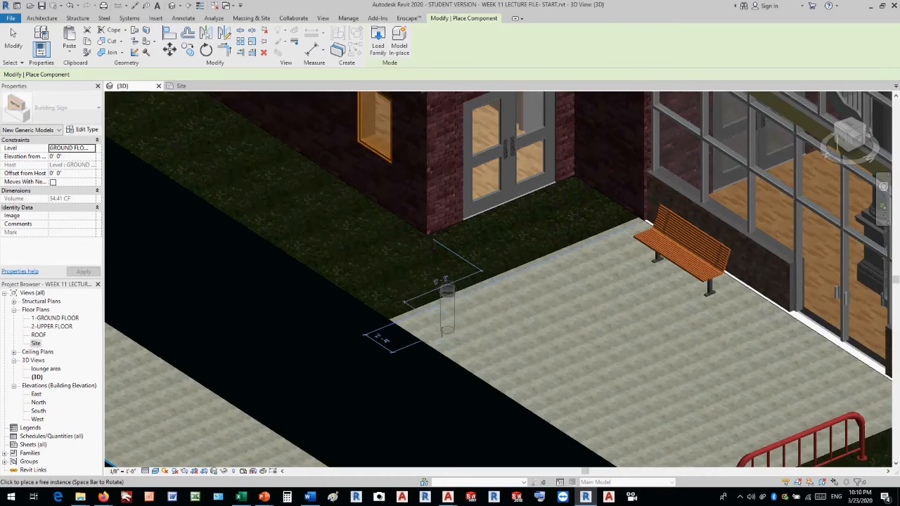
left_click(427, 331)
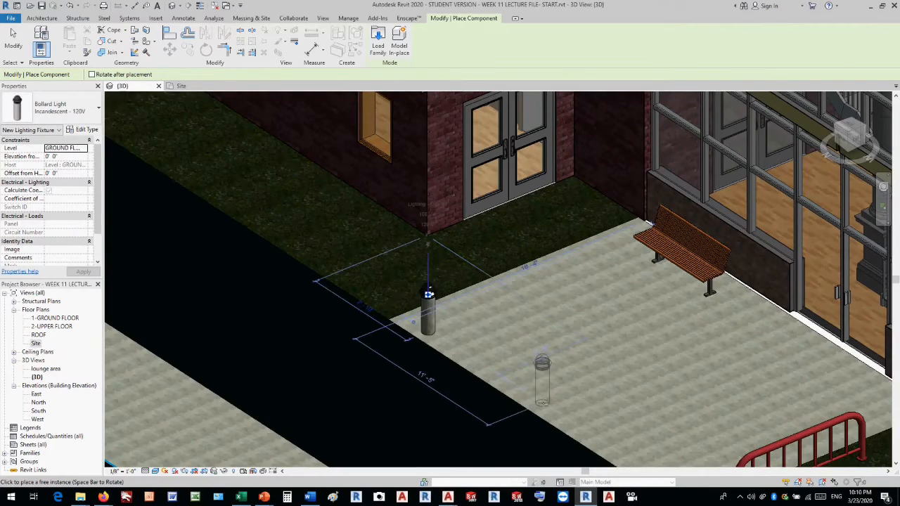
left_click(545, 406)
scroll(562, 336, "down", 2)
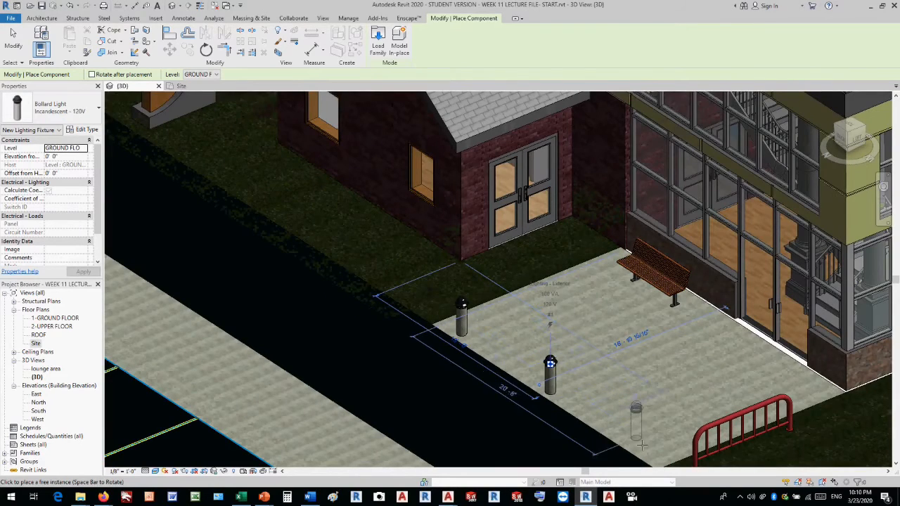
left_click(650, 455)
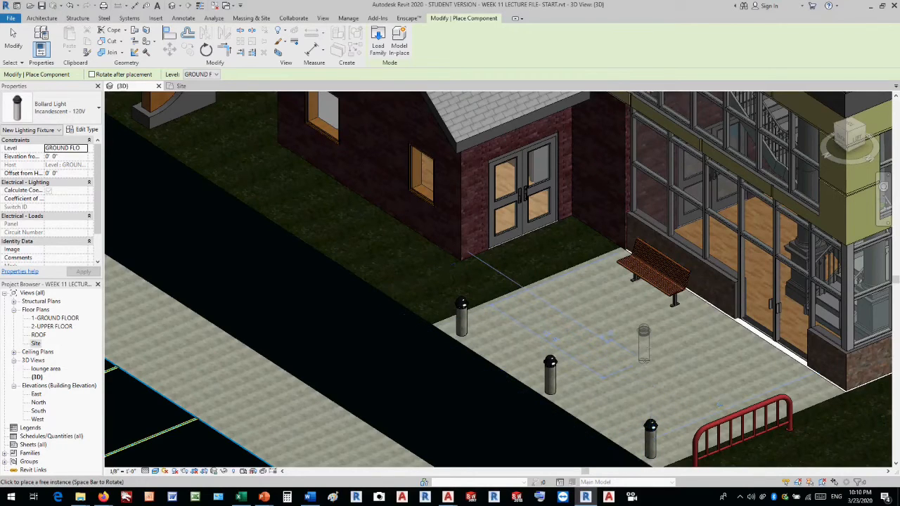
Load the Street Light - Antique family and place three lights: near the gabled wing's corner, beside the bike stand and at the building's front corner.
left_click(378, 40)
left_click(457, 174)
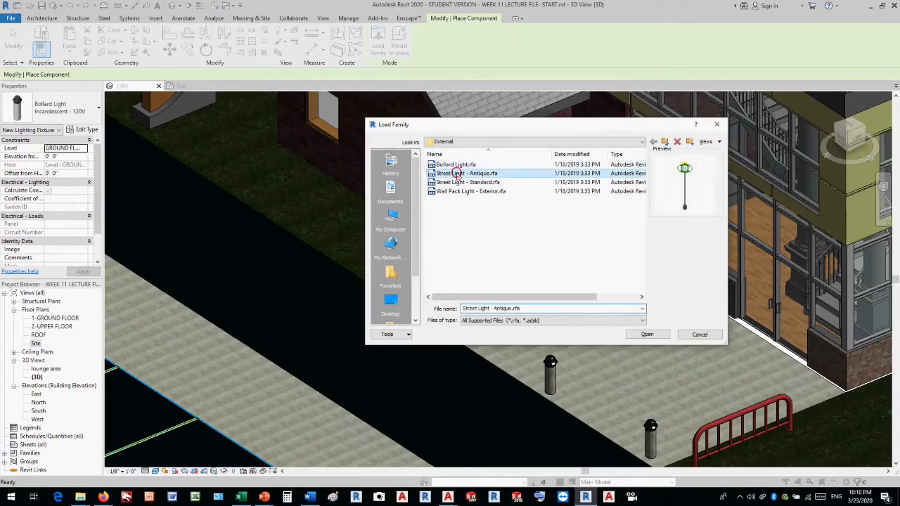
left_click(648, 334)
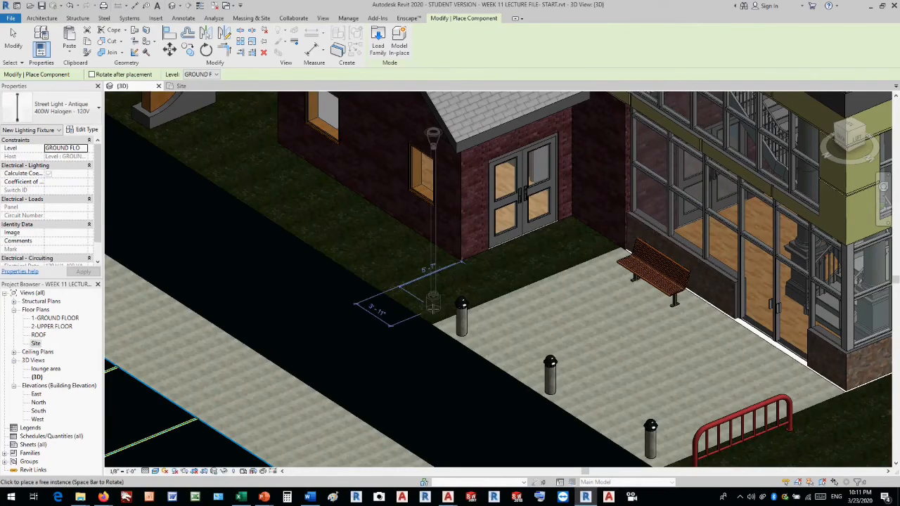
left_click(433, 309)
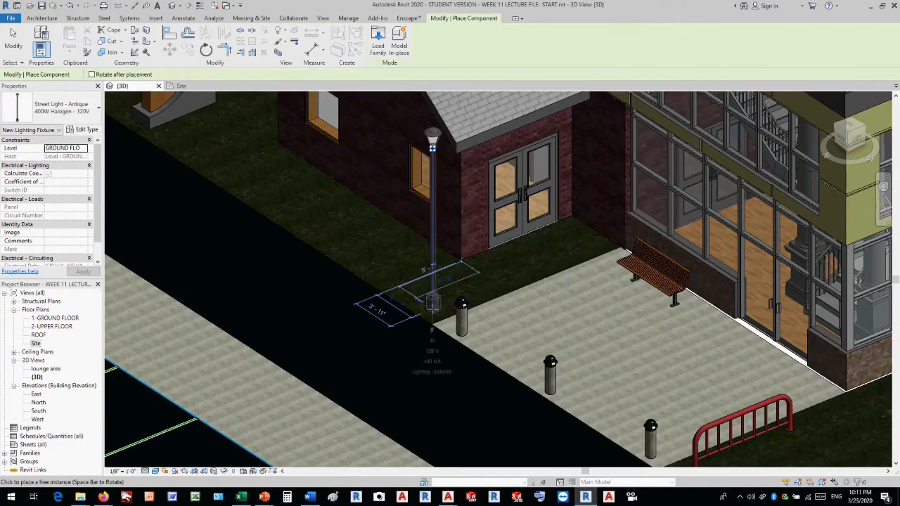
scroll(432, 310, "down", 3)
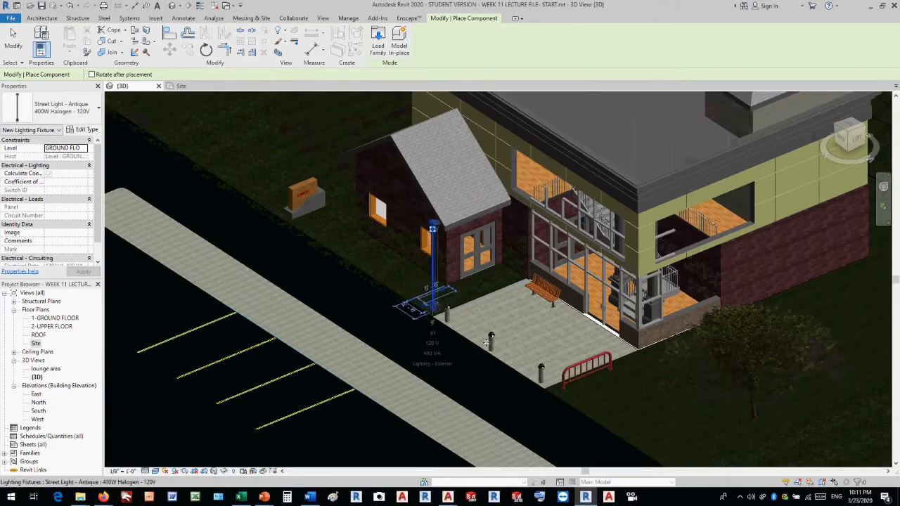
left_click(567, 397)
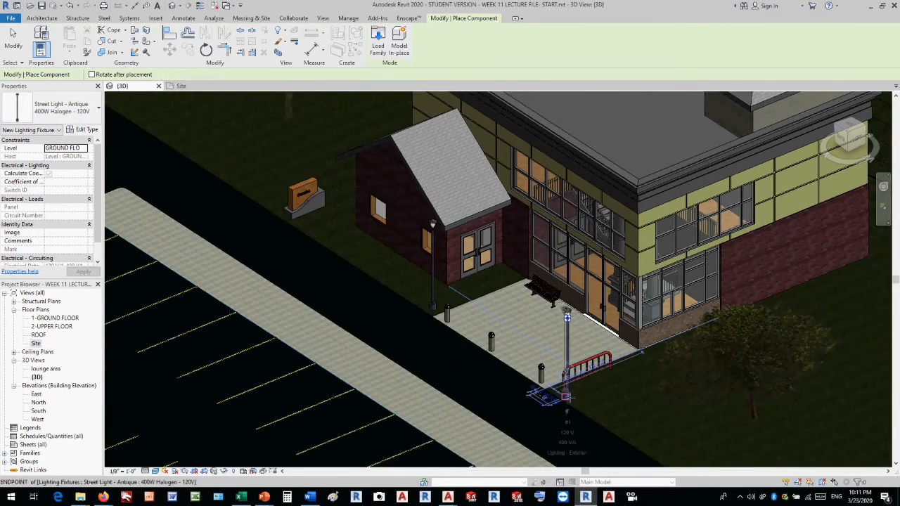
left_click(634, 364)
key("Escape")
key("Escape")
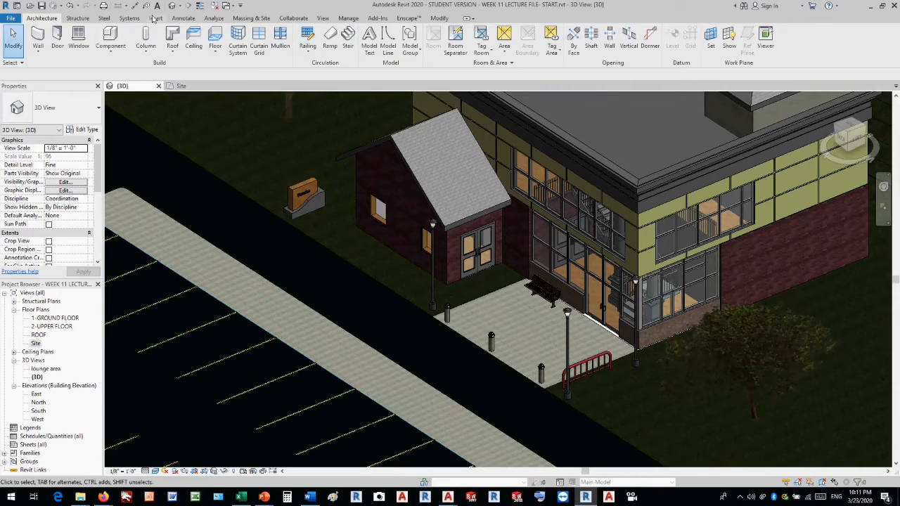
Load the Street Light - Standard family from the External lighting folder as a component.
left_click(107, 39)
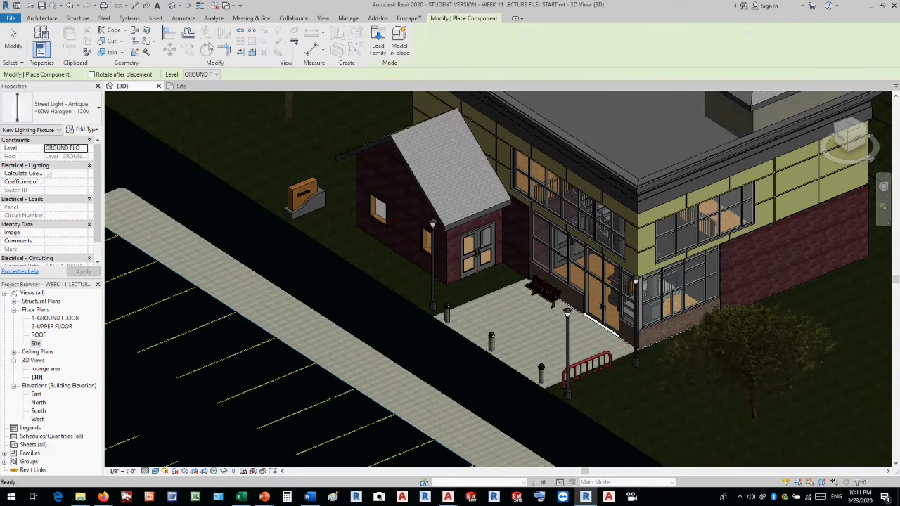
left_click(373, 51)
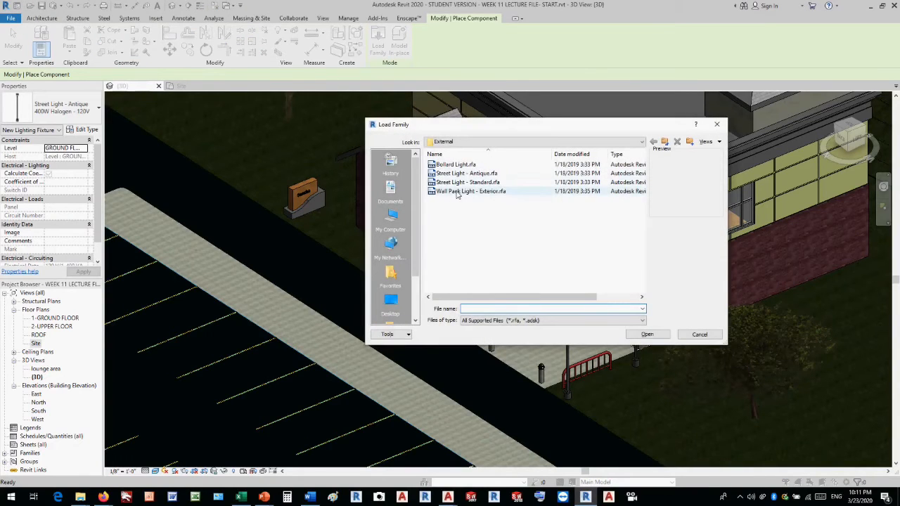
left_click(462, 184)
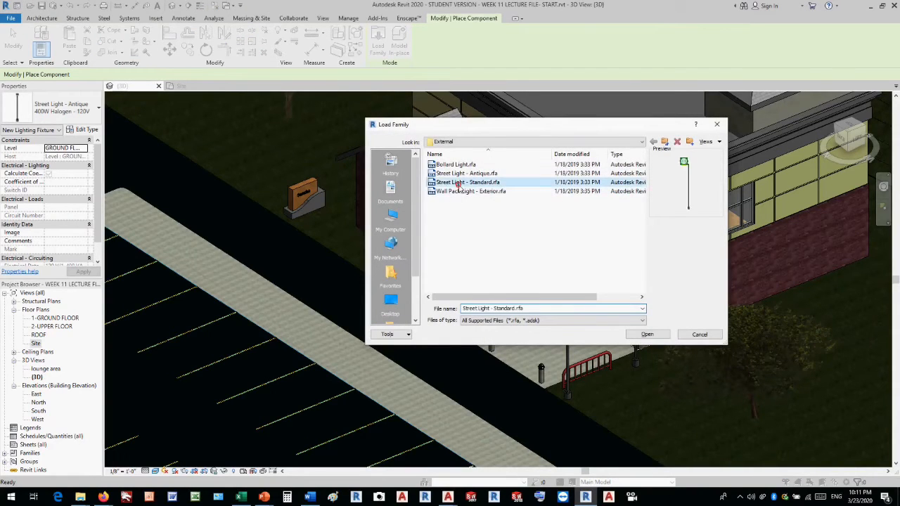
left_click(647, 335)
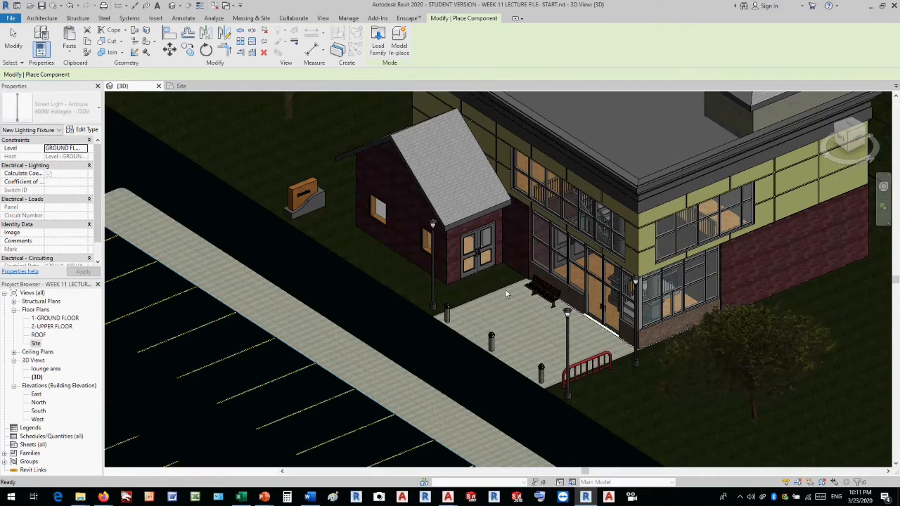
Place four standard street lights along the paved parking island, rotated so their arms face the parking rows.
scroll(505, 289, "down", 5)
scroll(357, 284, "up", 3)
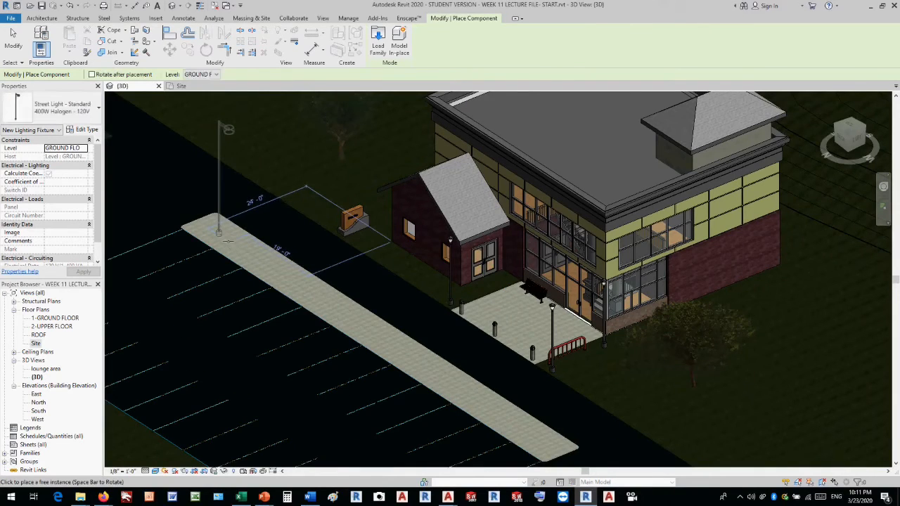
key("space")
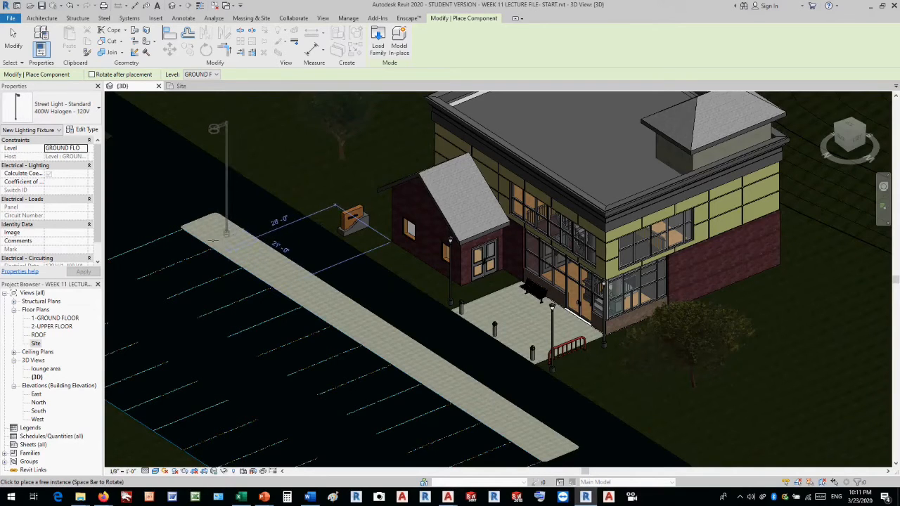
left_click(210, 239)
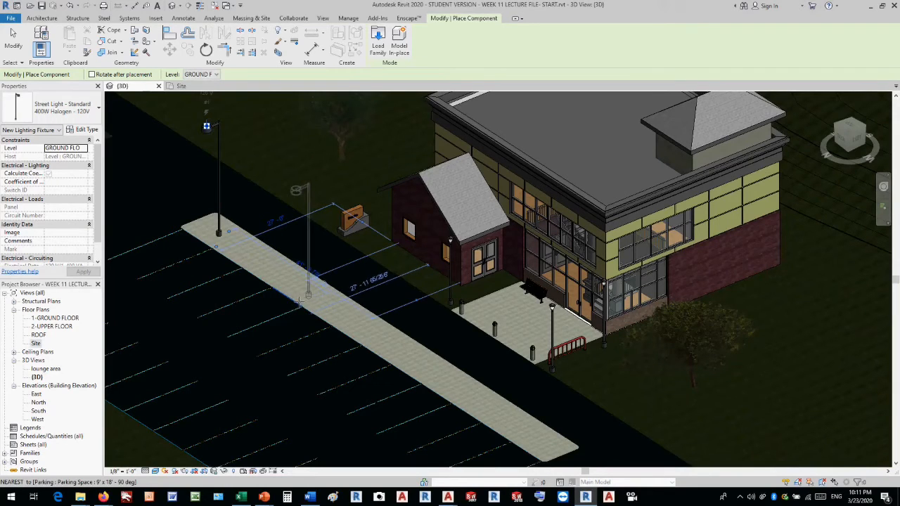
left_click(298, 301)
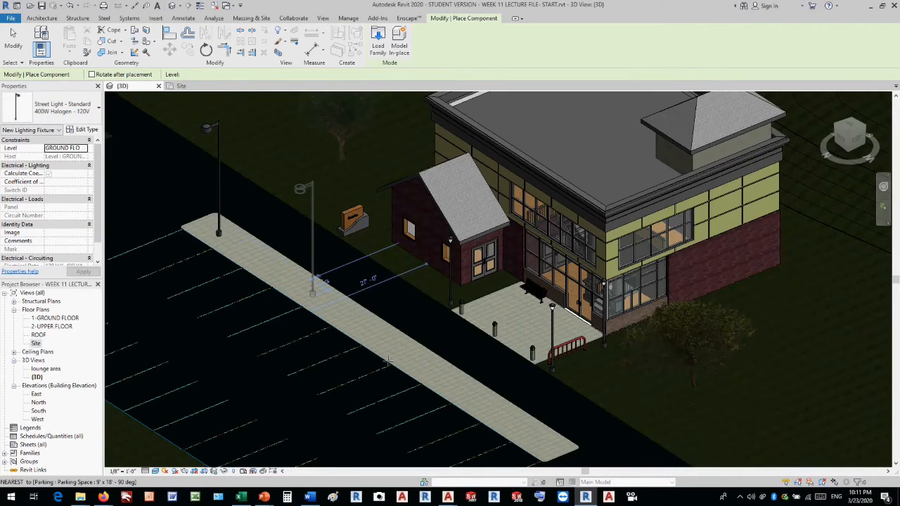
left_click(392, 360)
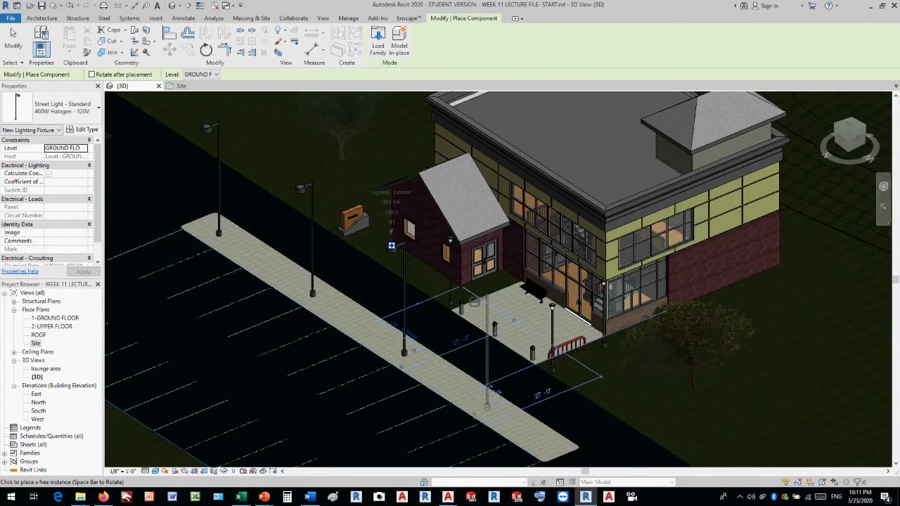
left_click(475, 414)
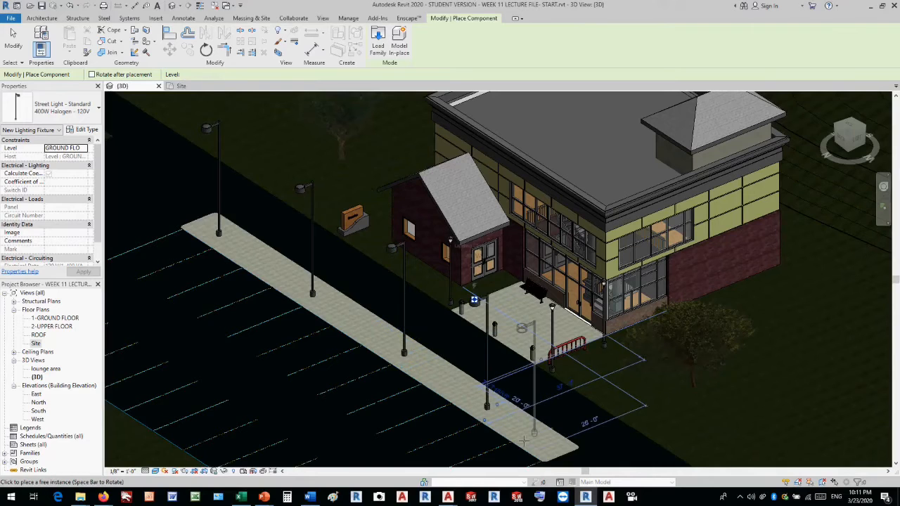
key("Escape")
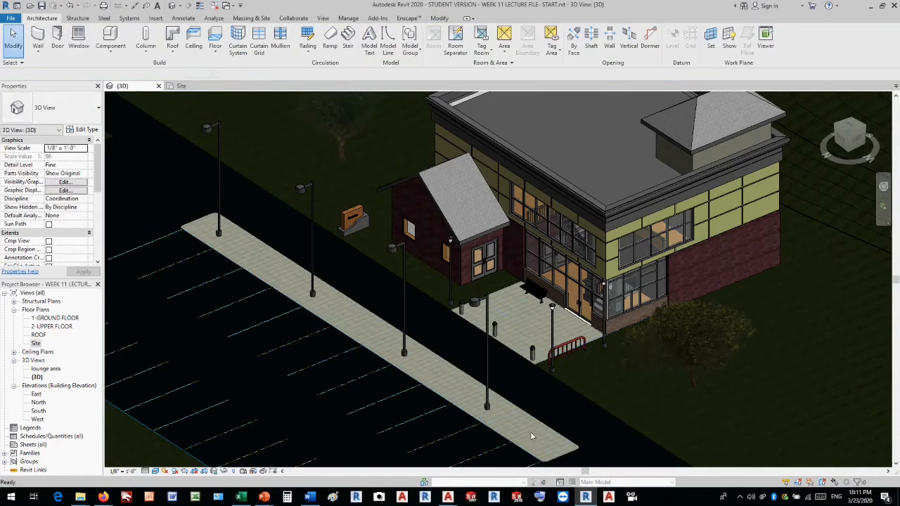
scroll(516, 315, "down", 1)
scroll(516, 312, "down", 4)
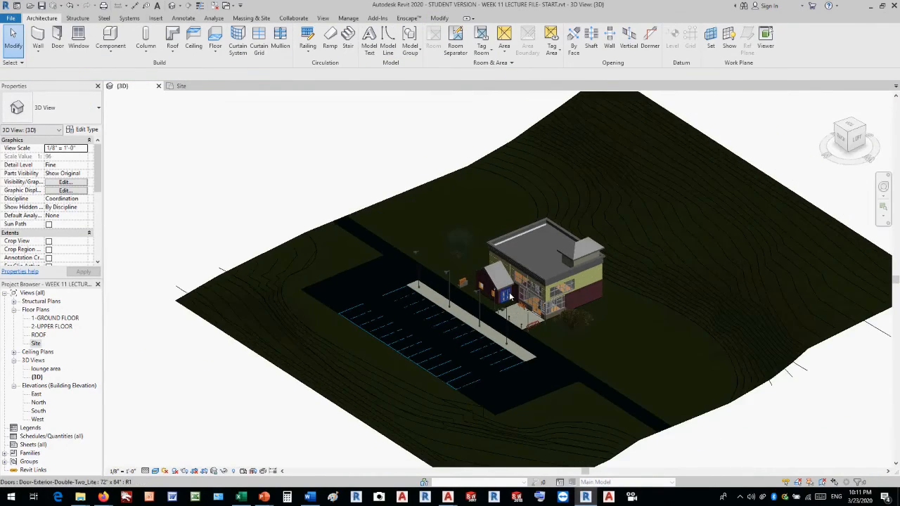
Load the RPC Shrub family from the US Imperial library's Planting folder as a site component.
scroll(509, 291, "up", 3)
scroll(509, 291, "up", 1)
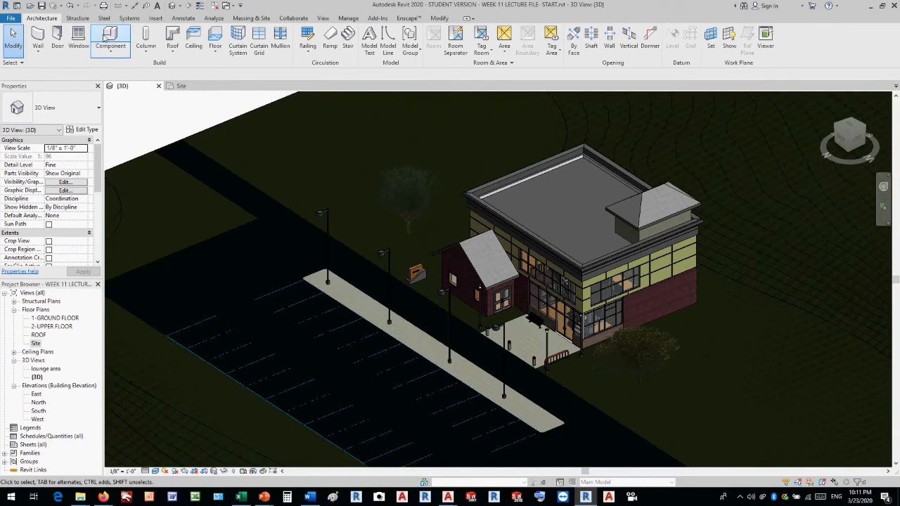
left_click(78, 19)
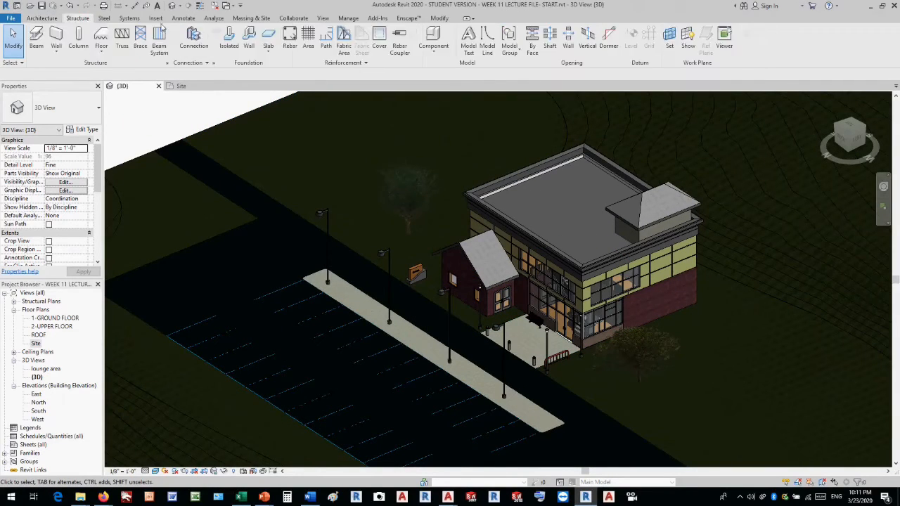
left_click(248, 19)
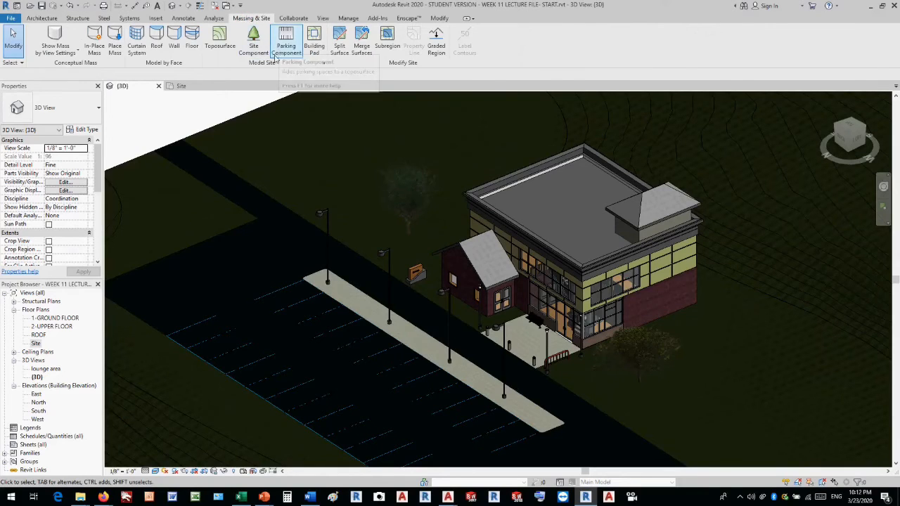
left_click(254, 49)
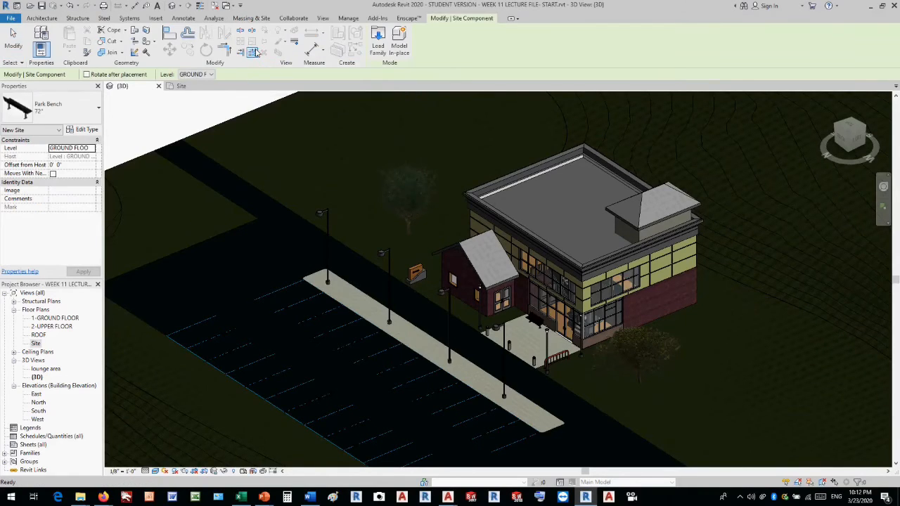
left_click(378, 49)
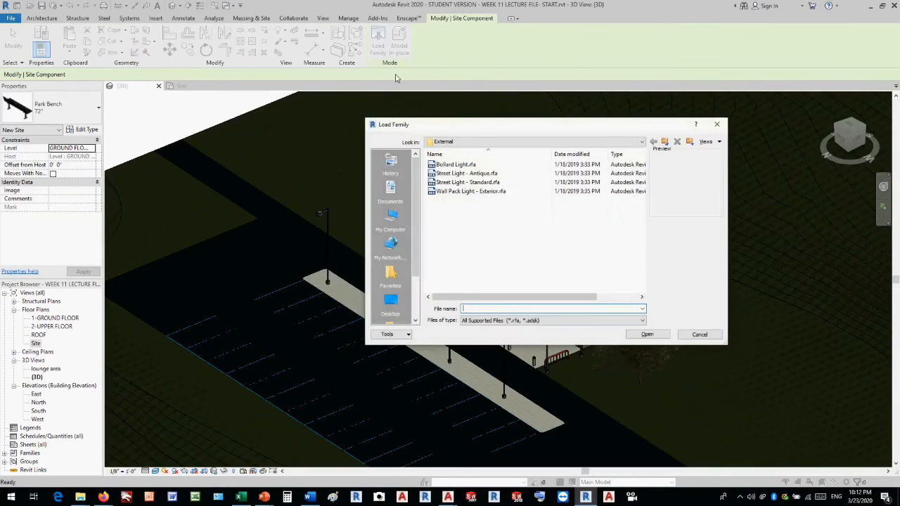
left_click(476, 141)
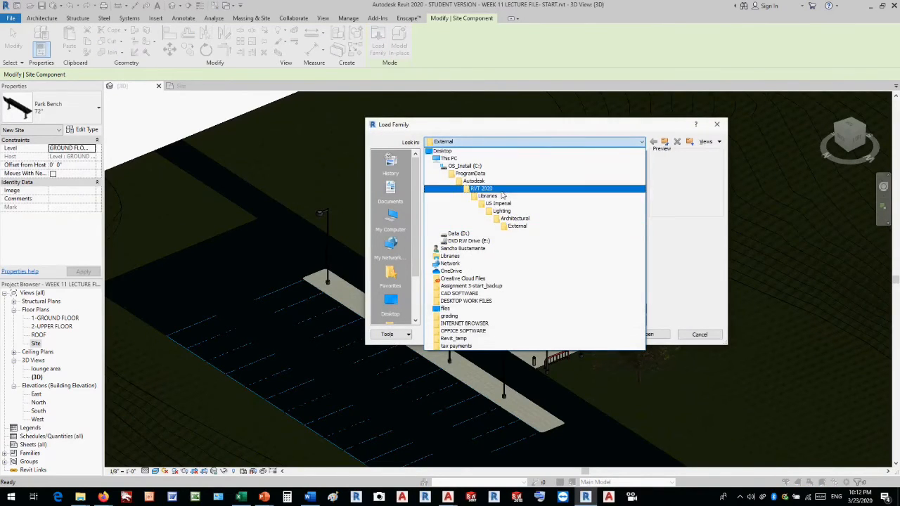
left_click(499, 203)
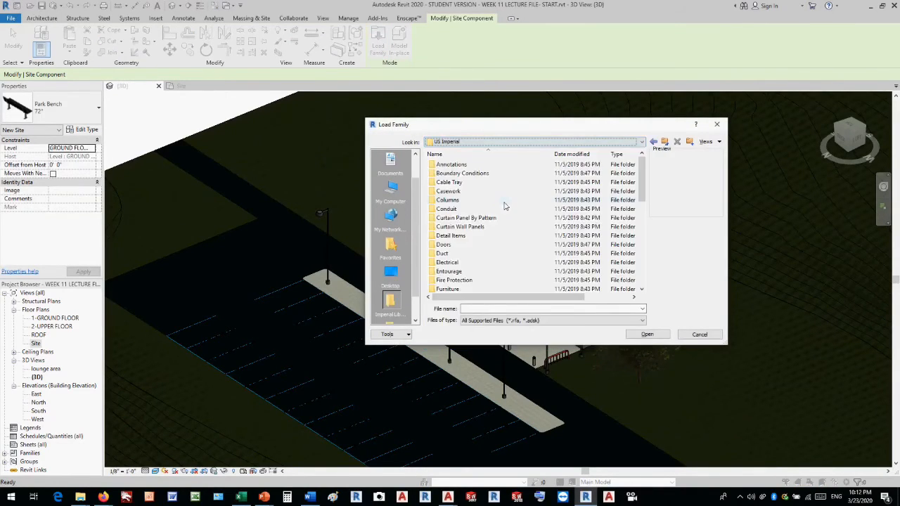
left_click_drag(641, 197, 636, 245)
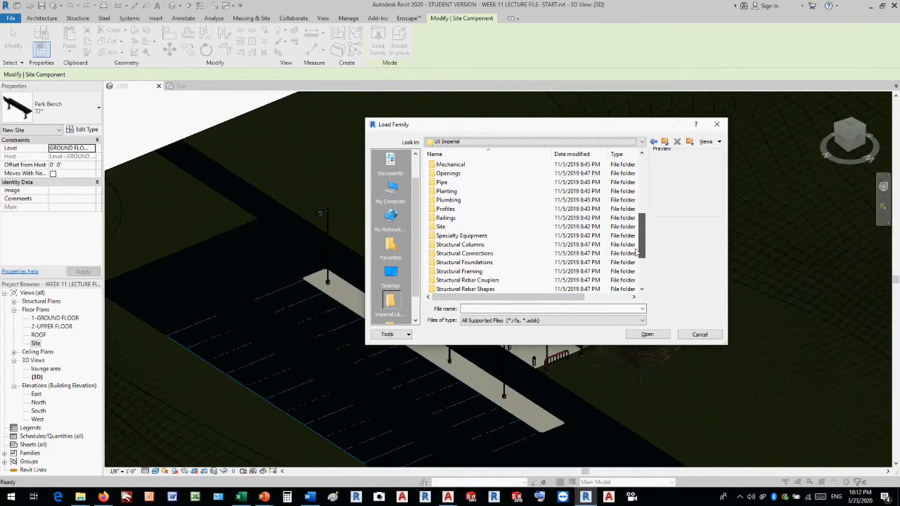
double_click(441, 192)
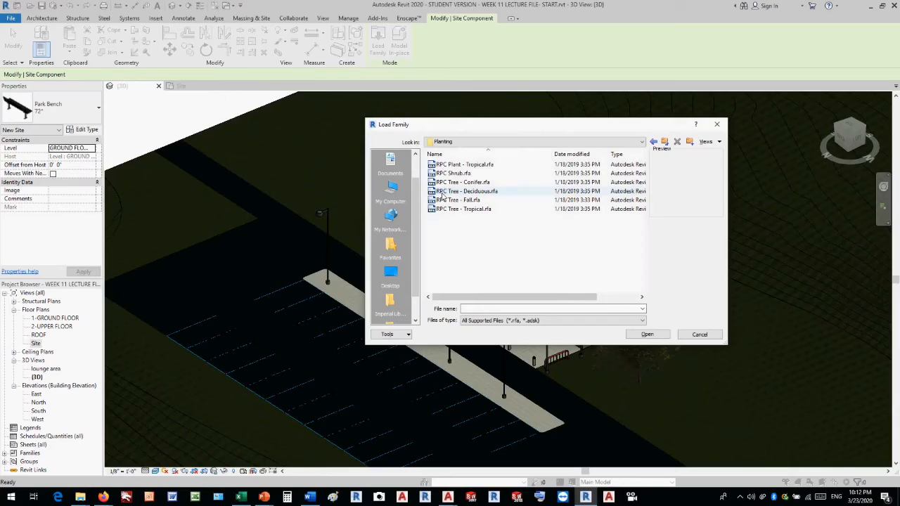
left_click(456, 174)
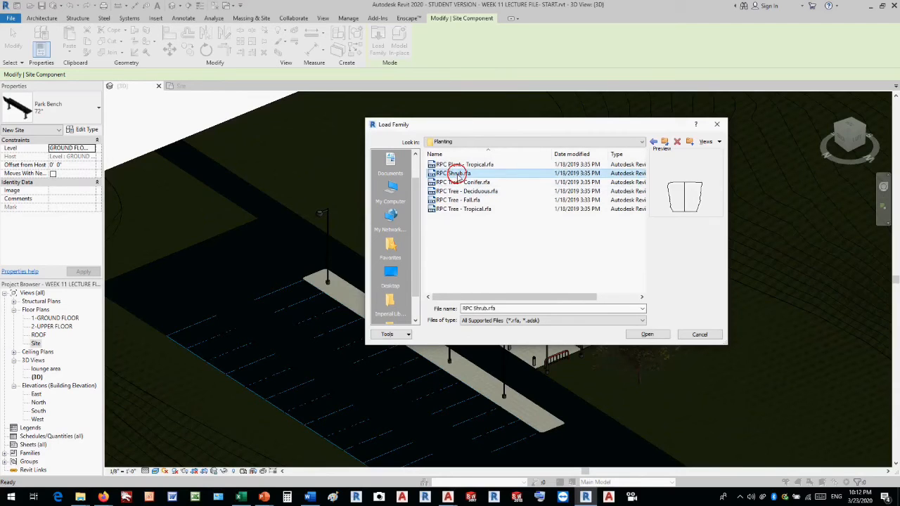
left_click(632, 334)
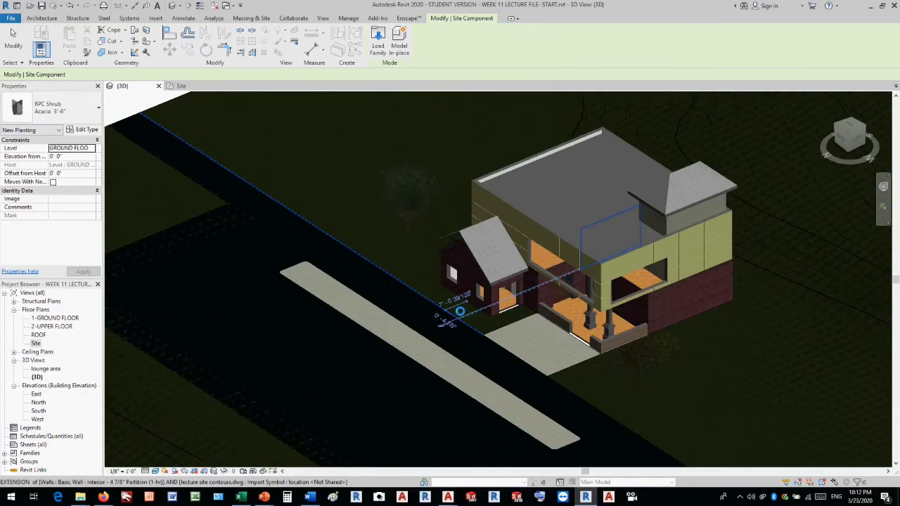
Place an Acacia 3'-6" shrub beside the gabled wing's side wall and a Boxwood 2'-9" shrub near the wing's front corner.
scroll(457, 317, "up", 5)
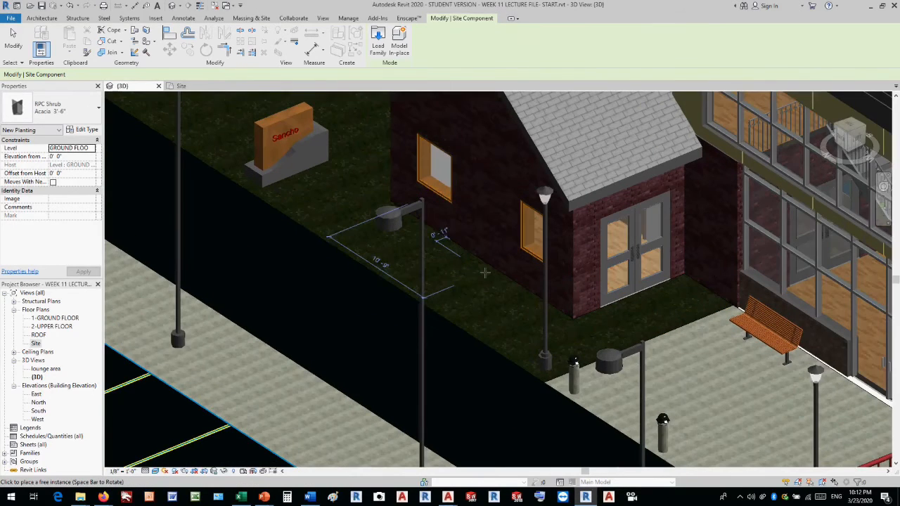
left_click(485, 274)
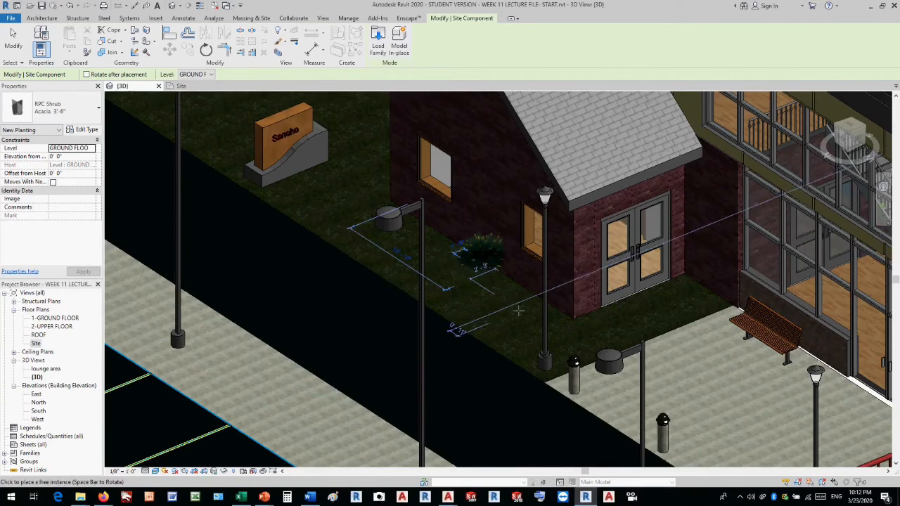
left_click(81, 118)
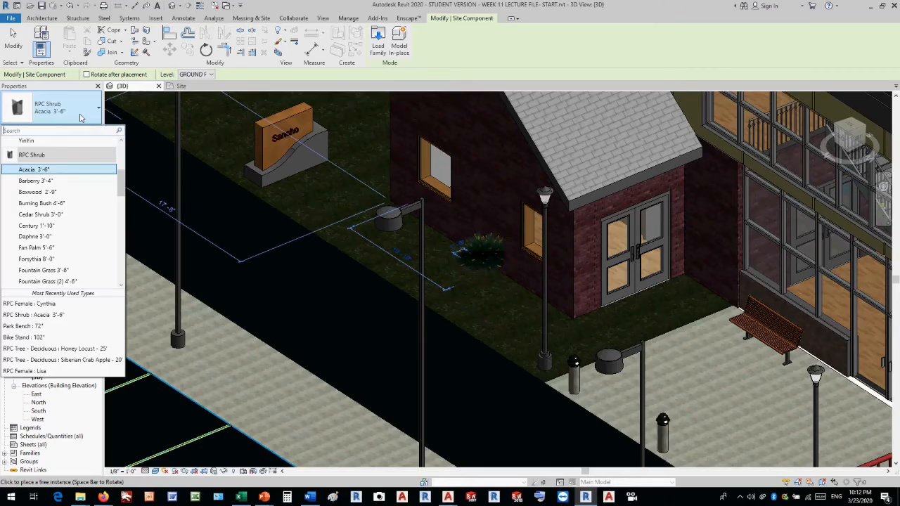
left_click(69, 192)
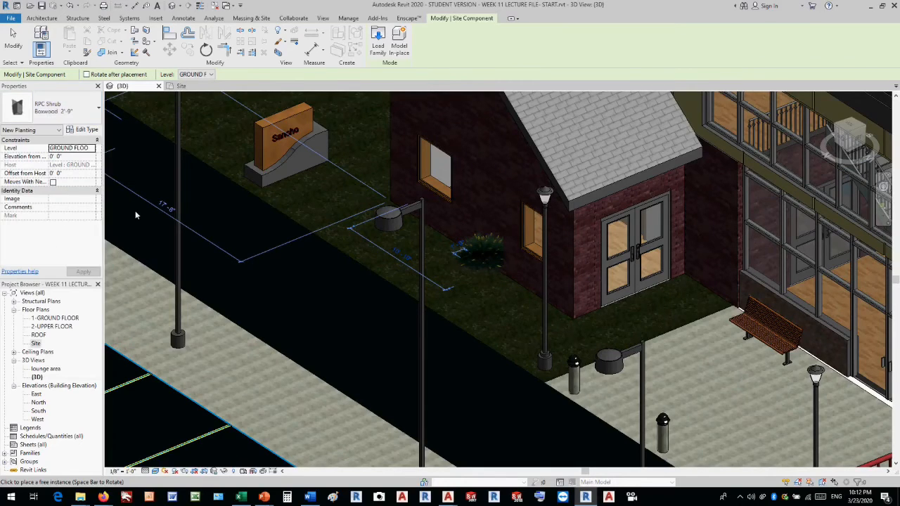
left_click(581, 346)
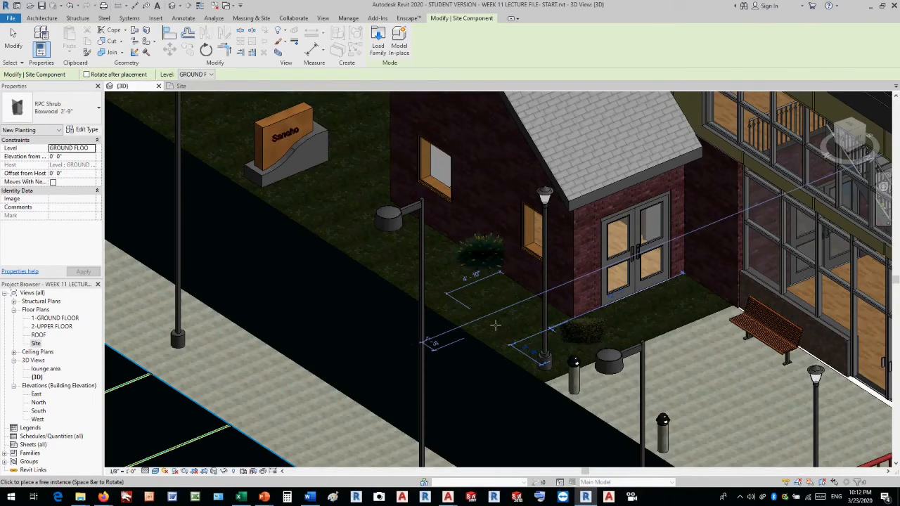
Shift the Acacia shrub slightly away from the gabled wing's side wall.
key("Escape")
left_click(478, 268)
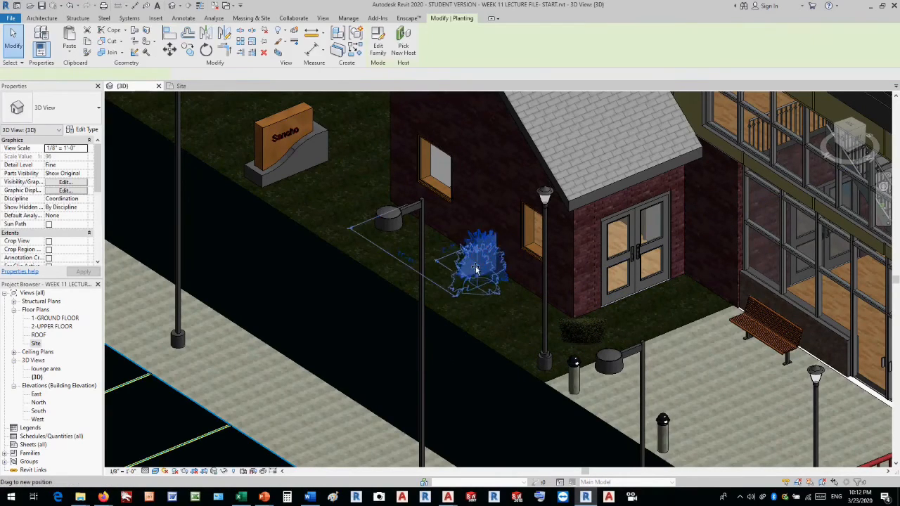
left_click(488, 331)
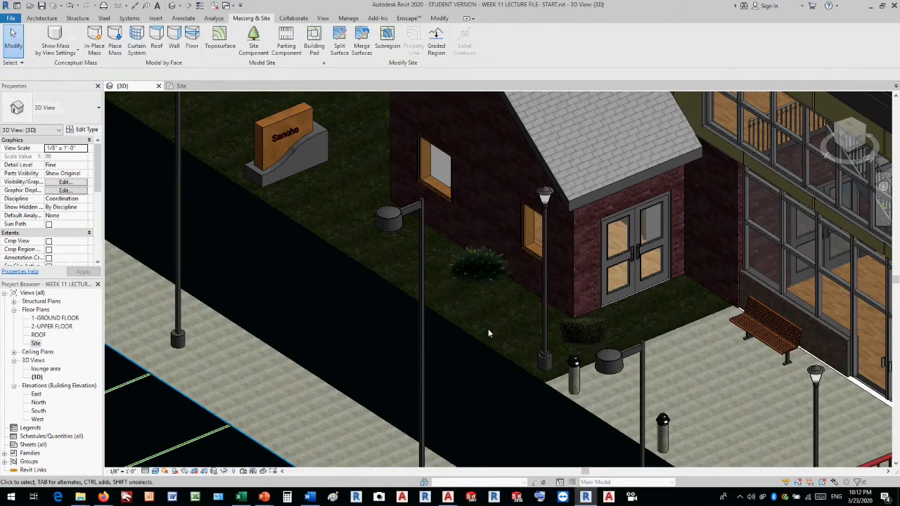
Place an RPC Female component of type Tina on the entrance paving between the bollards and the bench.
scroll(488, 328, "down", 5)
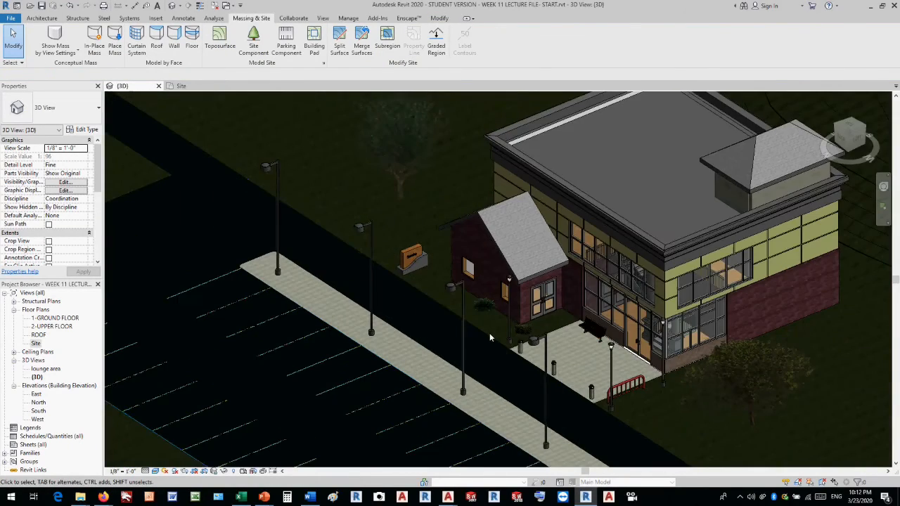
scroll(489, 332, "down", 4)
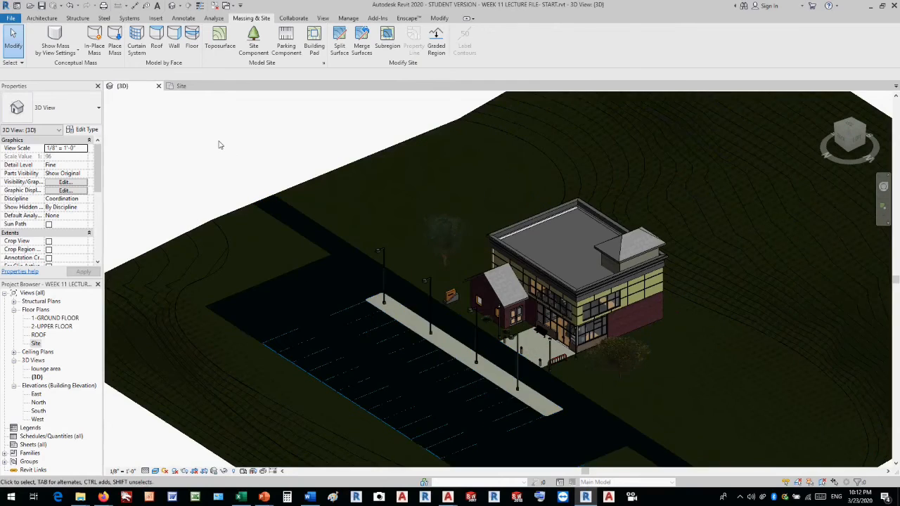
left_click(219, 144)
left_click(43, 18)
left_click(101, 32)
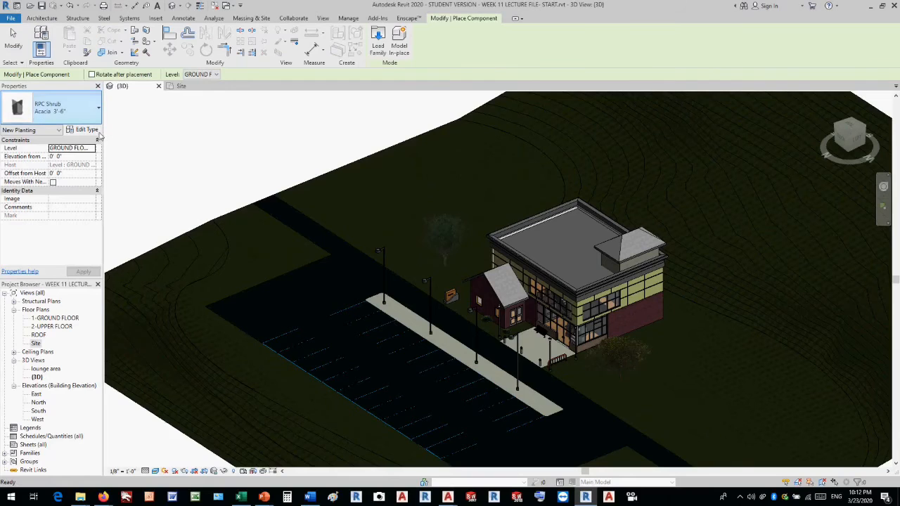
left_click(95, 108)
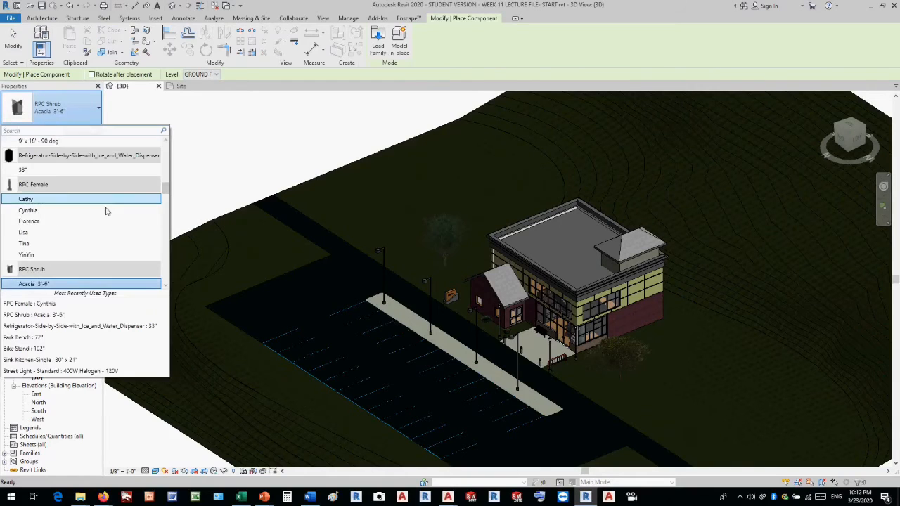
left_click(42, 244)
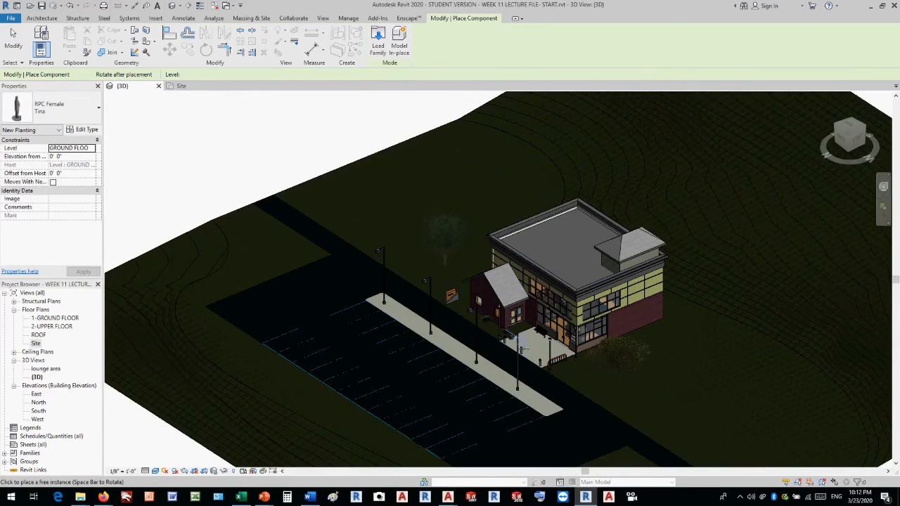
scroll(522, 346, "up", 5)
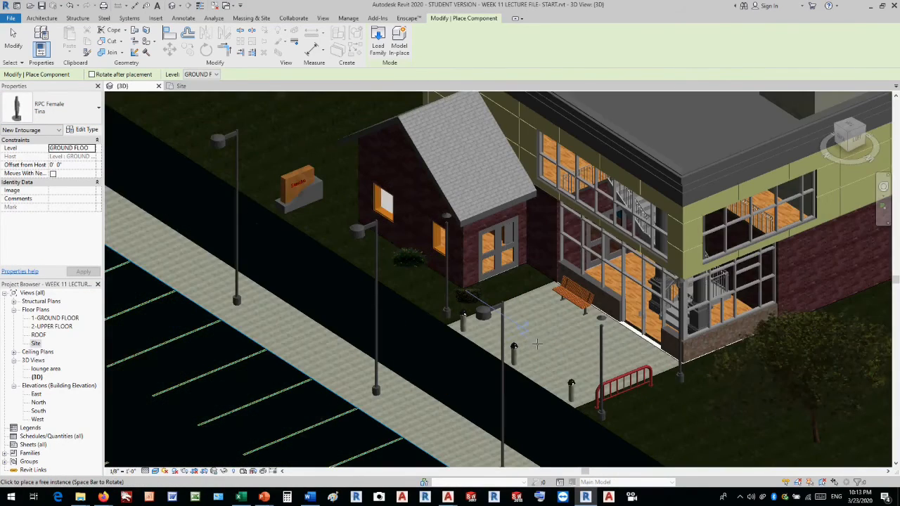
left_click(537, 343)
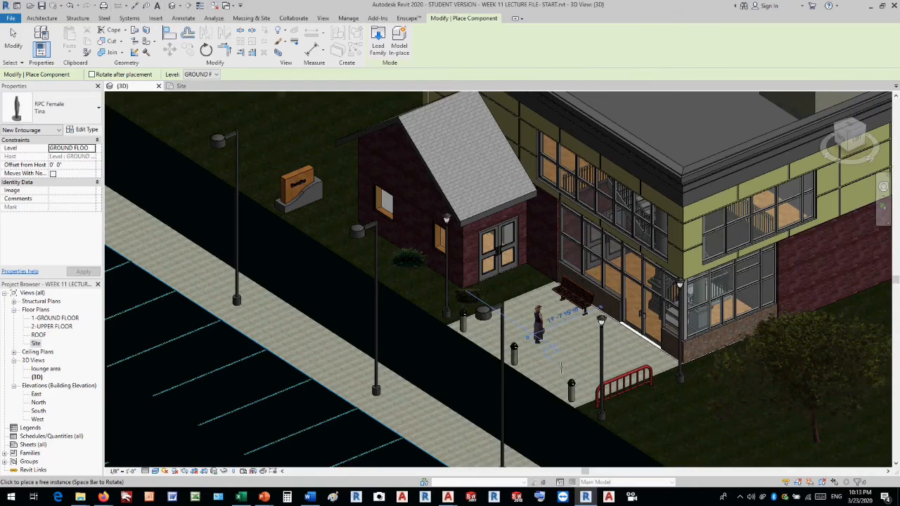
key("Escape")
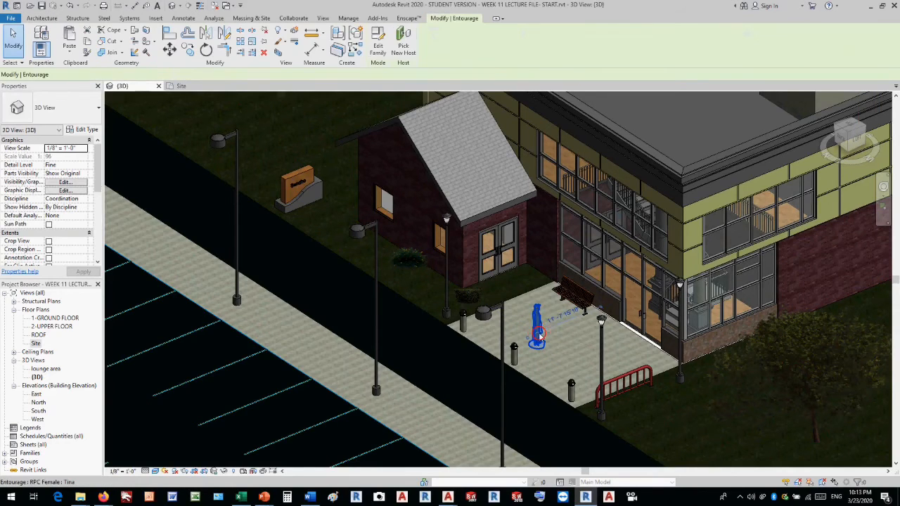
key("Escape")
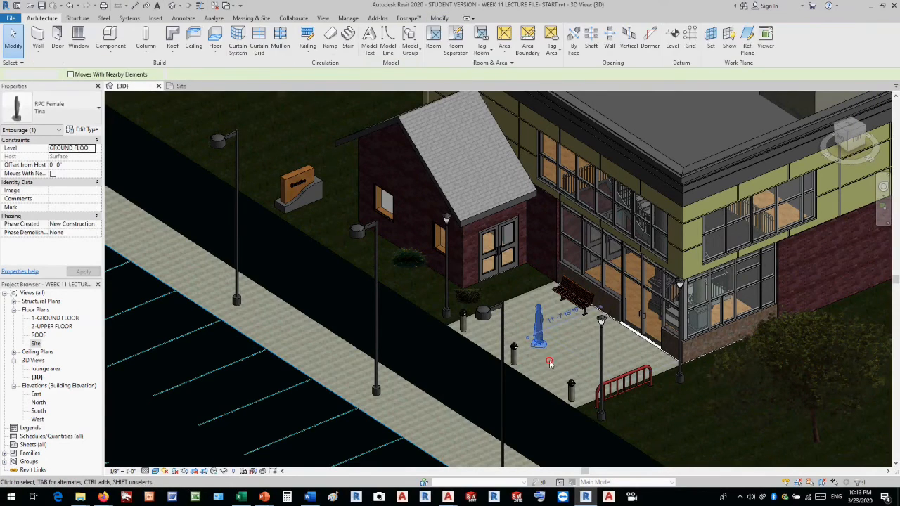
Create a perspective camera view in the Site plan, with the eye at the parking island's end near the entrance and the target inside the building.
scroll(503, 251, "down", 3)
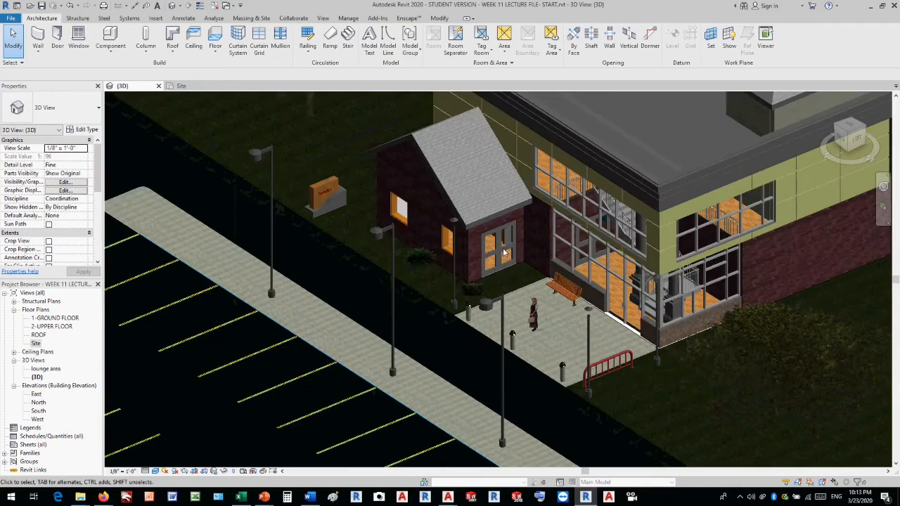
middle_click_drag(495, 315, 492, 267, "shift")
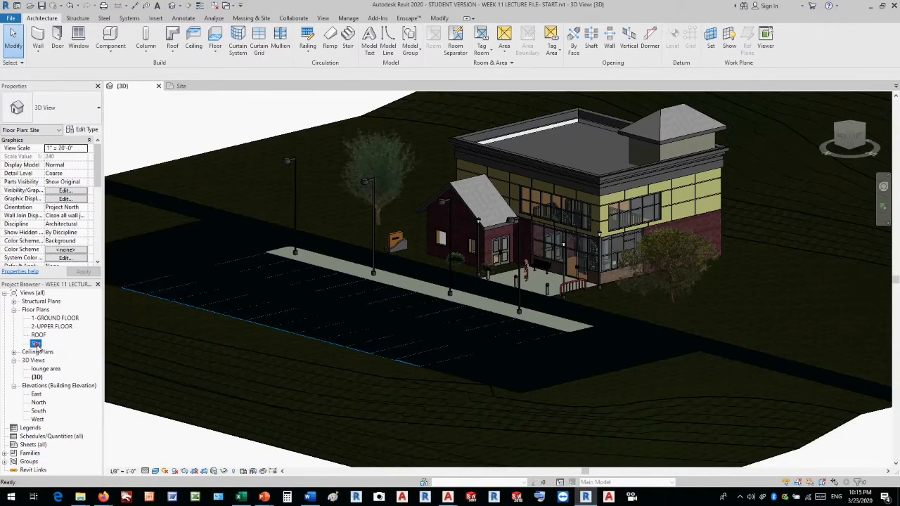
double_click(36, 343)
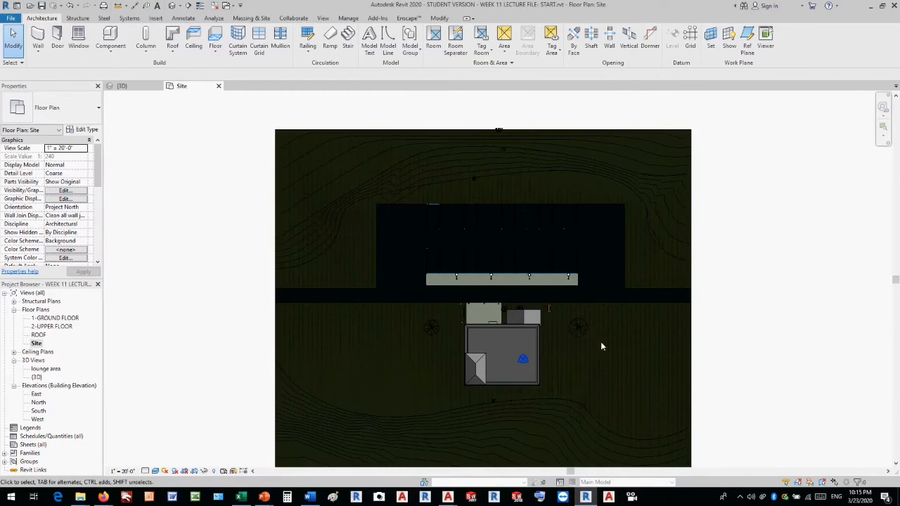
scroll(624, 344, "up", 2)
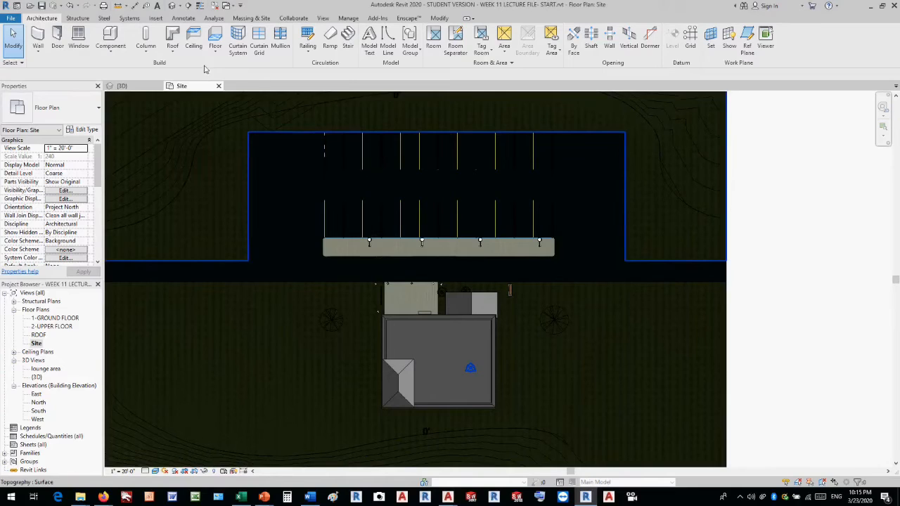
left_click(323, 17)
left_click(294, 50)
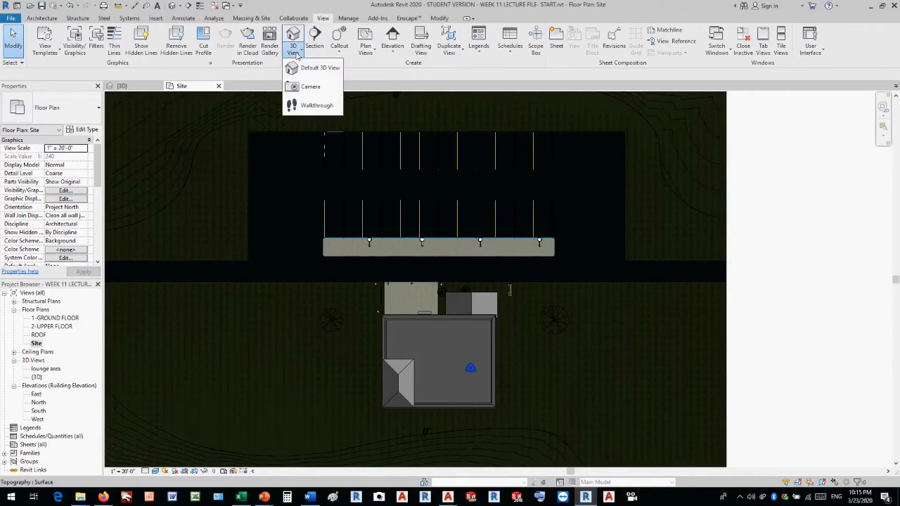
left_click(305, 90)
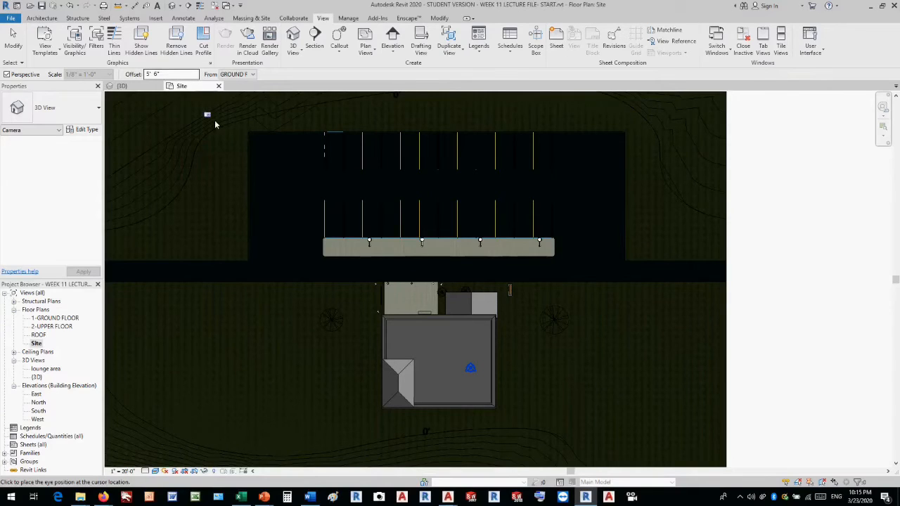
left_click(346, 245)
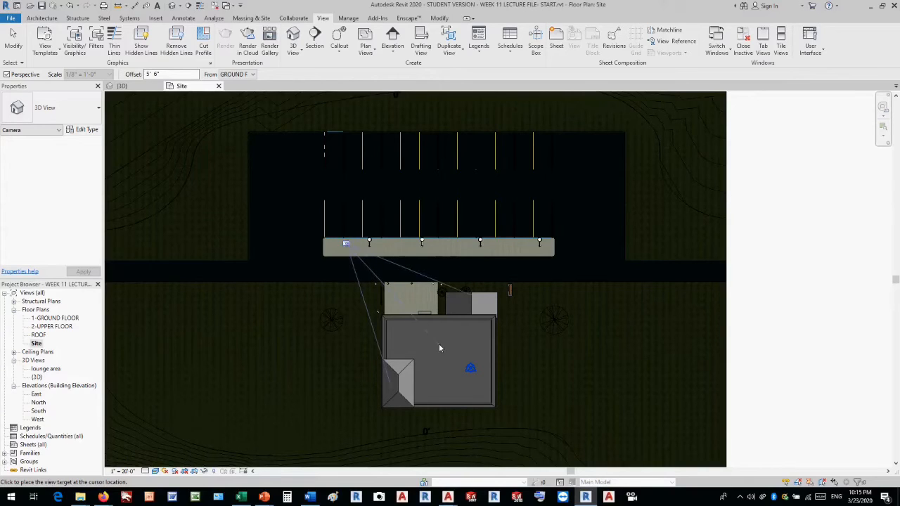
left_click(465, 380)
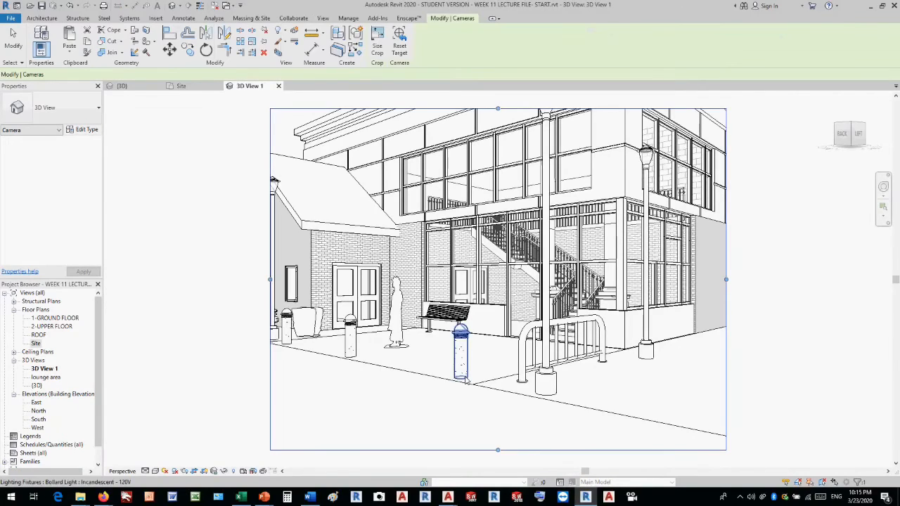
Set the camera view's crop region to 10" wide by 8" high, changing the field of view.
scroll(680, 276, "down", 2)
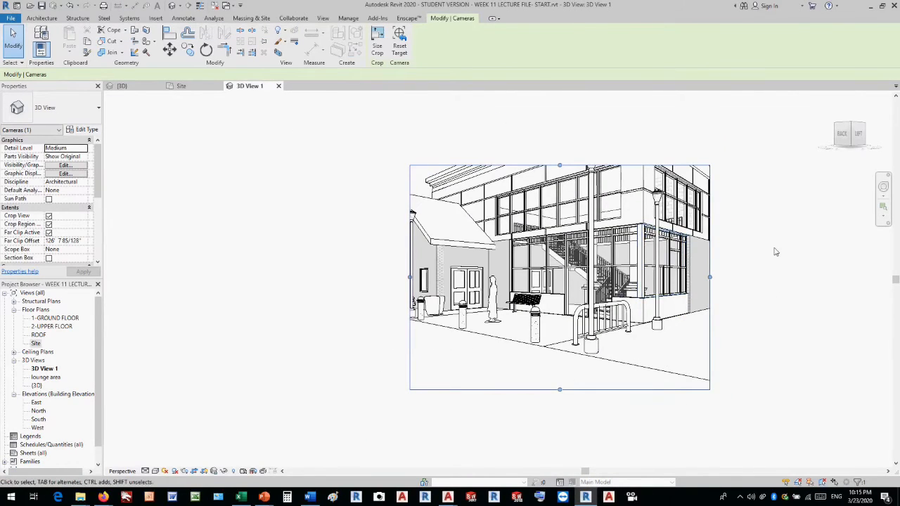
scroll(775, 252, "up", 2)
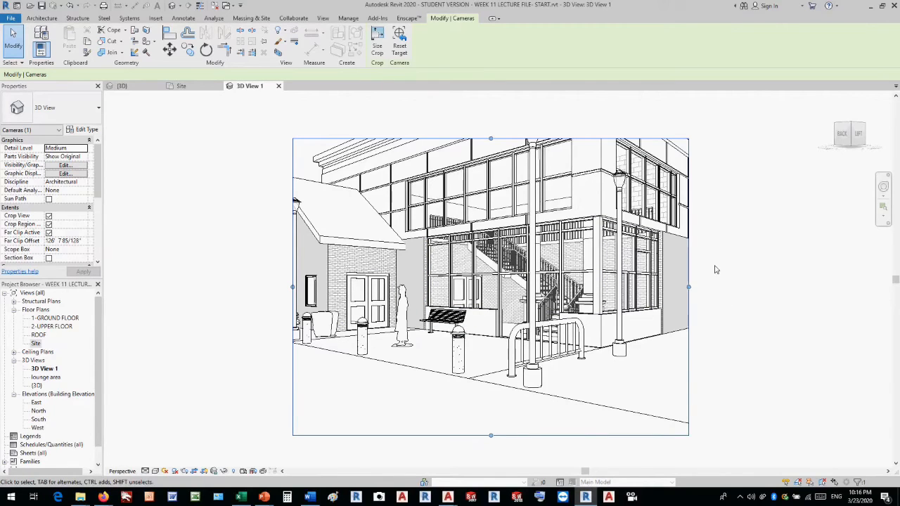
left_click(377, 44)
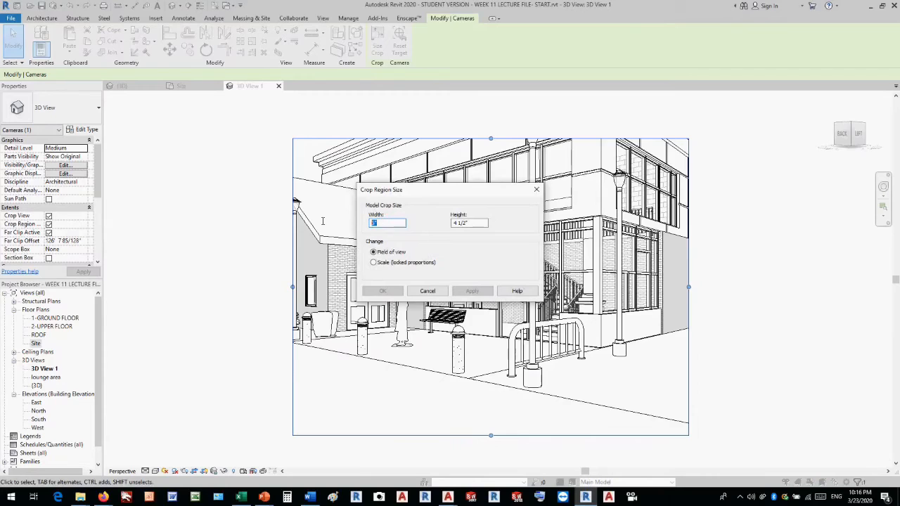
type("10")
left_click(472, 224)
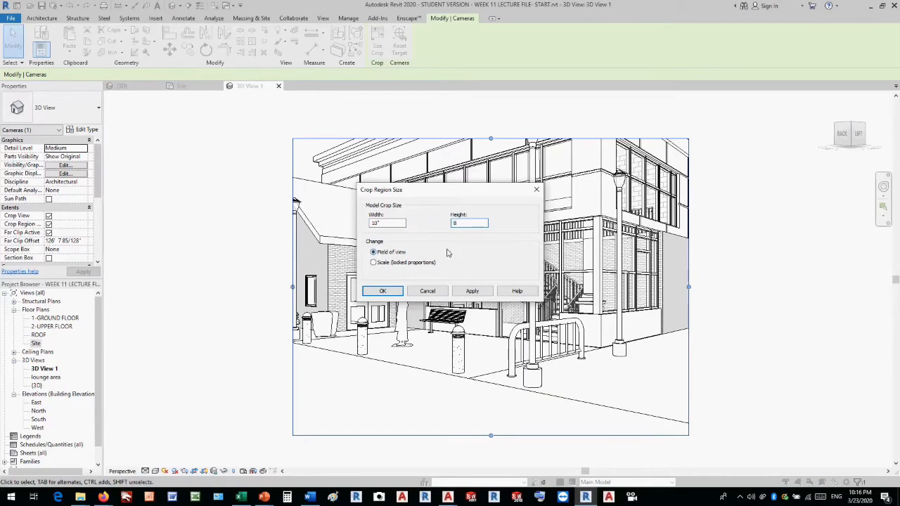
type("8")
left_click(385, 291)
scroll(425, 262, "down", 3)
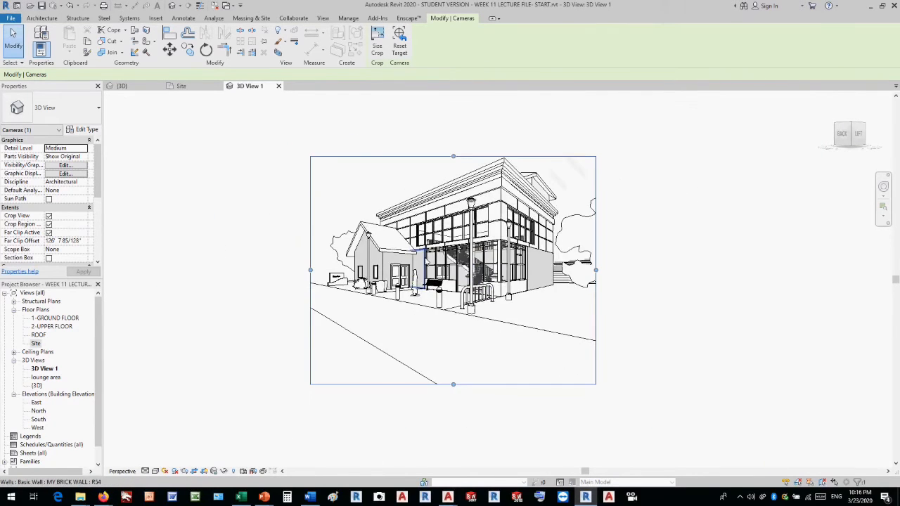
scroll(611, 250, "up", 1)
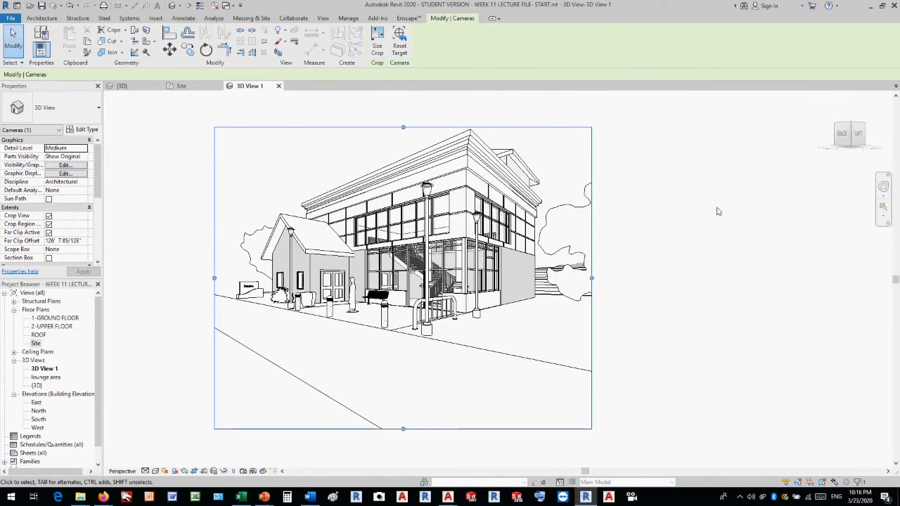
Reframe the perspective with the steering wheel, moving the camera back and orbiting so the building sits behind a foreground lamp post.
left_click(883, 188)
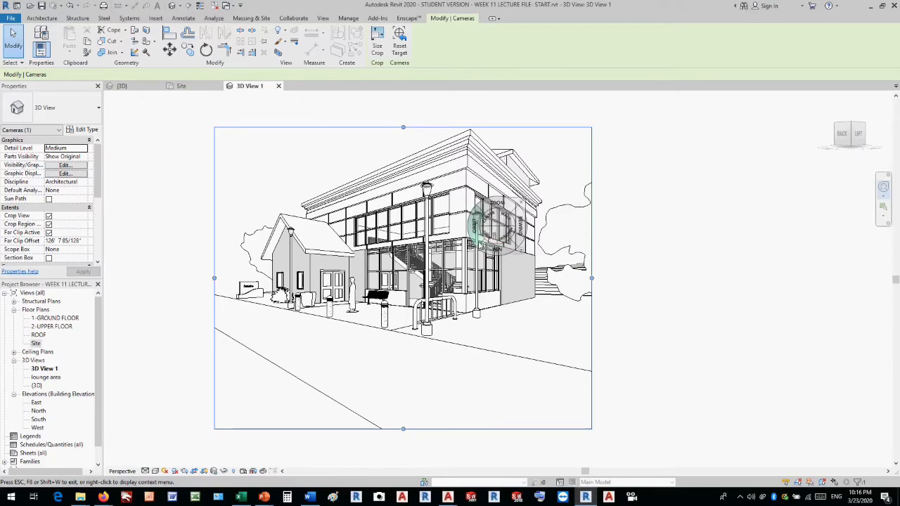
left_click_drag(501, 246, 488, 264)
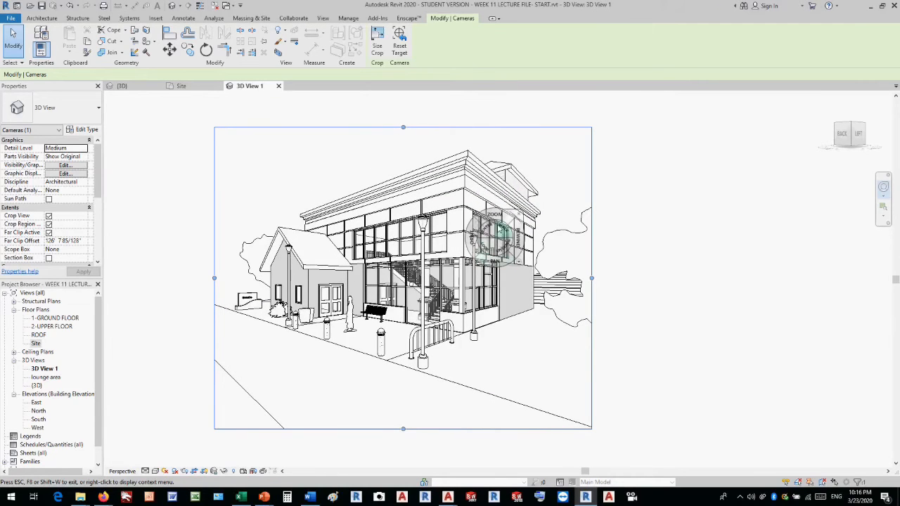
left_click_drag(487, 216, 486, 236)
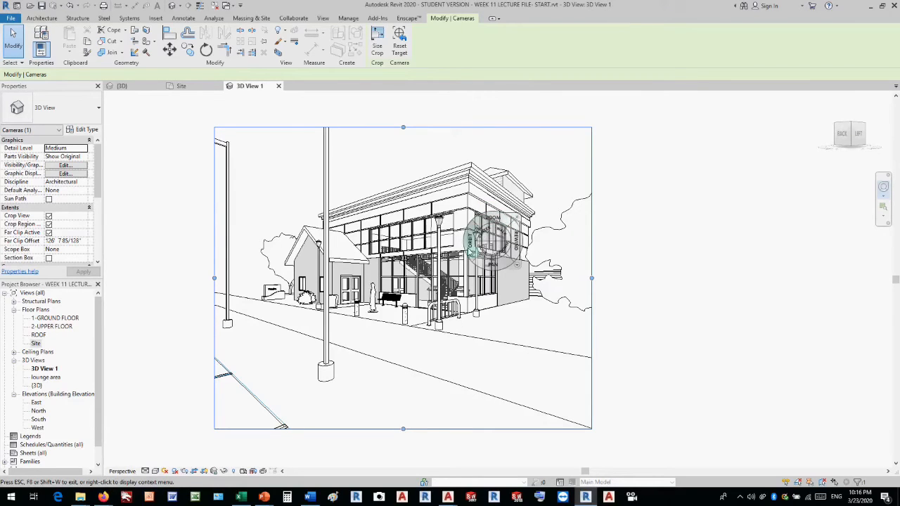
mouse_move(492, 219)
left_mouse_down()
mouse_move(482, 204)
mouse_move(488, 215)
left_mouse_up()
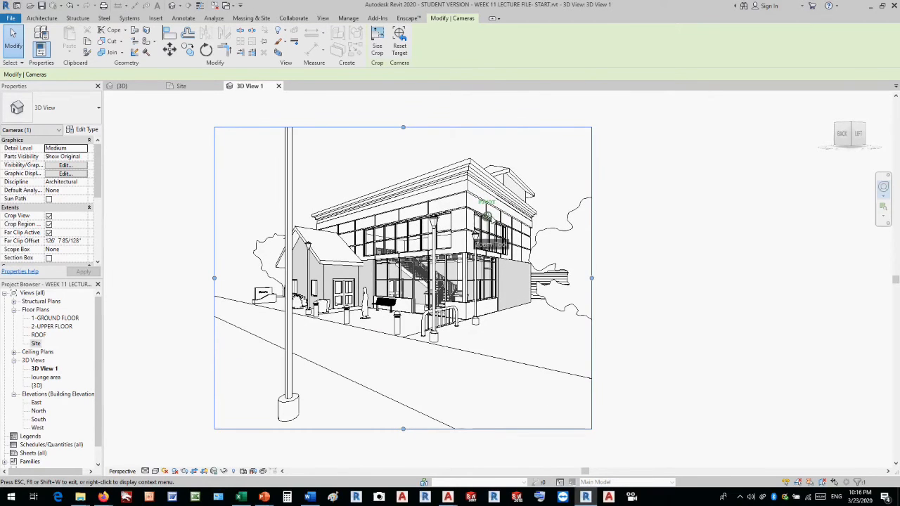
left_click_drag(497, 270, 496, 274)
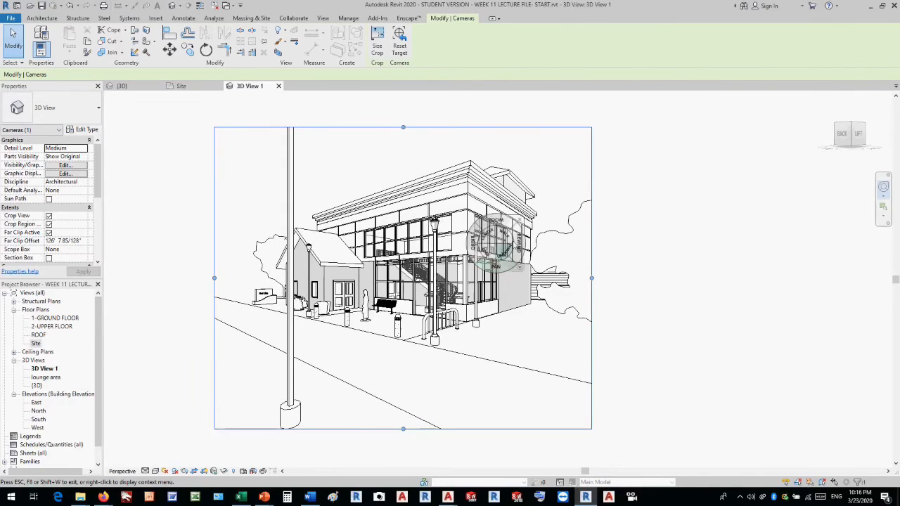
left_click(521, 222)
left_click(696, 222)
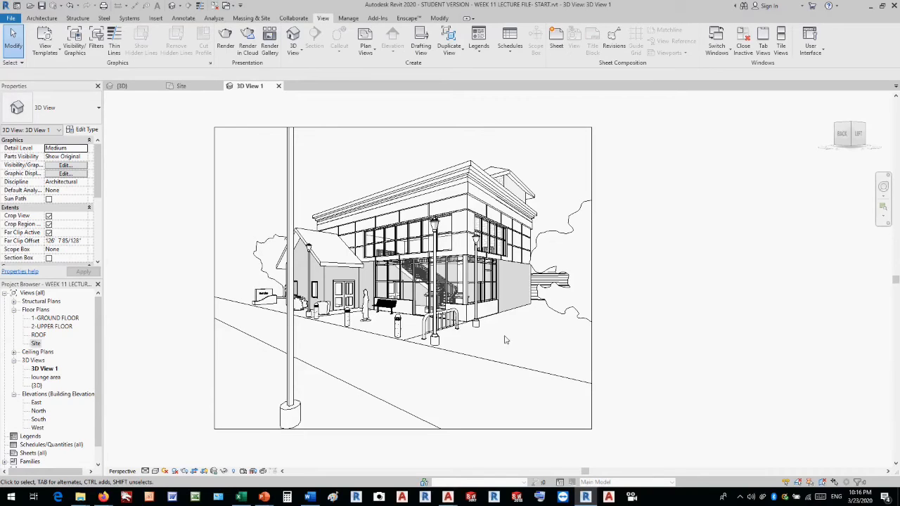
Switch the camera view to the Realistic visual style and dismiss the save reminder without saving.
left_click(155, 471)
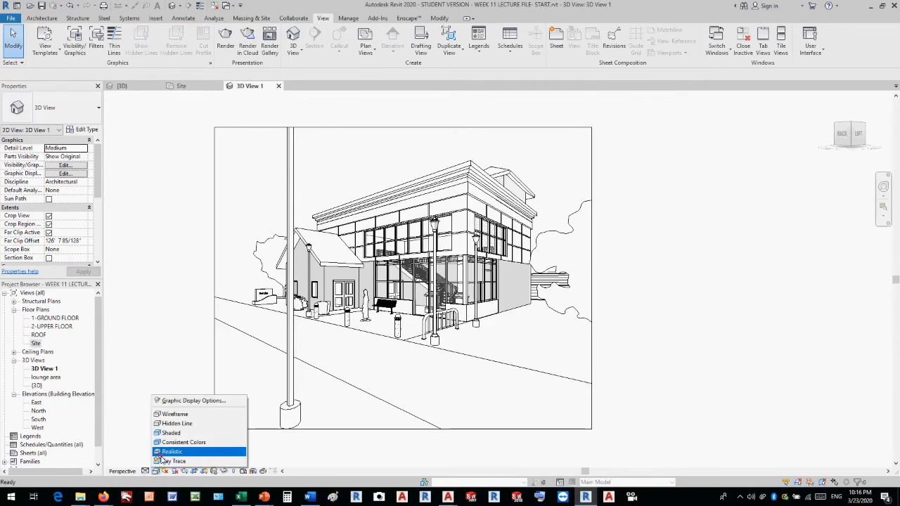
left_click(162, 454)
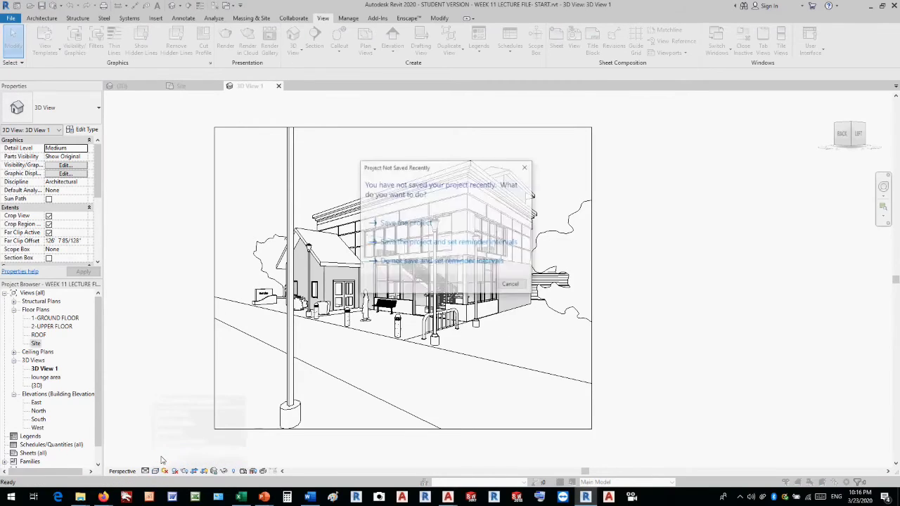
left_click(526, 167)
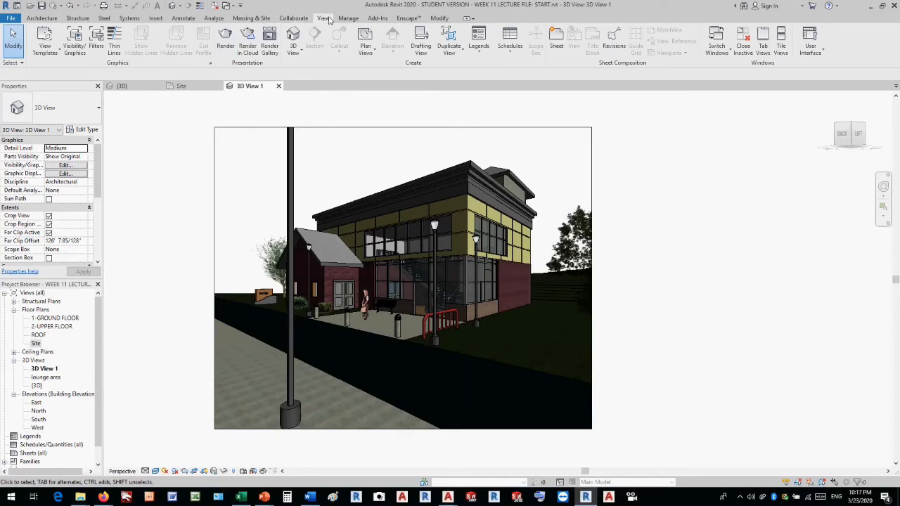
Open the rendering settings for the camera view, try Medium quality and return it to Draft.
left_click(225, 42)
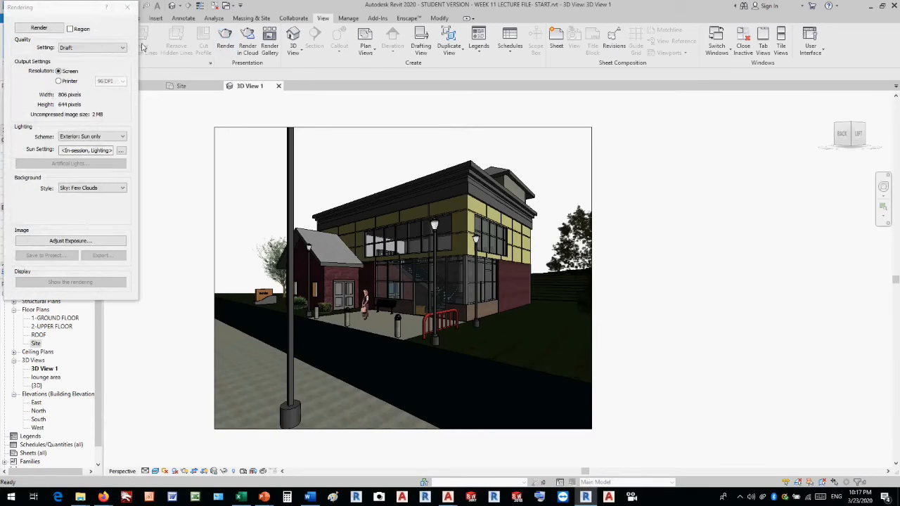
left_click_drag(78, 13, 150, 116)
left_click(162, 151)
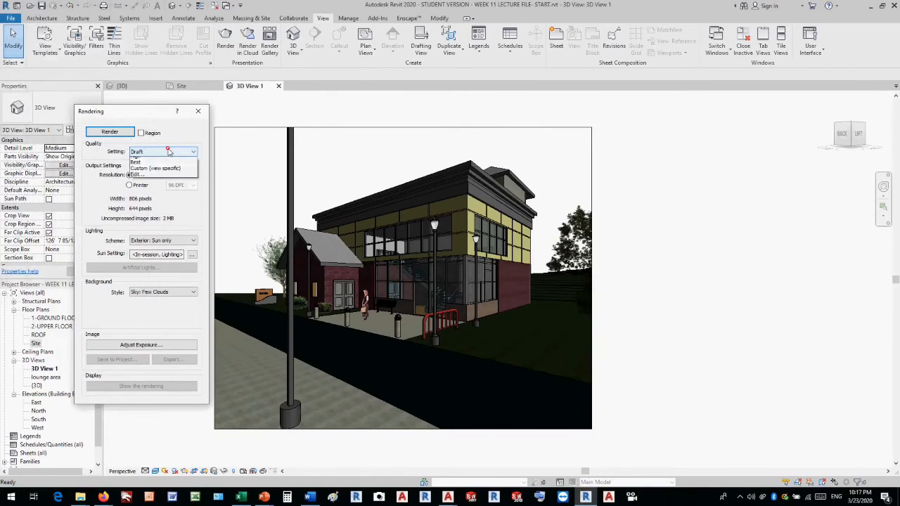
left_click(166, 167)
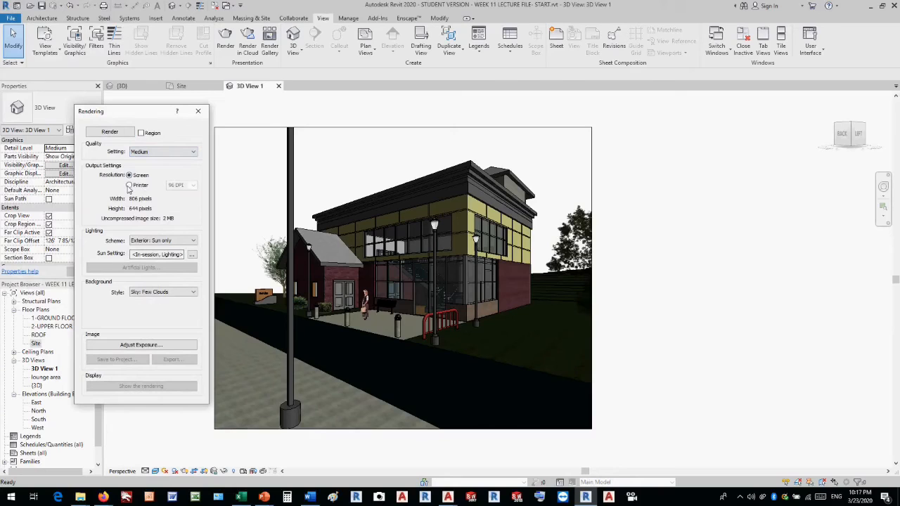
left_click(151, 153)
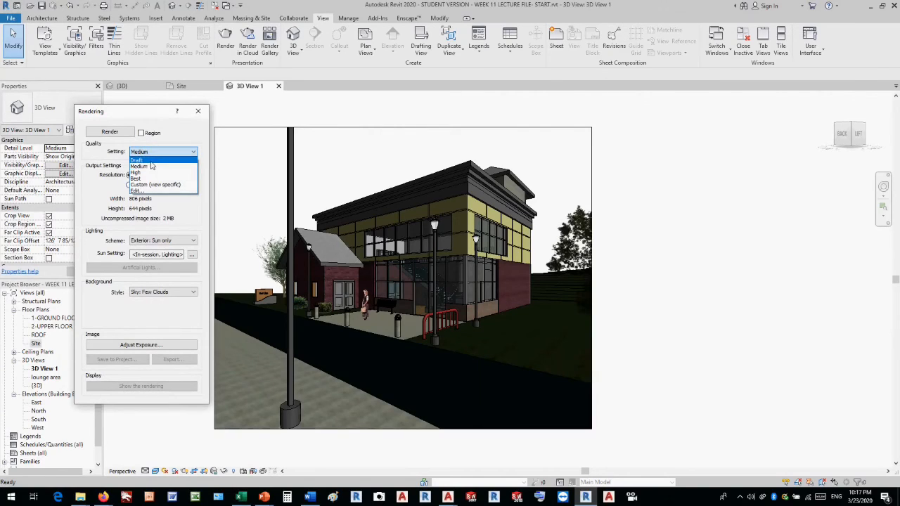
left_click(150, 161)
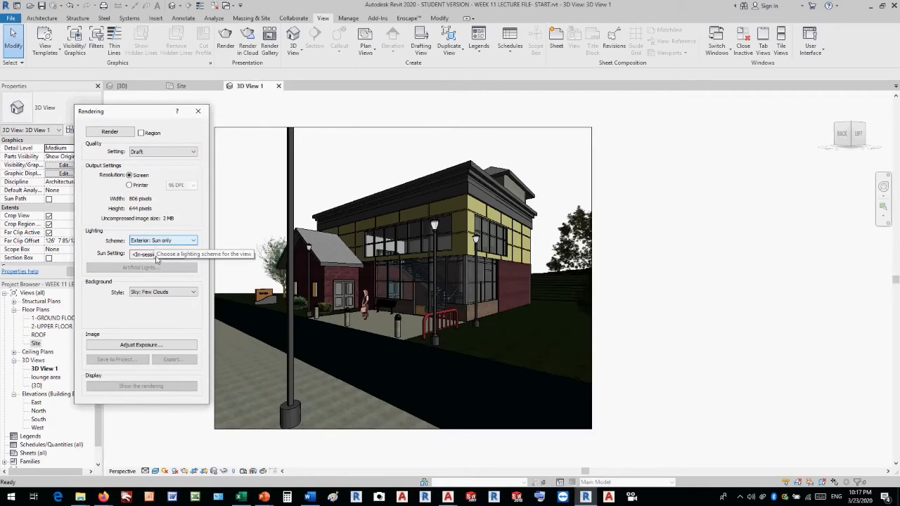
Use the image blue-sky.jpg, stretched, as the rendering background and render the camera view.
left_click(161, 294)
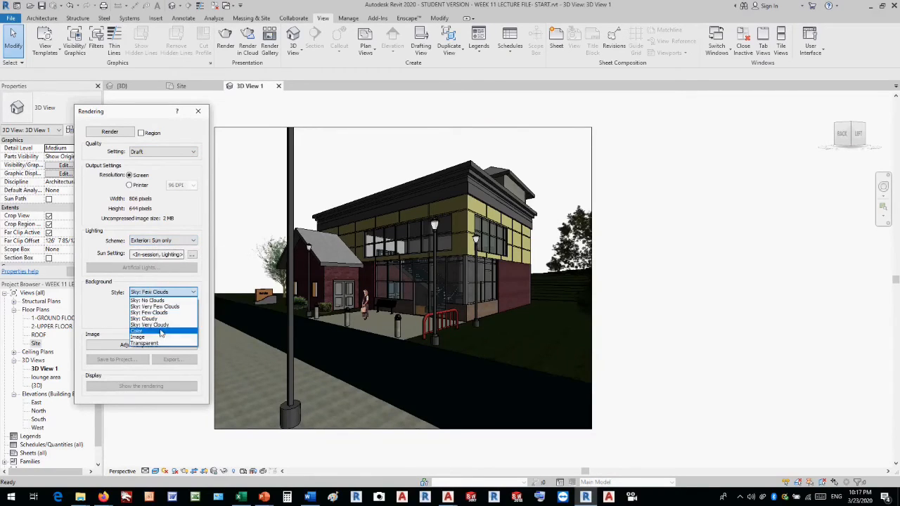
left_click(159, 335)
left_click(158, 310)
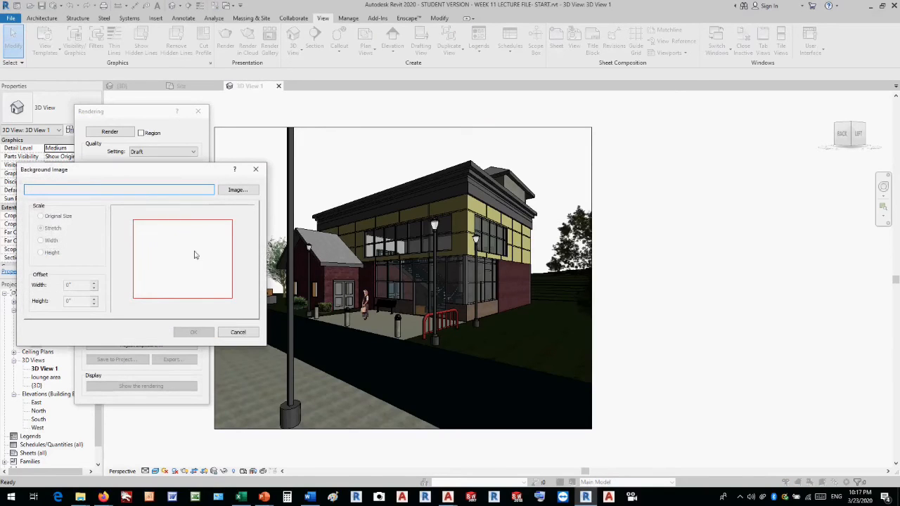
left_click(236, 191)
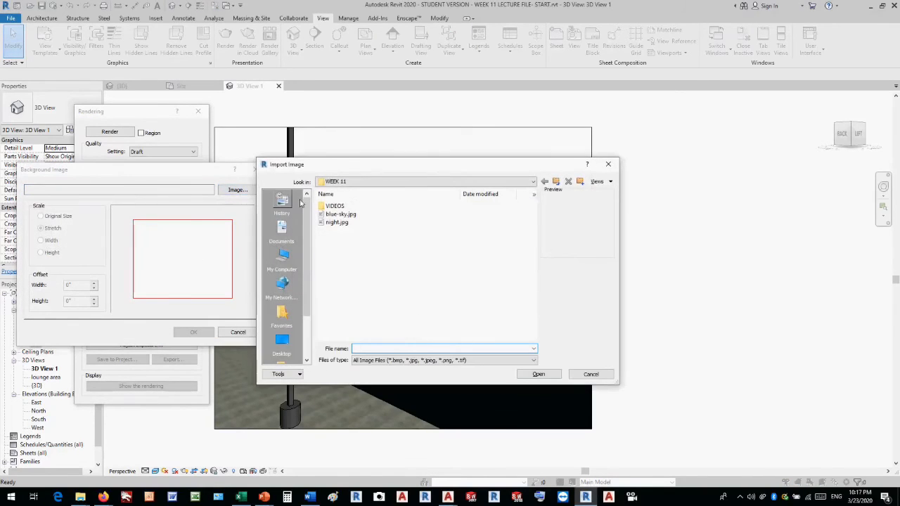
left_click(348, 214)
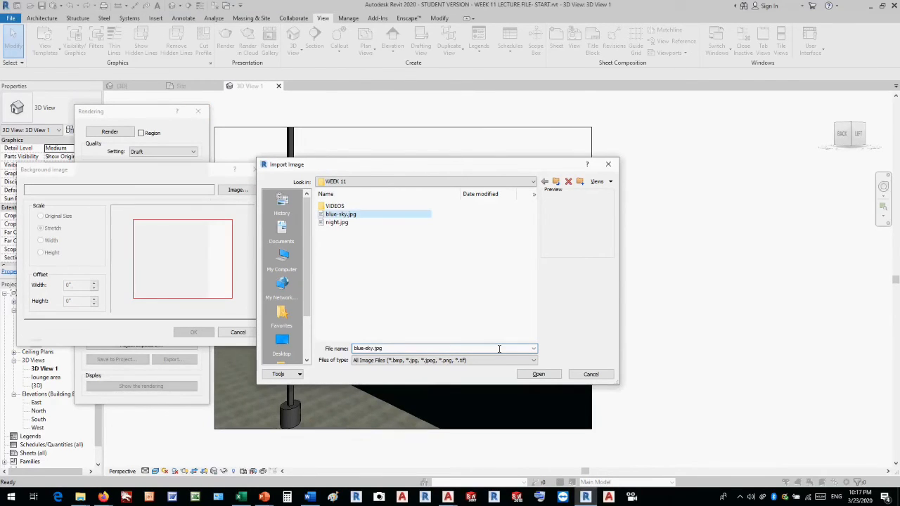
left_click(534, 374)
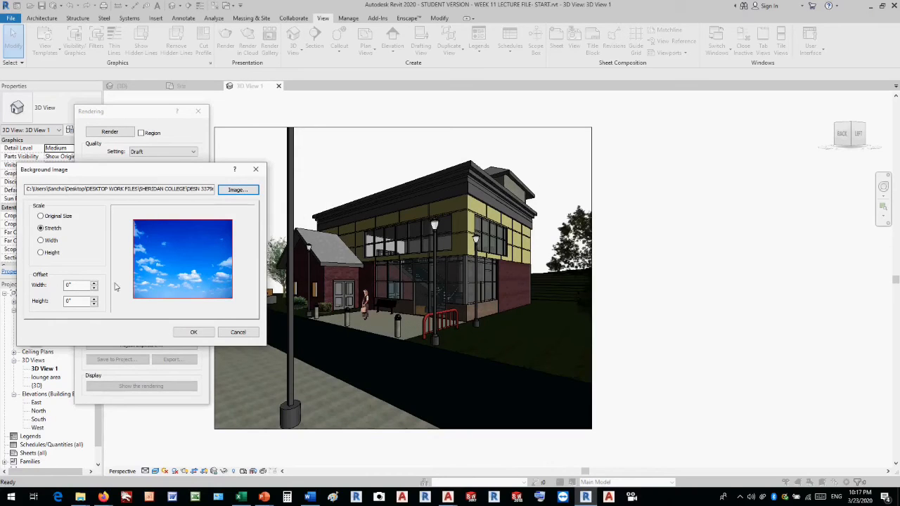
left_click(195, 332)
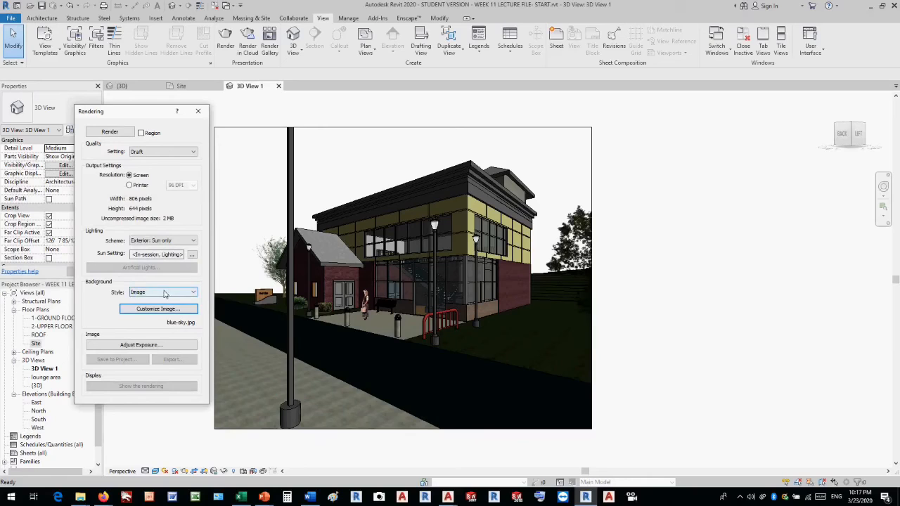
left_click(118, 133)
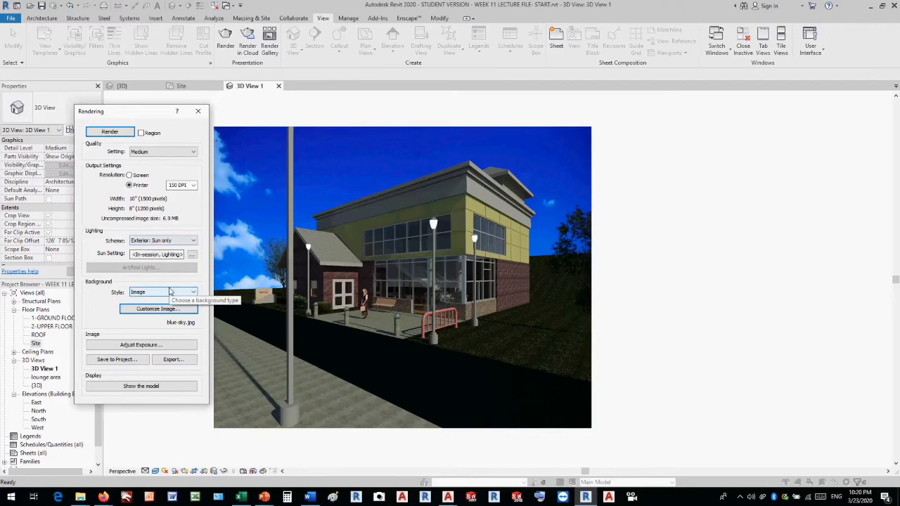
Adjust the rendered image's exposure, testing 15.81, 14.28 and 11.92 before applying an exposure value of 12.51.
left_click(161, 345)
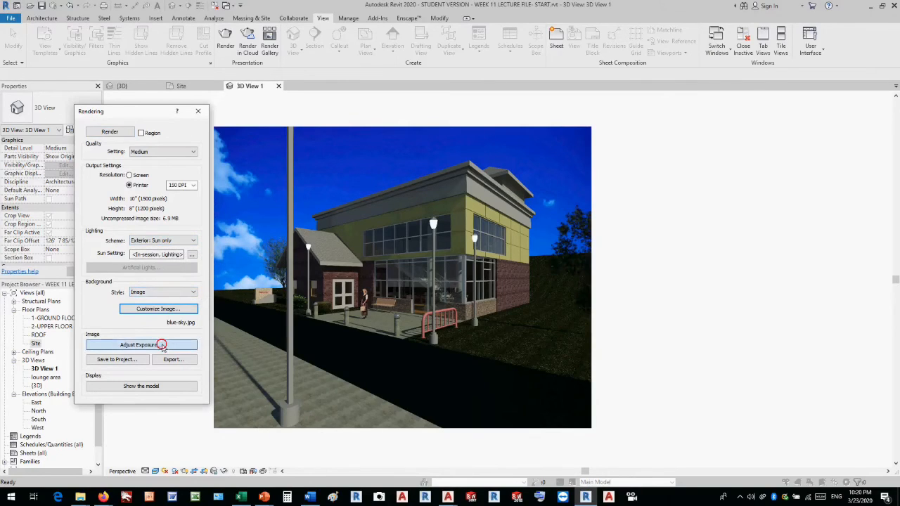
left_click_drag(172, 165, 859, 188)
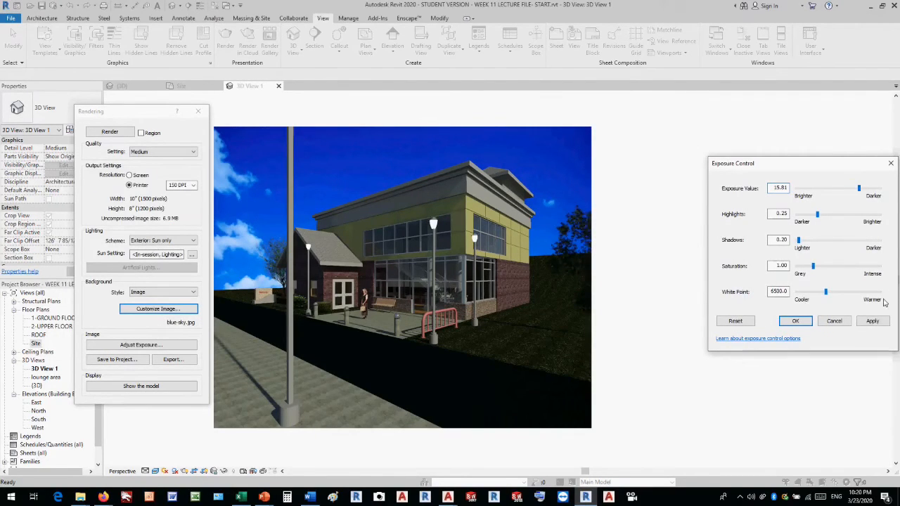
left_click(873, 322)
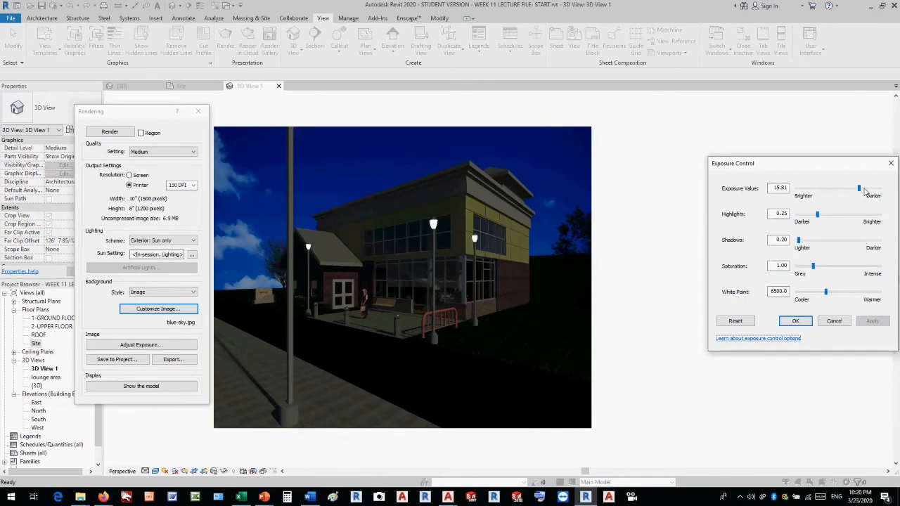
left_click_drag(859, 188, 852, 188)
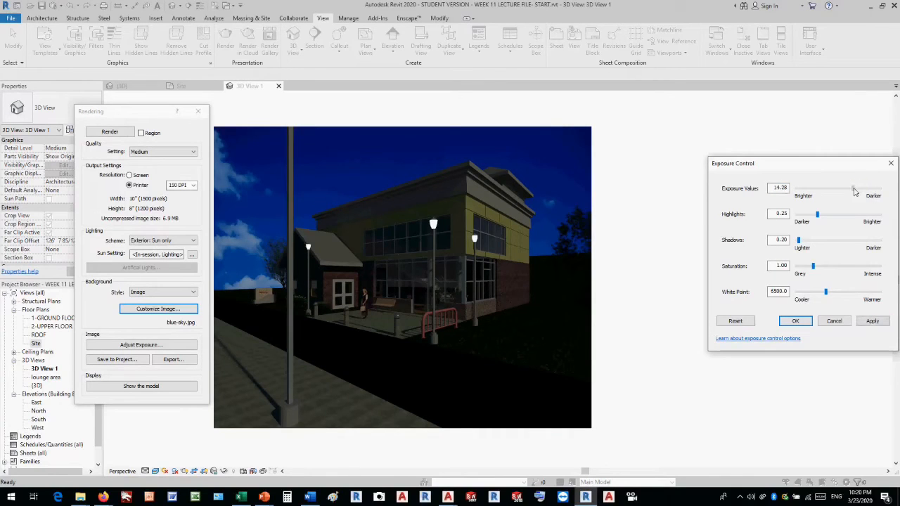
left_click(873, 322)
left_click_drag(852, 188, 844, 190)
left_click(872, 321)
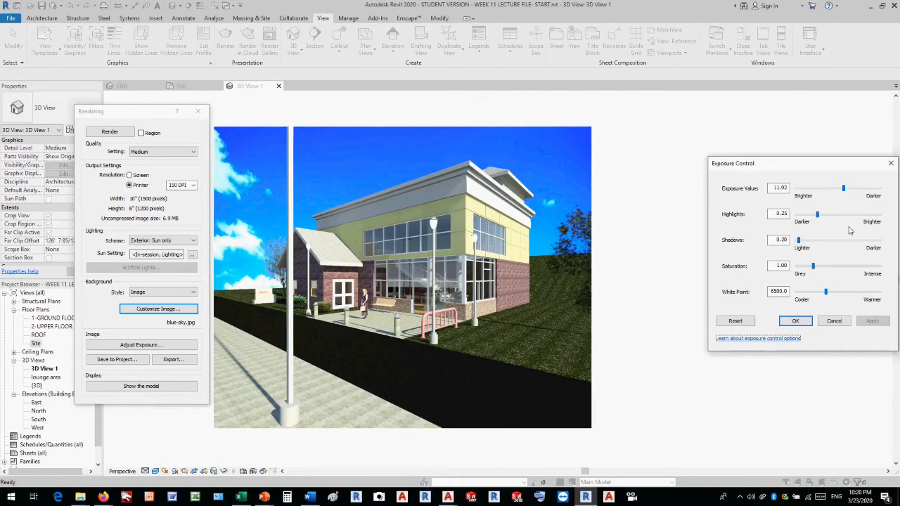
left_click_drag(843, 190, 846, 191)
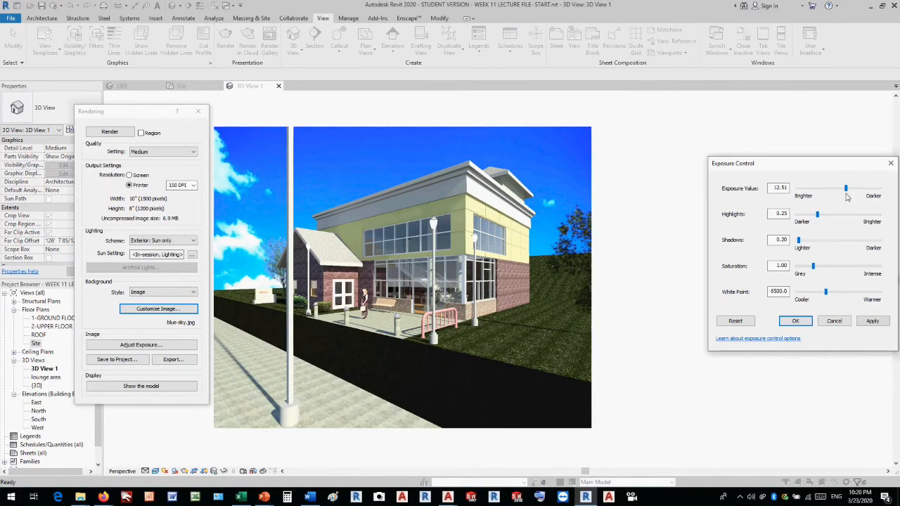
left_click(873, 322)
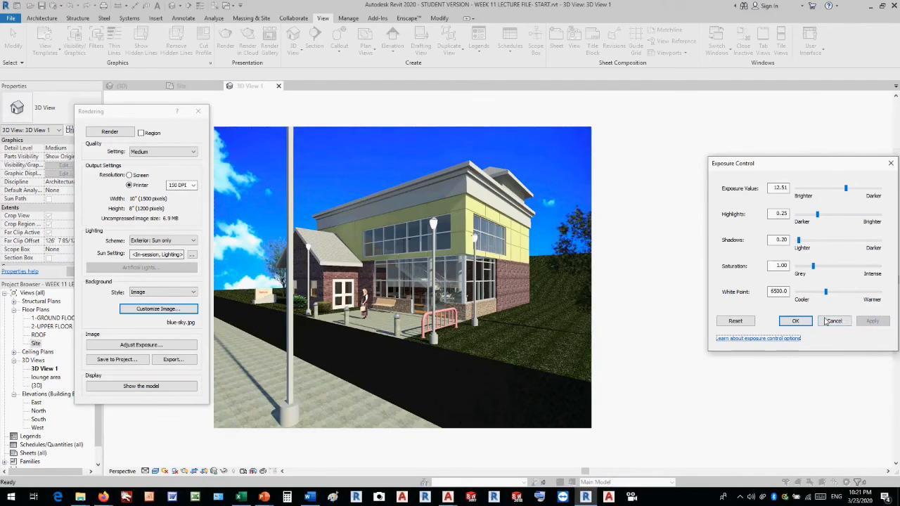
left_click(833, 322)
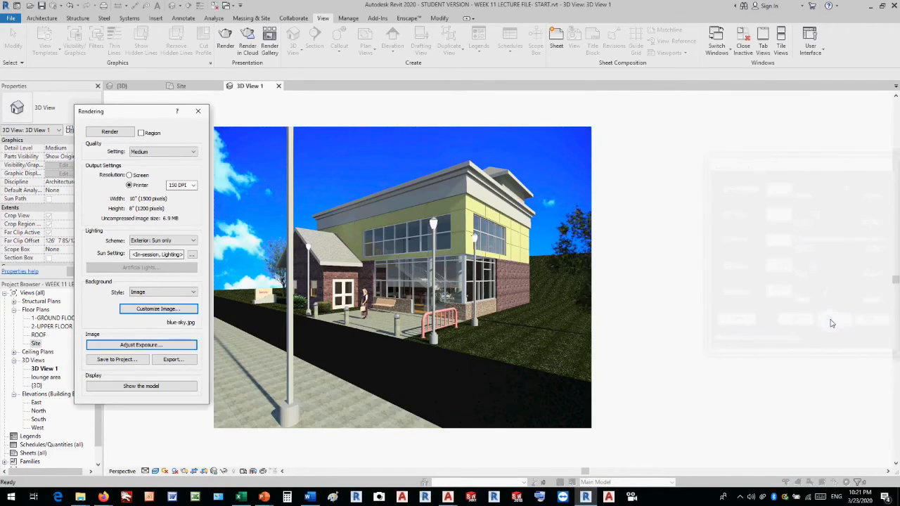
Save the rendered image to the project under the name "exterior" and close the rendering settings.
left_click(115, 359)
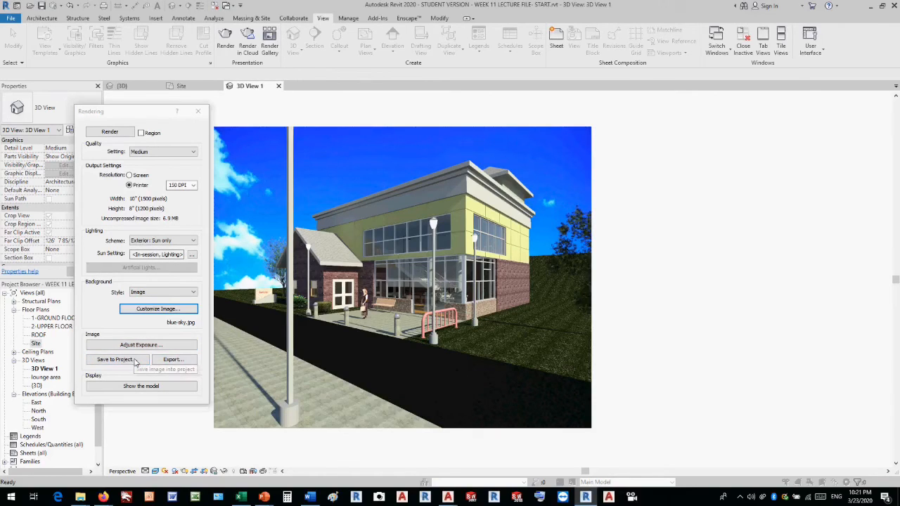
type("exterior")
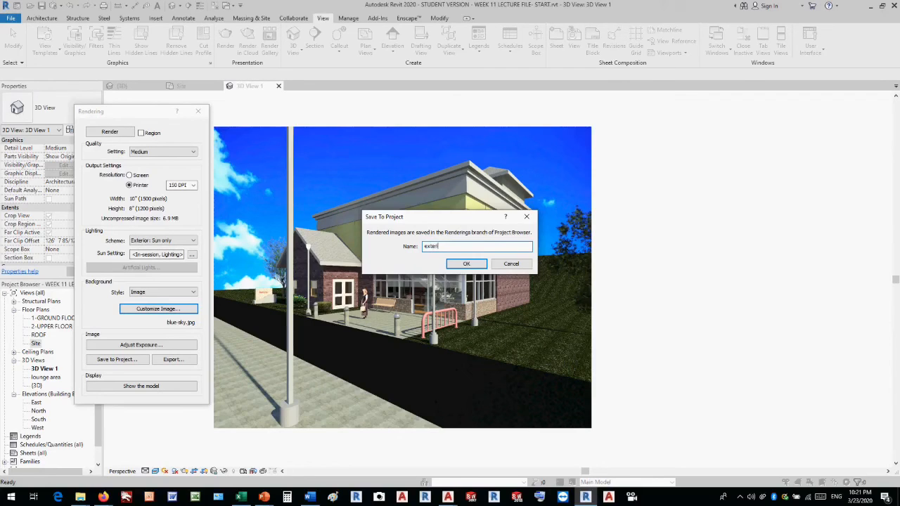
left_click(466, 265)
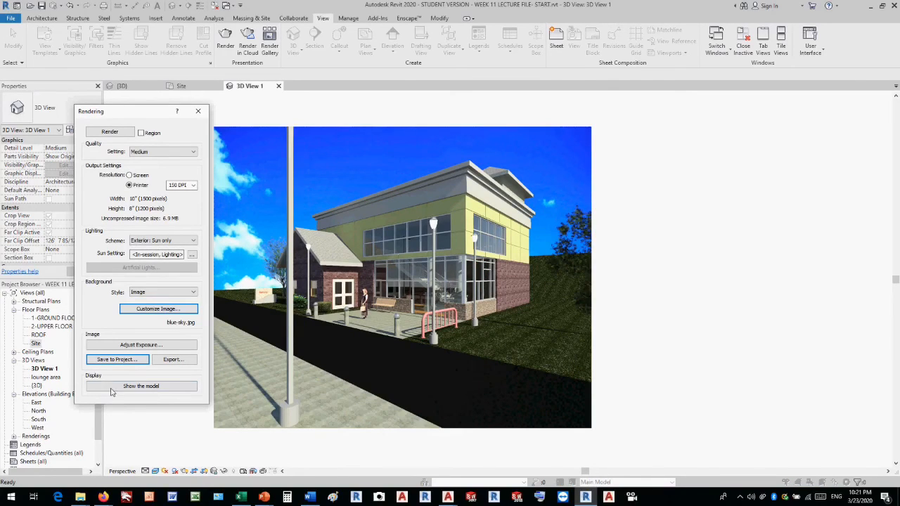
left_click(197, 111)
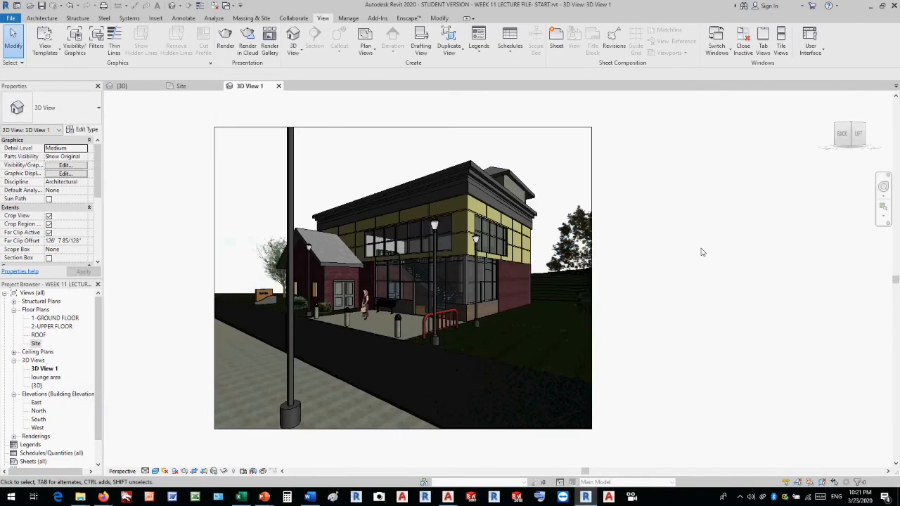